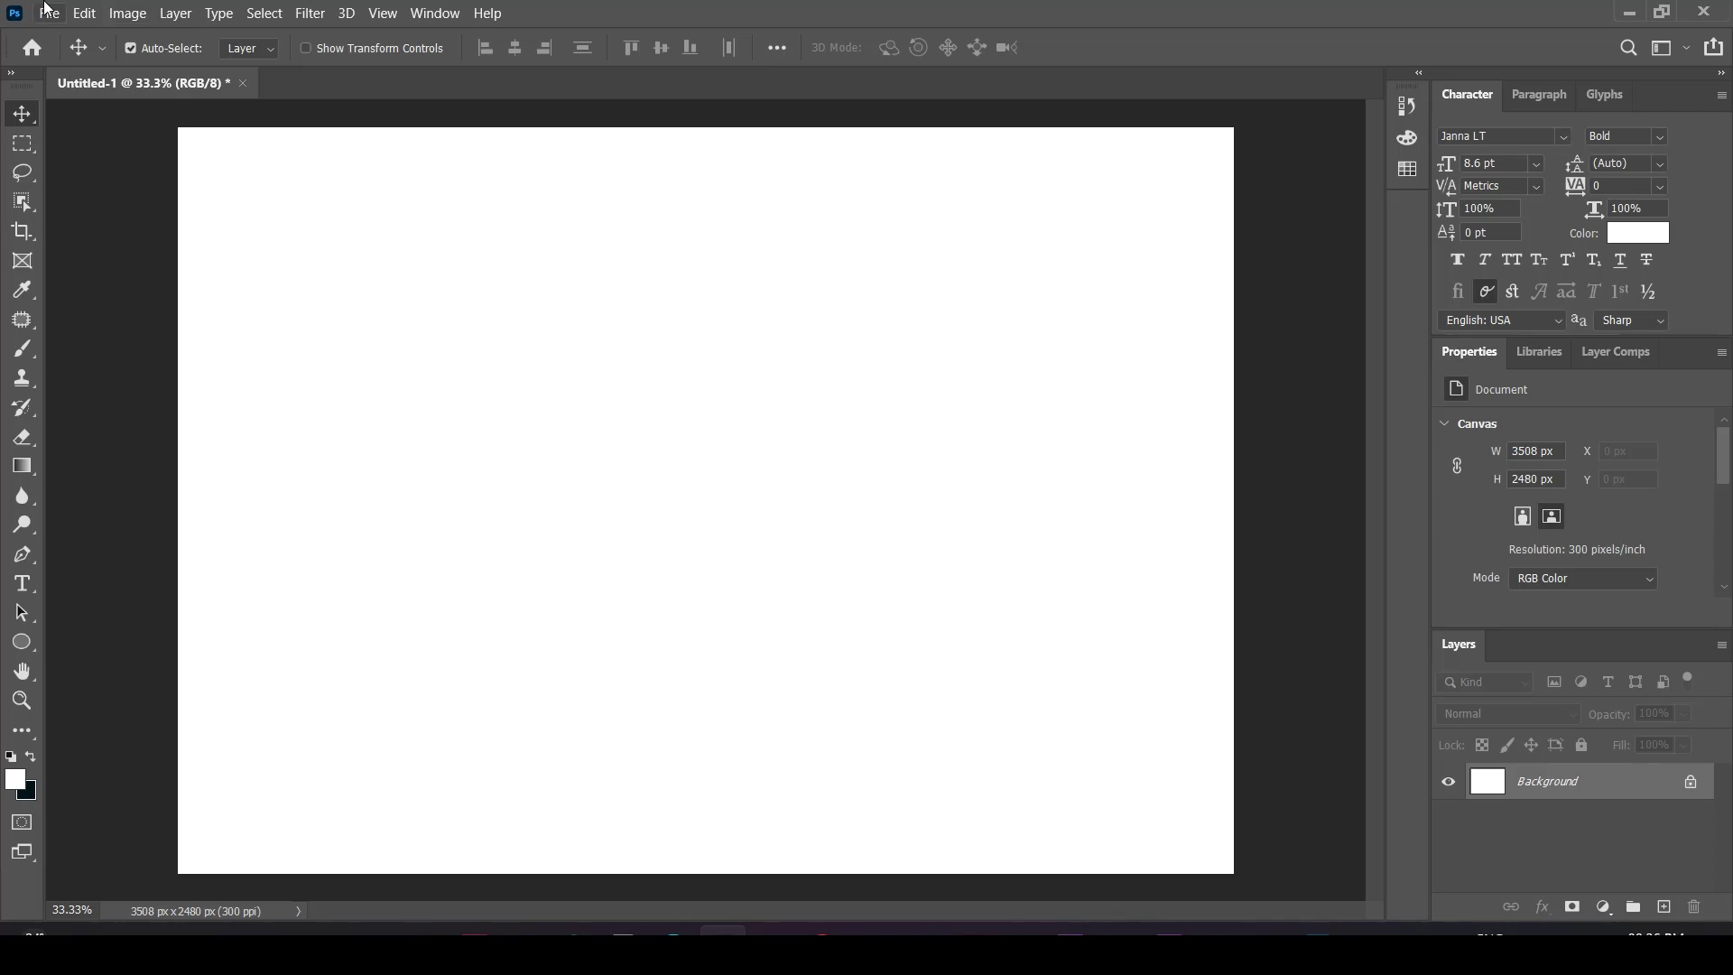
Place the hand-holding-apple image from the Desktop as an embedded layer on the canvas.
click(149, 441)
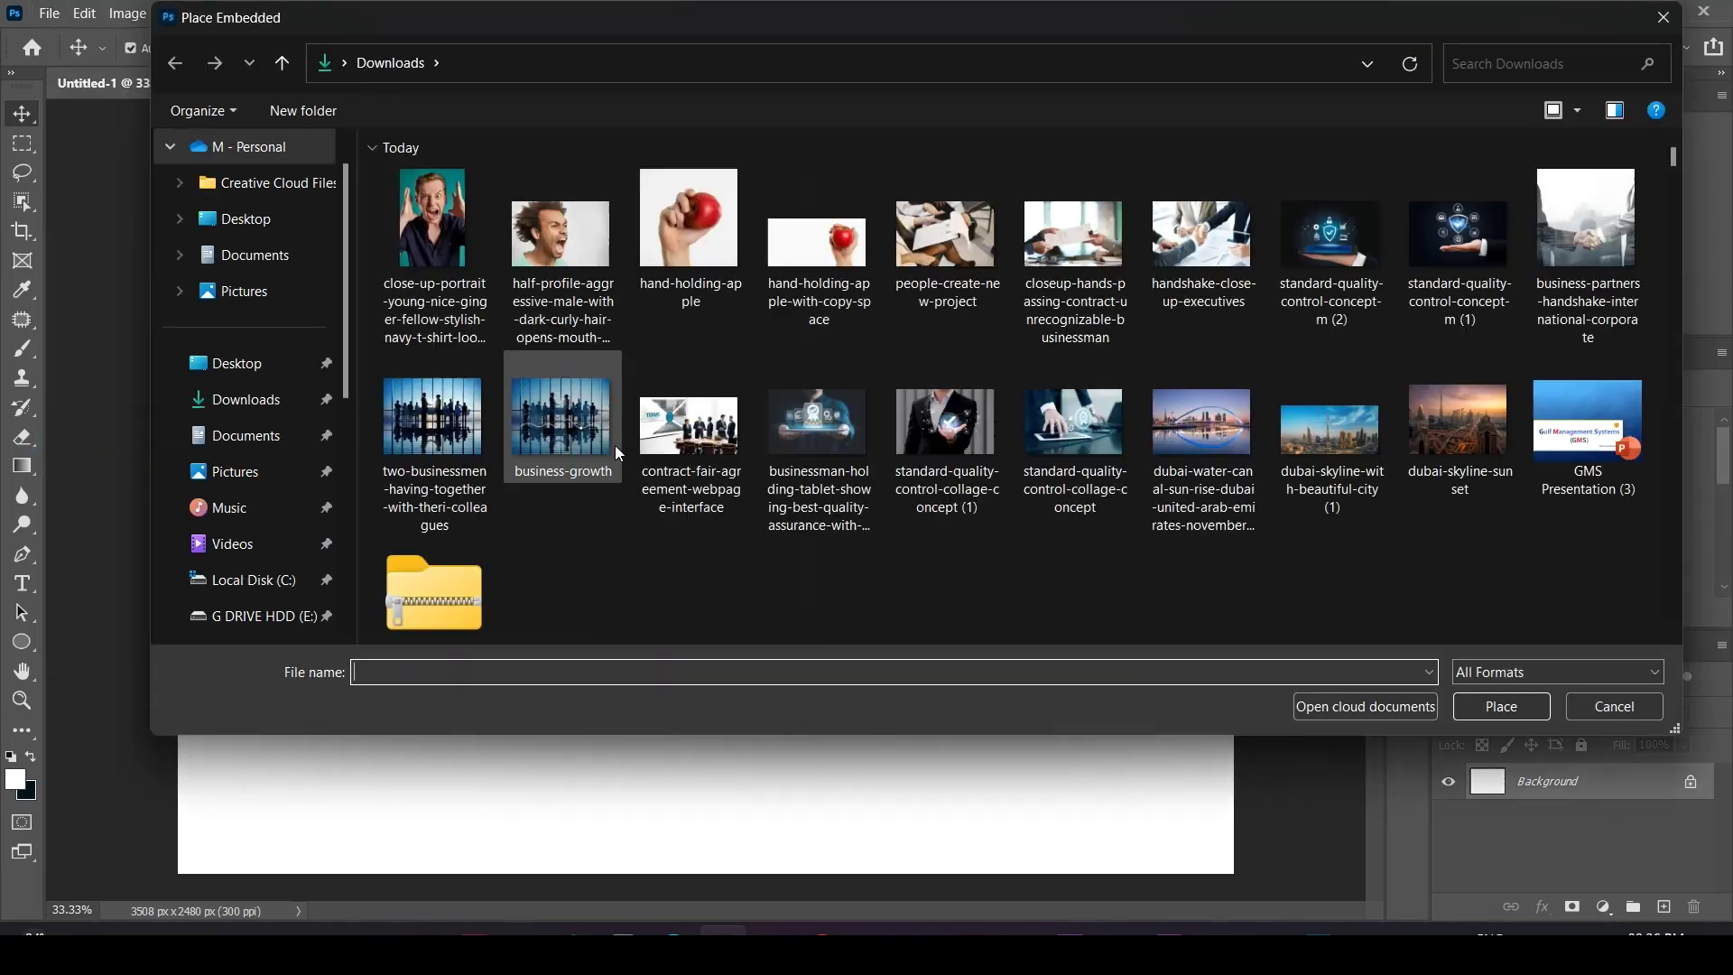
click(233, 218)
click(1362, 209)
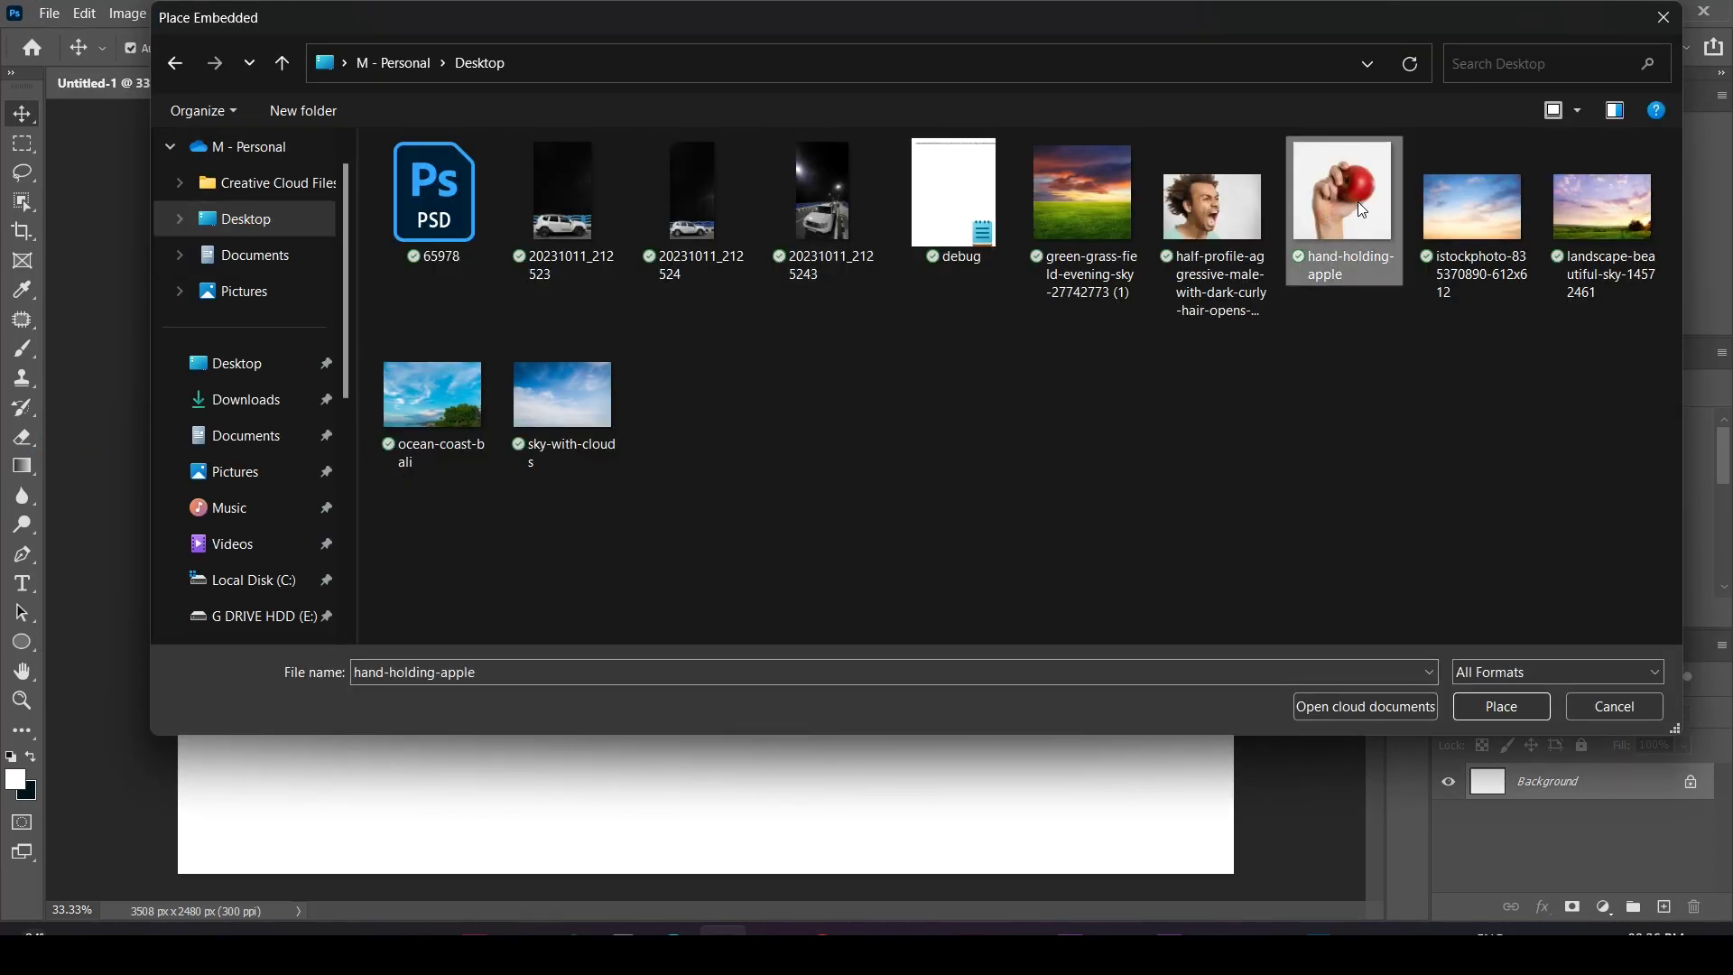
double_click(1362, 210)
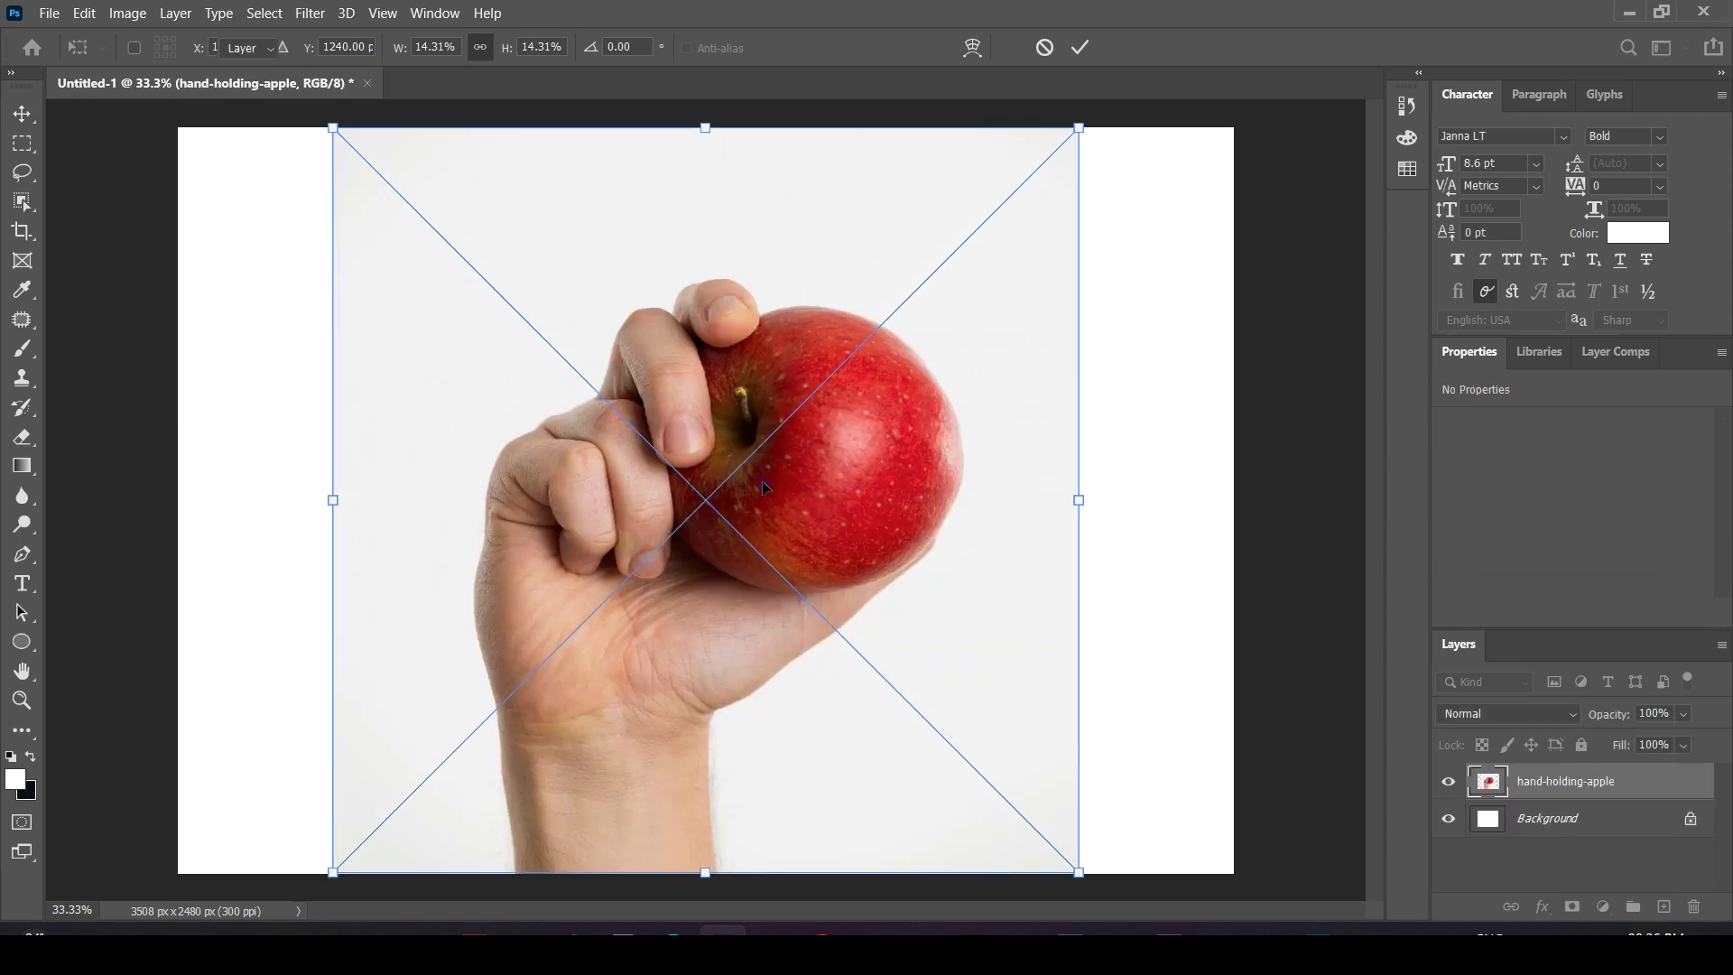
double_click(763, 483)
Rasterize the placed hand-holding-apple layer into an ordinary pixel layer.
right_click(1582, 779)
click(1369, 399)
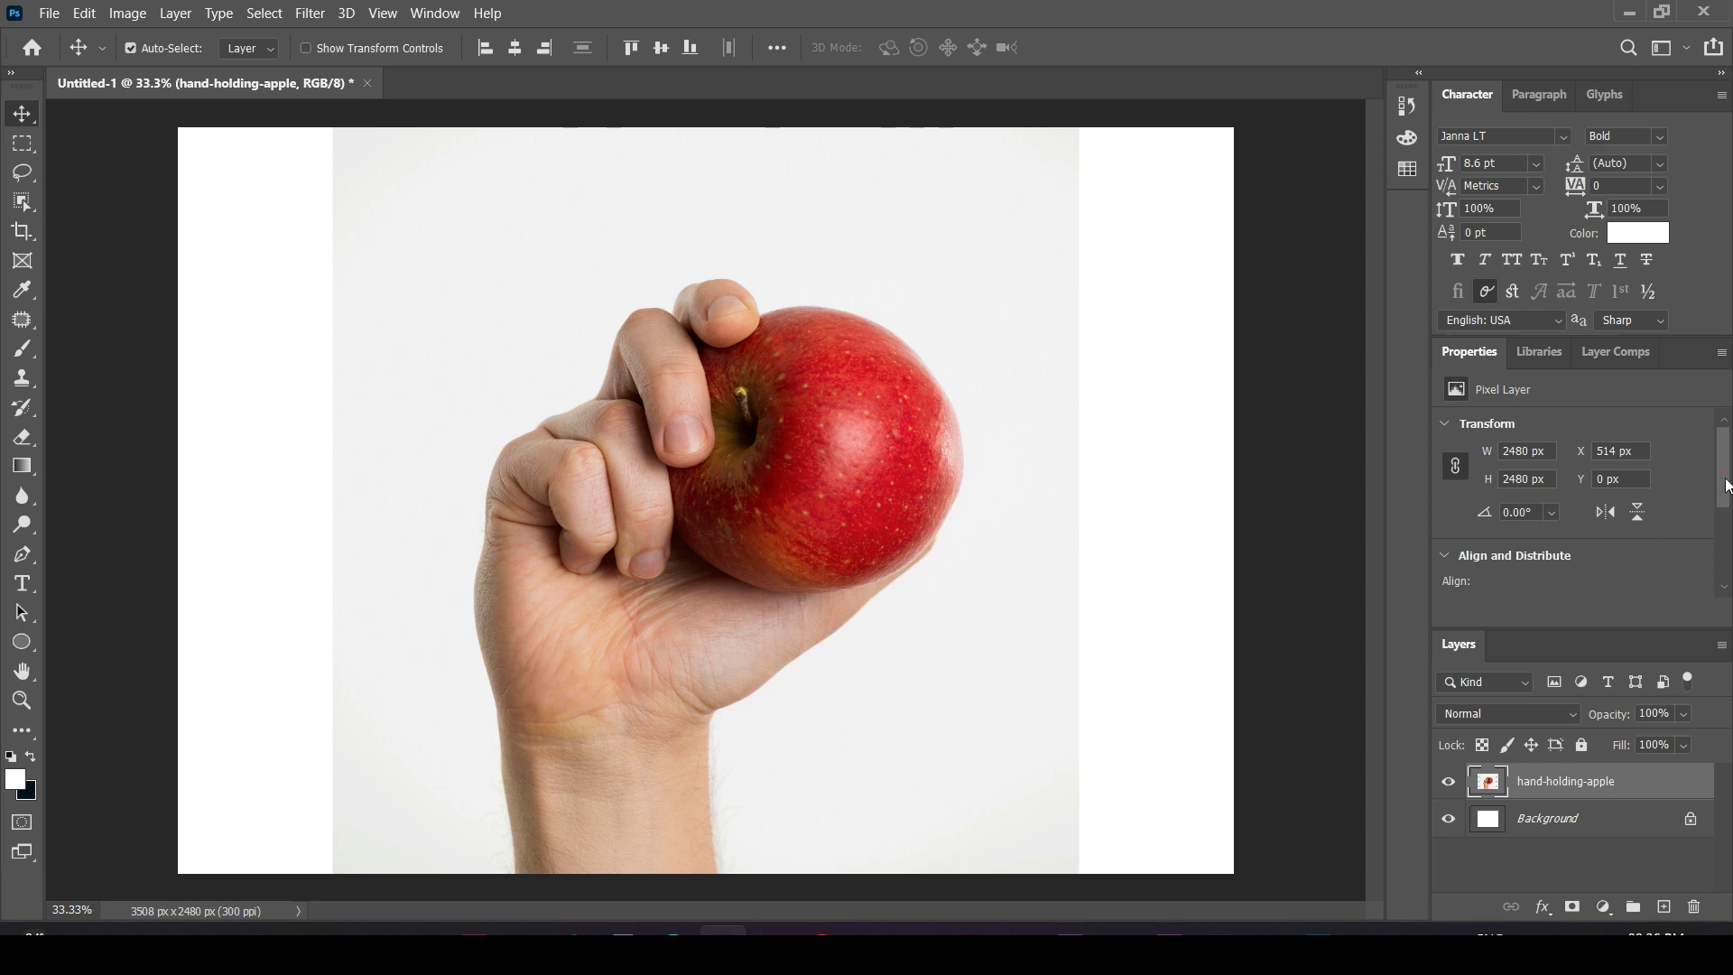
drag(1726, 479, 1726, 571)
Remove the photo's white background and add a new empty layer above Background.
click(1532, 547)
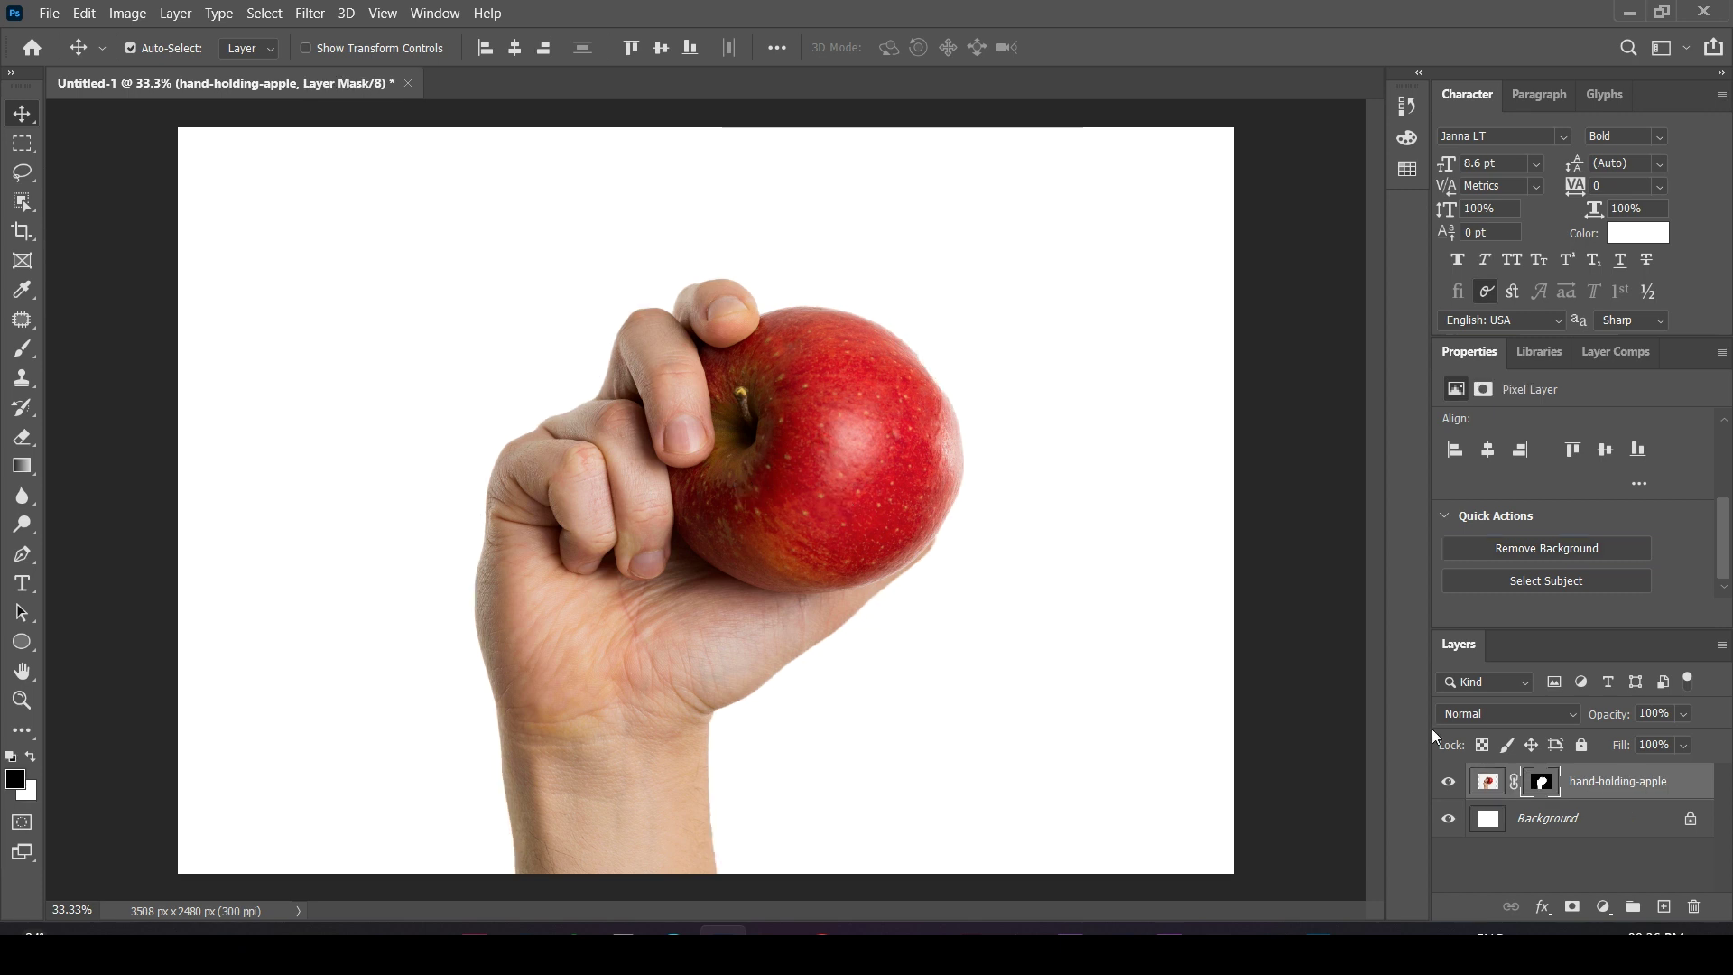
click(1567, 815)
key(ctrl+shift+alt+n)
Fill the new layer with the apple's dark red sampled by Eyedropper.
key(x)
key(i)
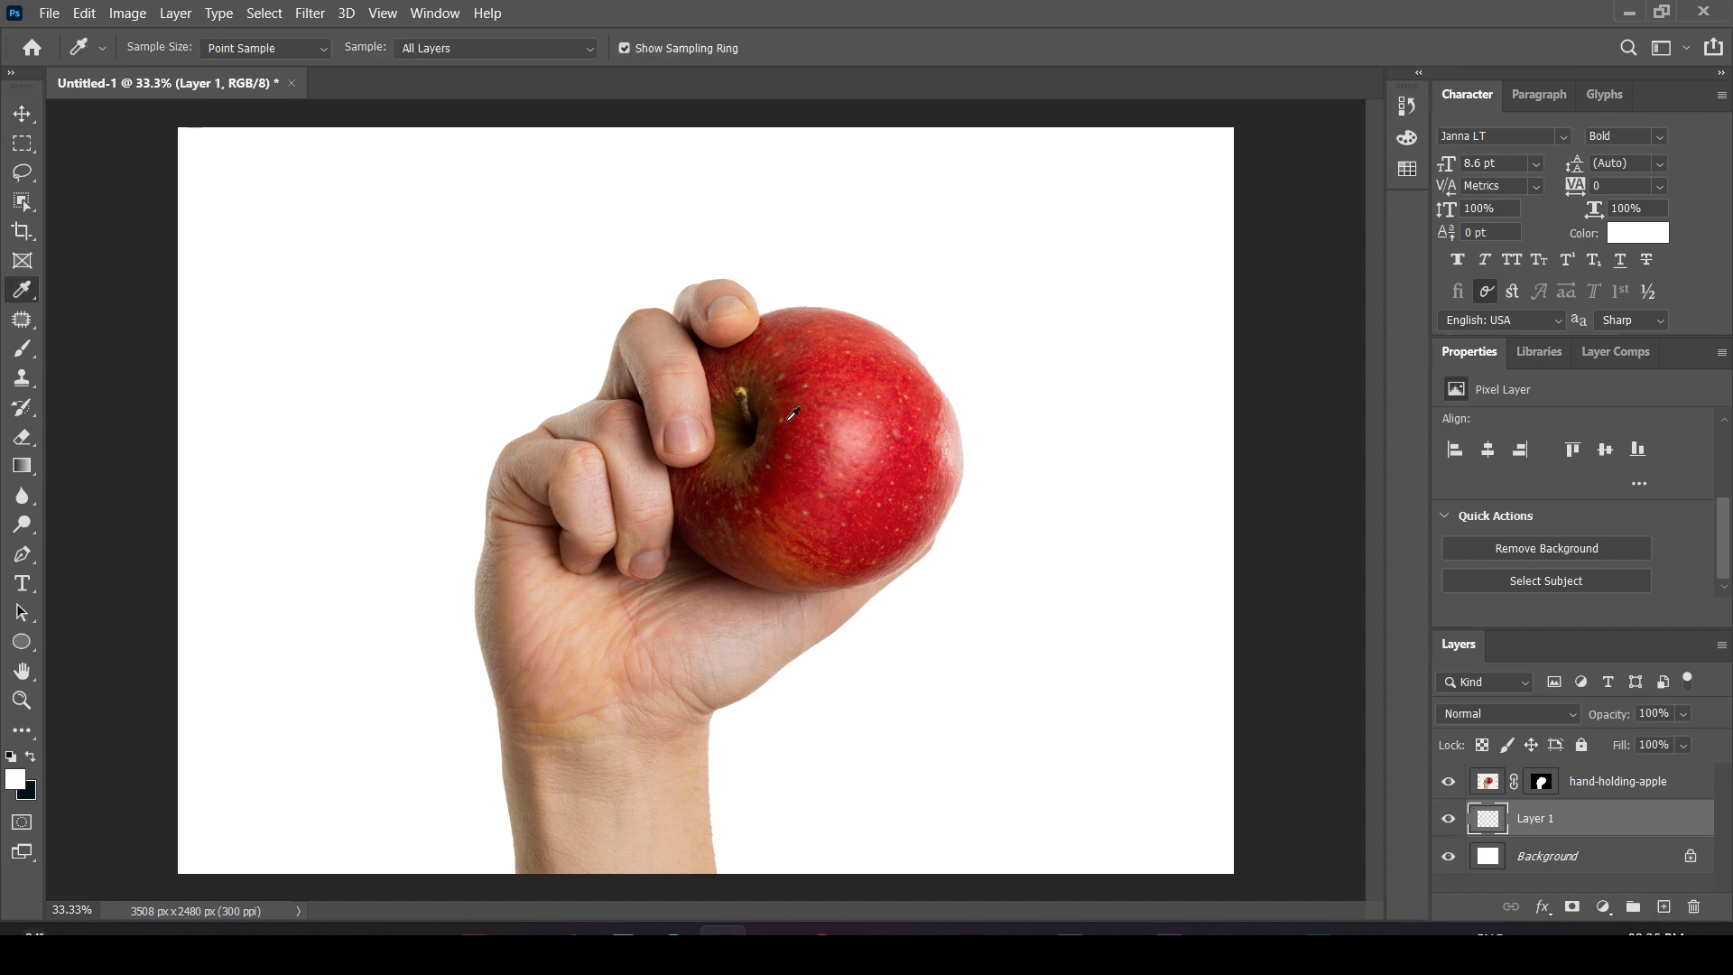
key(ctrl+BackSpace)
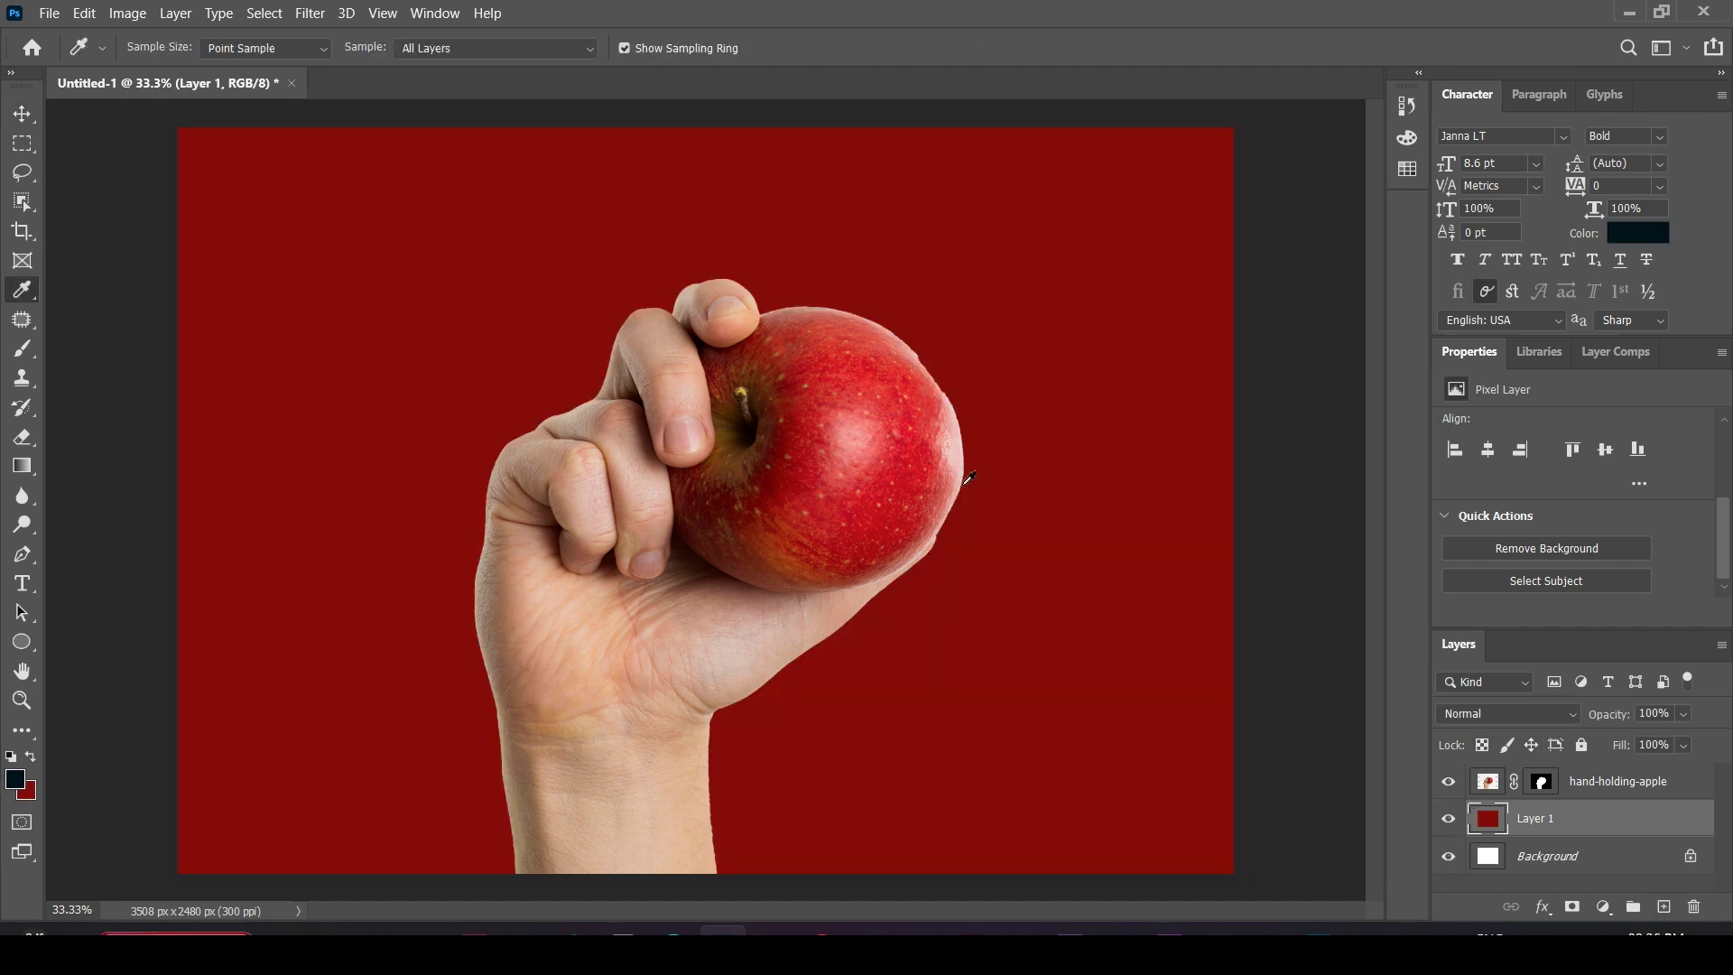
key(v)
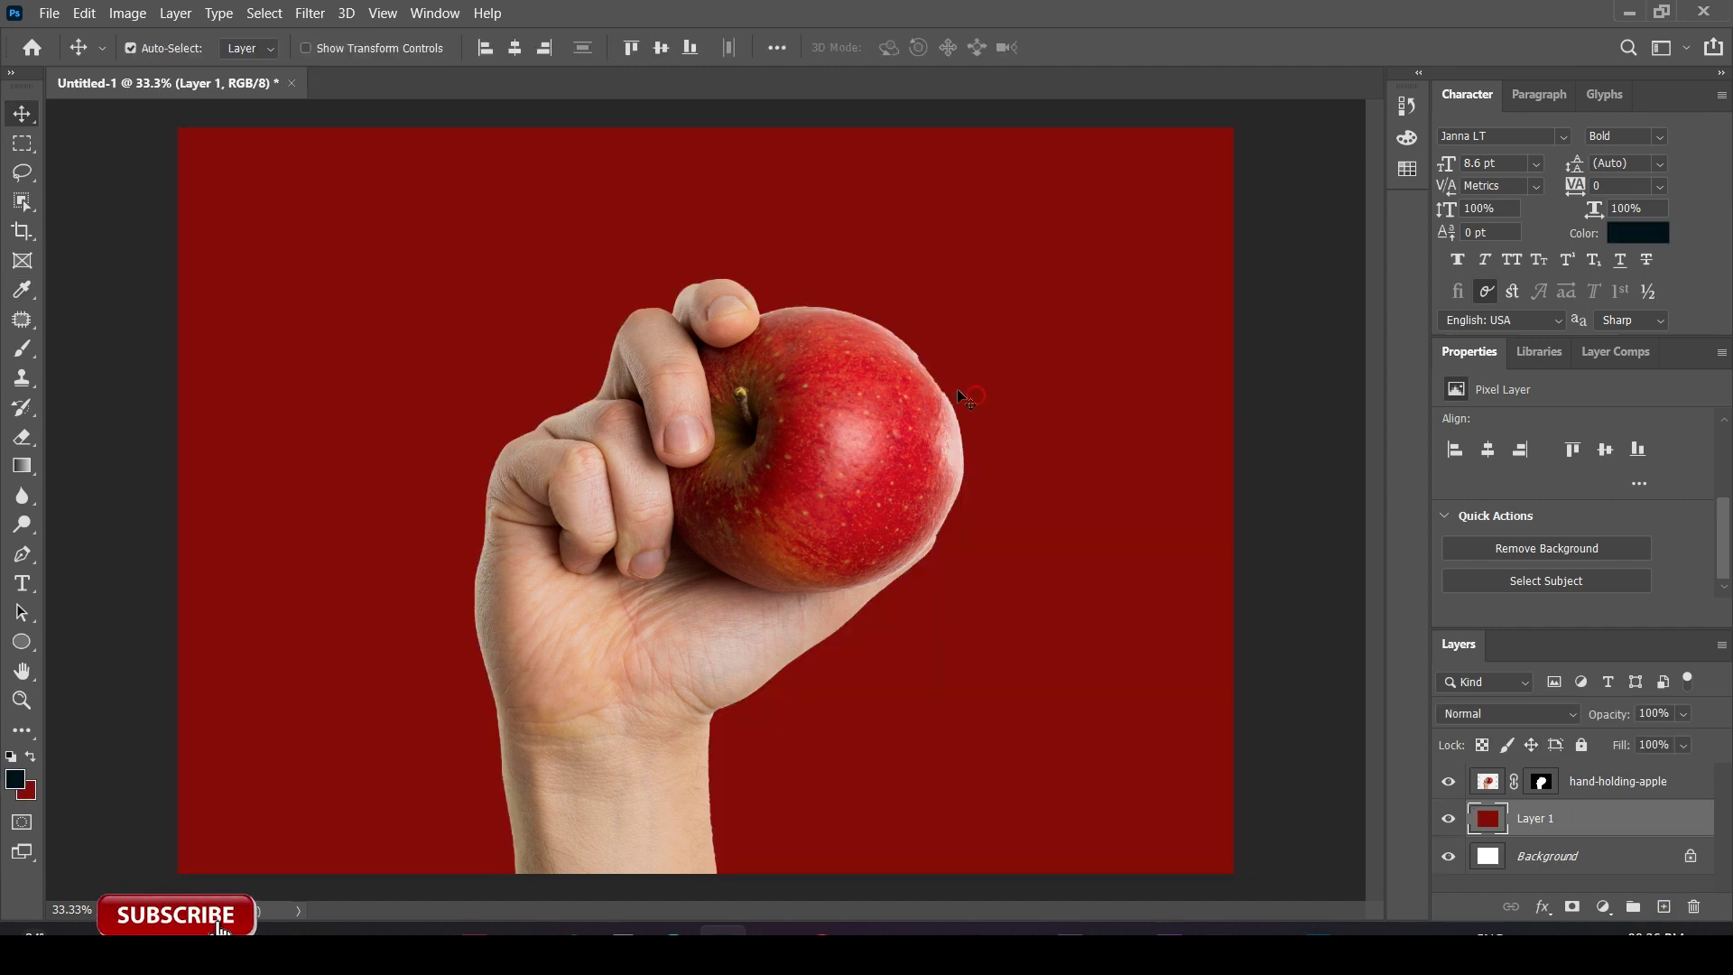
scroll(975, 395, up, 2)
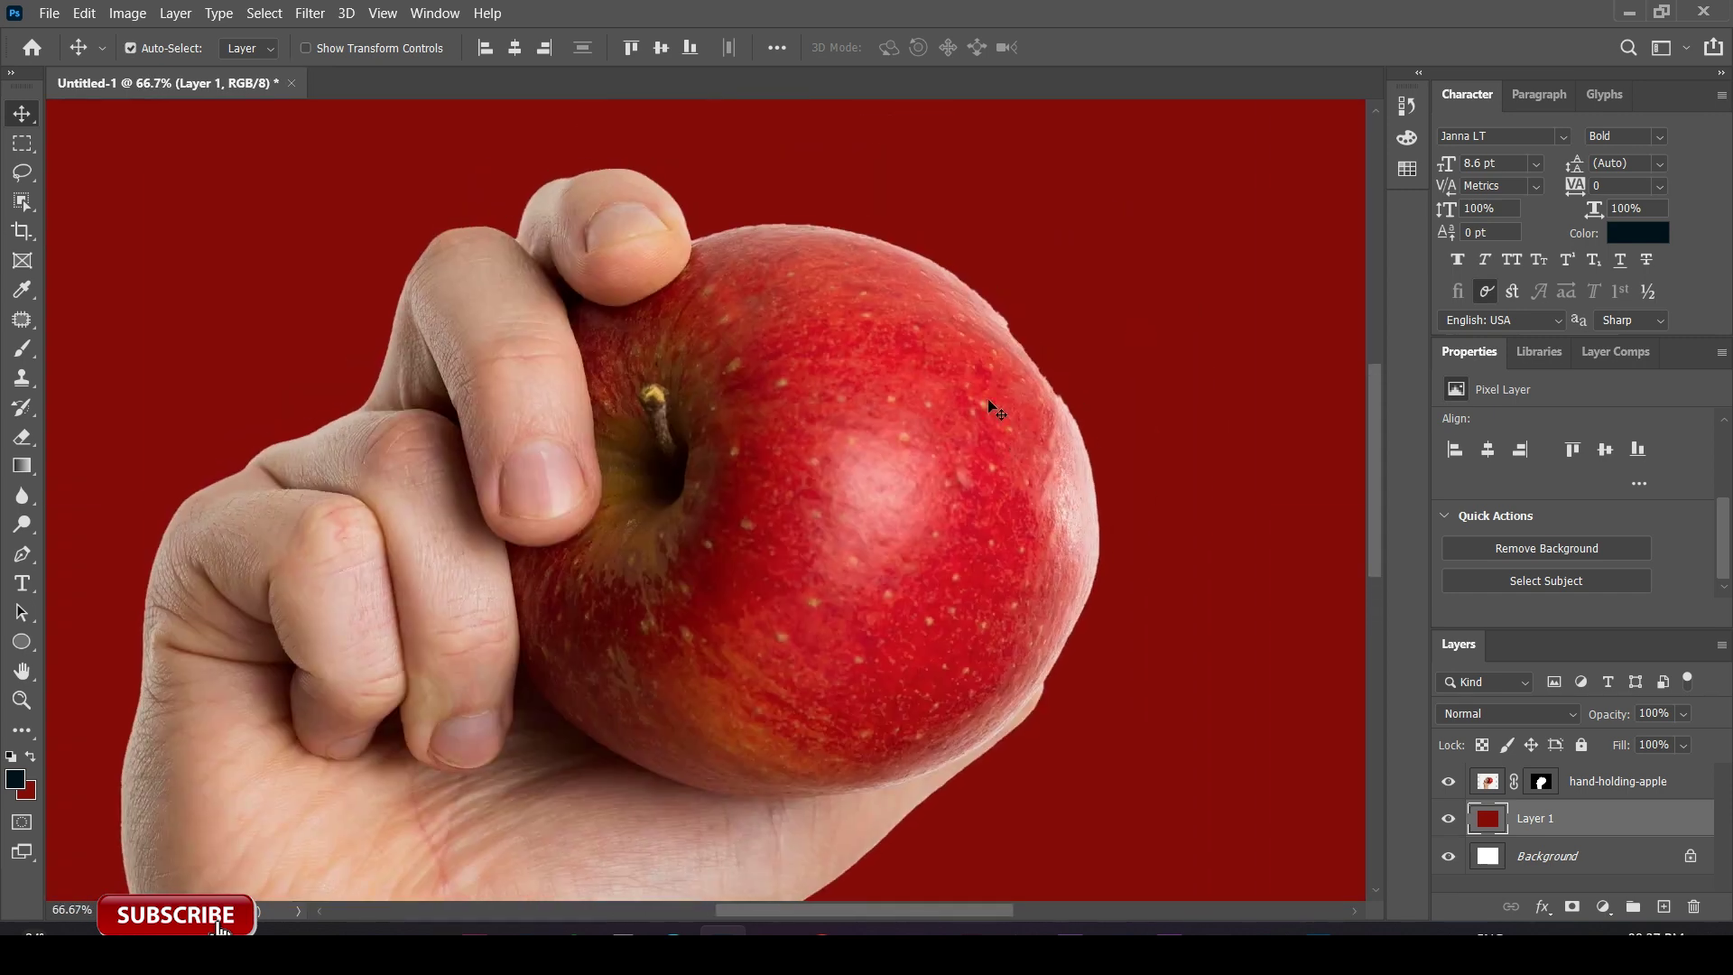
click(1522, 795)
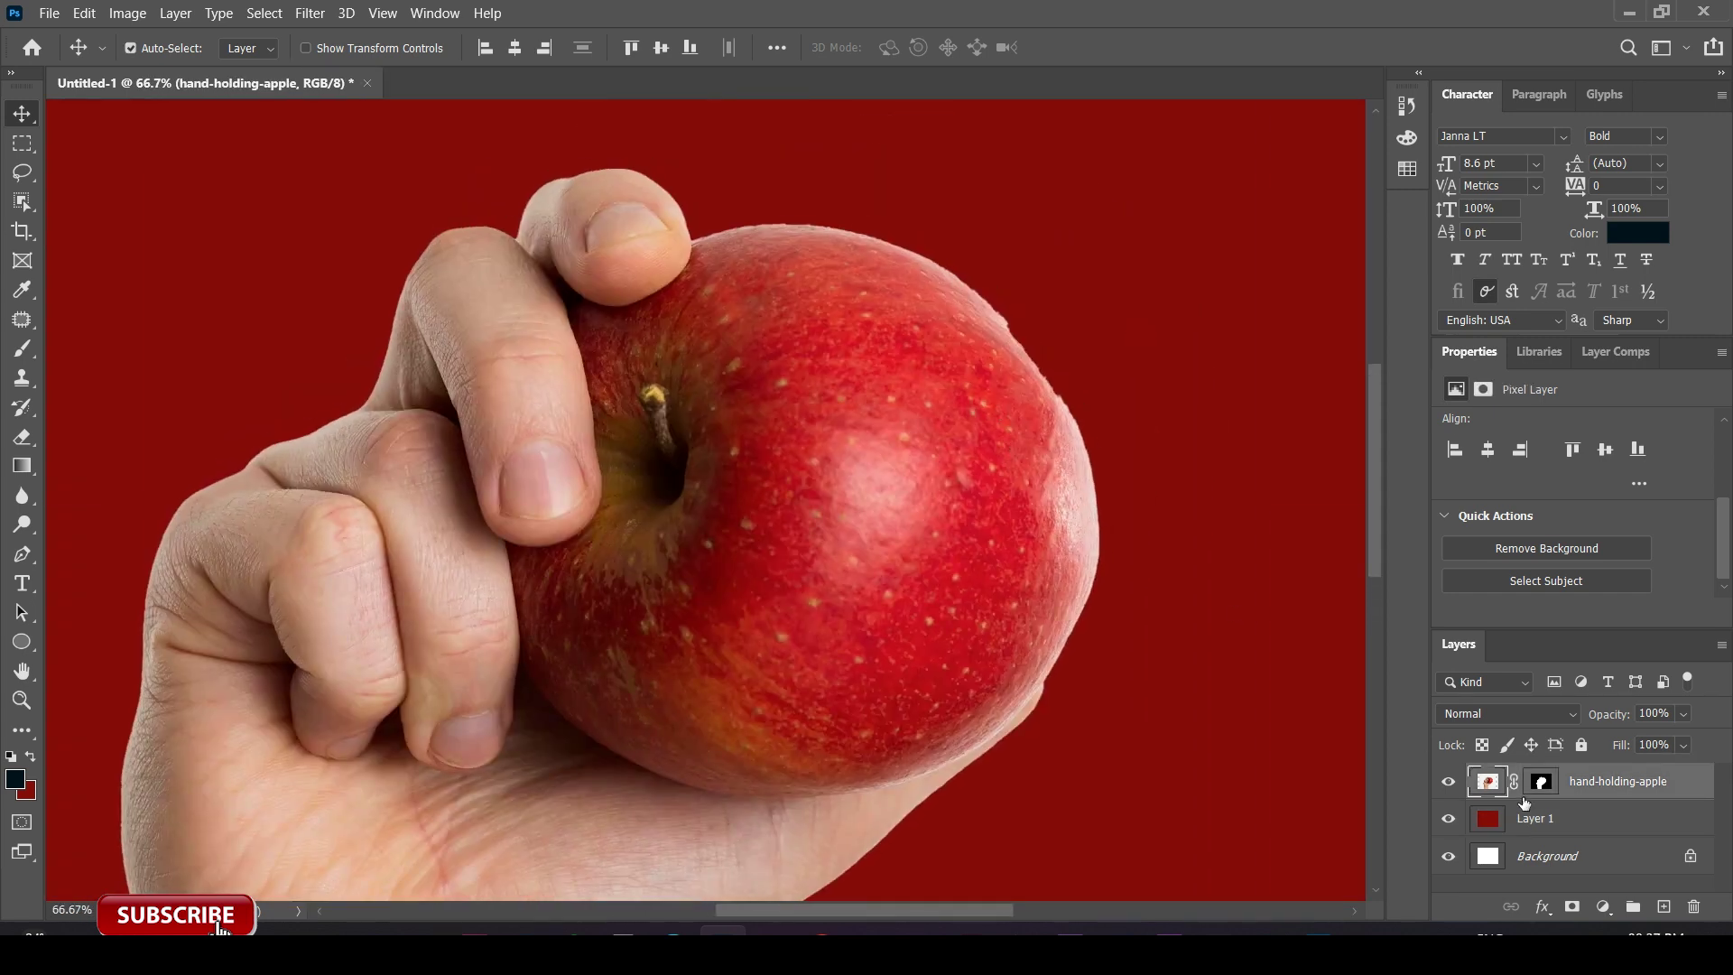
Target the hand layer's mask, reset colours to black and white, and try the Brush and Eraser.
click(20, 352)
click(1541, 781)
key(d)
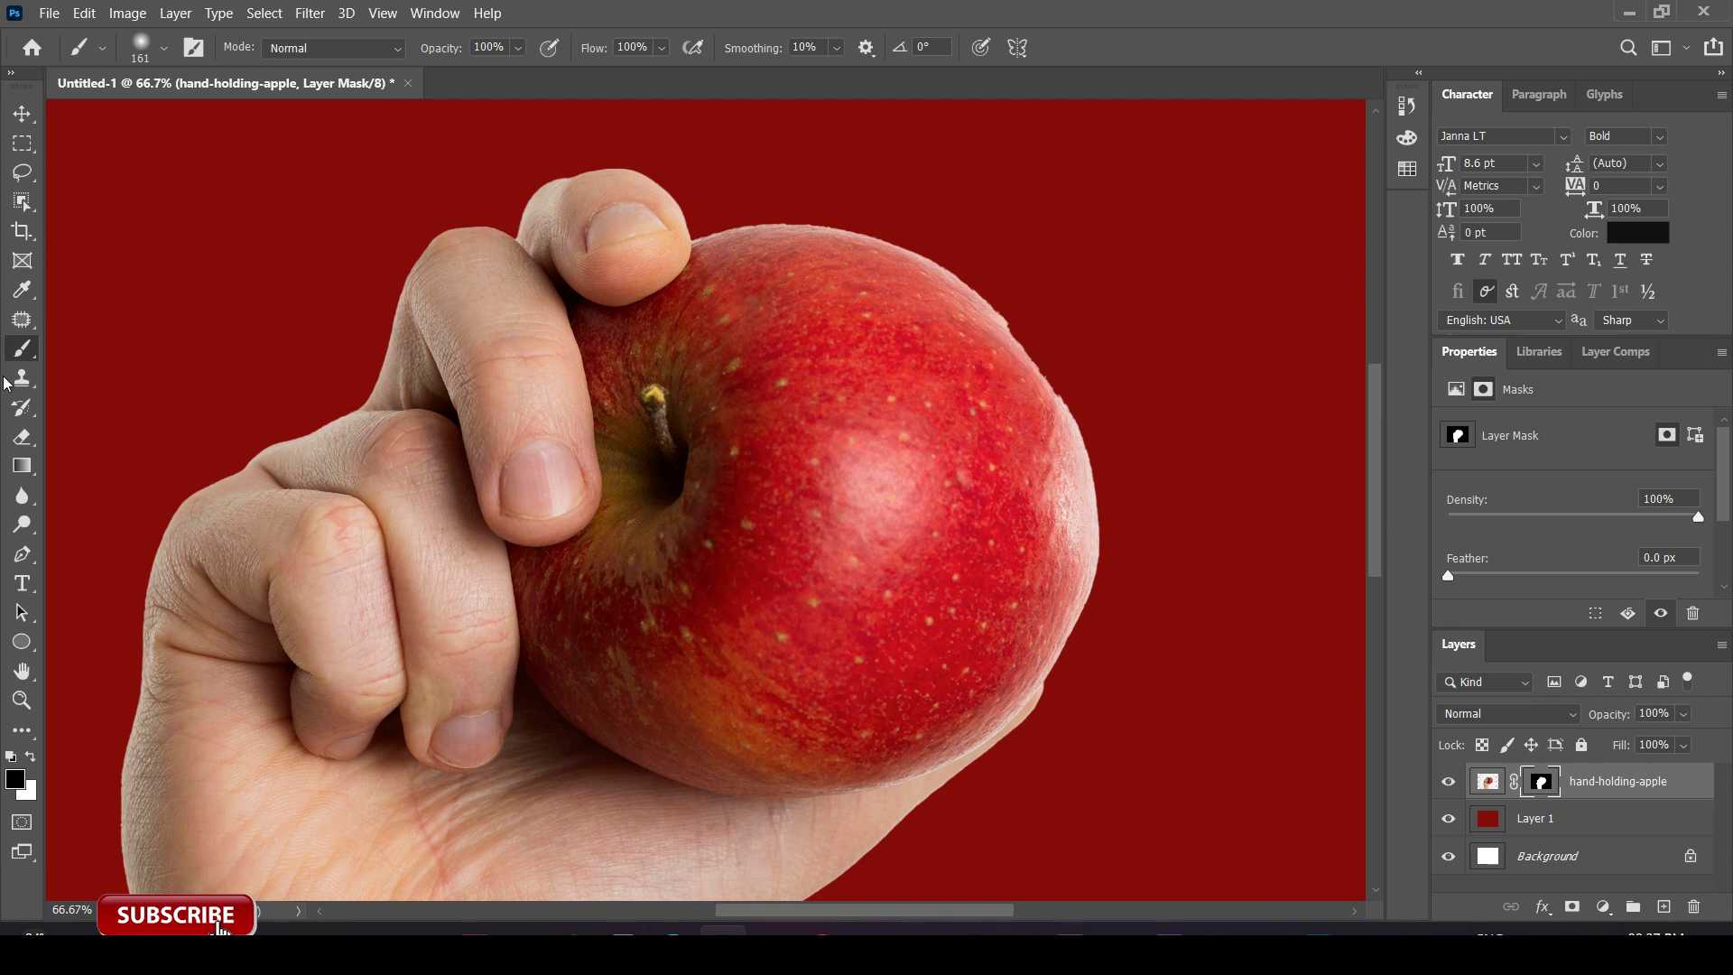
click(22, 466)
click(22, 437)
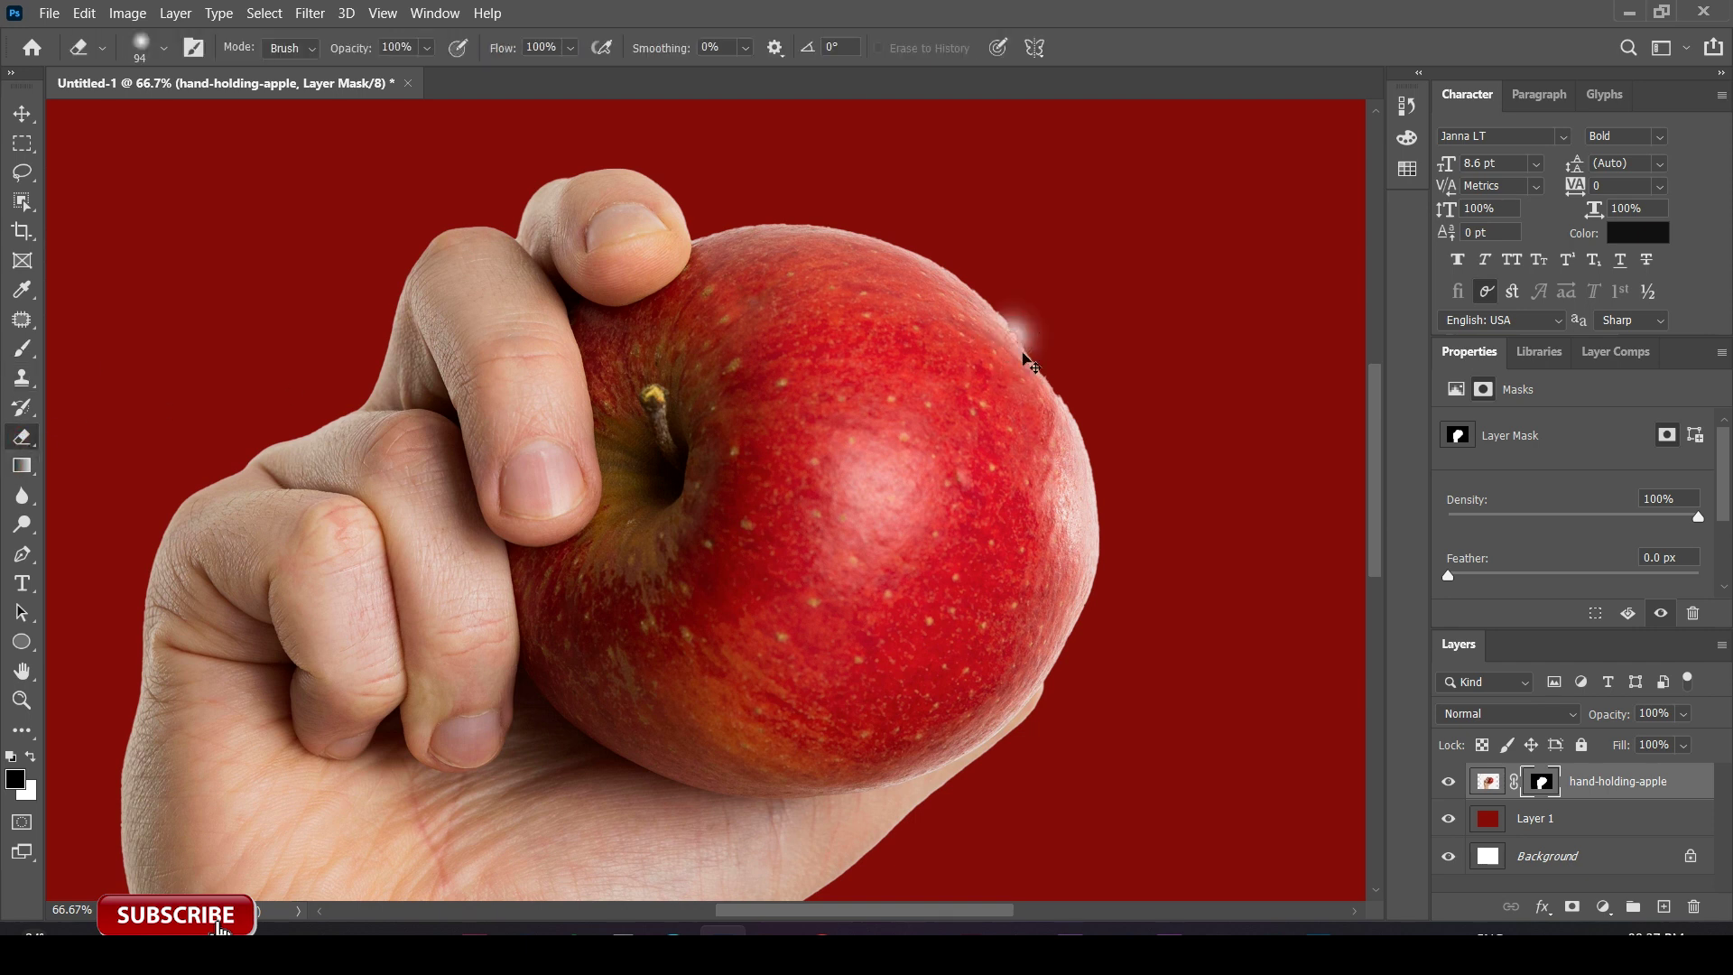
right_click(1029, 352)
click(998, 351)
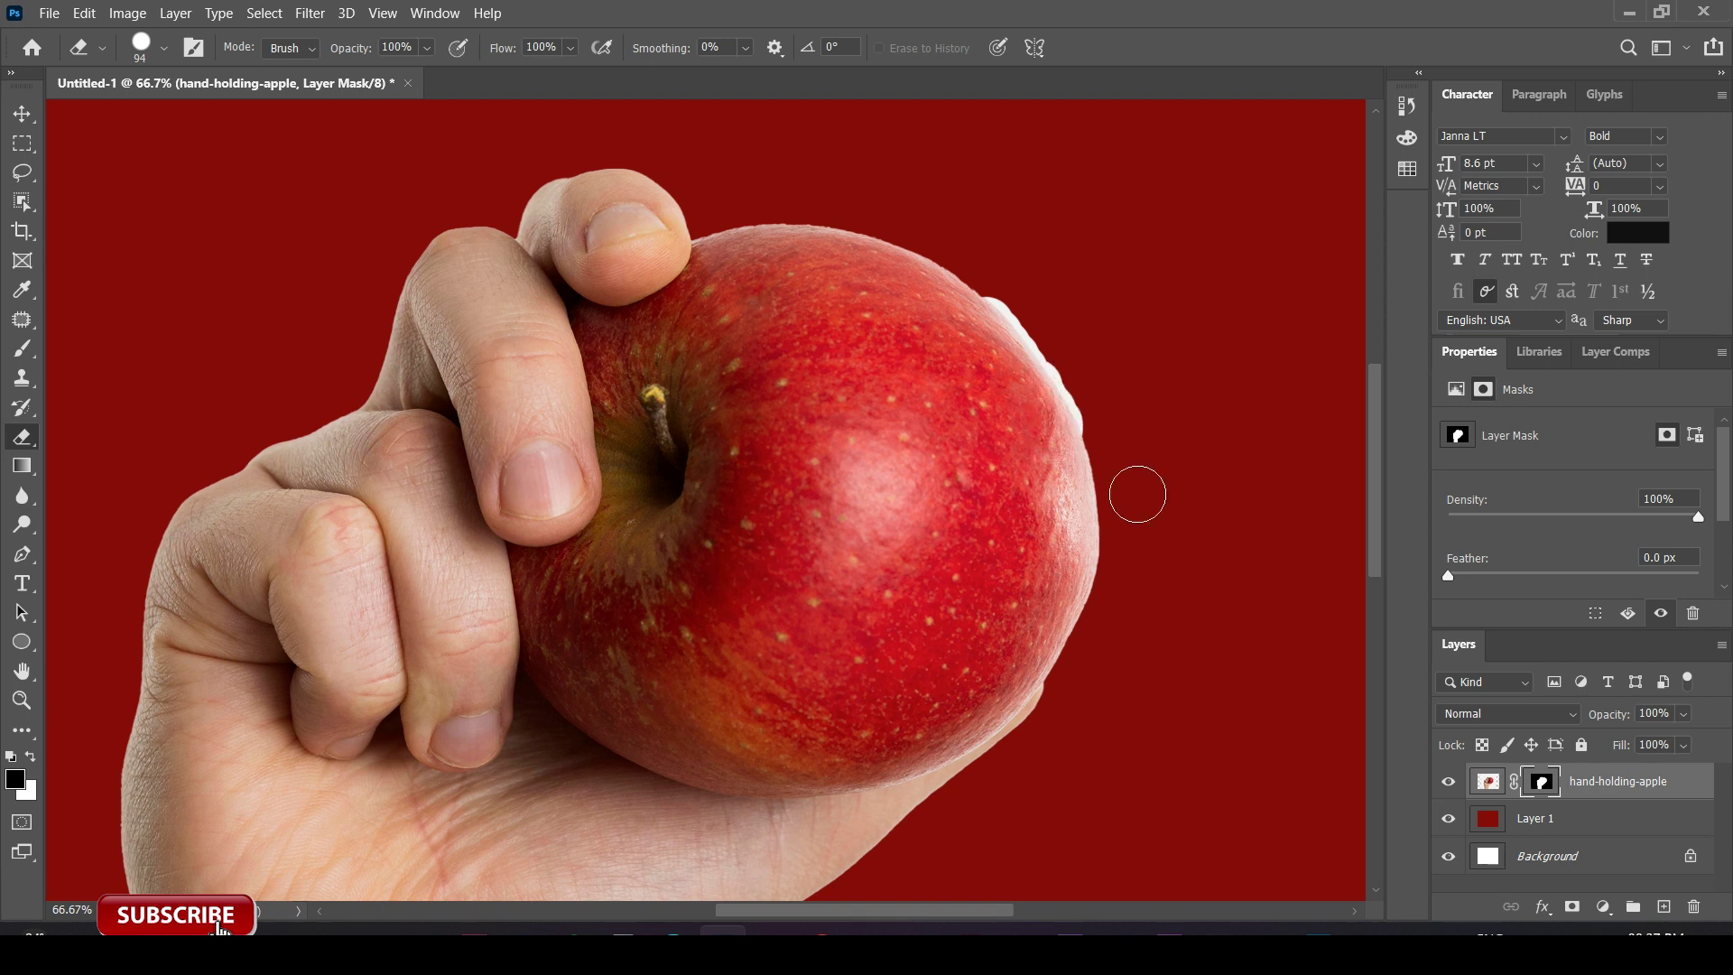
scroll(1138, 494, up, 1)
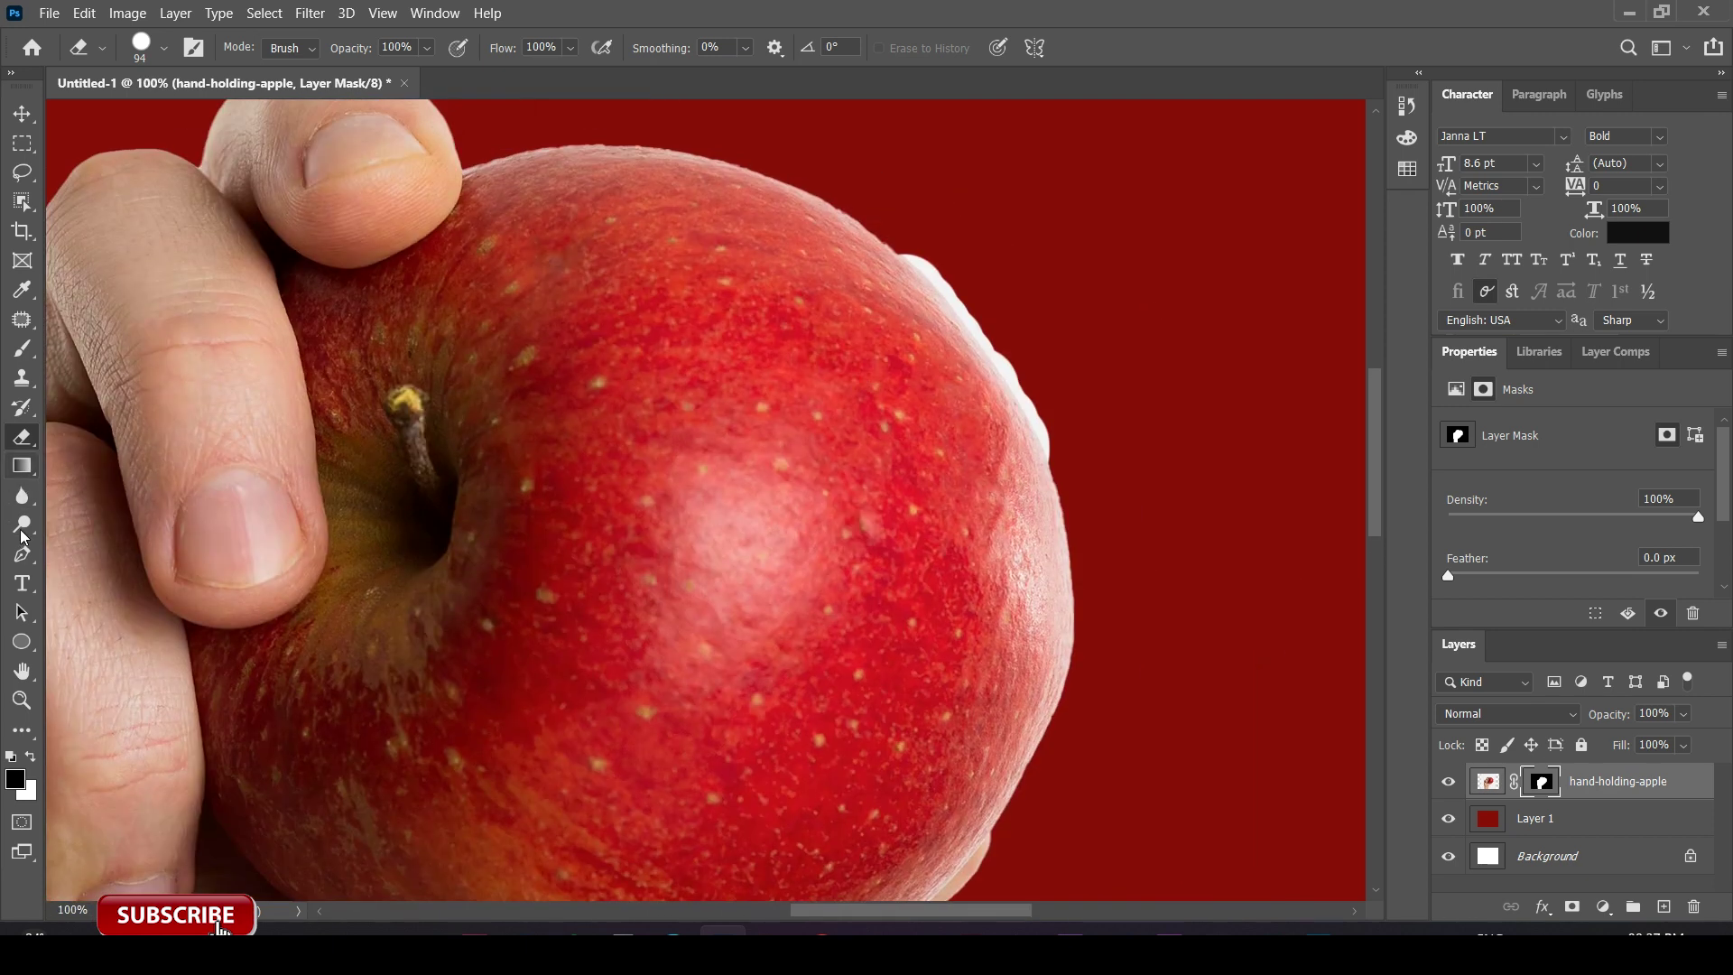
Trace a Pen path around the apple's upper-right white fringe and delete it.
click(22, 554)
click(899, 254)
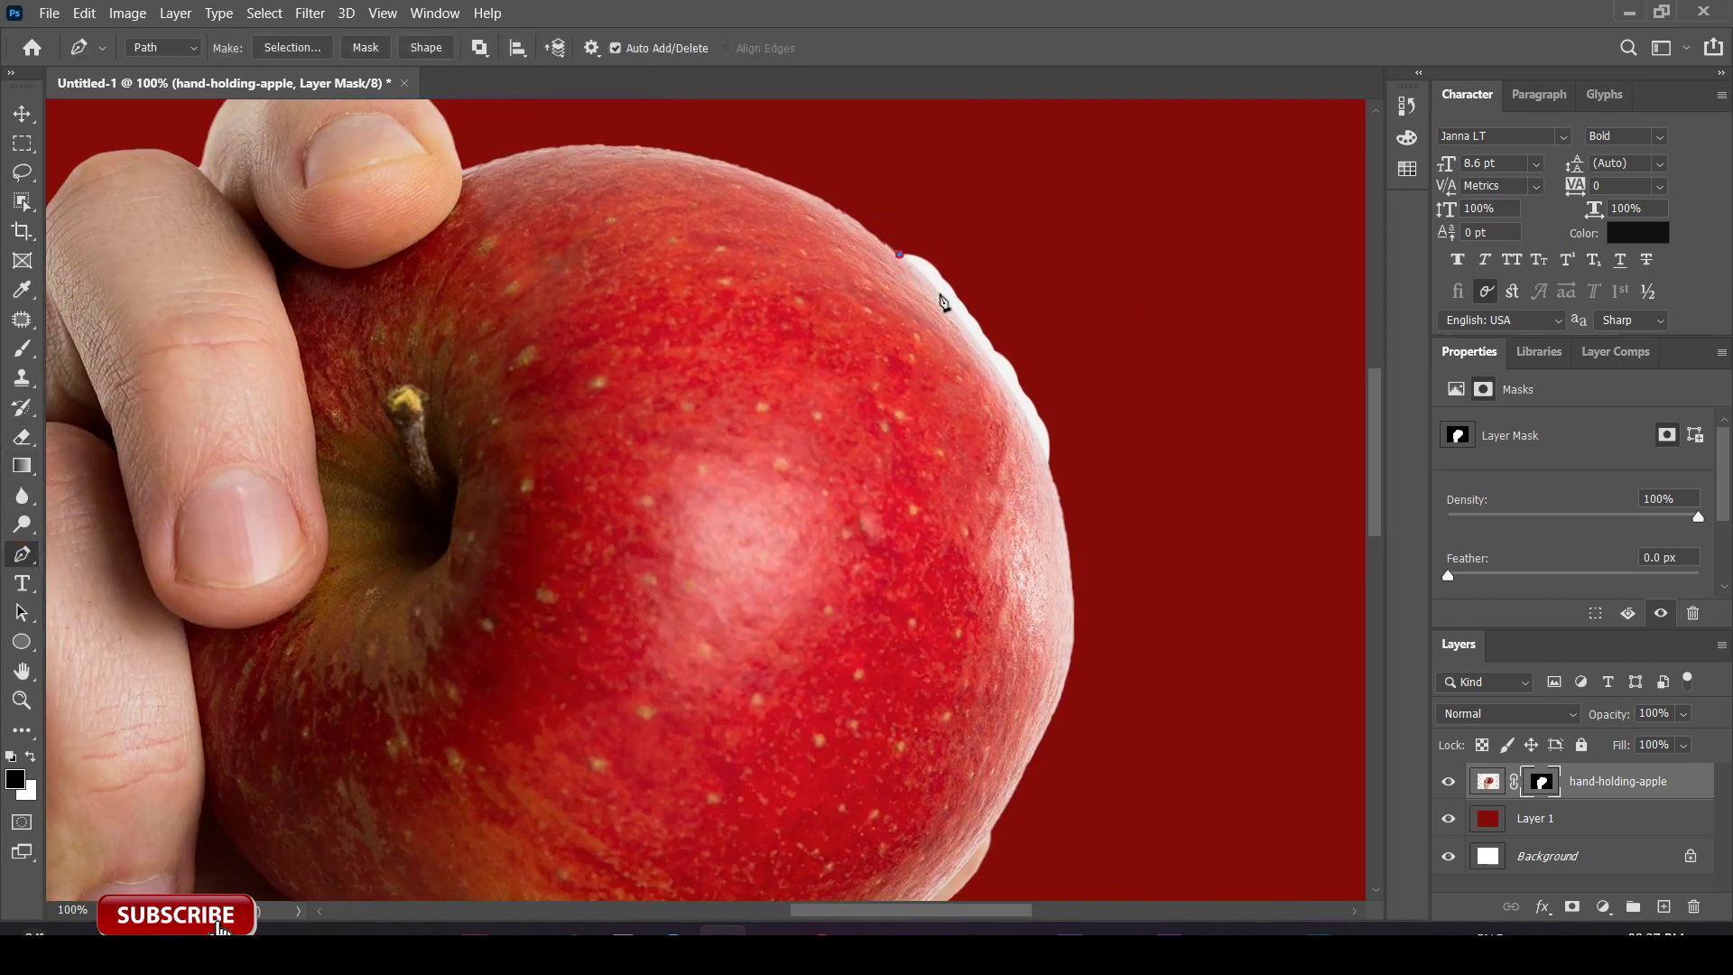
drag(1058, 516, 1088, 579)
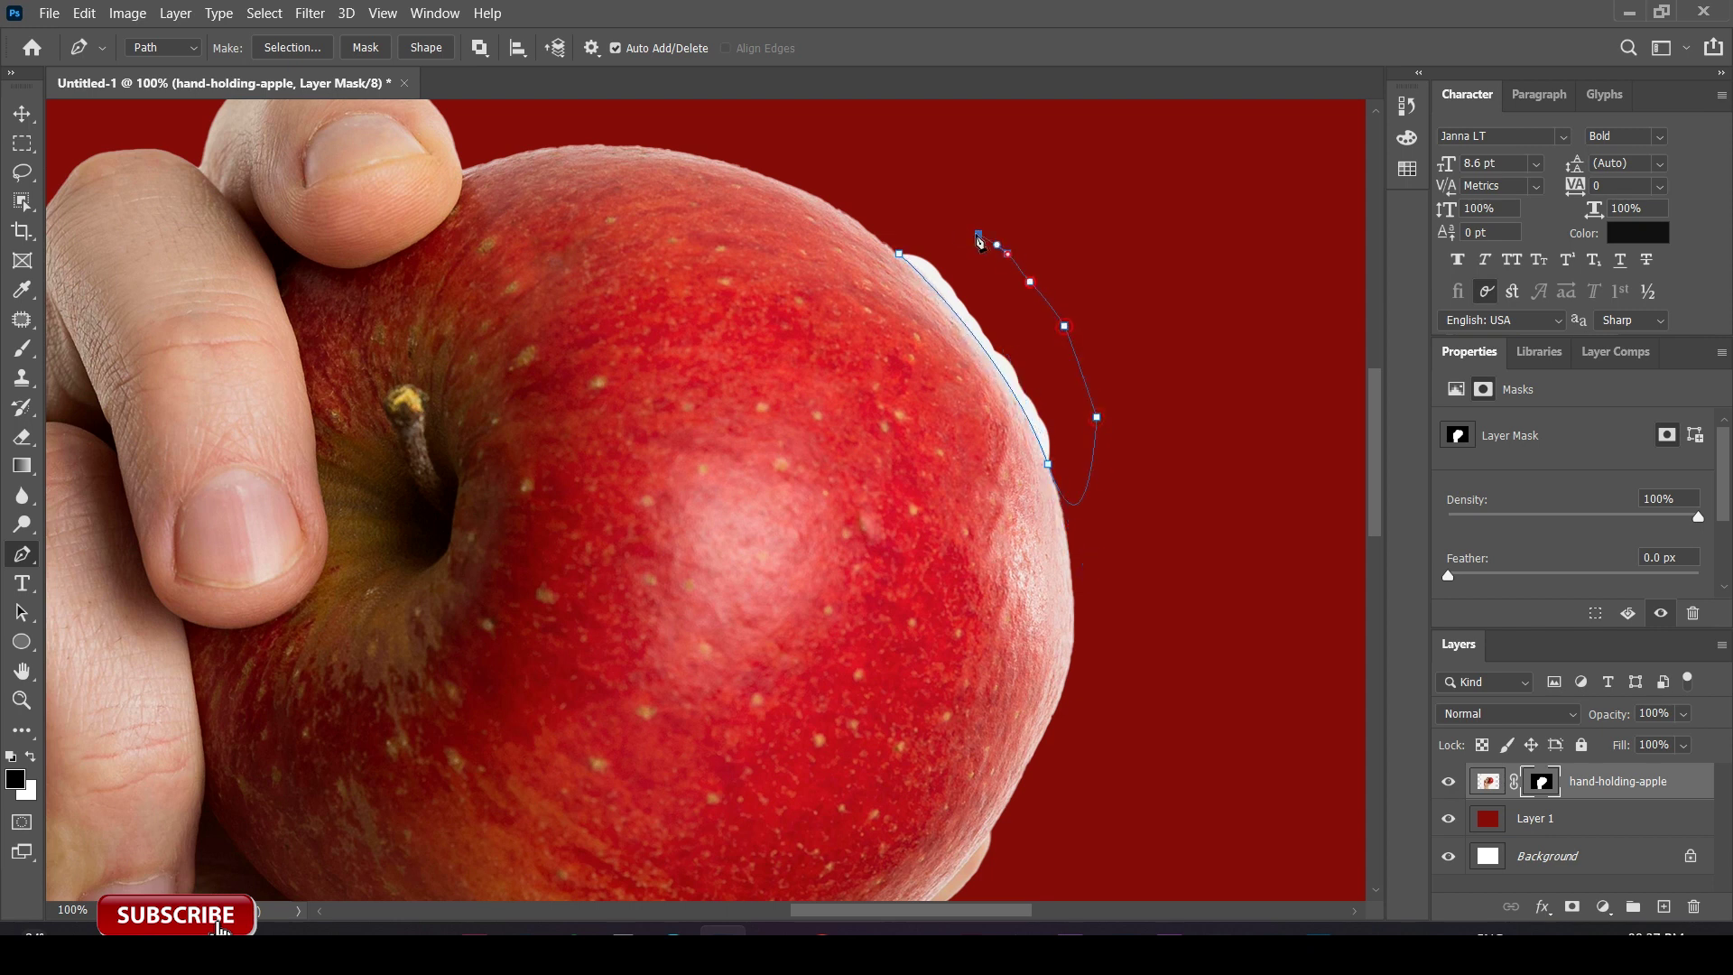
key(ctrl+Return)
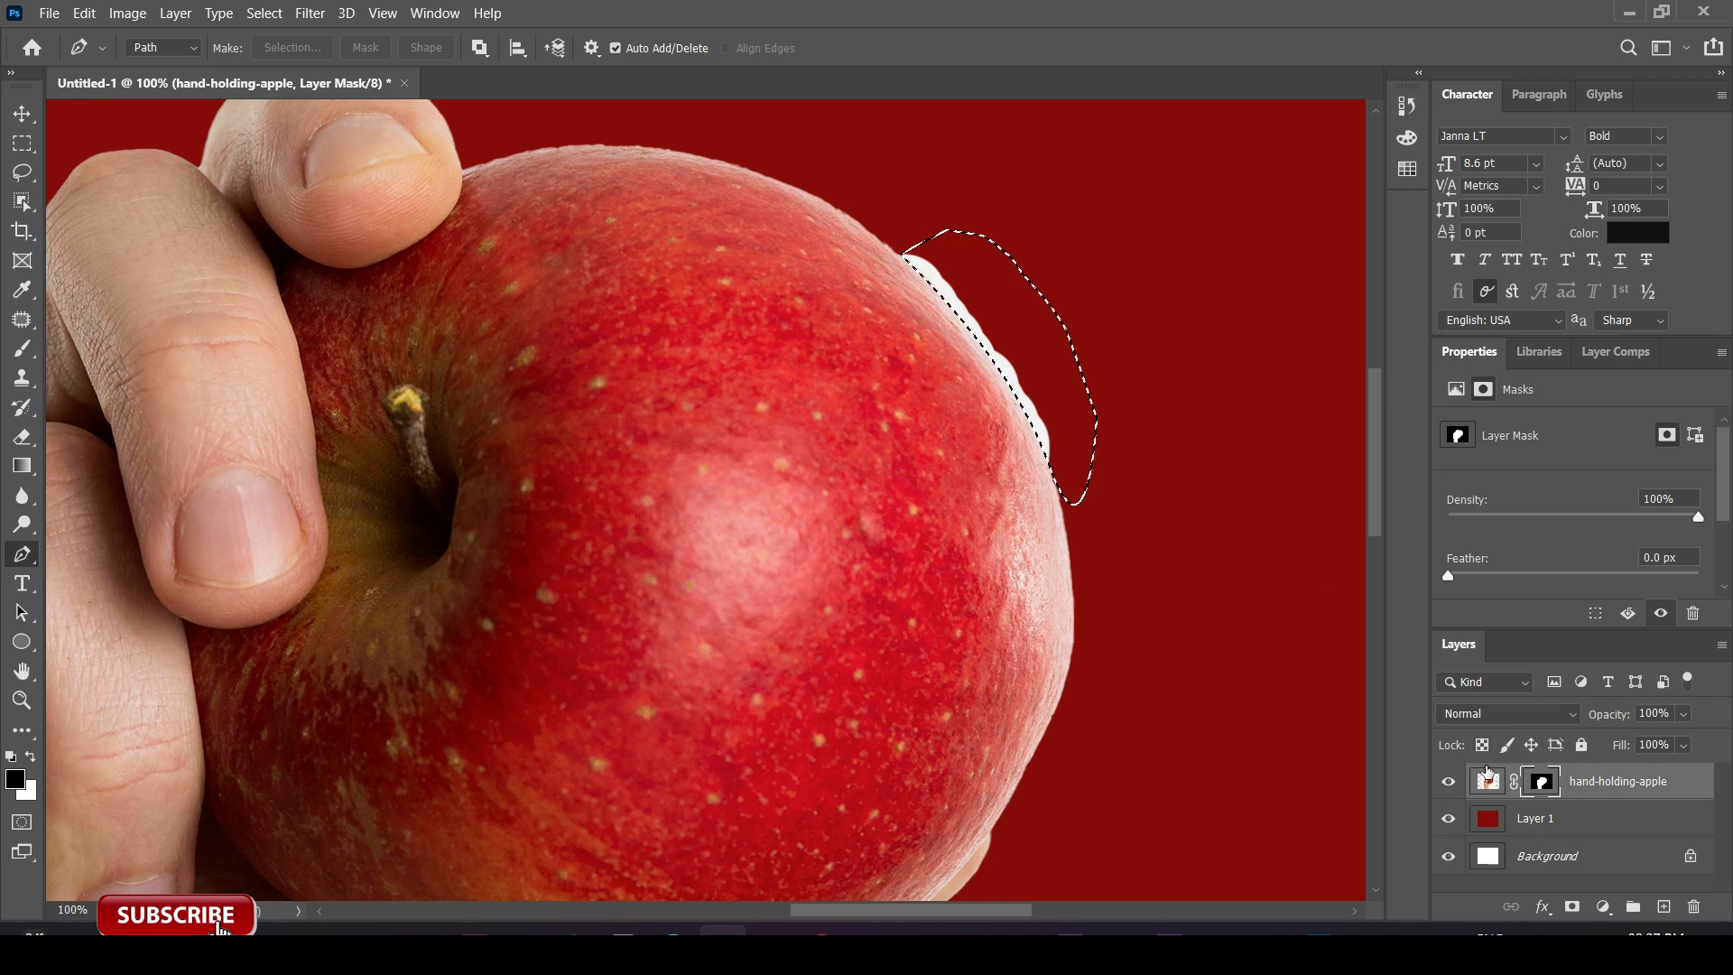
click(1487, 781)
key(Delete)
key(ctrl+d)
key(ctrl+0)
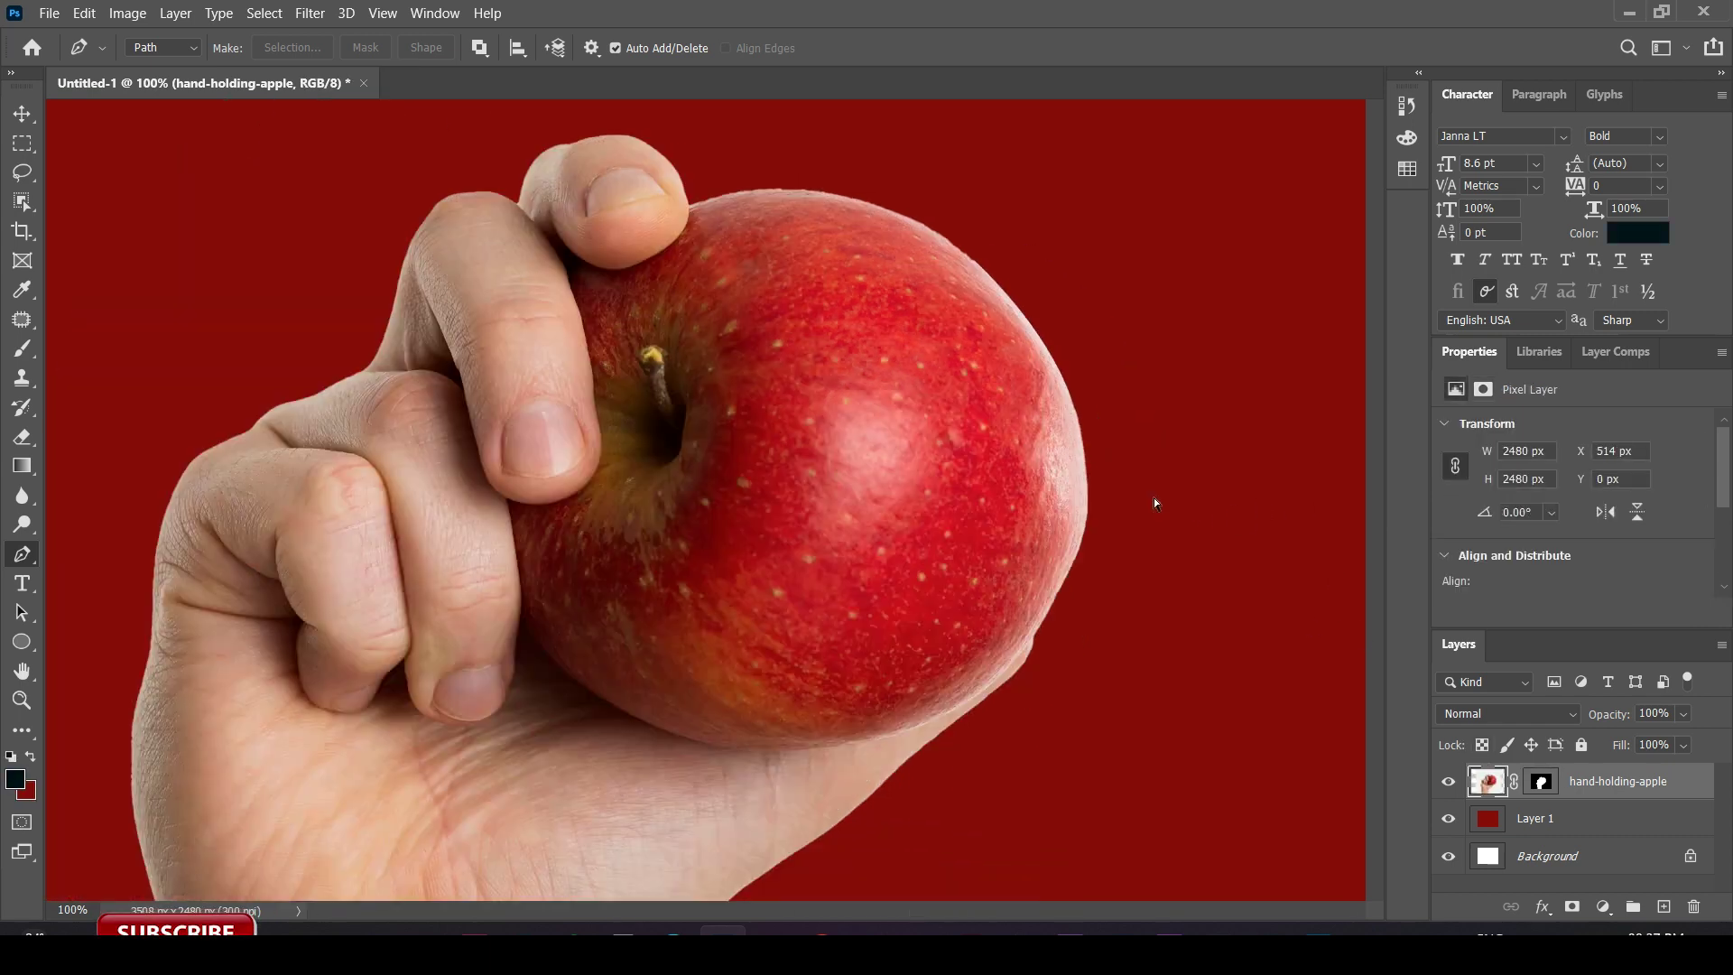
Tighten the hand layer's mask edges with a Levels adjustment raising the black input.
key(v)
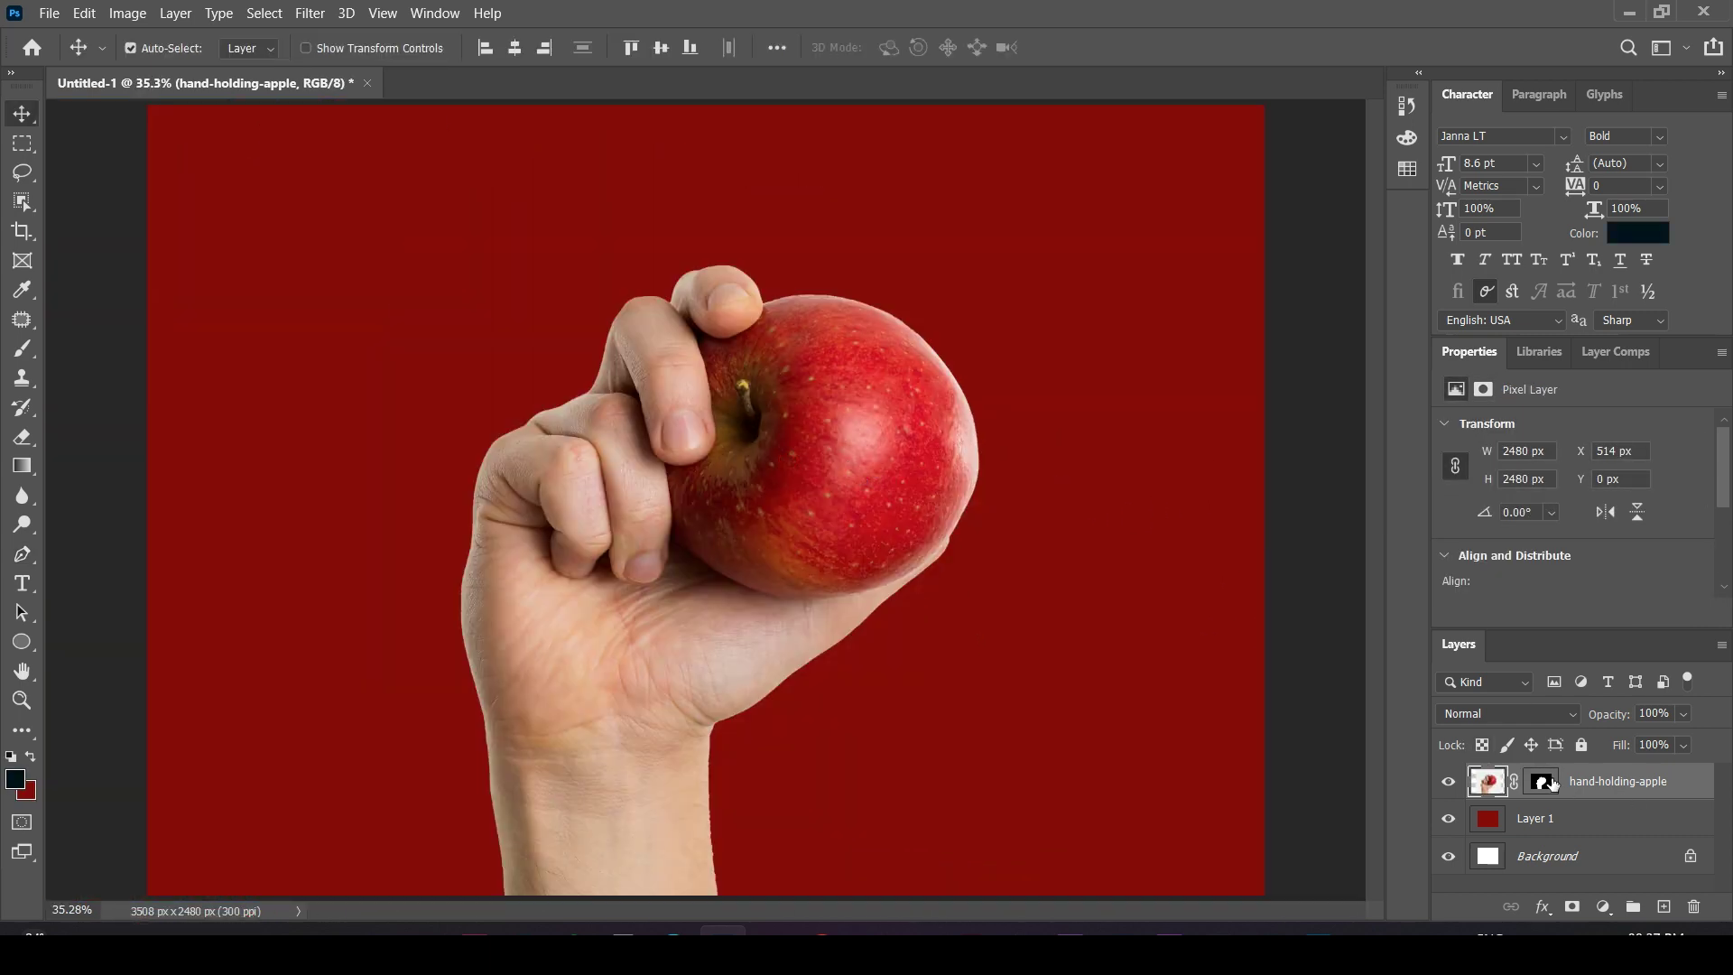
click(1543, 782)
key(ctrl+l)
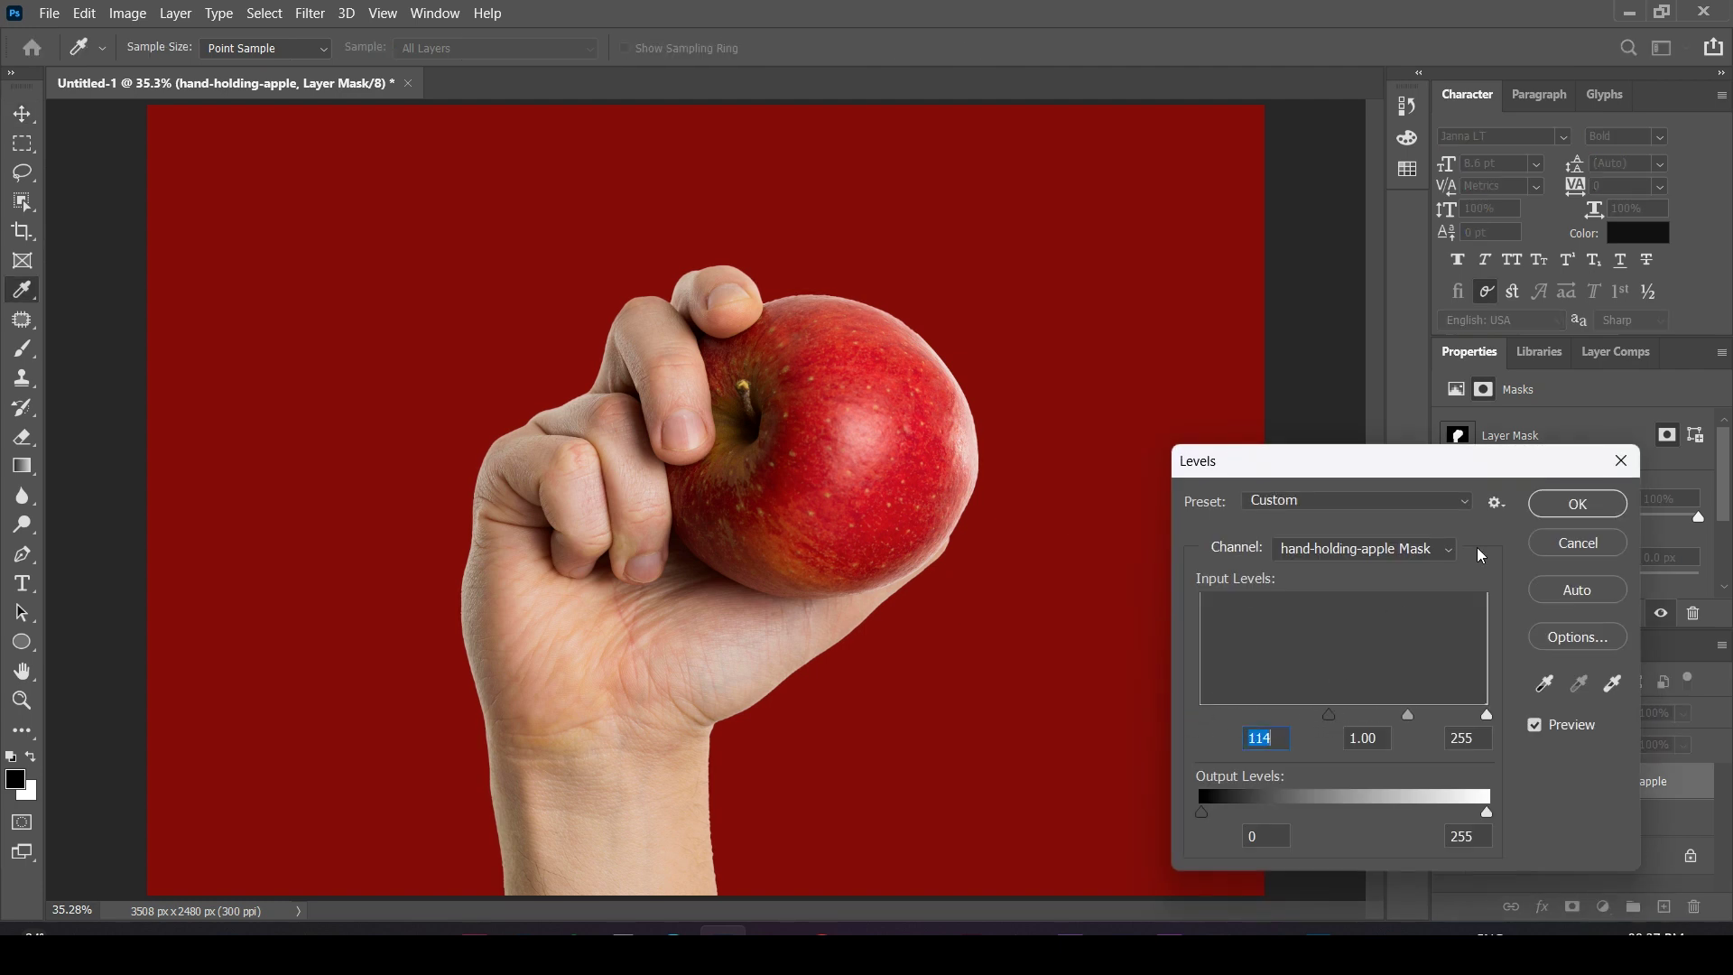
click(1596, 505)
Enlarge the hand and apple to about 112% and shift them up and right.
key(ctrl+t)
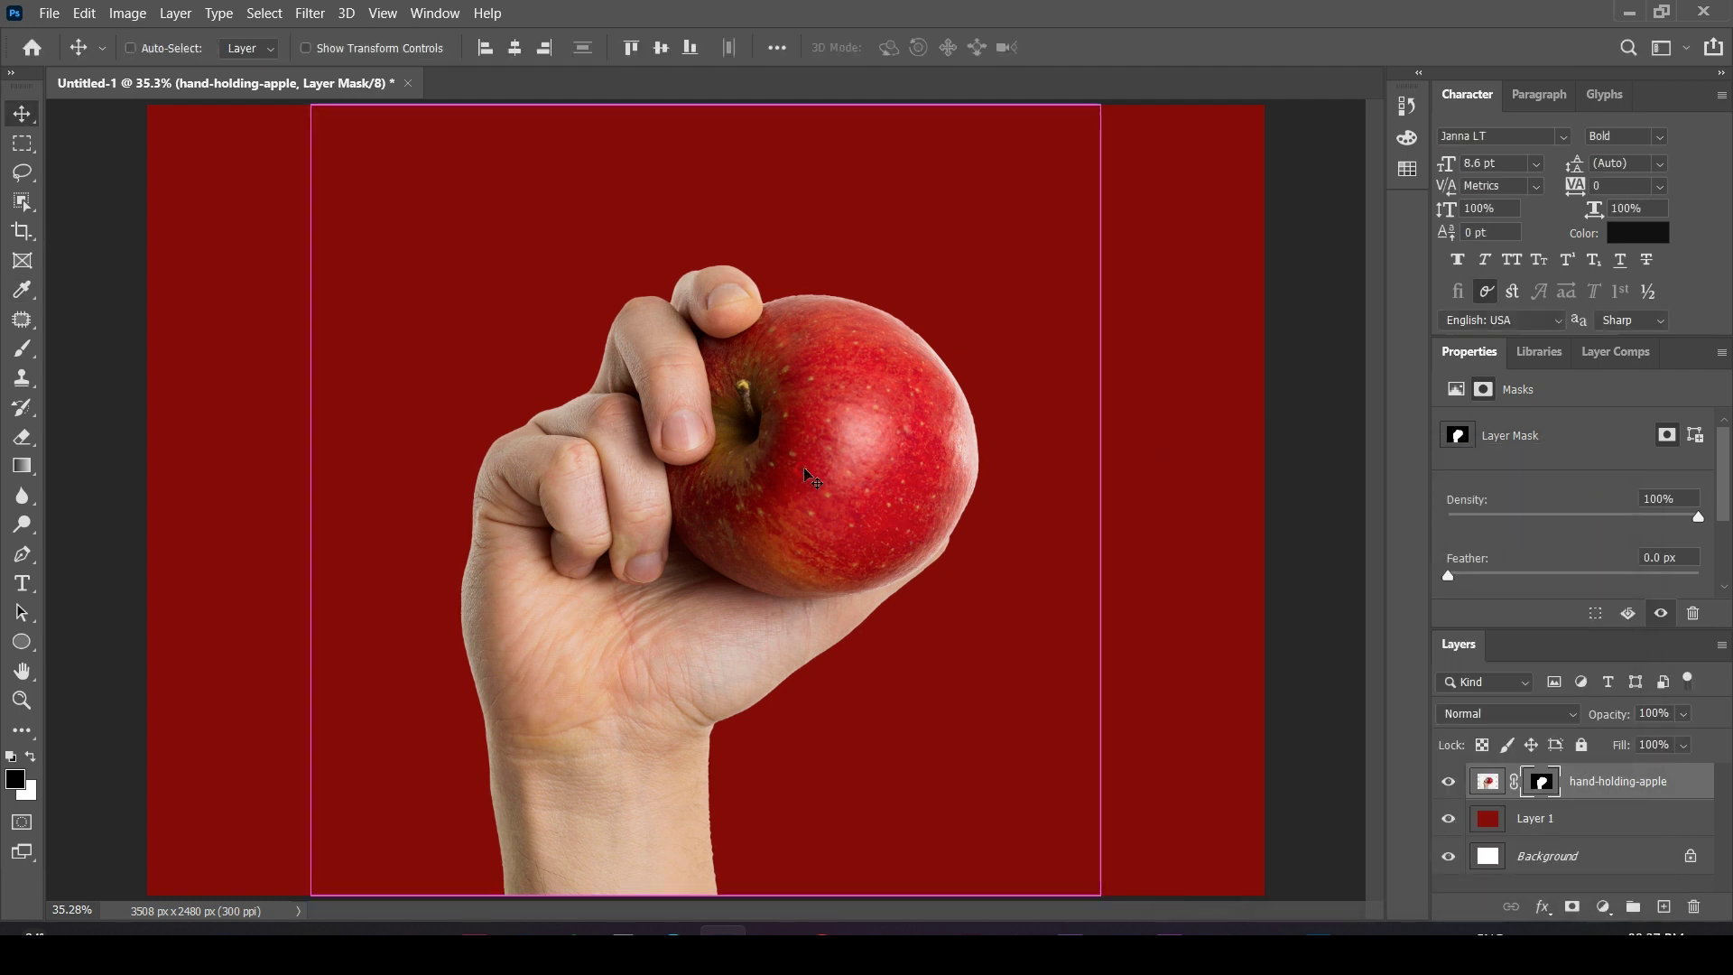
drag(308, 499, 215, 500)
drag(751, 638, 765, 589)
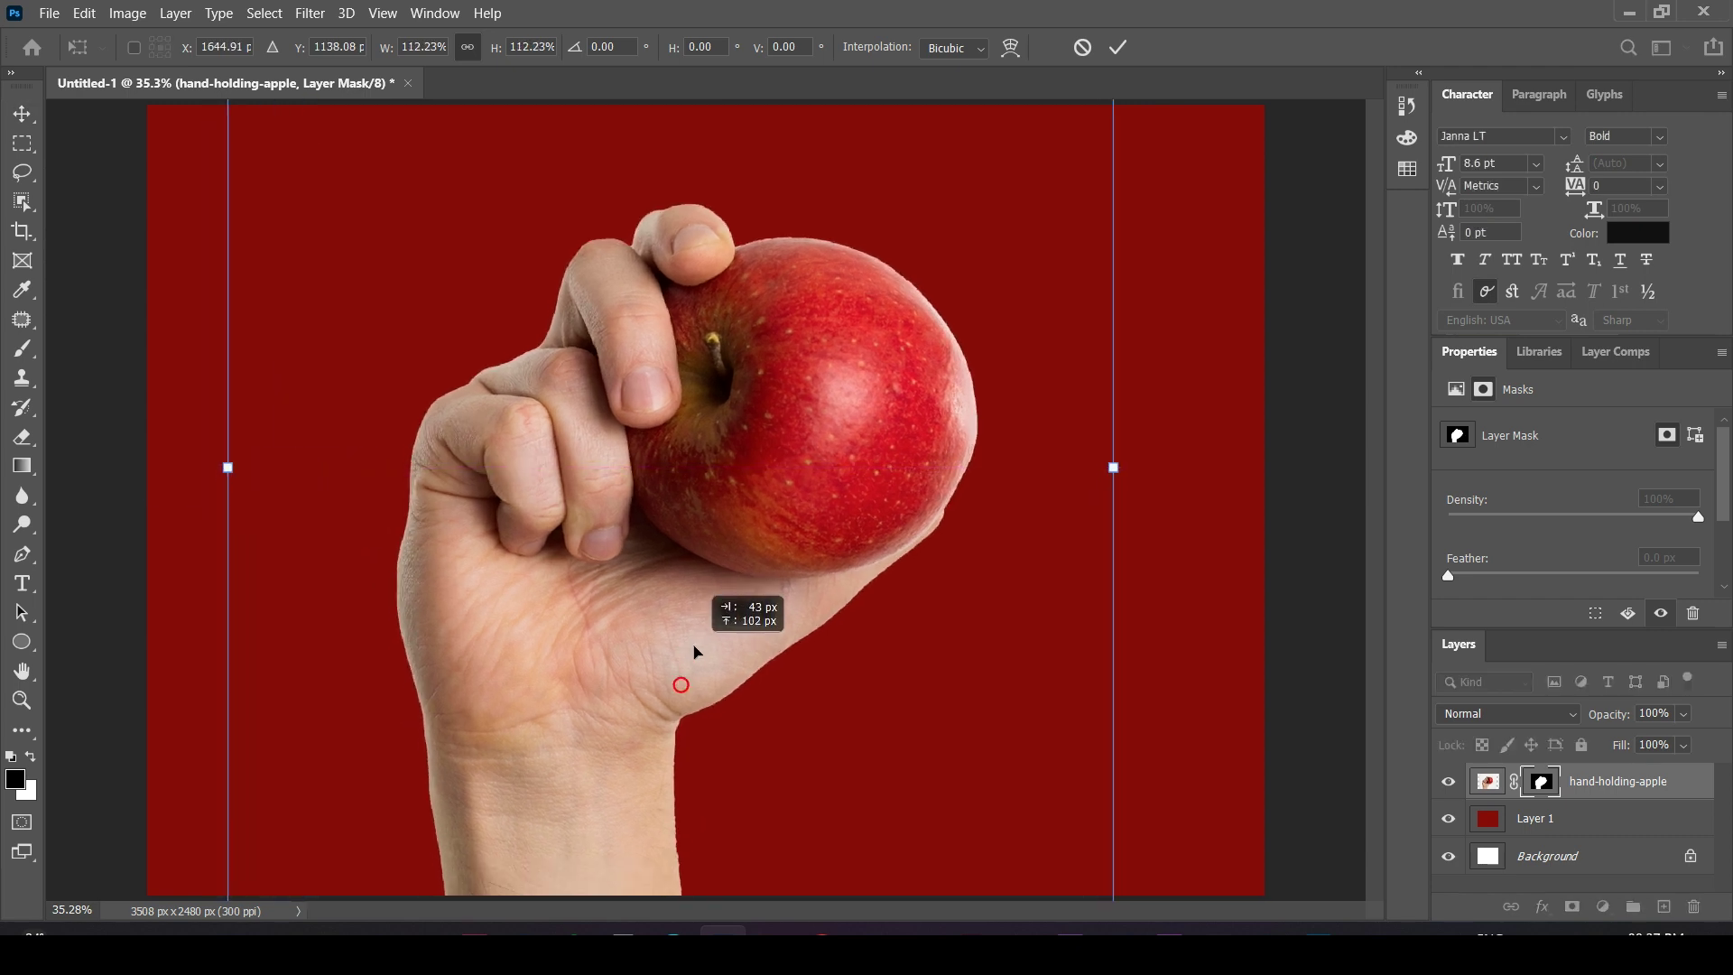
key(Return)
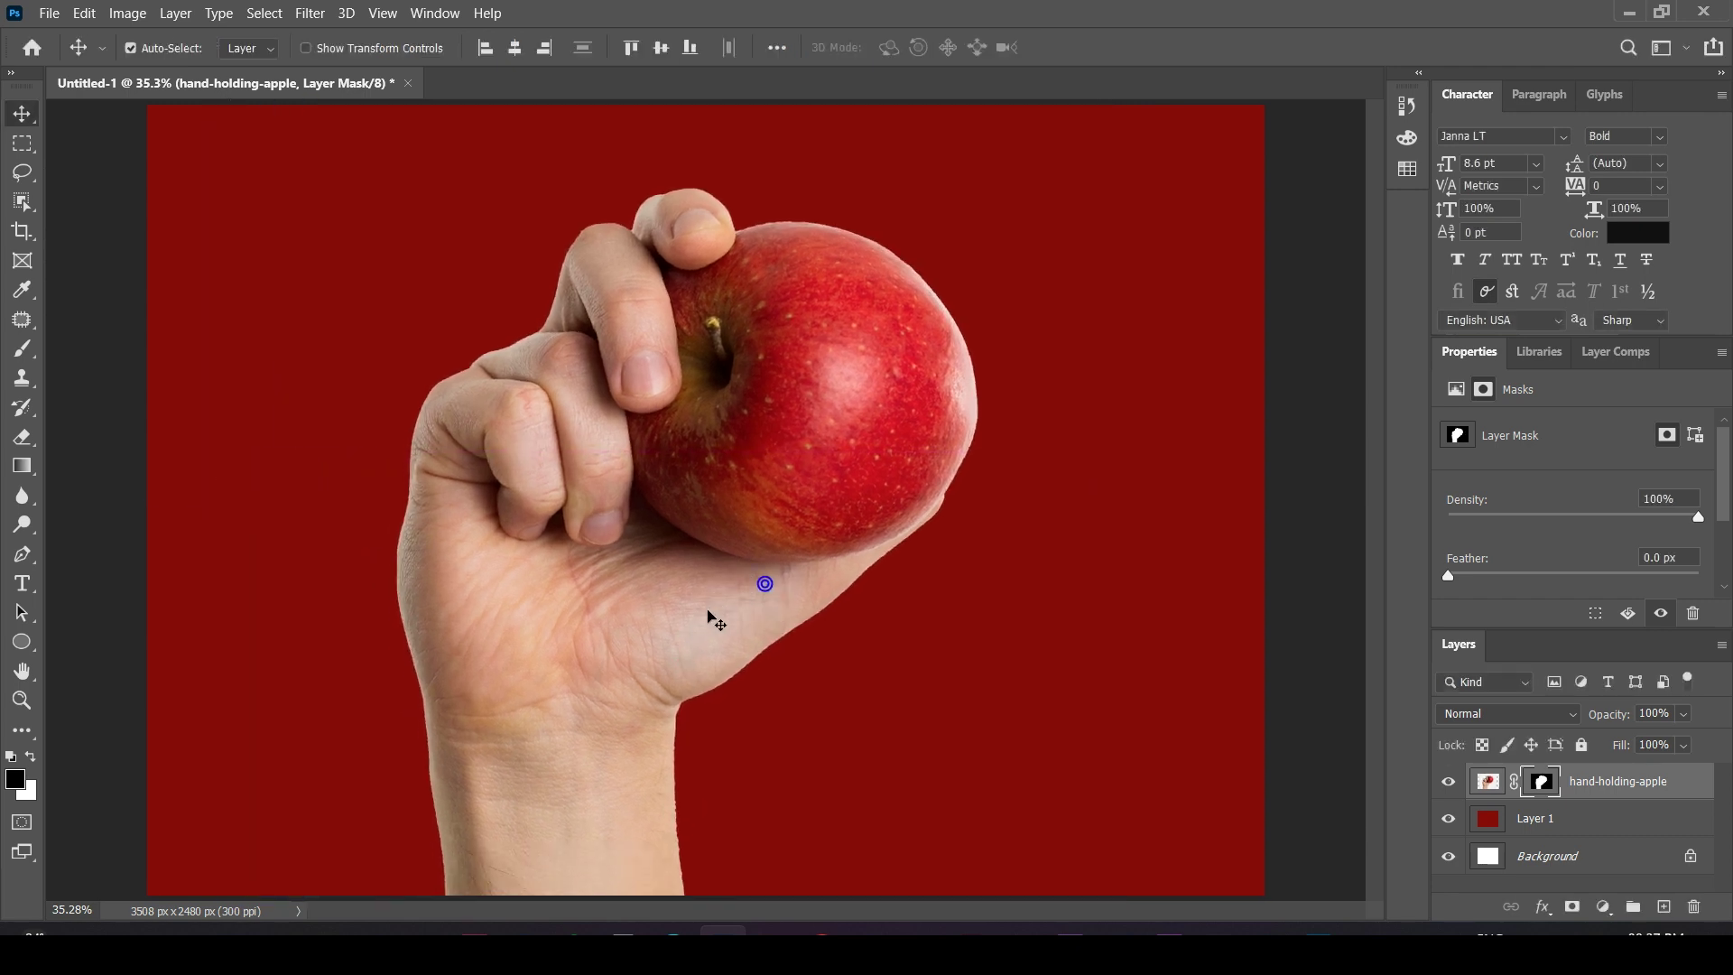
drag(716, 604, 727, 605)
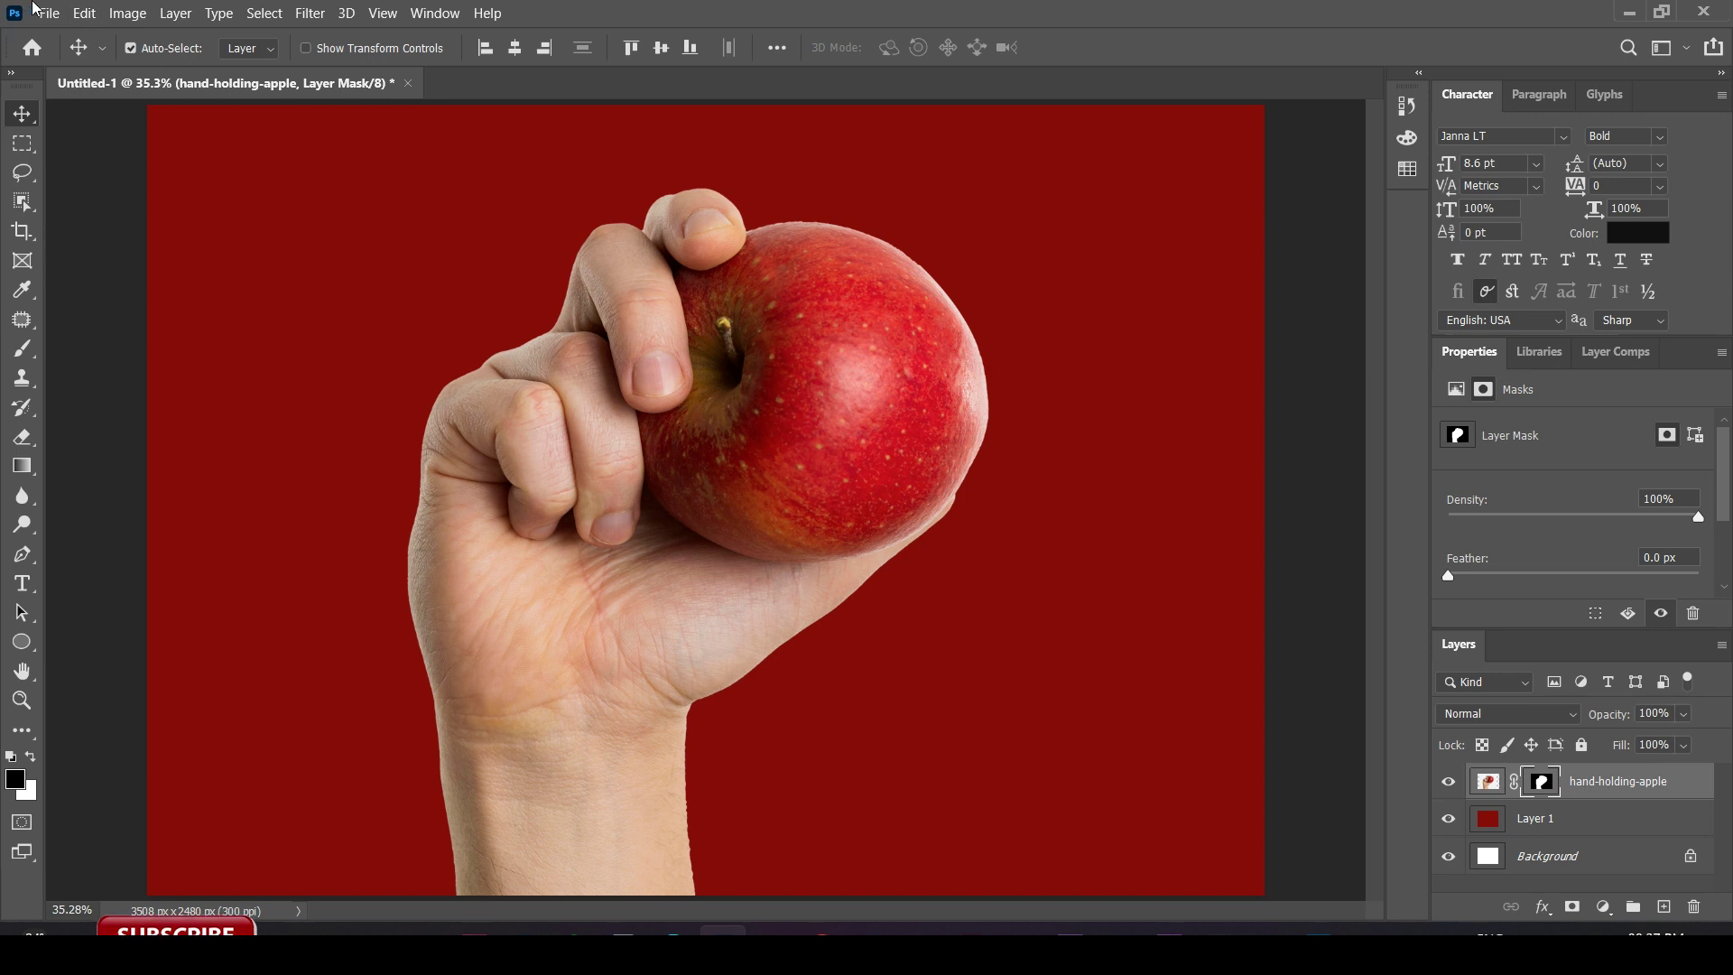
Place the screaming man photo at about 38%, position it up-right, and rasterize it.
click(49, 13)
click(150, 439)
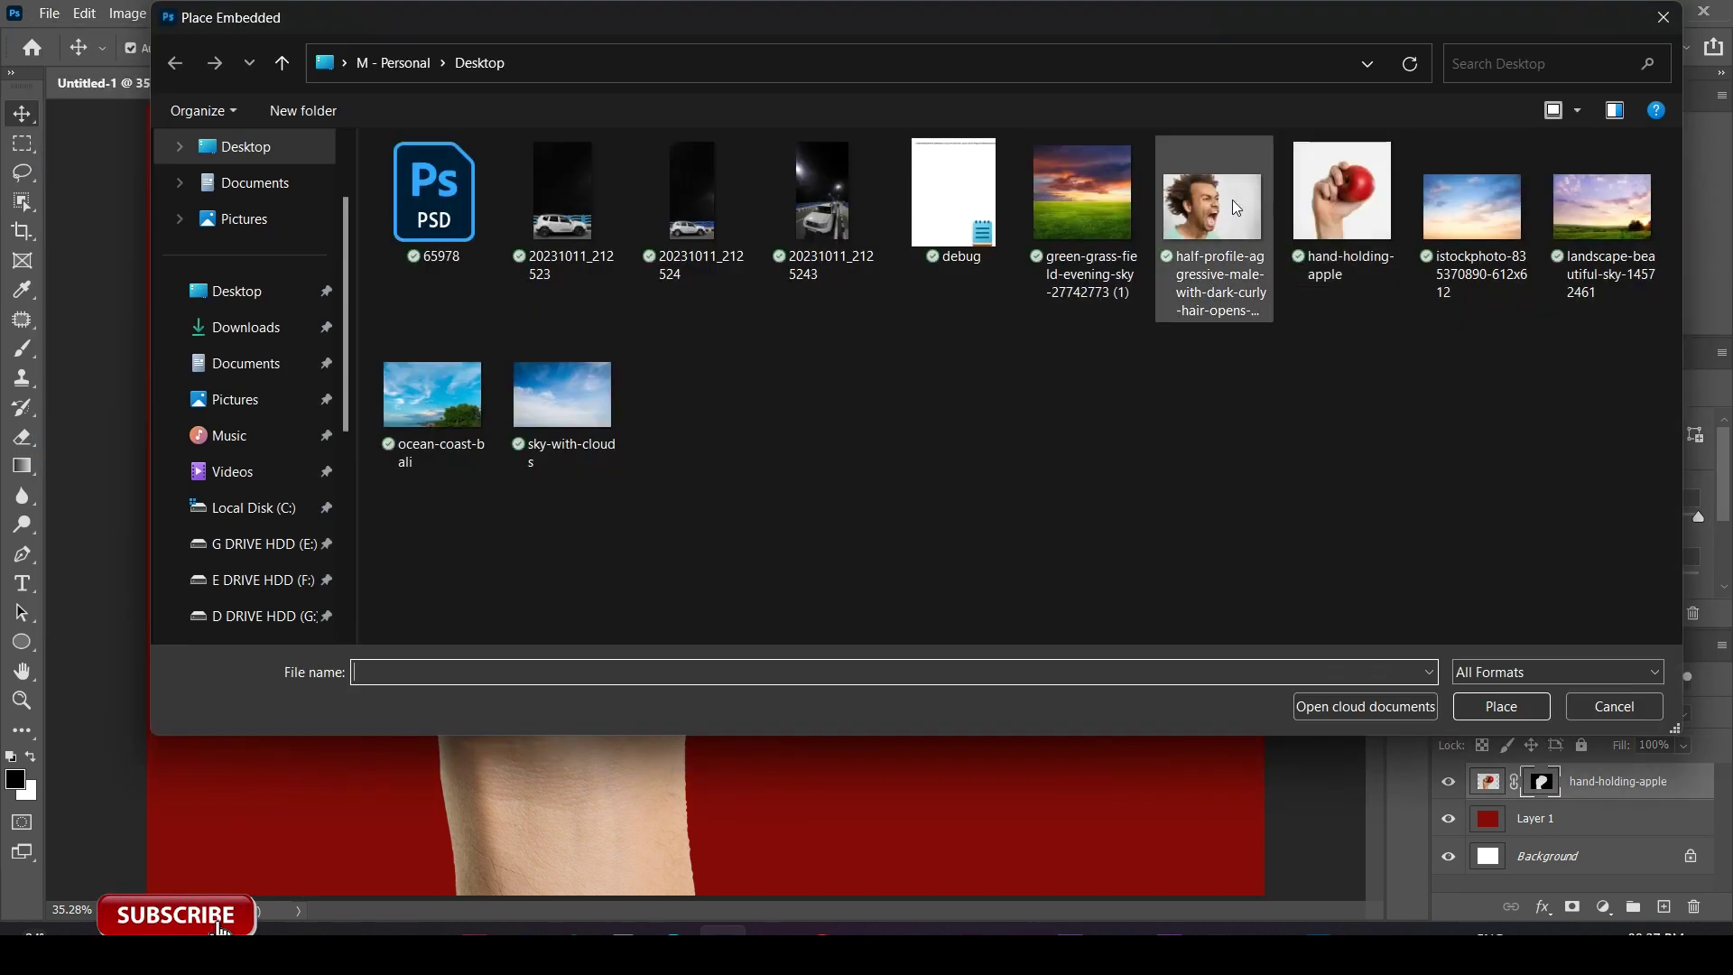
double_click(1218, 203)
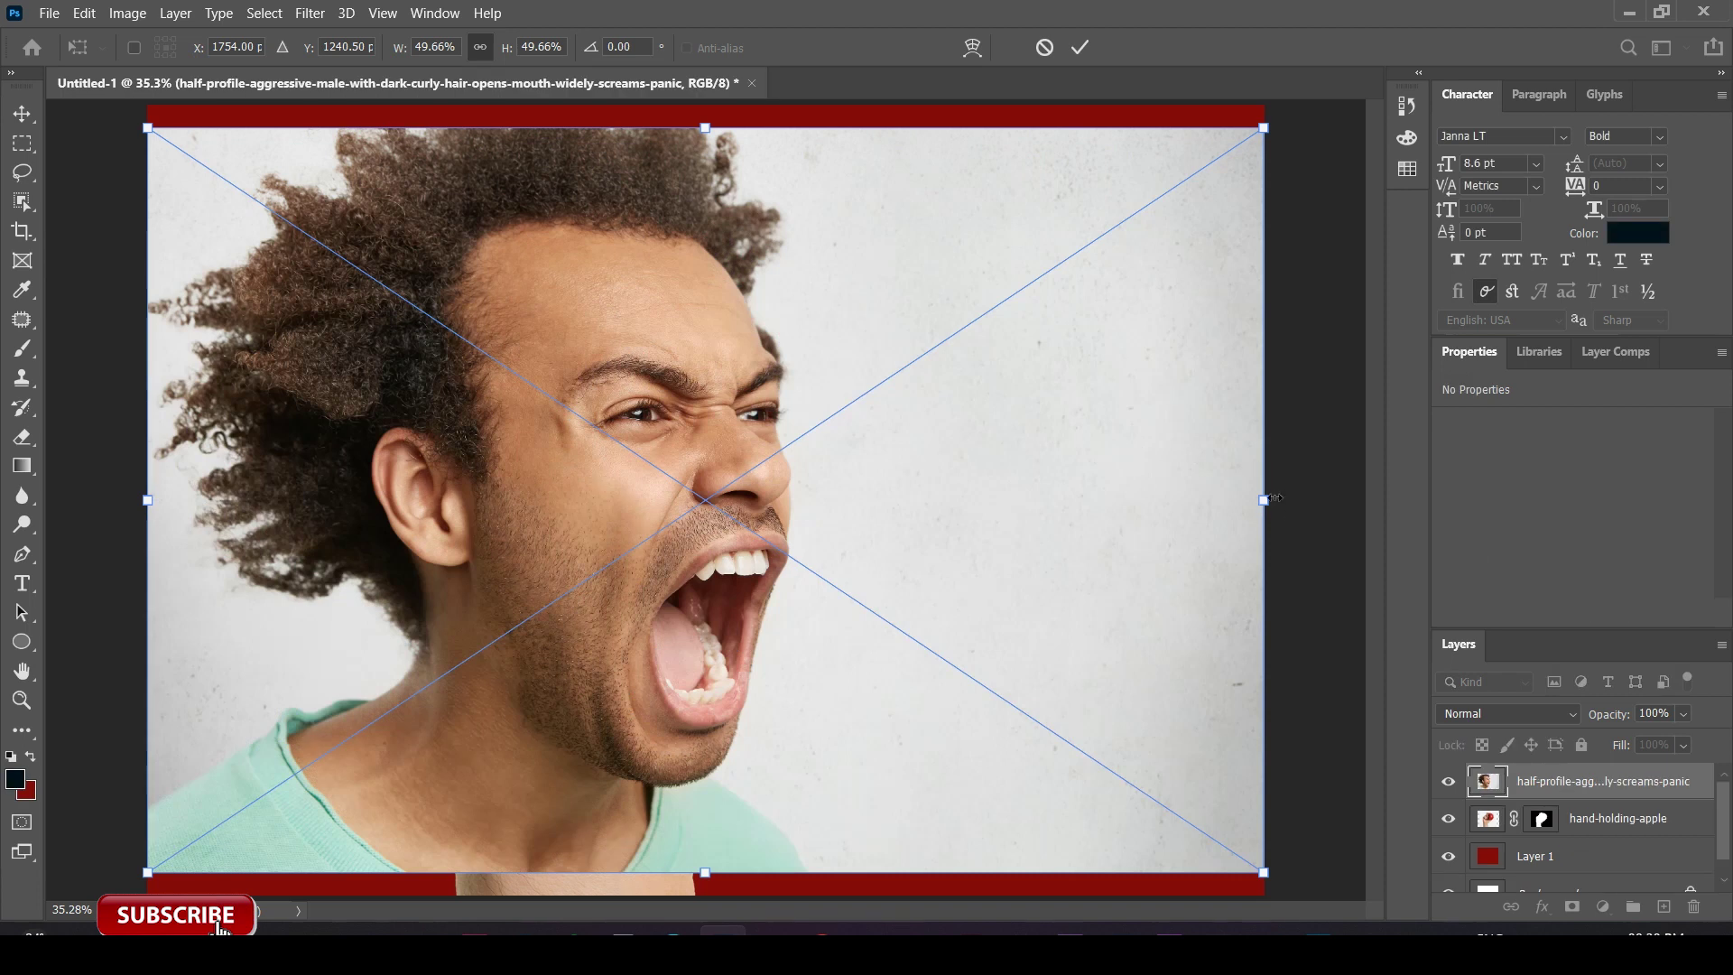
drag(1275, 498, 998, 448)
mouse_move(648, 564)
mouse_down()
mouse_move(971, 506)
mouse_move(870, 520)
mouse_up()
double_click(976, 506)
right_click(1571, 781)
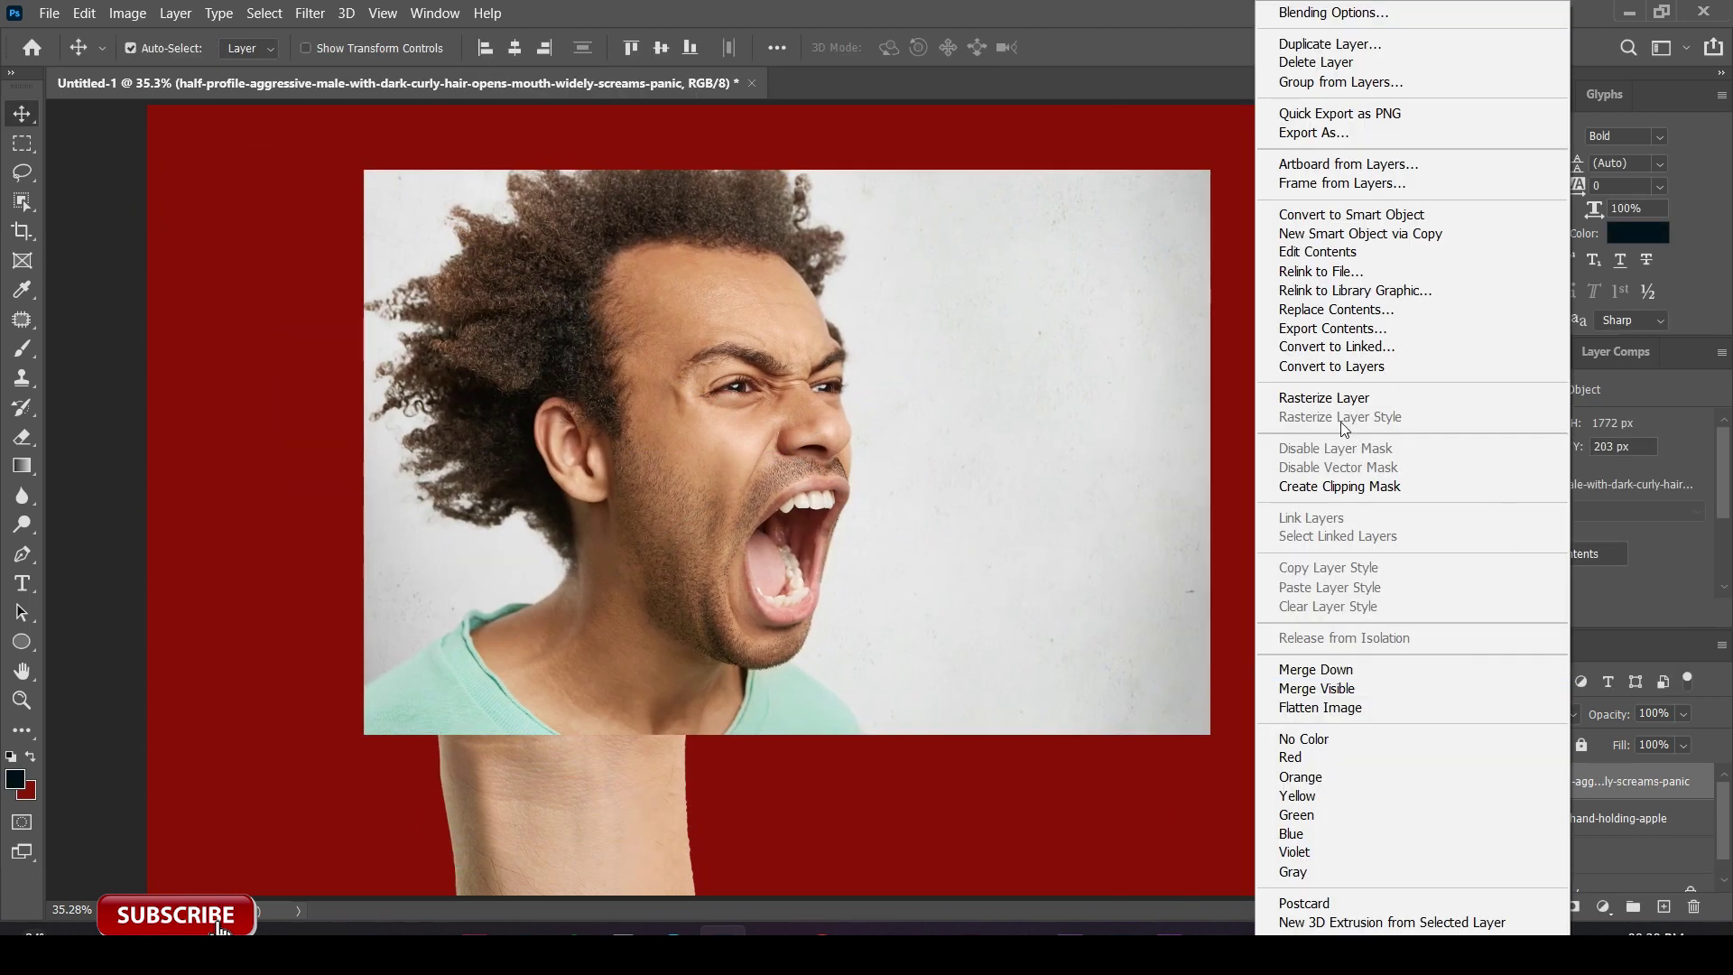
click(1323, 398)
Lasso around the open mouth and delete the rest of the face photo.
key(ctrl+plus)
key(ctrl+plus)
key(ctrl+plus)
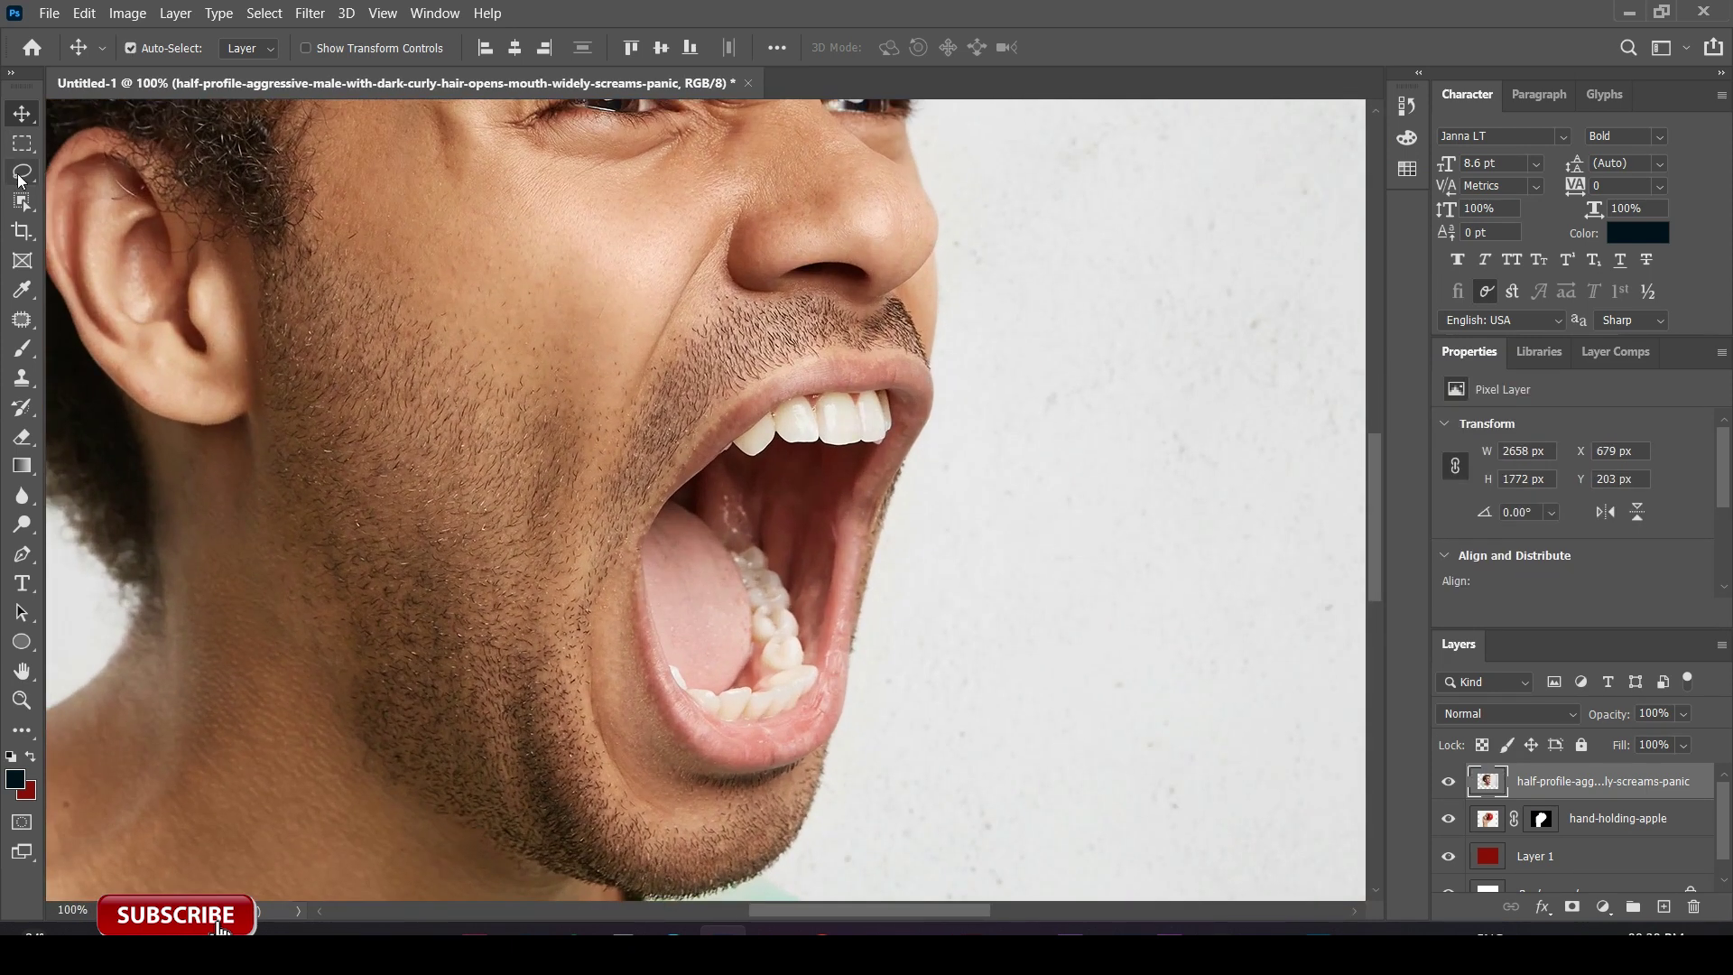
click(20, 177)
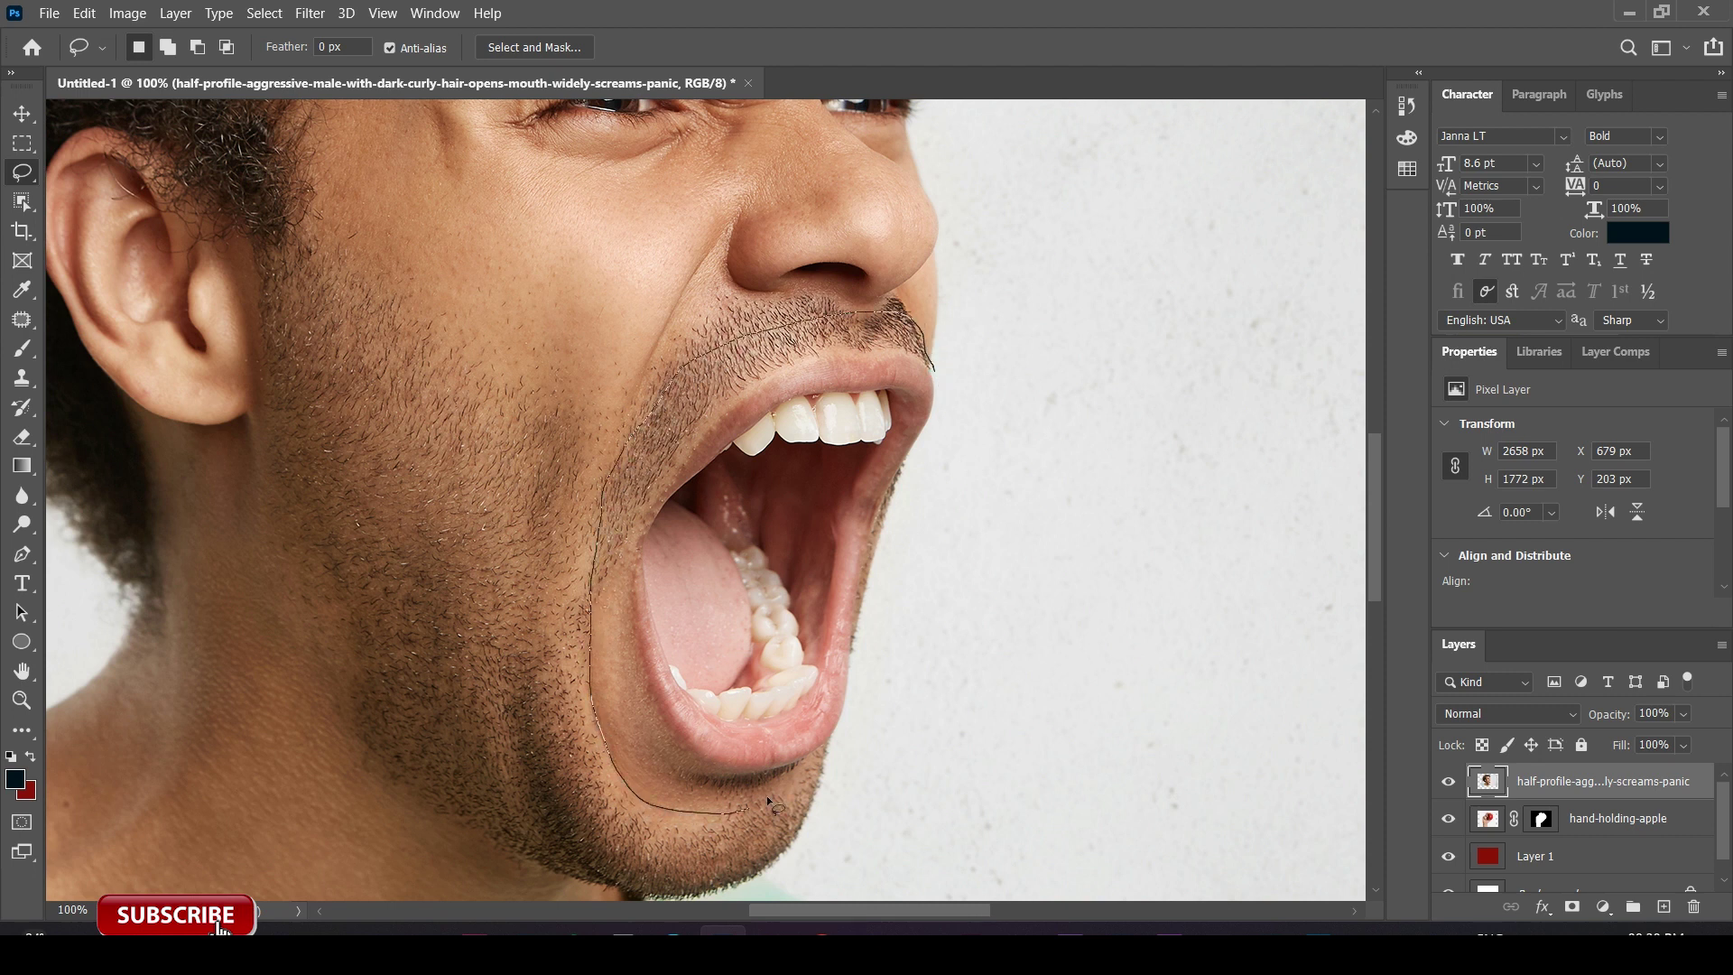
drag(954, 597, 983, 471)
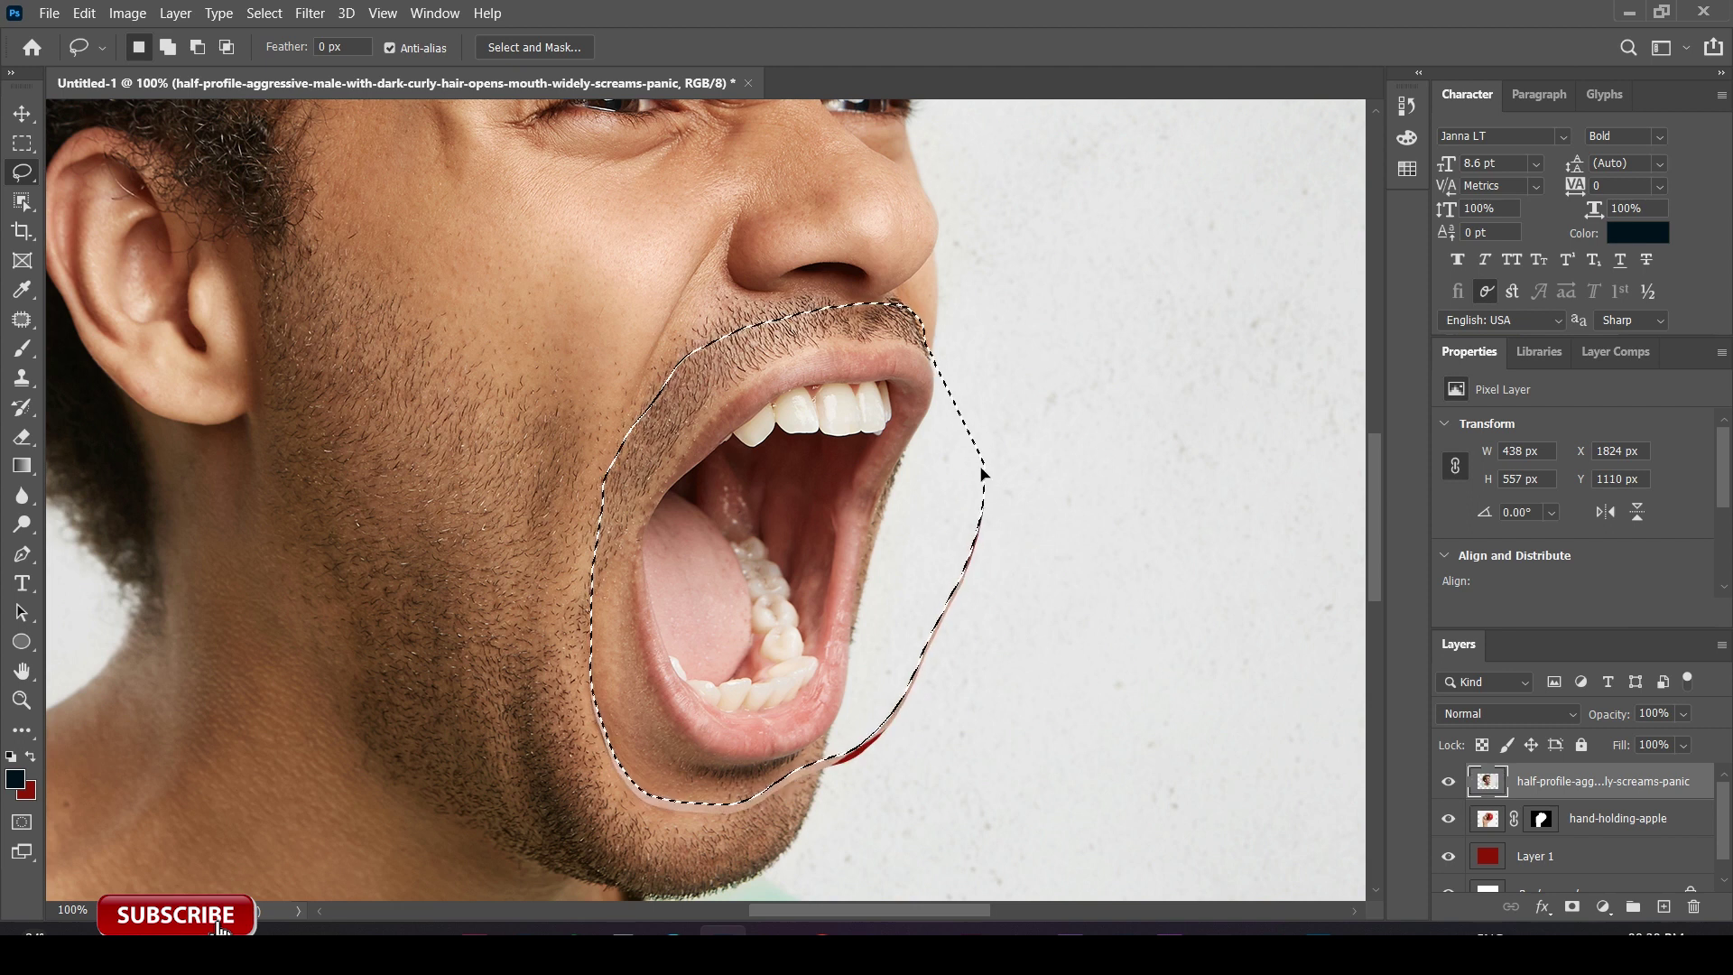
key(ctrl+shift+Down)
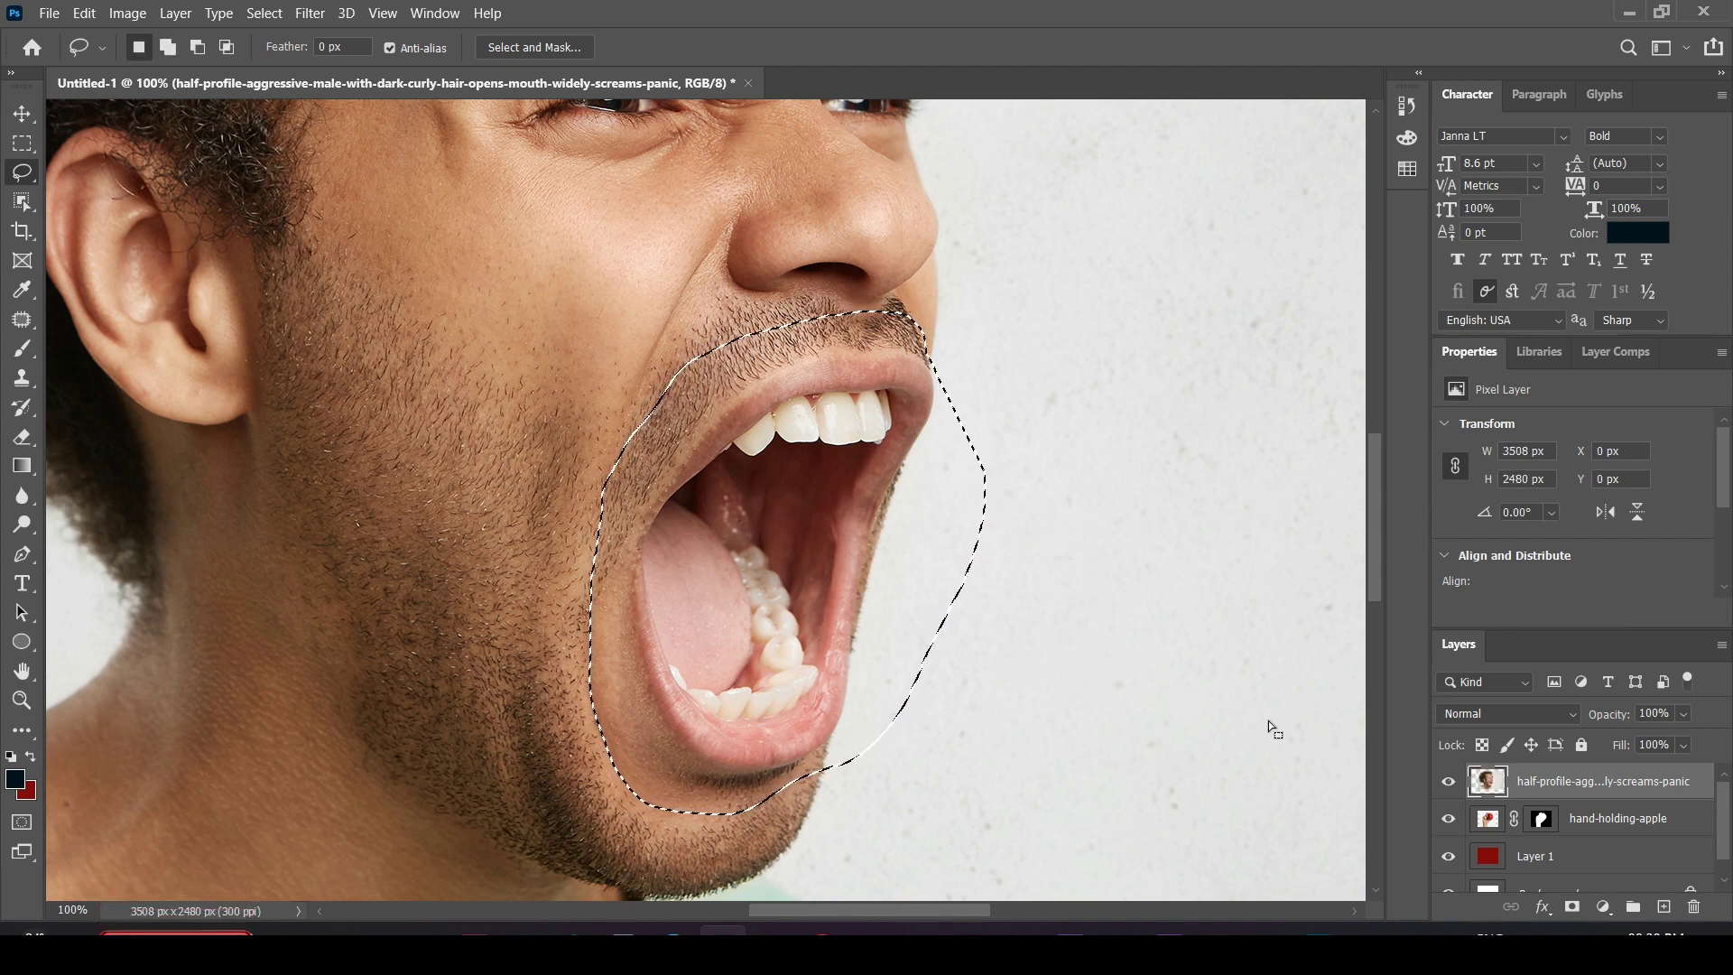
key(ctrl+shift+i)
key(Delete)
key(ctrl+d)
Move the mouth onto the apple's right side and scale it to about 636 × 809 px.
key(v)
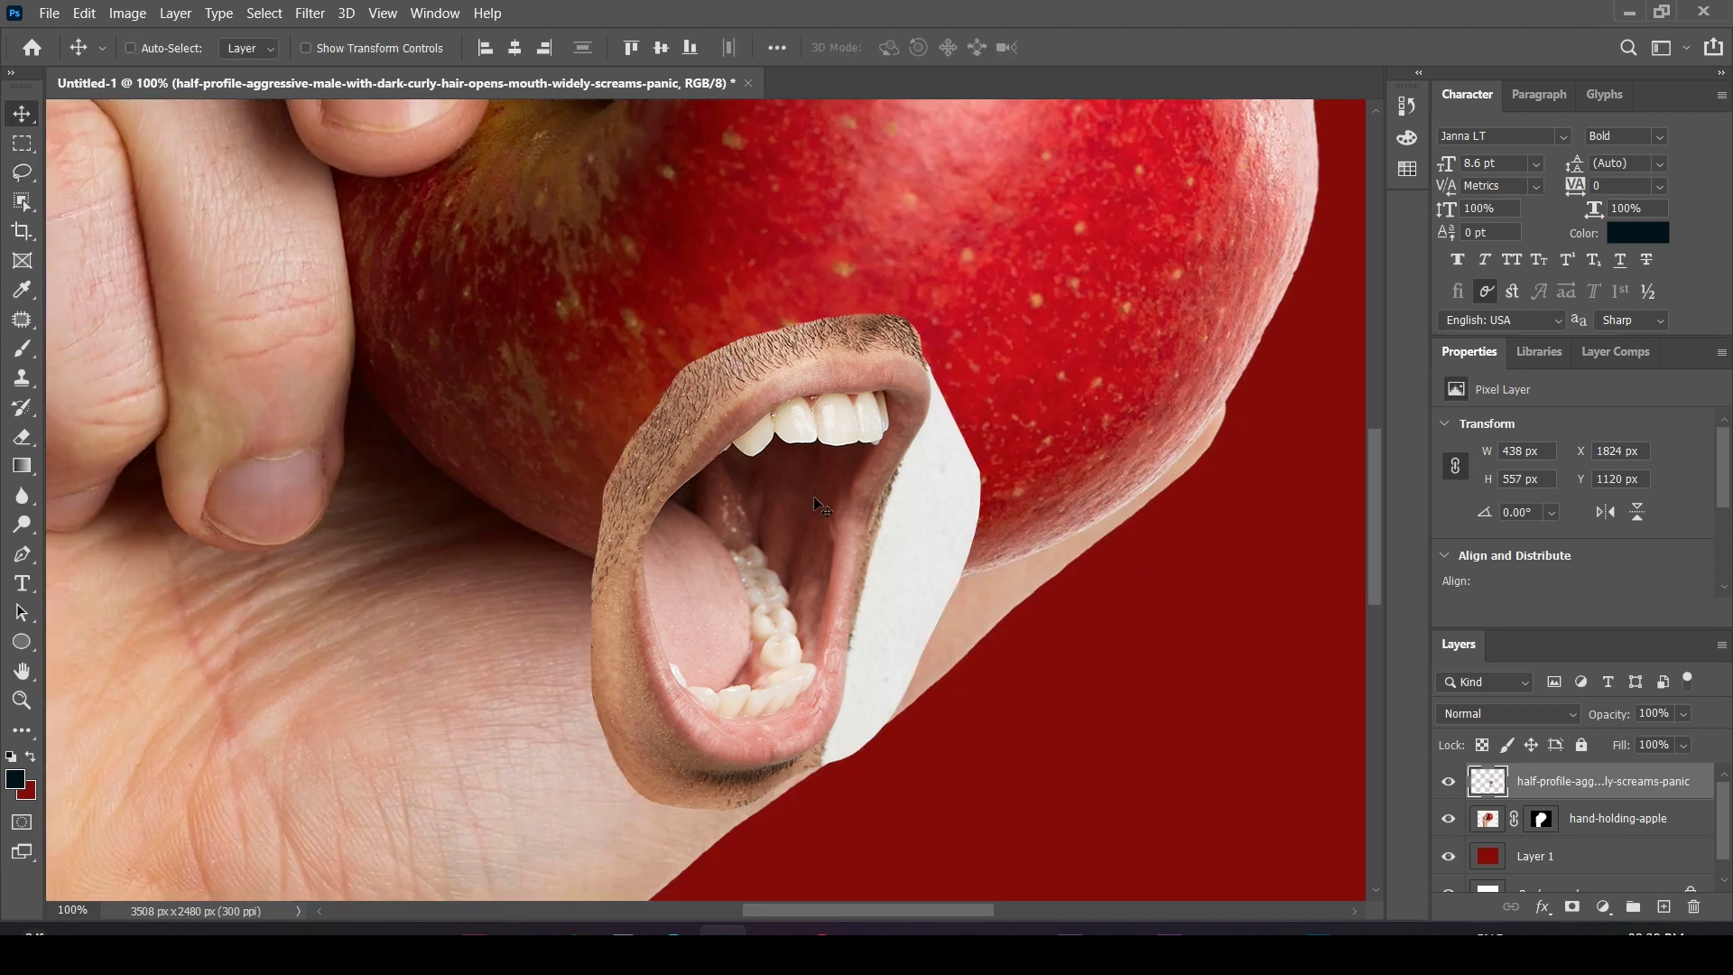
key(ctrl+minus)
drag(608, 591, 841, 307)
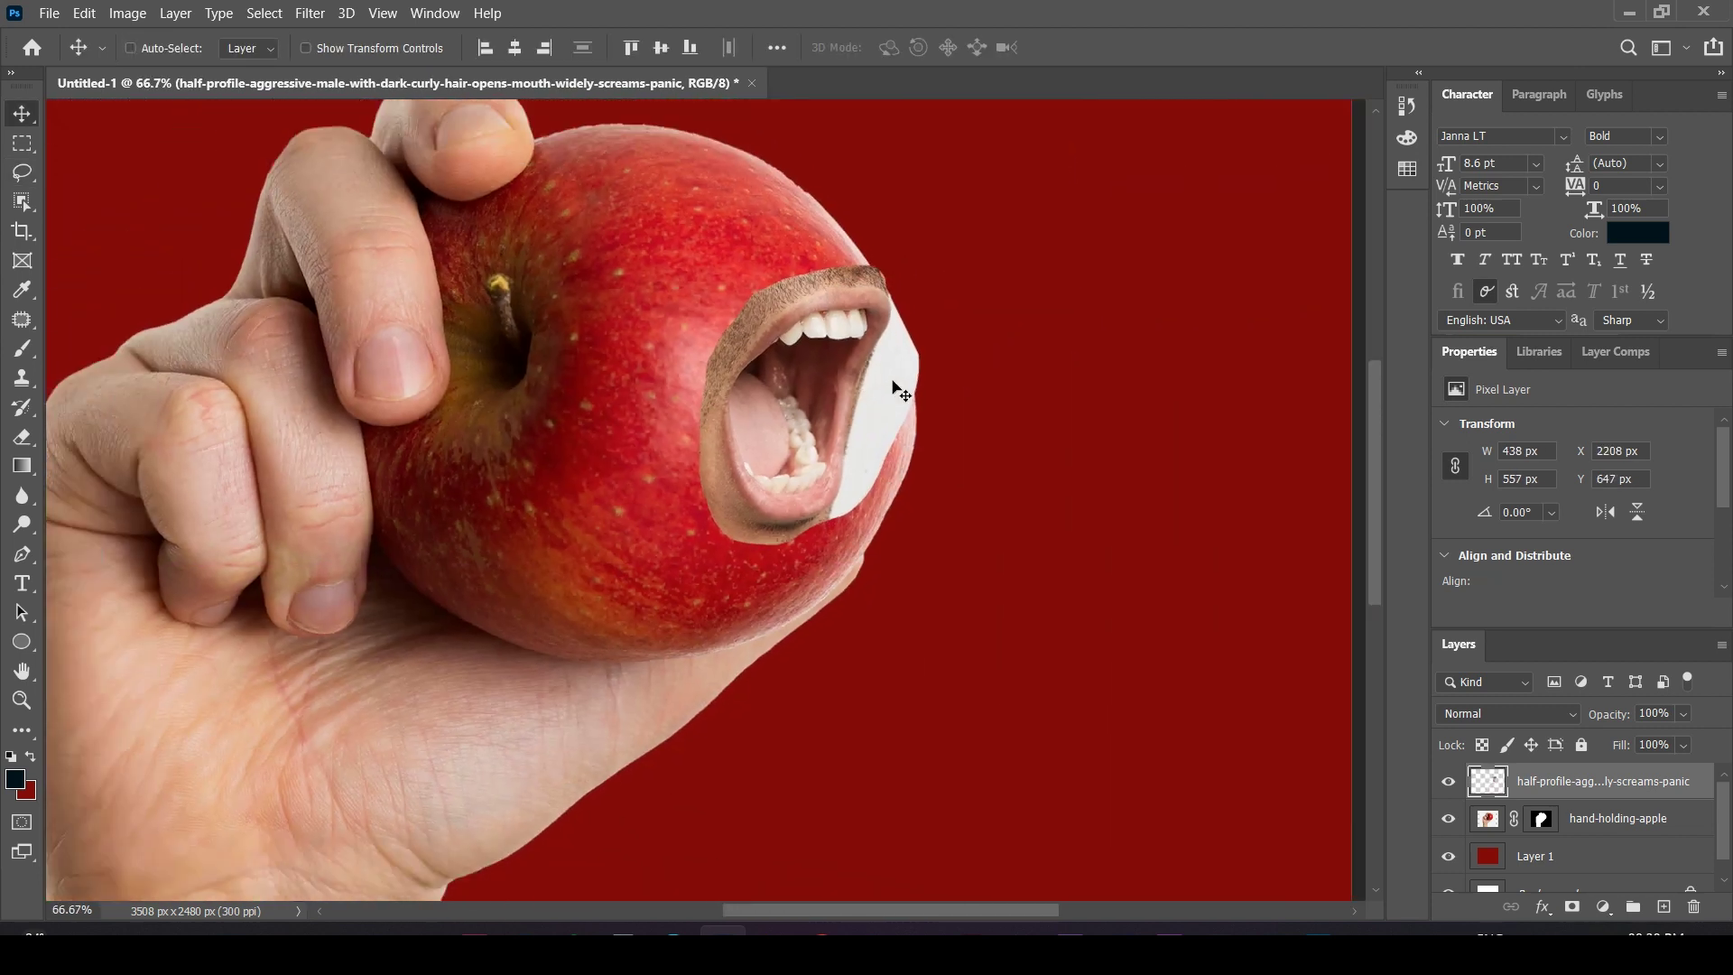
key(ctrl+minus)
key(ctrl+t)
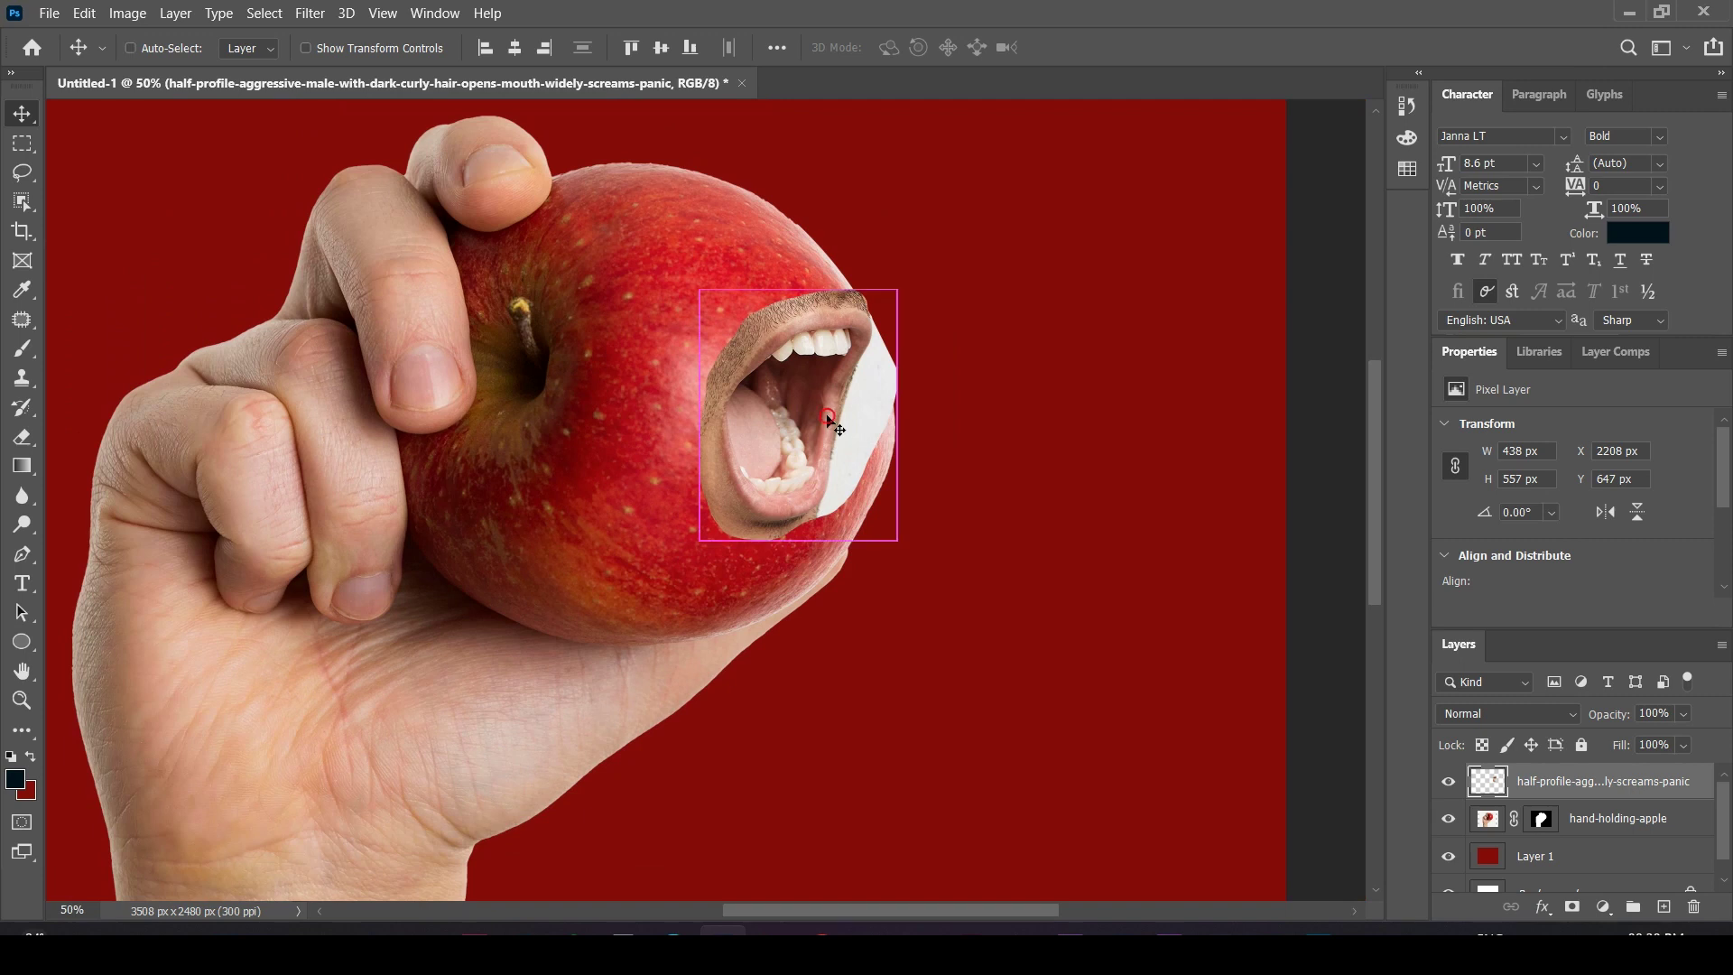
drag(897, 416, 1015, 411)
drag(849, 437, 822, 451)
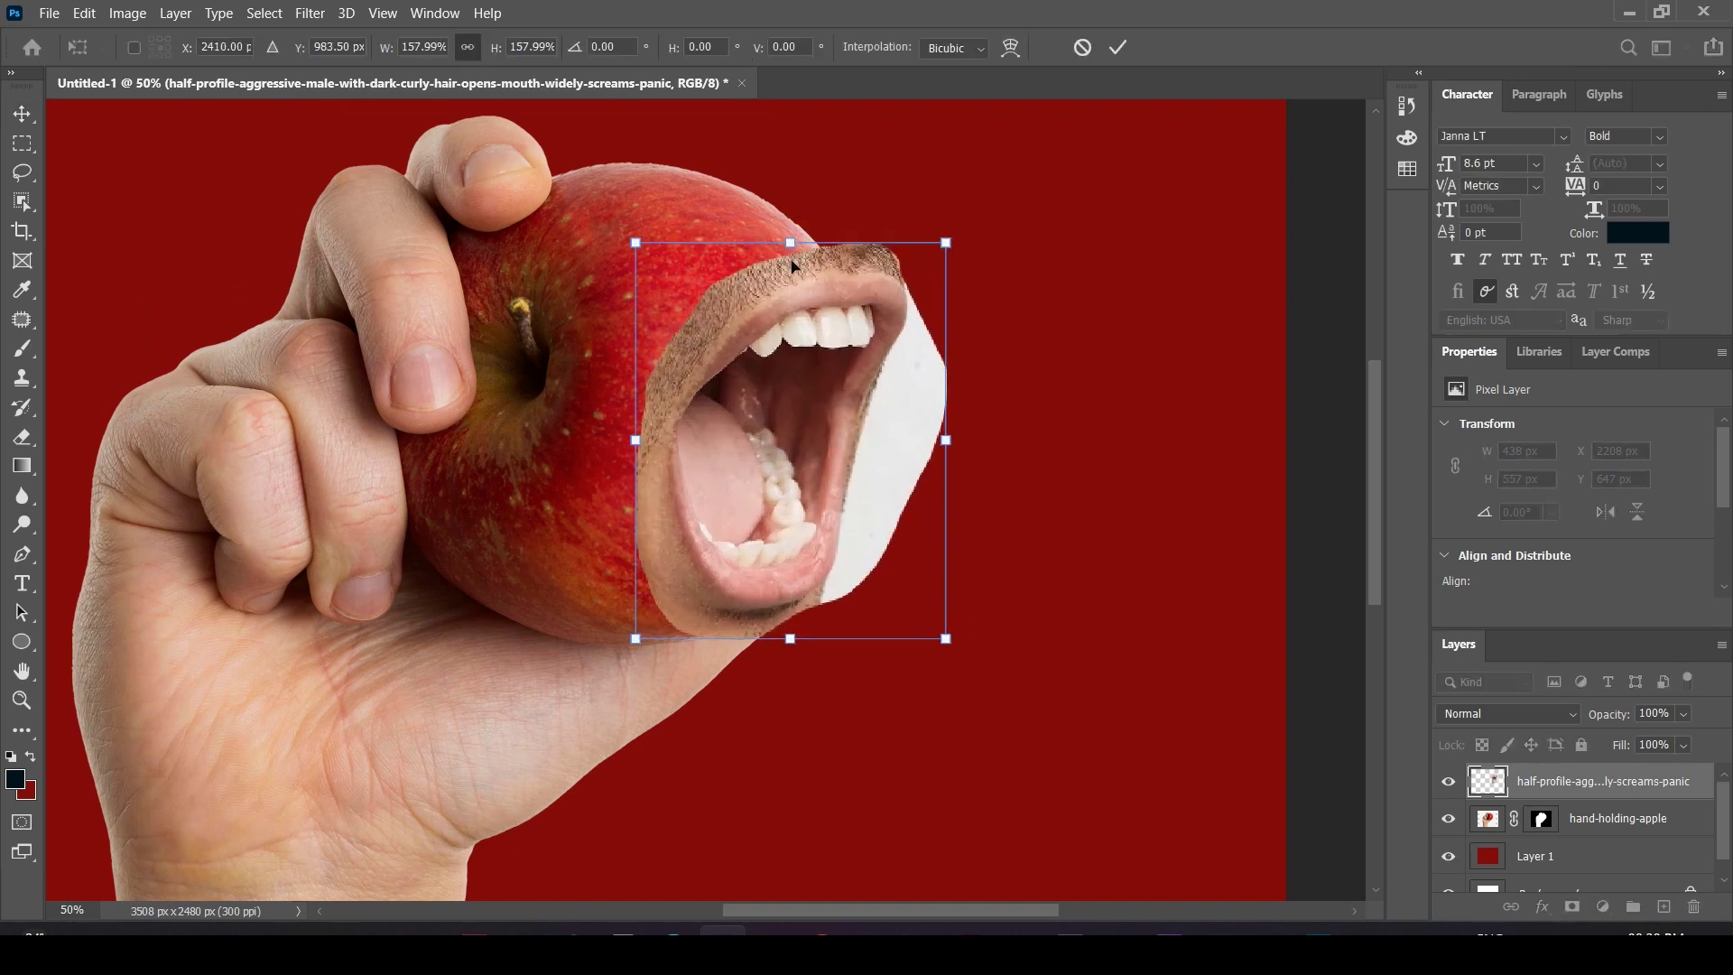
drag(984, 235, 940, 279)
mouse_move(890, 370)
mouse_down()
mouse_move(865, 367)
mouse_move(890, 366)
mouse_up()
key(Return)
key(ctrl+plus)
key(ctrl+plus)
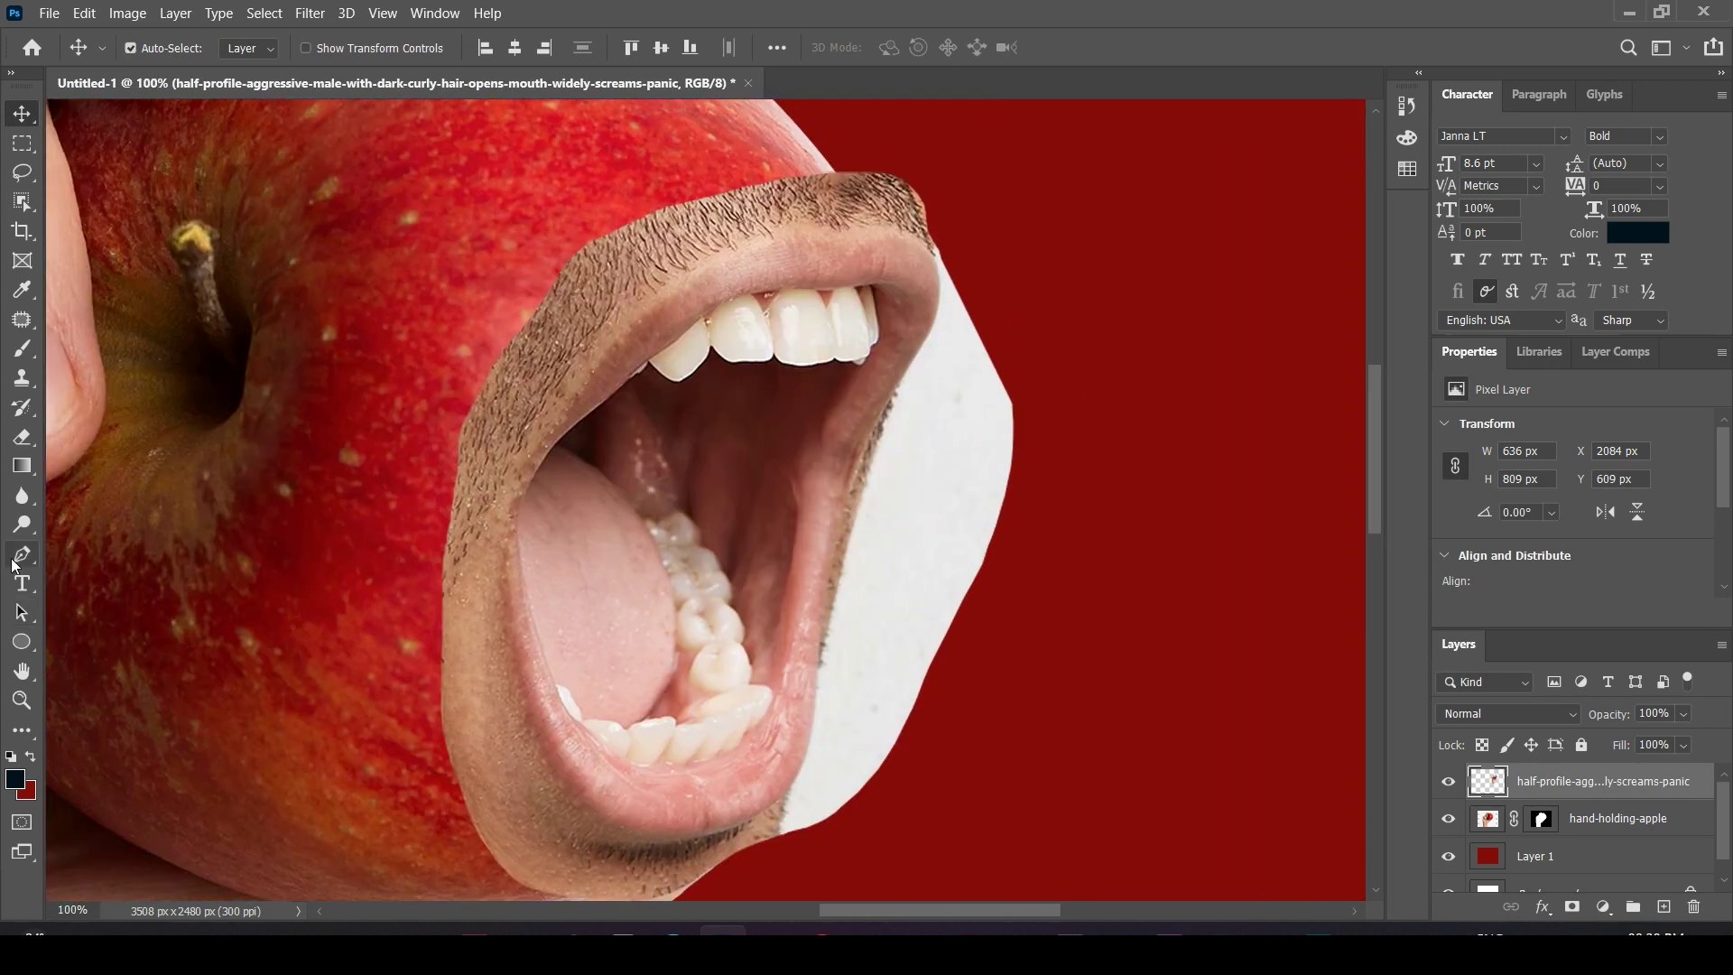
Trace a Pen path around the white patch beside the mouth's right lip and load it as a selection.
click(18, 556)
click(934, 242)
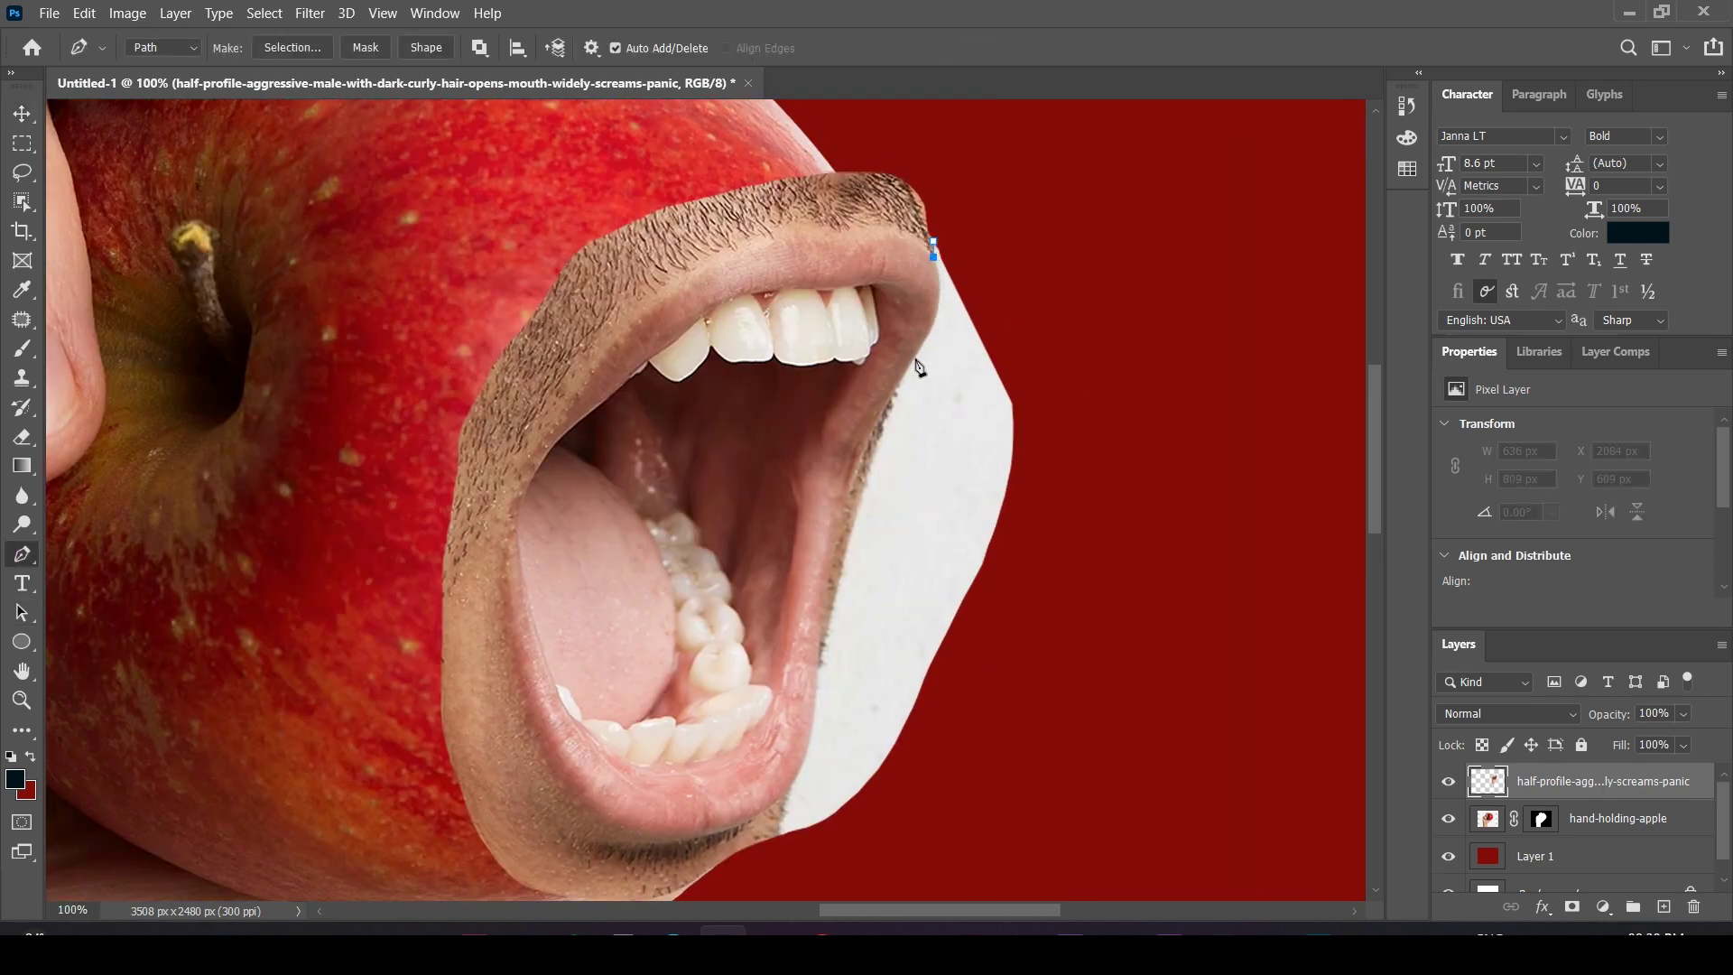
click(877, 414)
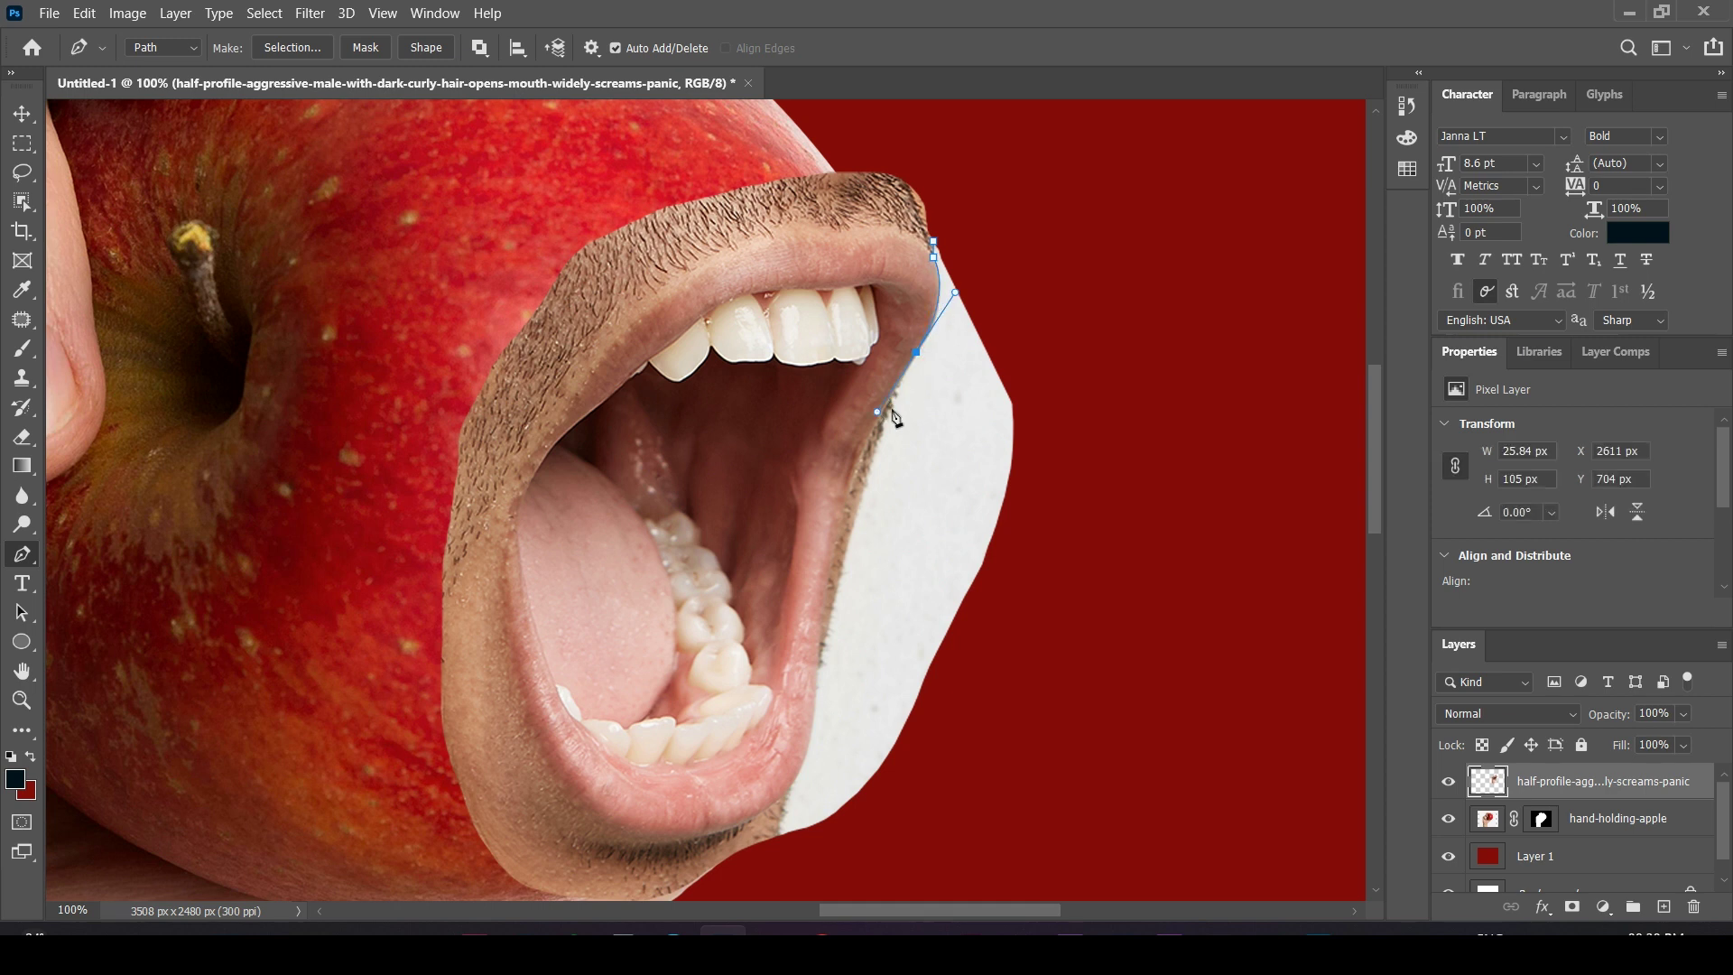
drag(852, 529, 834, 580)
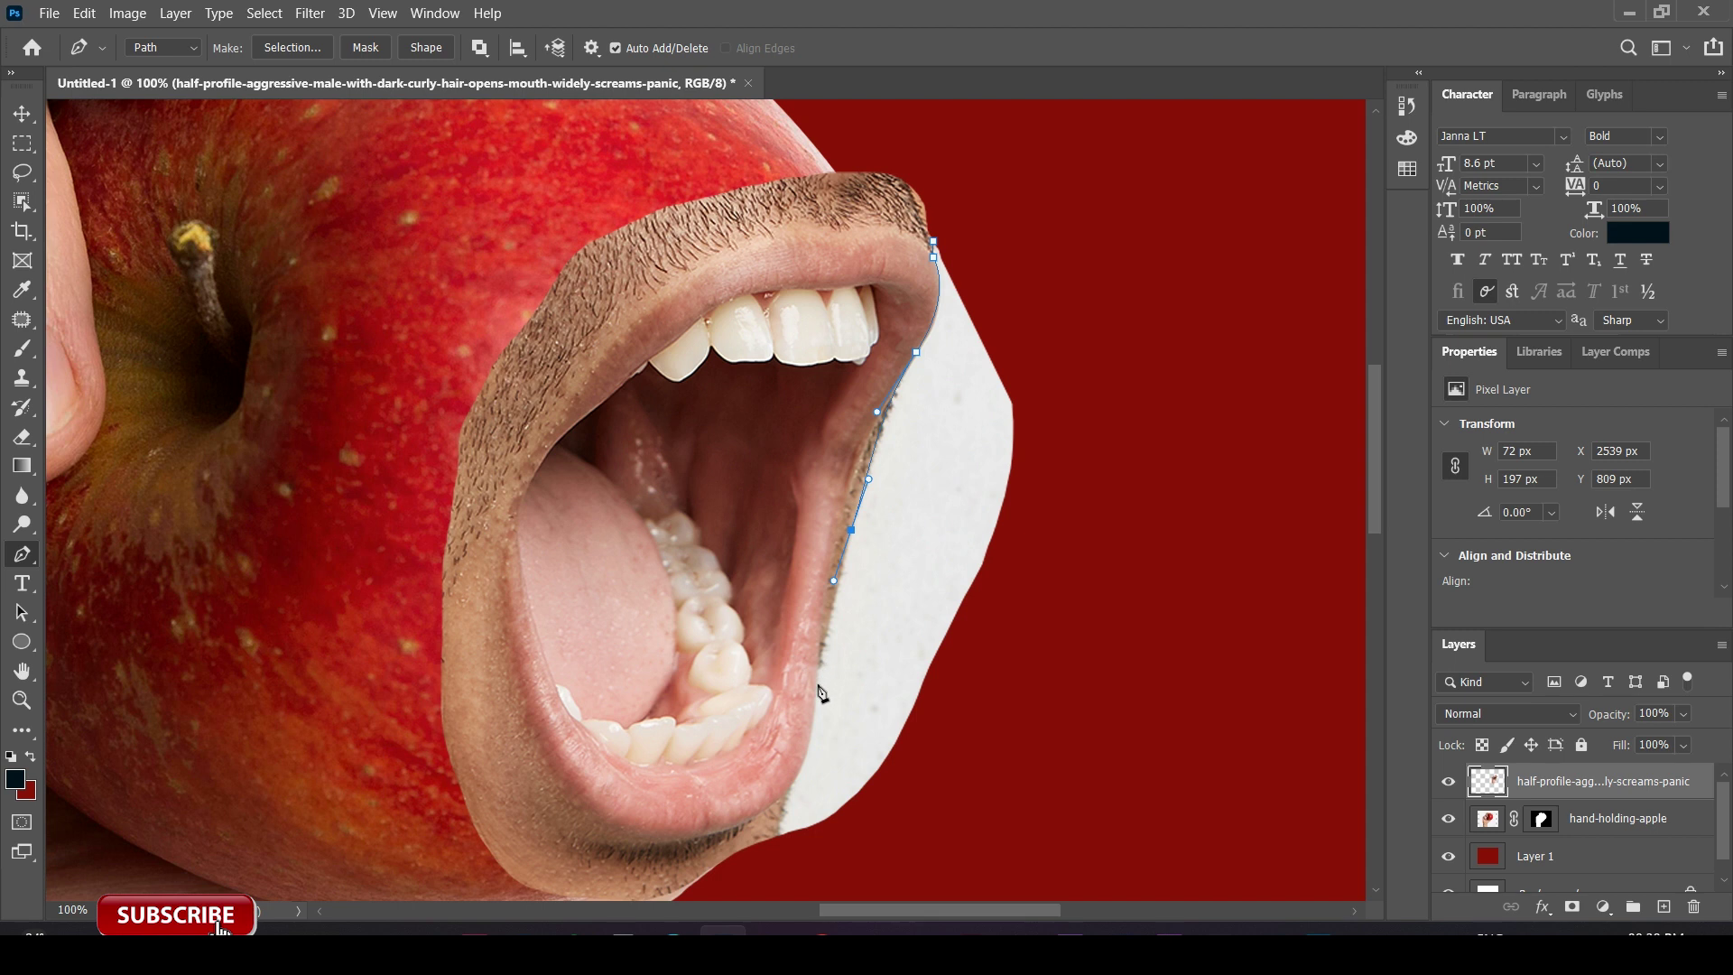
drag(819, 713, 824, 439)
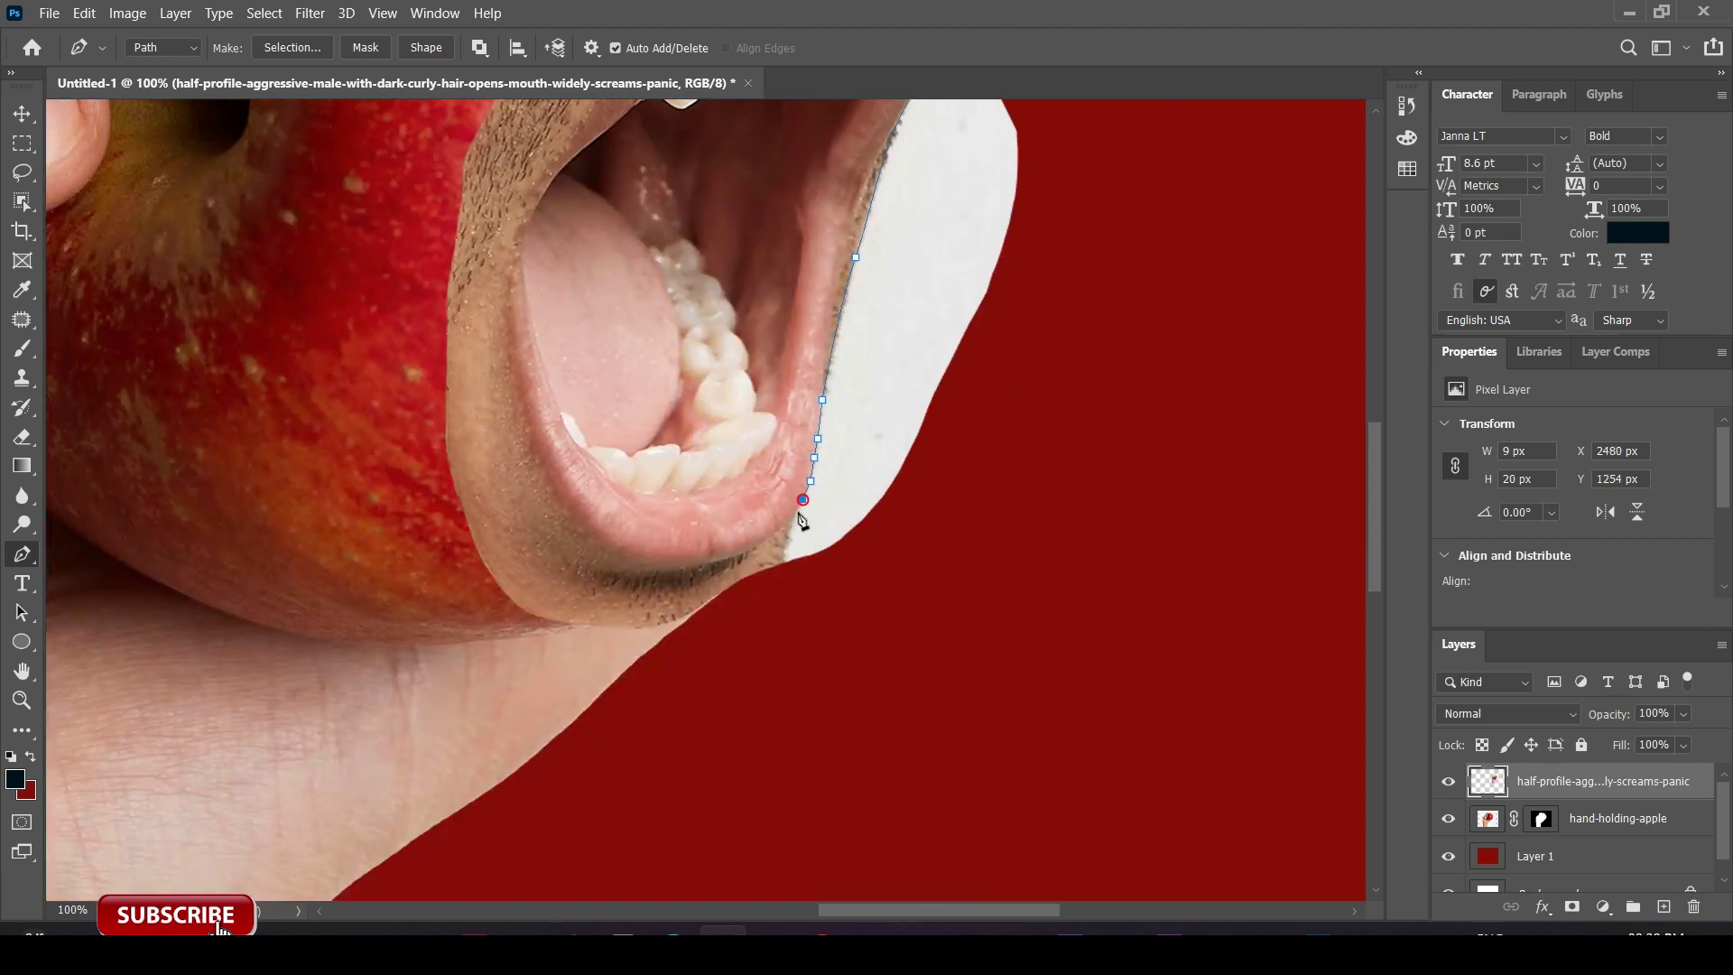
click(1030, 580)
drag(1030, 580, 896, 851)
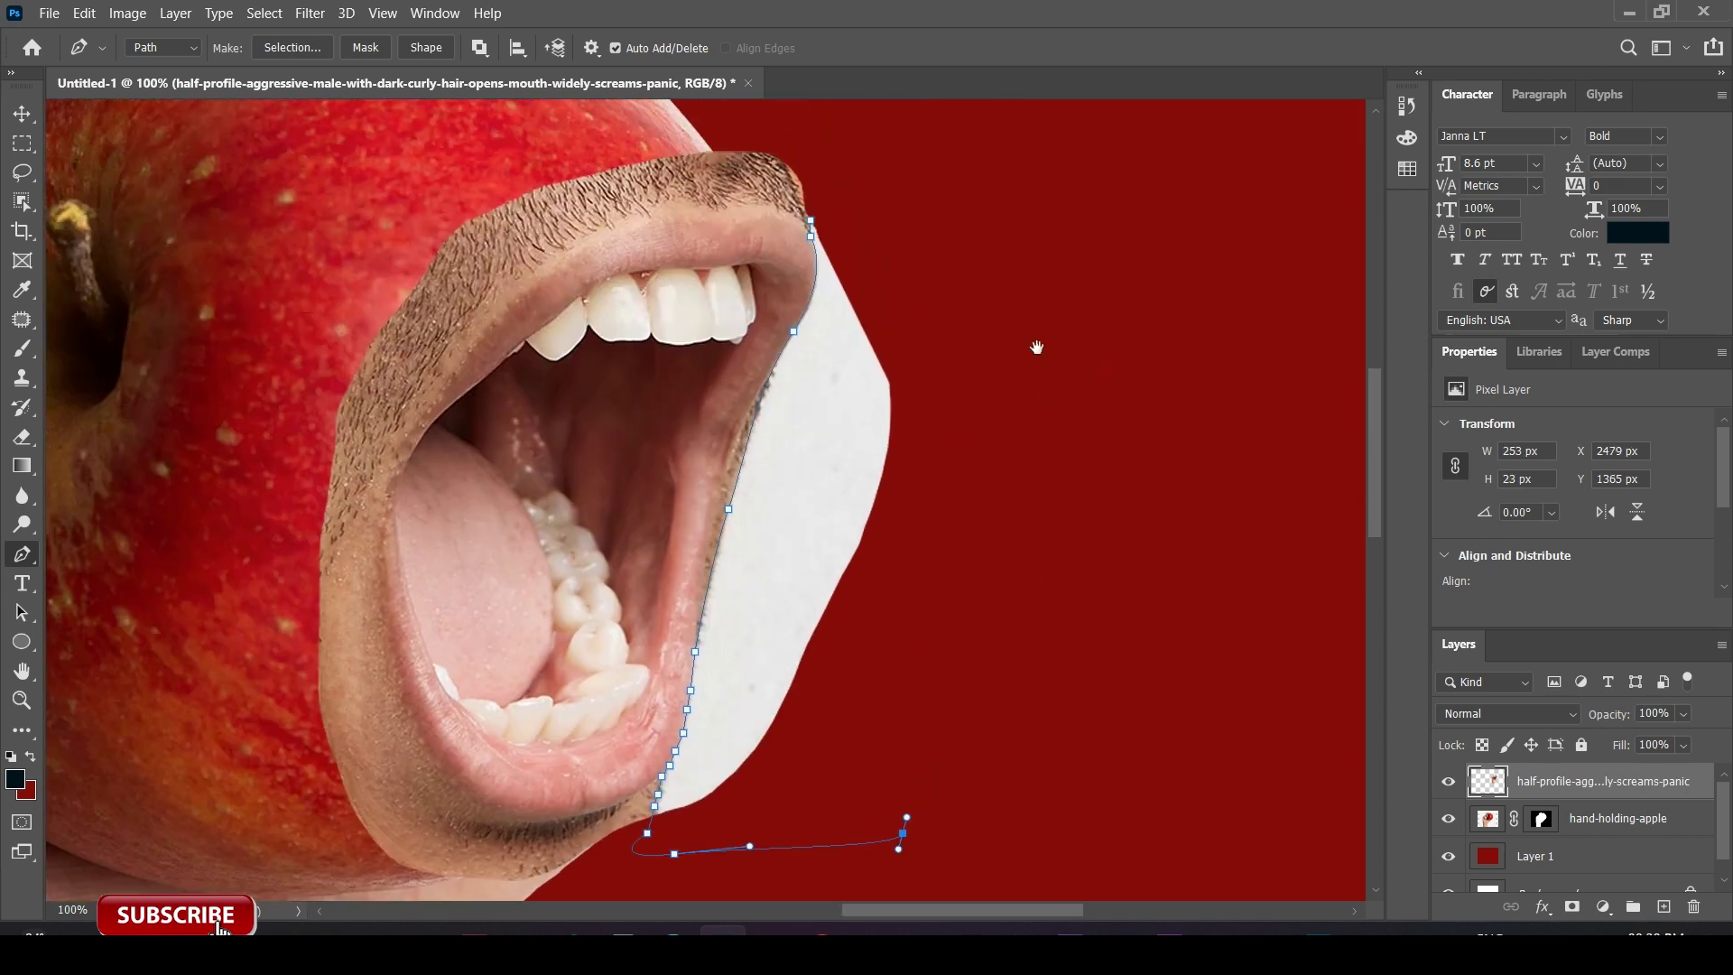
click(1038, 348)
key(ctrl+Return)
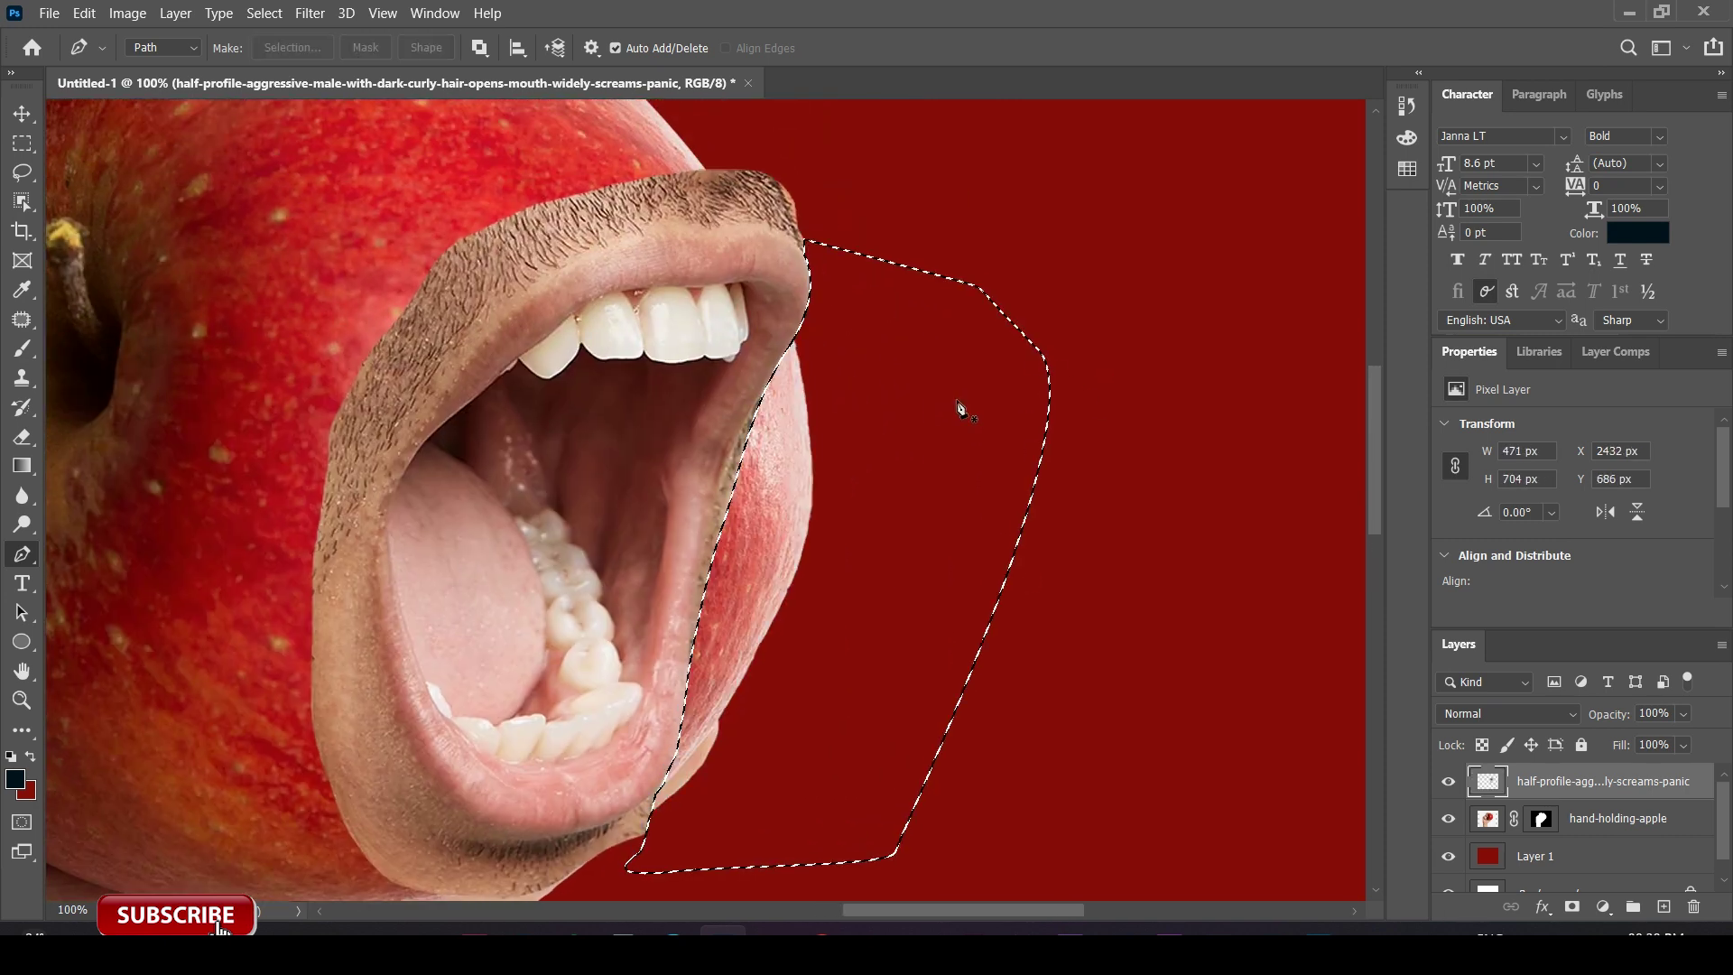
Delete the selected white patch and move the mouth onto the apple's right edge.
key(Delete)
key(ctrl+d)
key(ctrl+minus)
key(v)
mouse_move(632, 532)
mouse_down()
mouse_move(691, 467)
mouse_move(615, 462)
mouse_up()
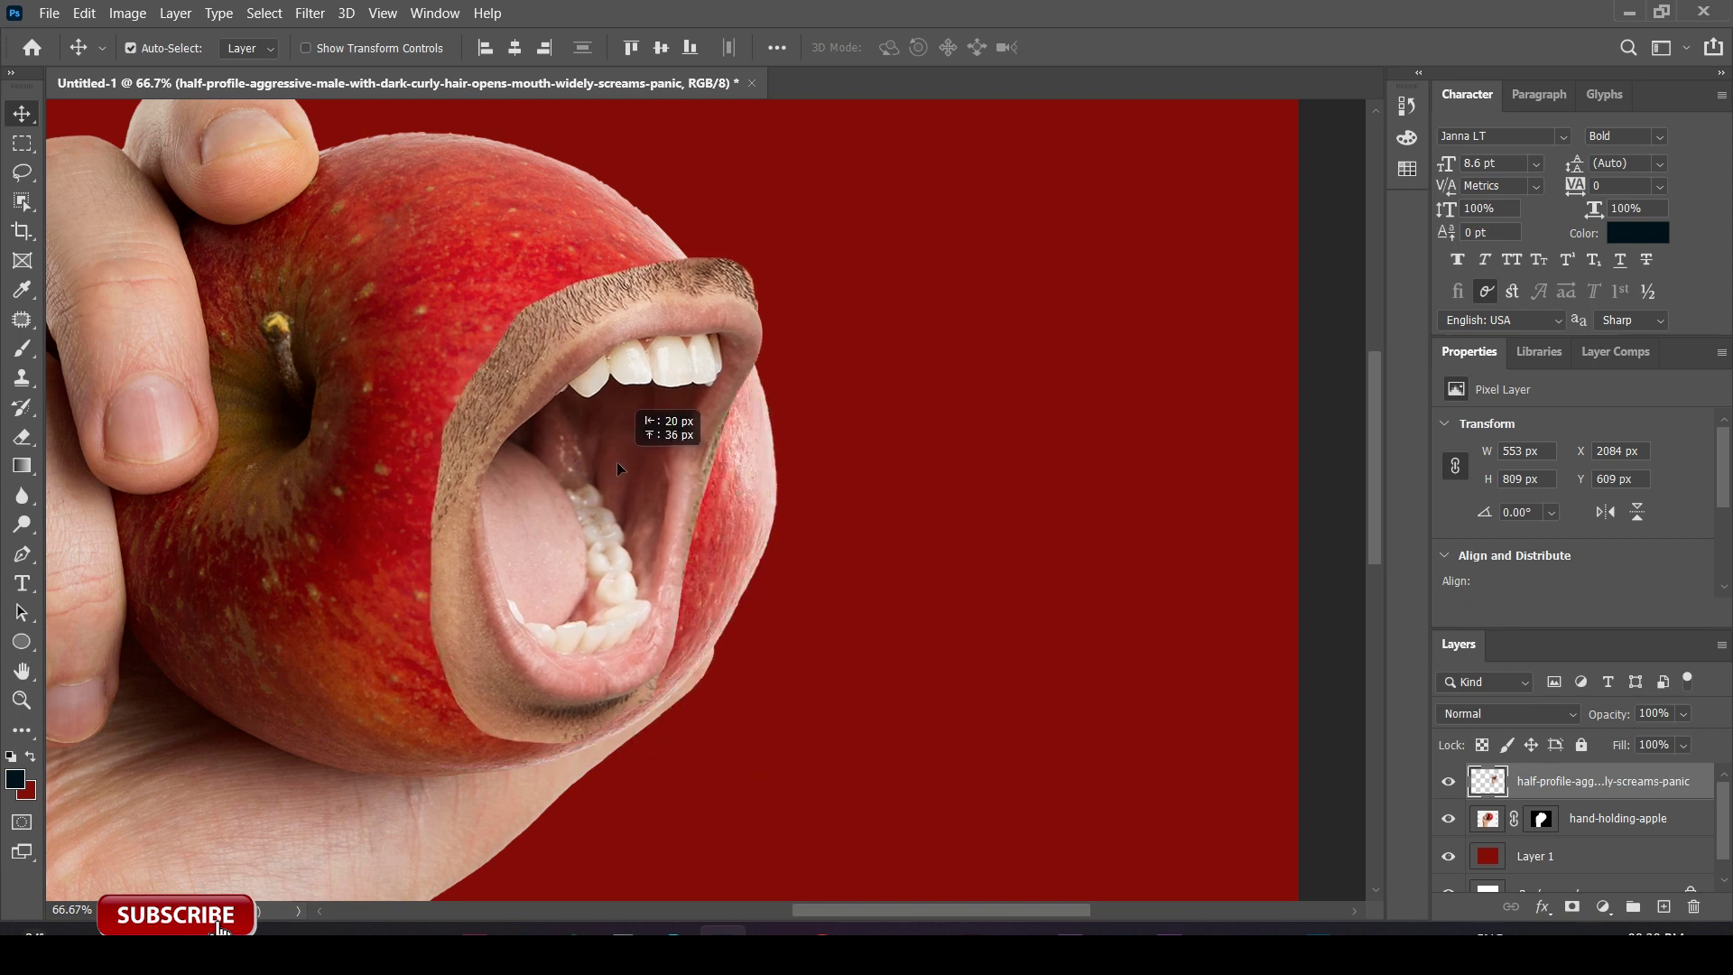
drag(750, 506, 941, 476)
key(ctrl+minus)
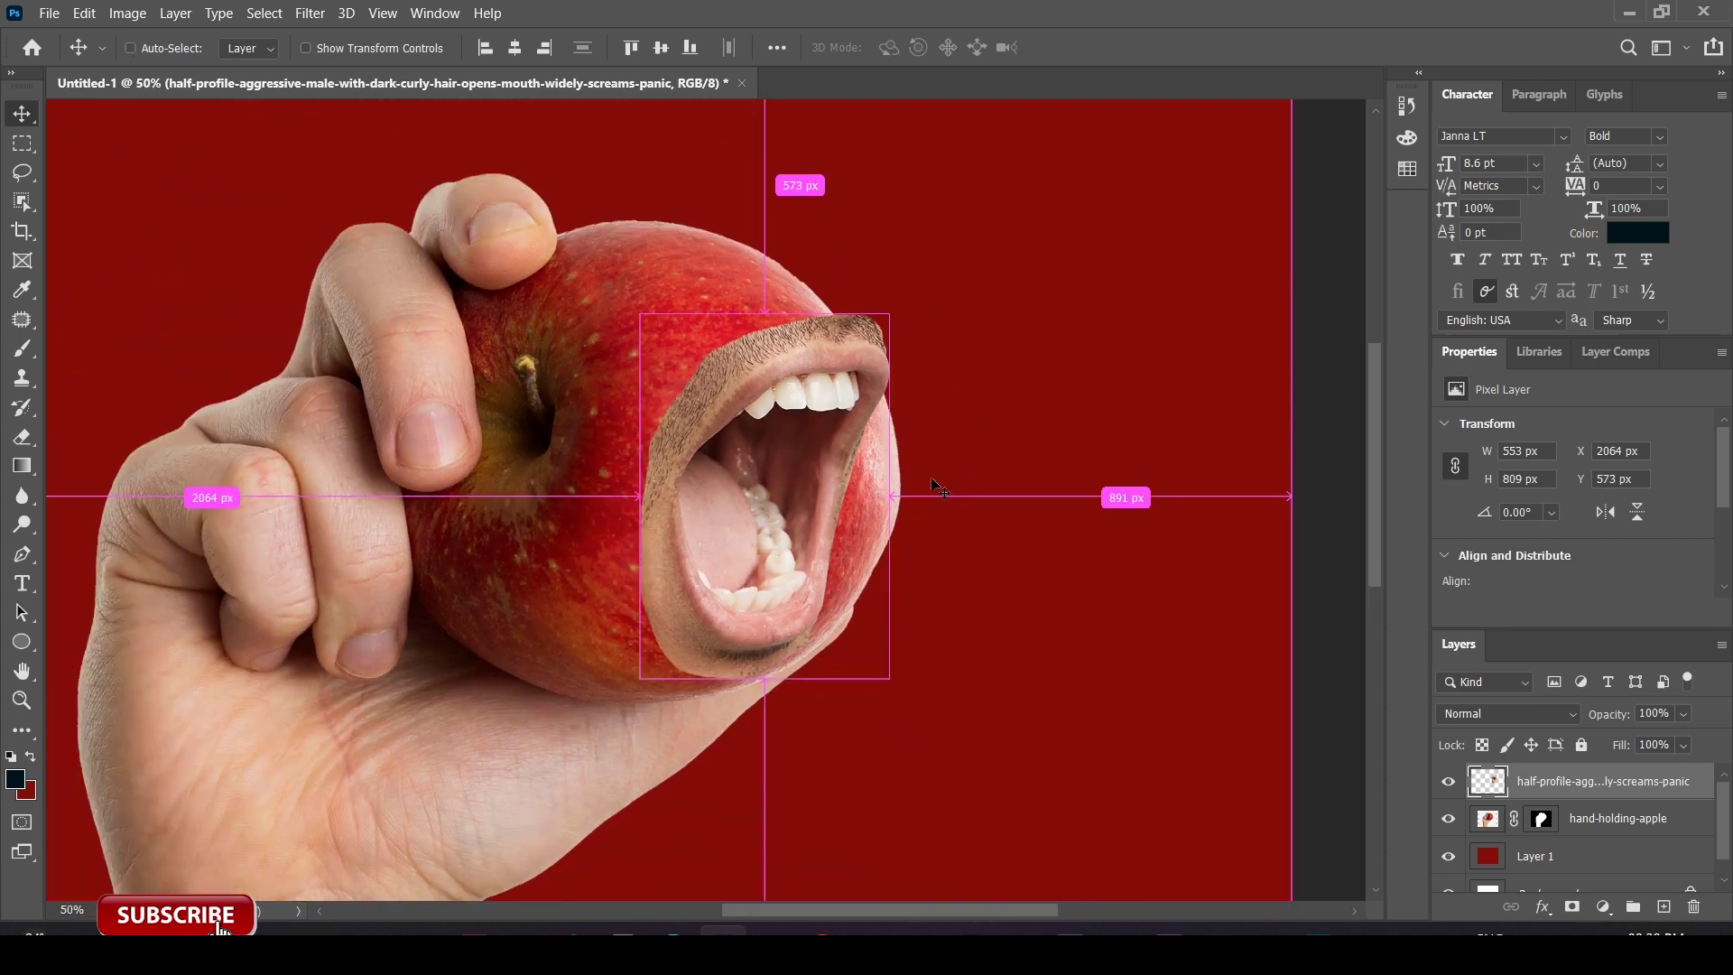
drag(651, 399, 722, 411)
drag(830, 448, 758, 438)
Shrink the mouth to about 451 × 661 px where it sits on the apple's edge.
key(ctrl+t)
mouse_move(781, 325)
mouse_down()
mouse_move(762, 354)
mouse_move(679, 368)
mouse_up()
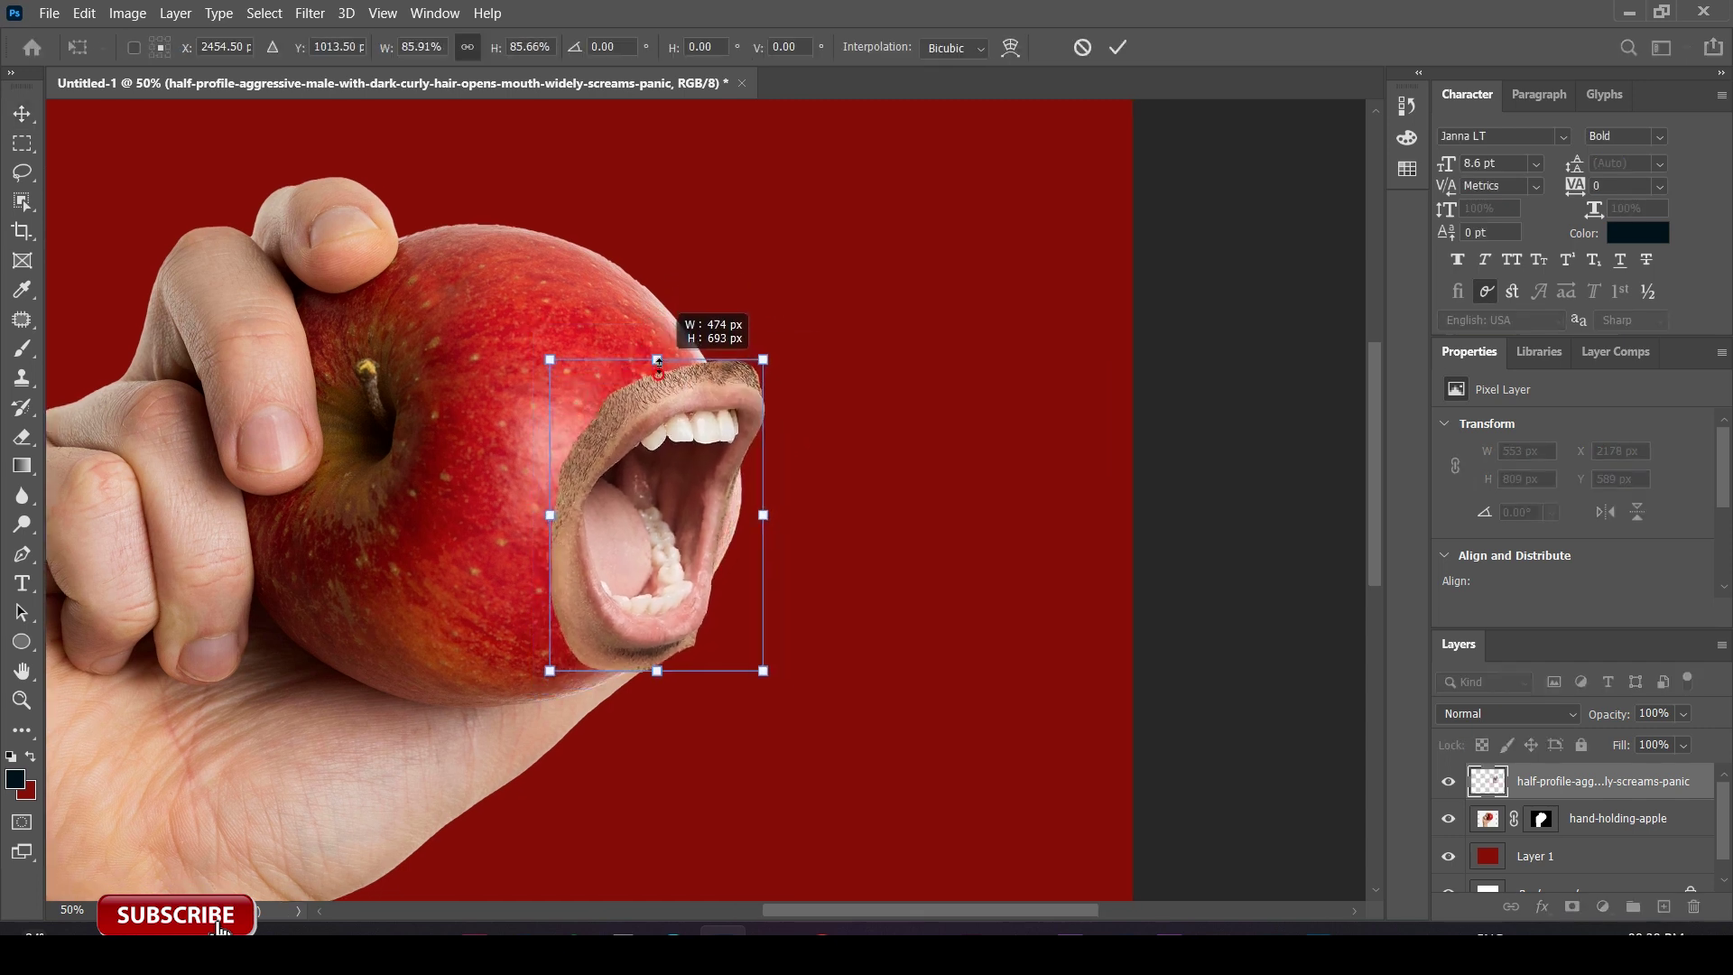
drag(720, 470, 727, 461)
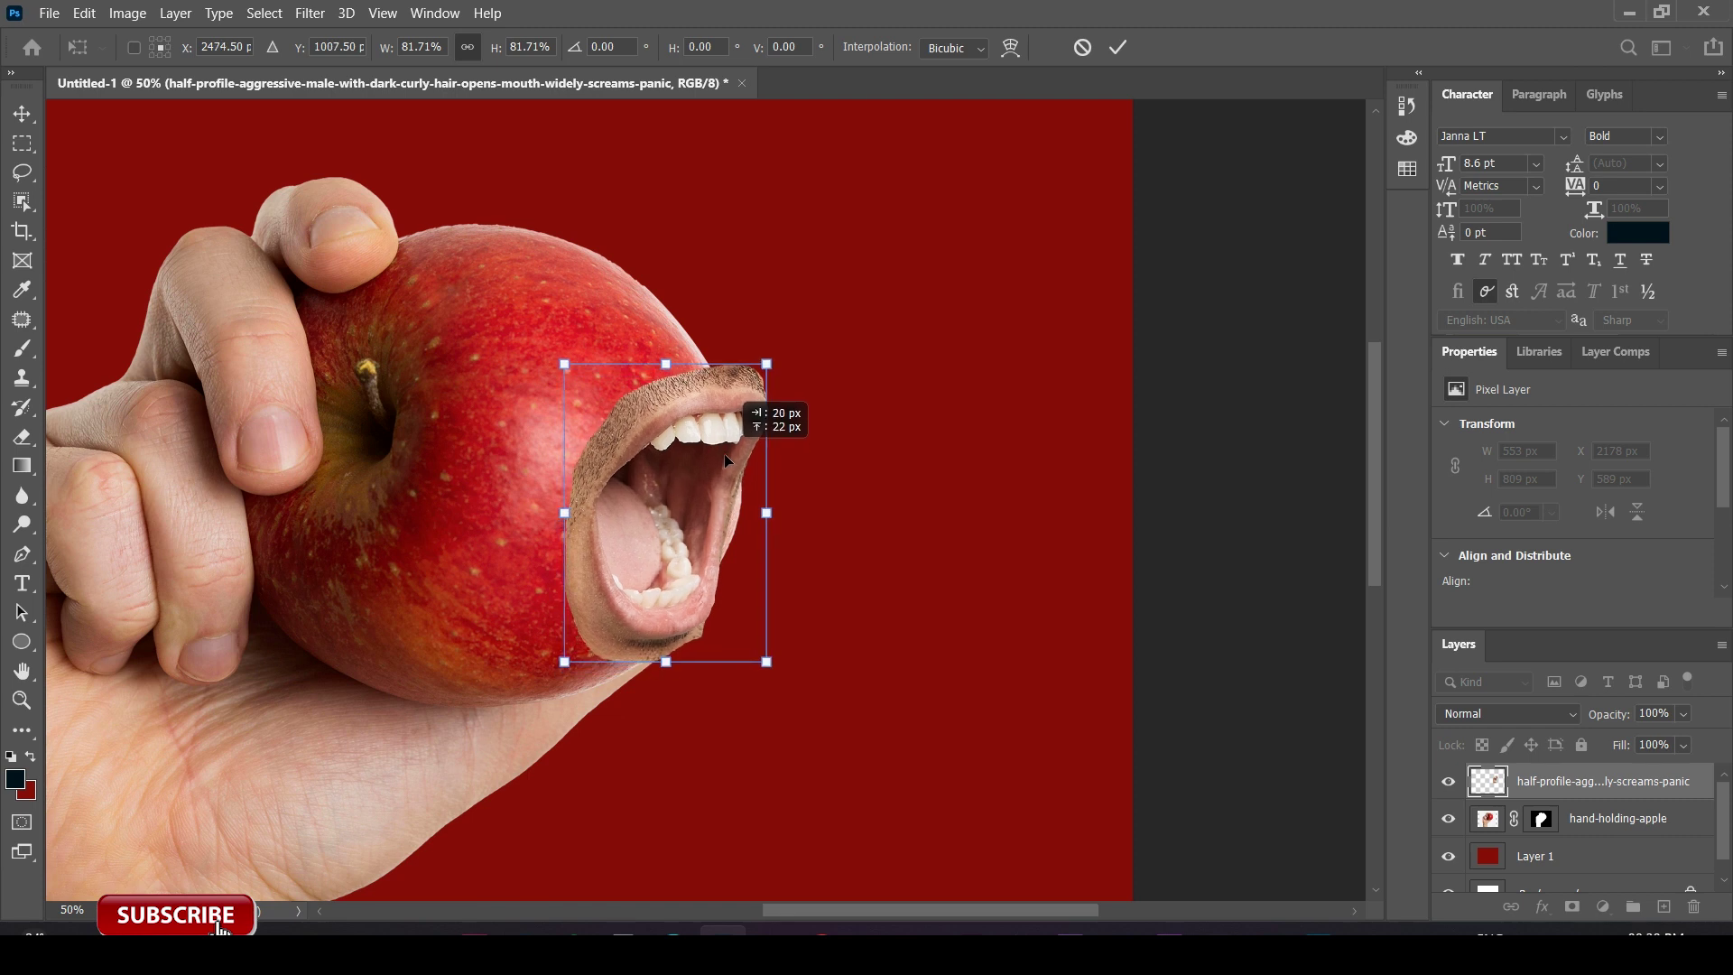
key(Return)
key(ctrl+minus)
key(ctrl+minus)
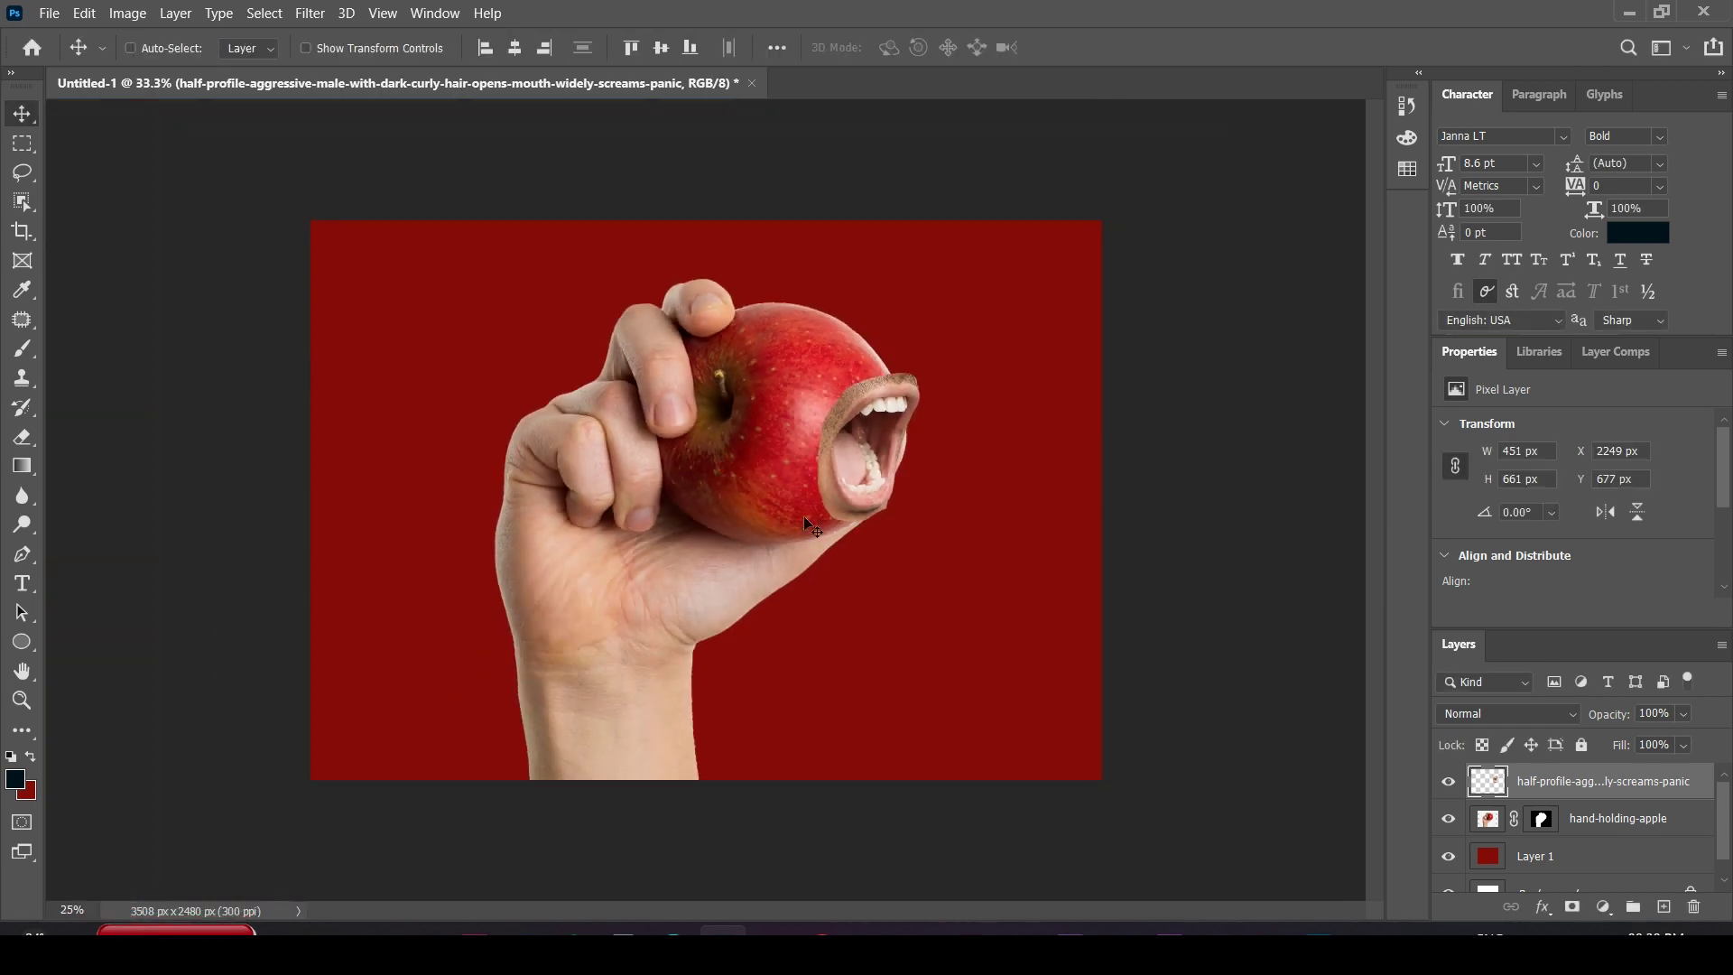
key(ctrl+plus)
key(ctrl+plus)
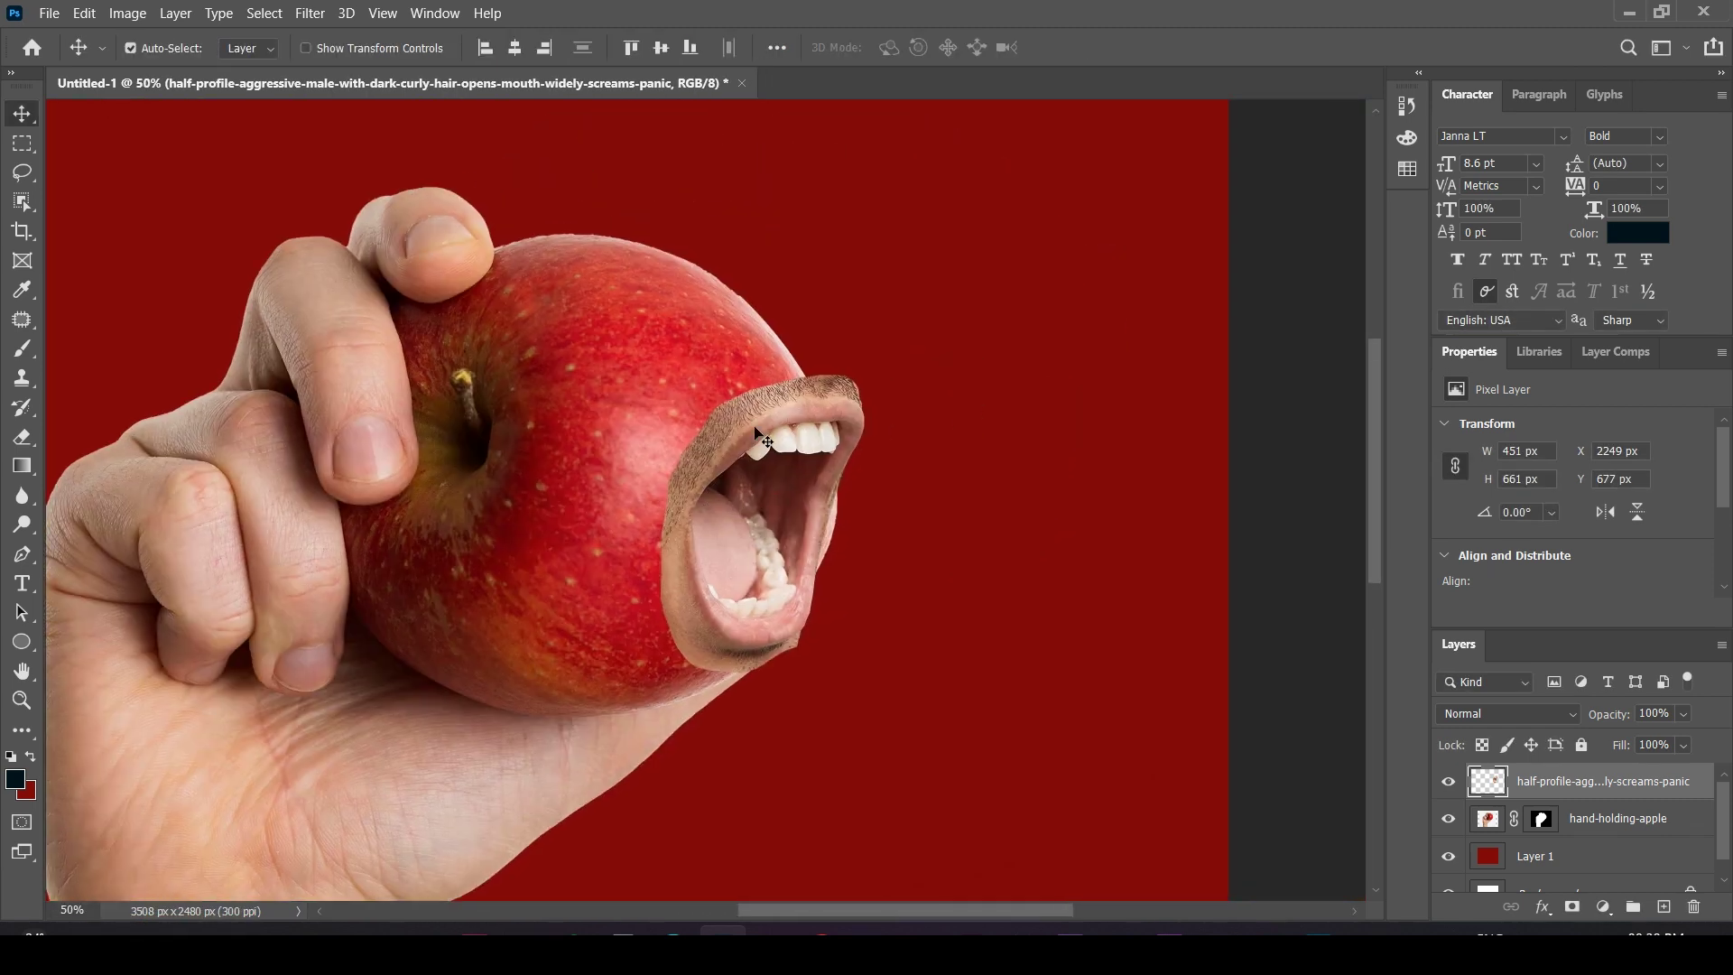
key(ctrl+t)
Apply a Perspective distortion to the mouth so it follows the apple's curve.
right_click(837, 517)
click(893, 225)
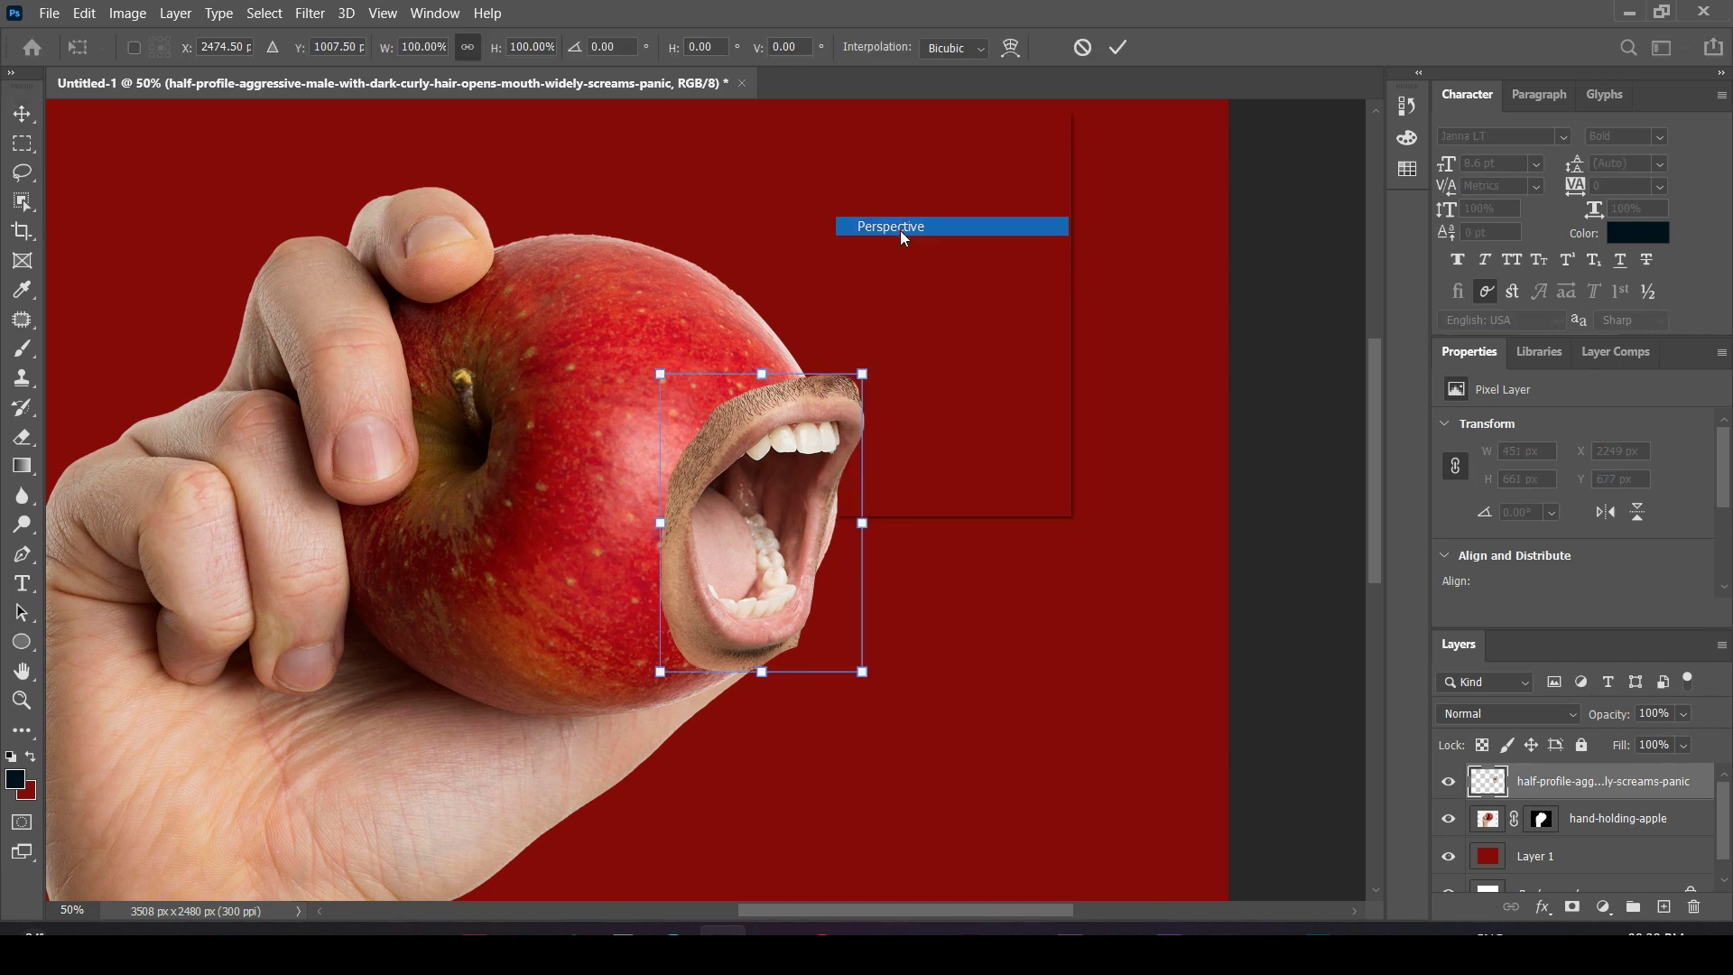
drag(860, 672, 862, 647)
drag(859, 399, 839, 397)
drag(850, 524, 868, 508)
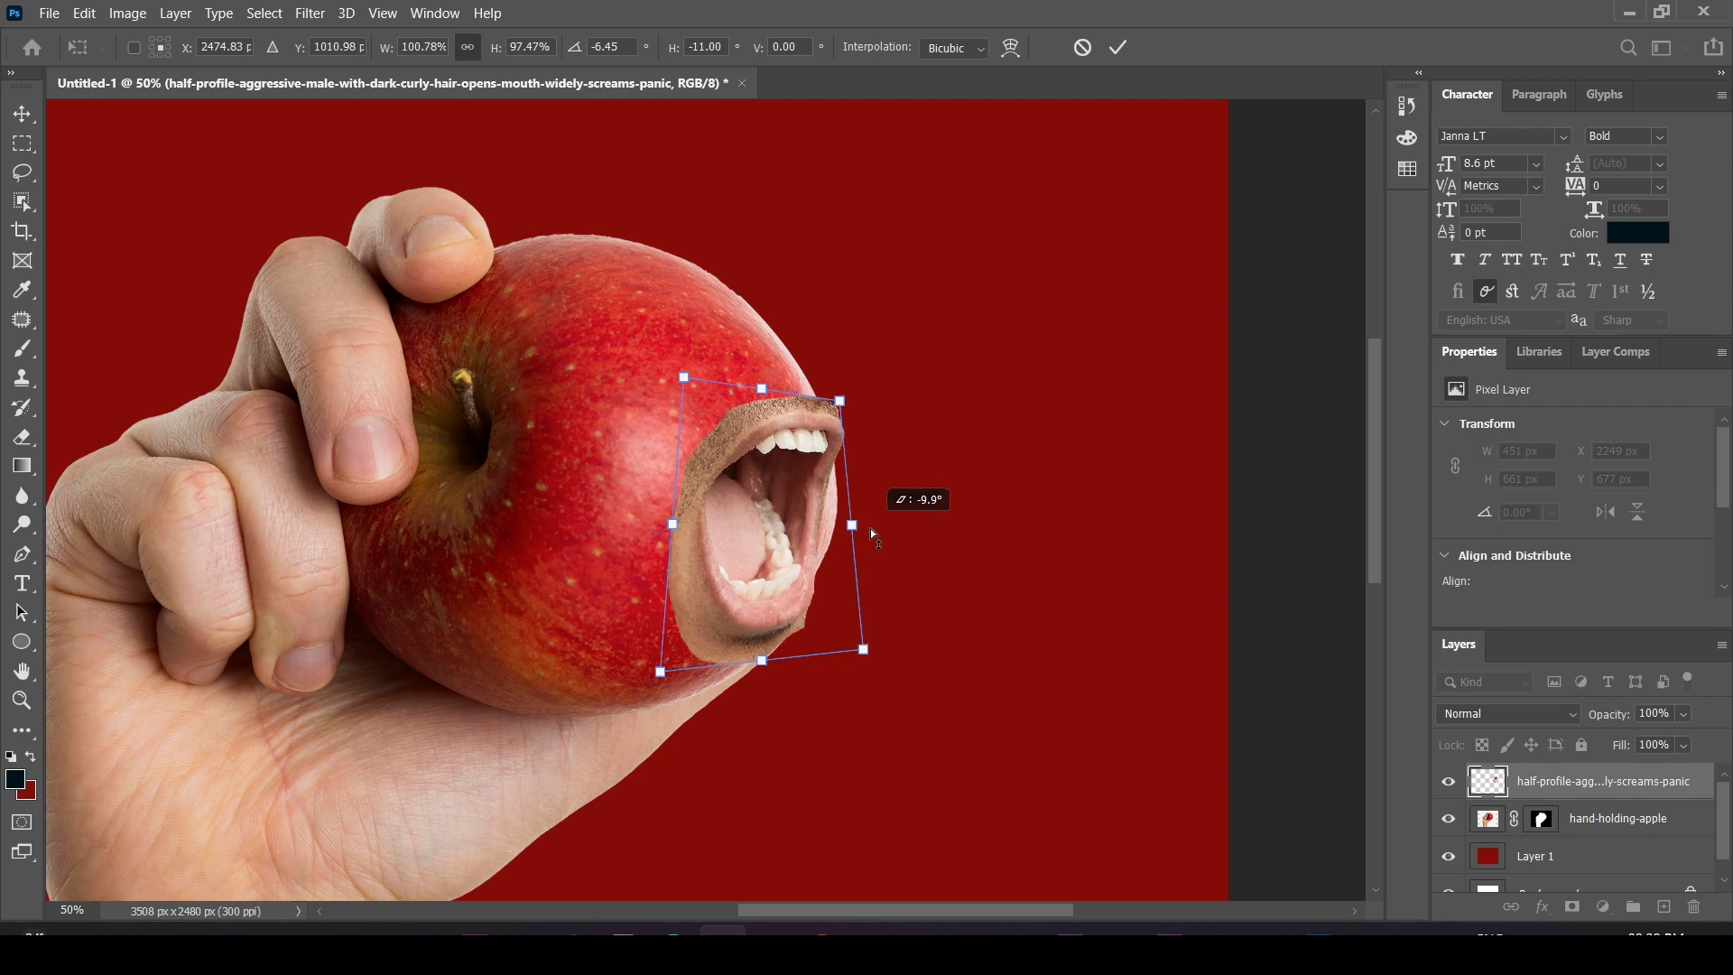
drag(865, 639, 896, 651)
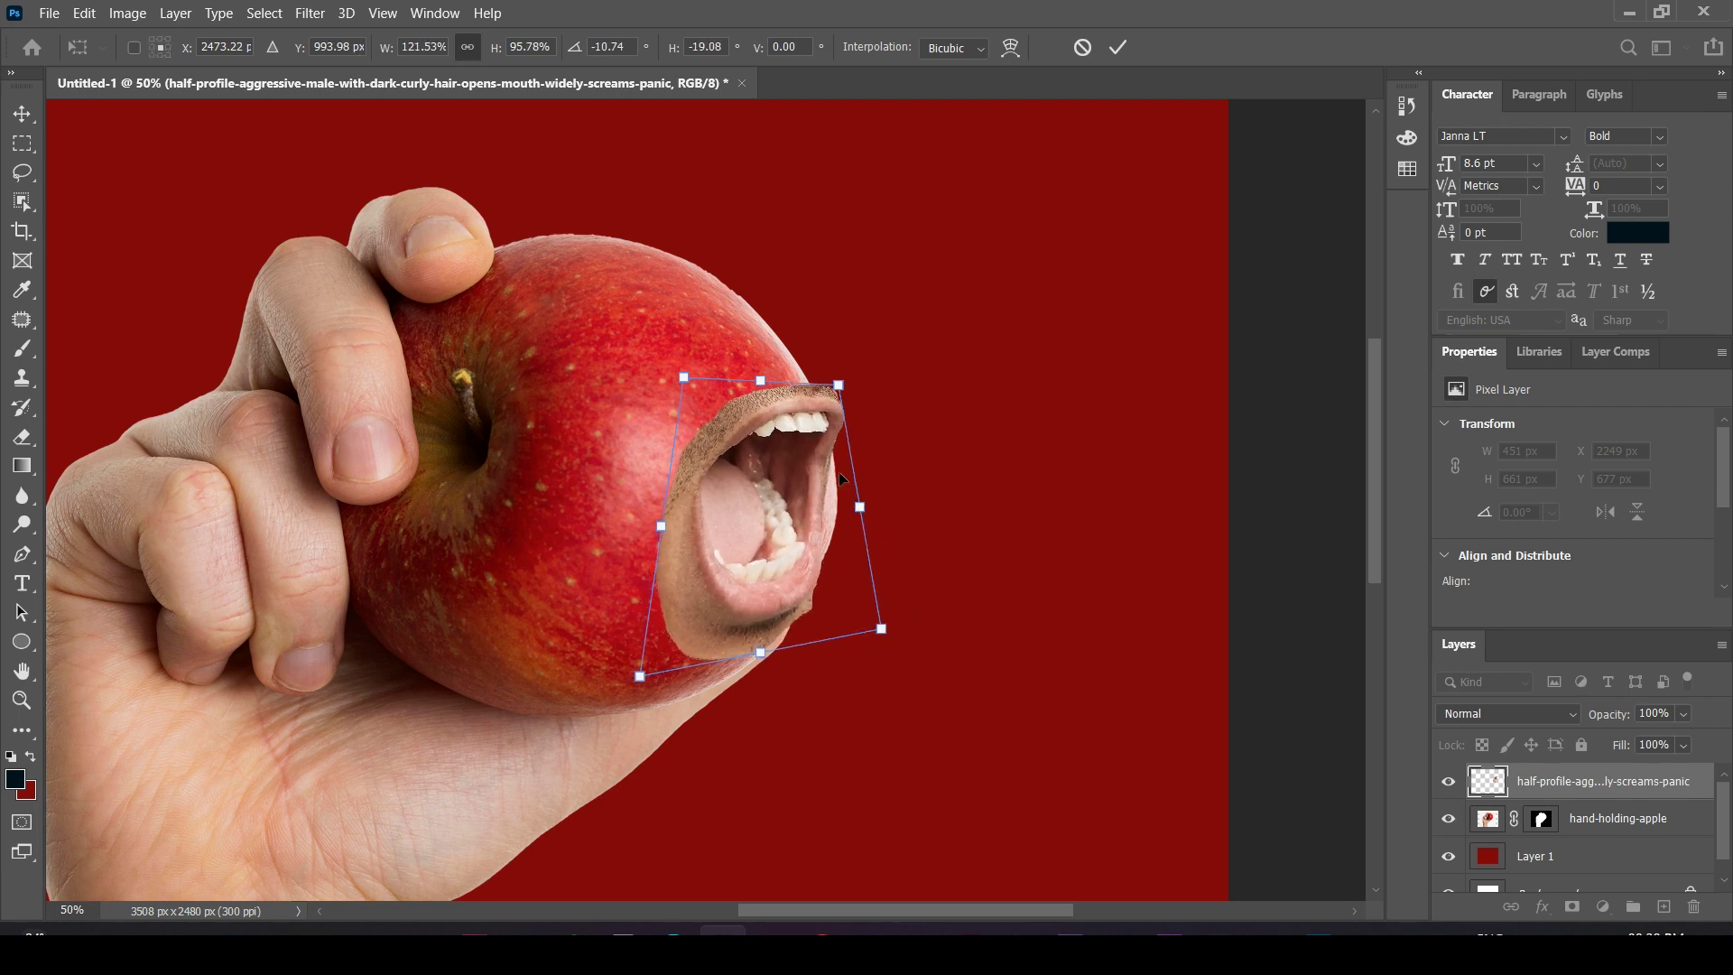
key(ctrl+z)
drag(832, 393, 835, 371)
drag(686, 359, 673, 366)
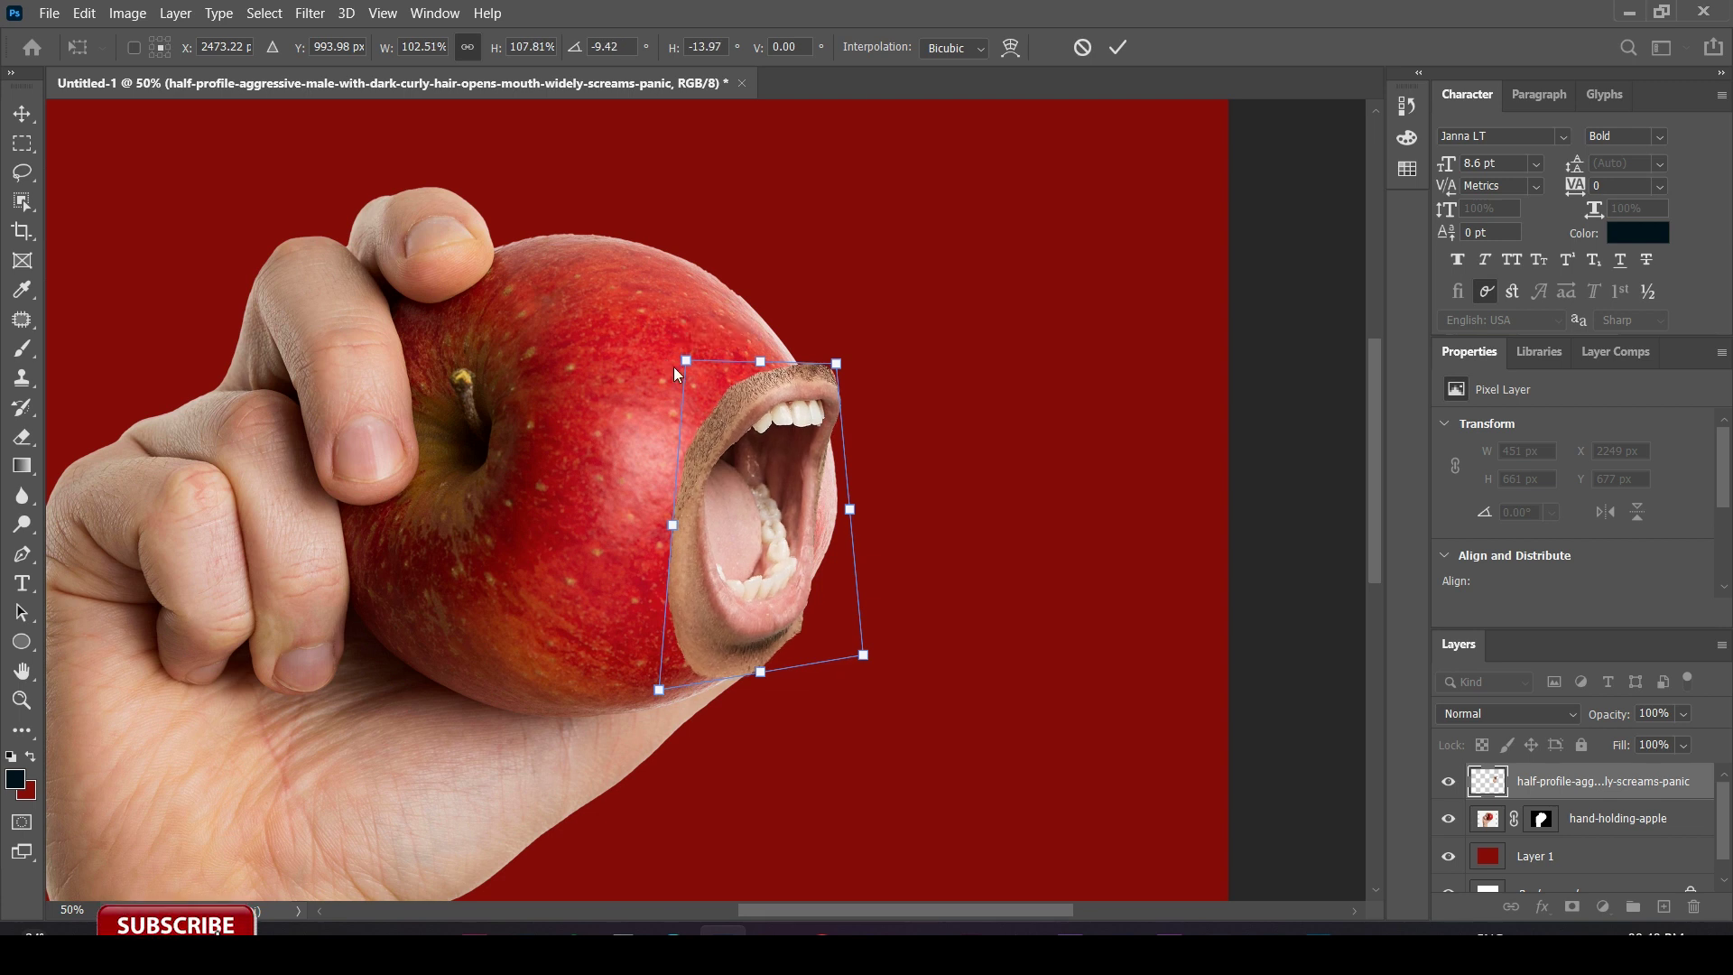
double_click(792, 488)
Reposition the mouth and scale it to about 95%, 369 × 669 px, on the apple's edge.
drag(792, 488, 785, 569)
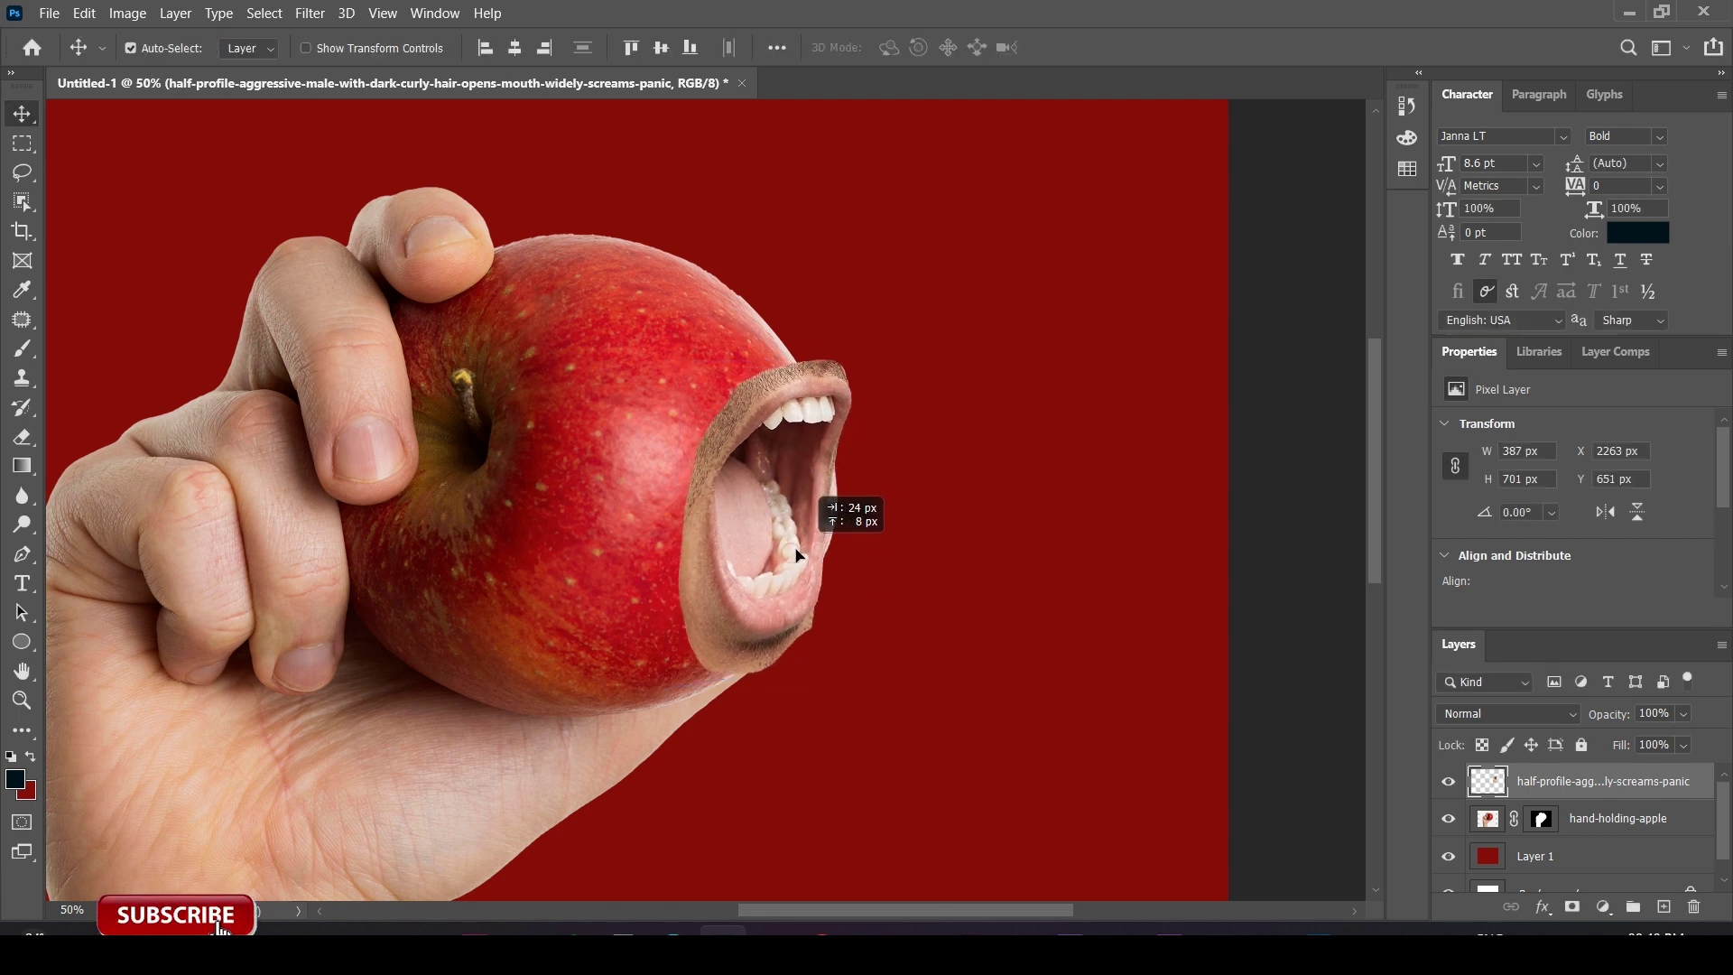
drag(785, 569, 785, 569)
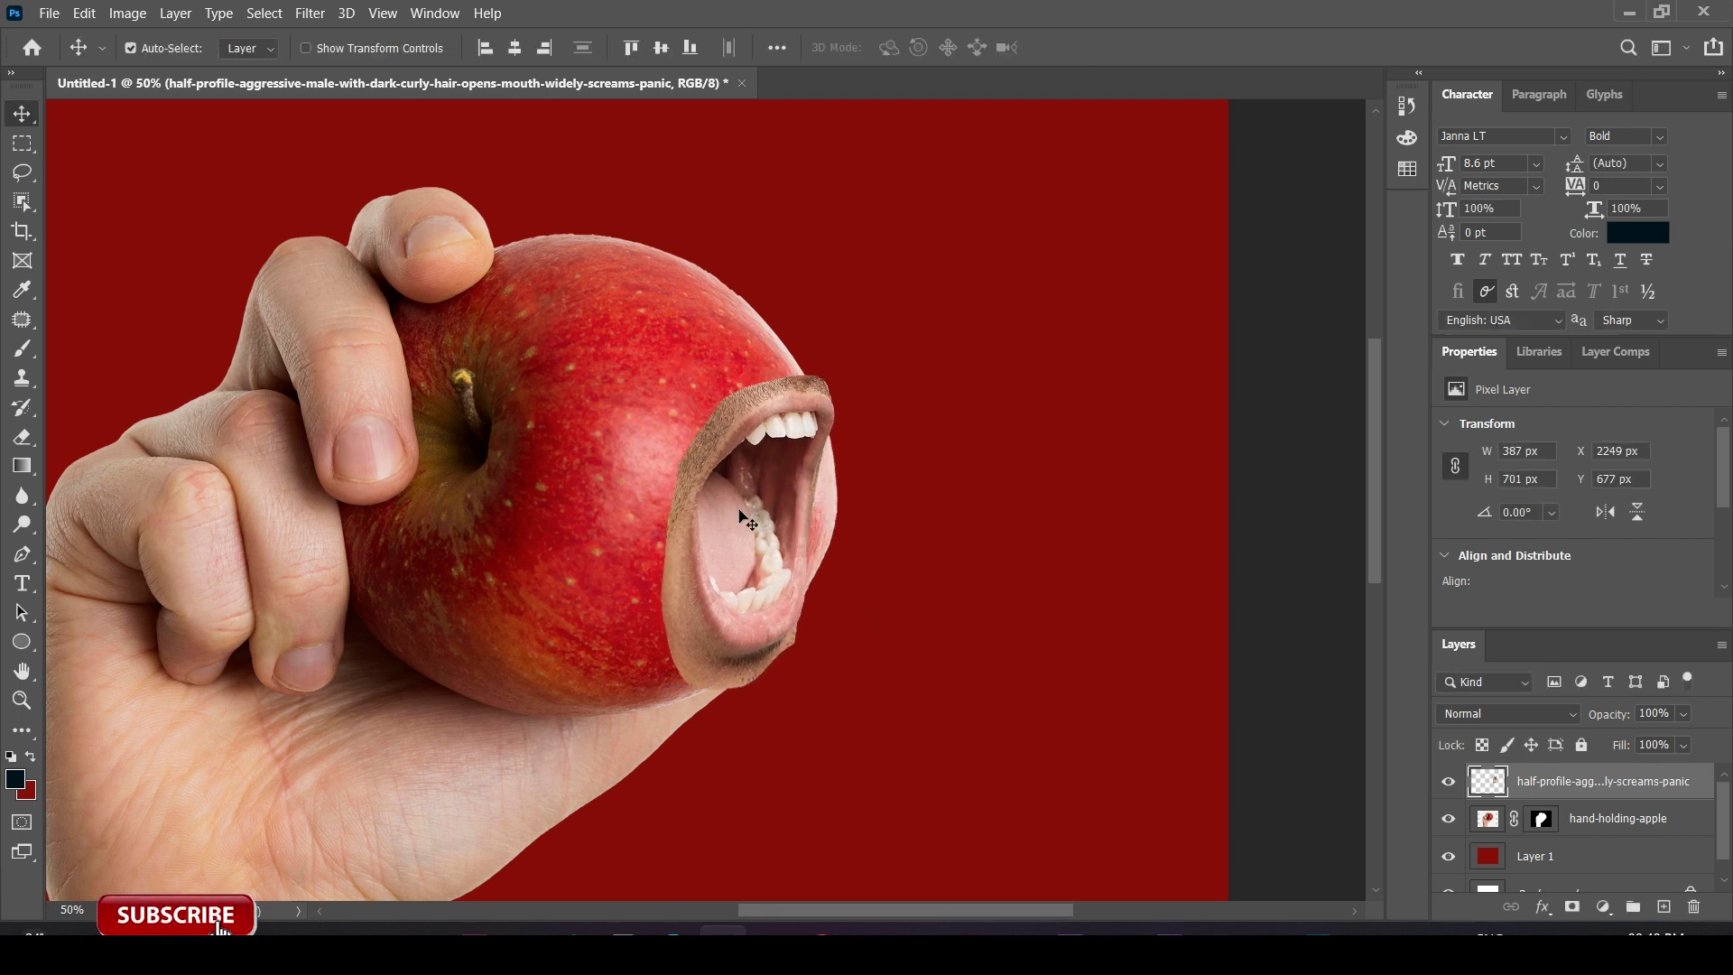
key(ctrl+plus)
key(ctrl+plus)
scroll(787, 361, up, 1)
key(ctrl+t)
drag(787, 269, 787, 296)
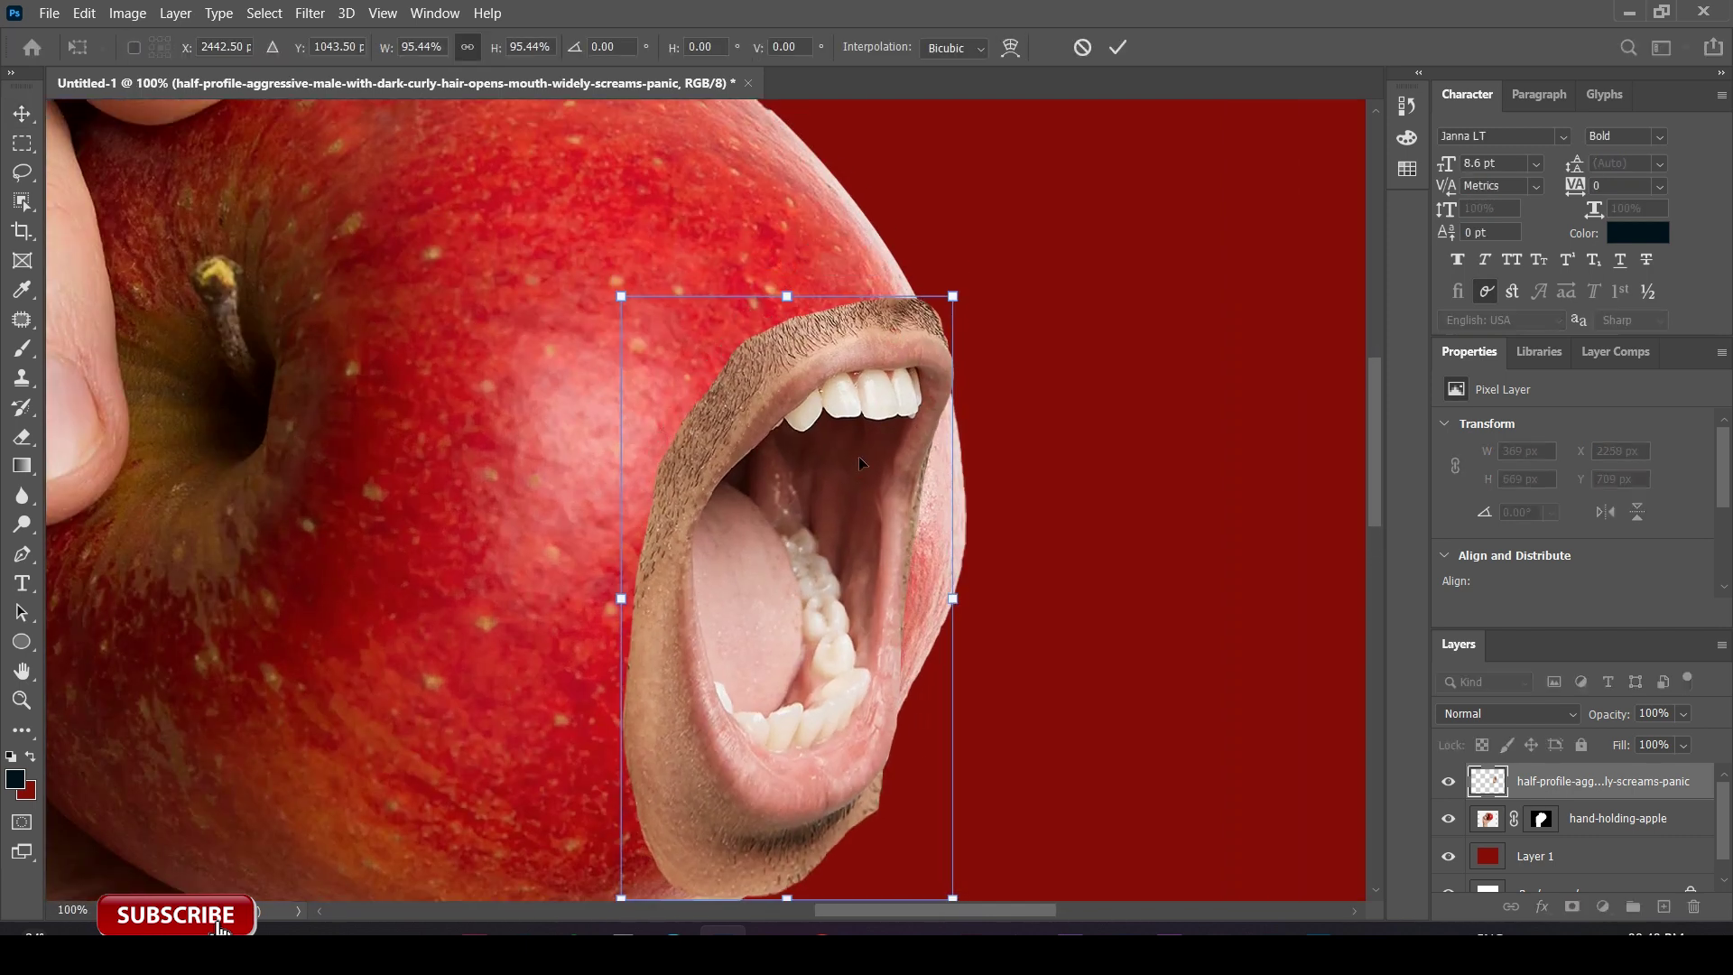
drag(859, 467, 838, 435)
double_click(838, 435)
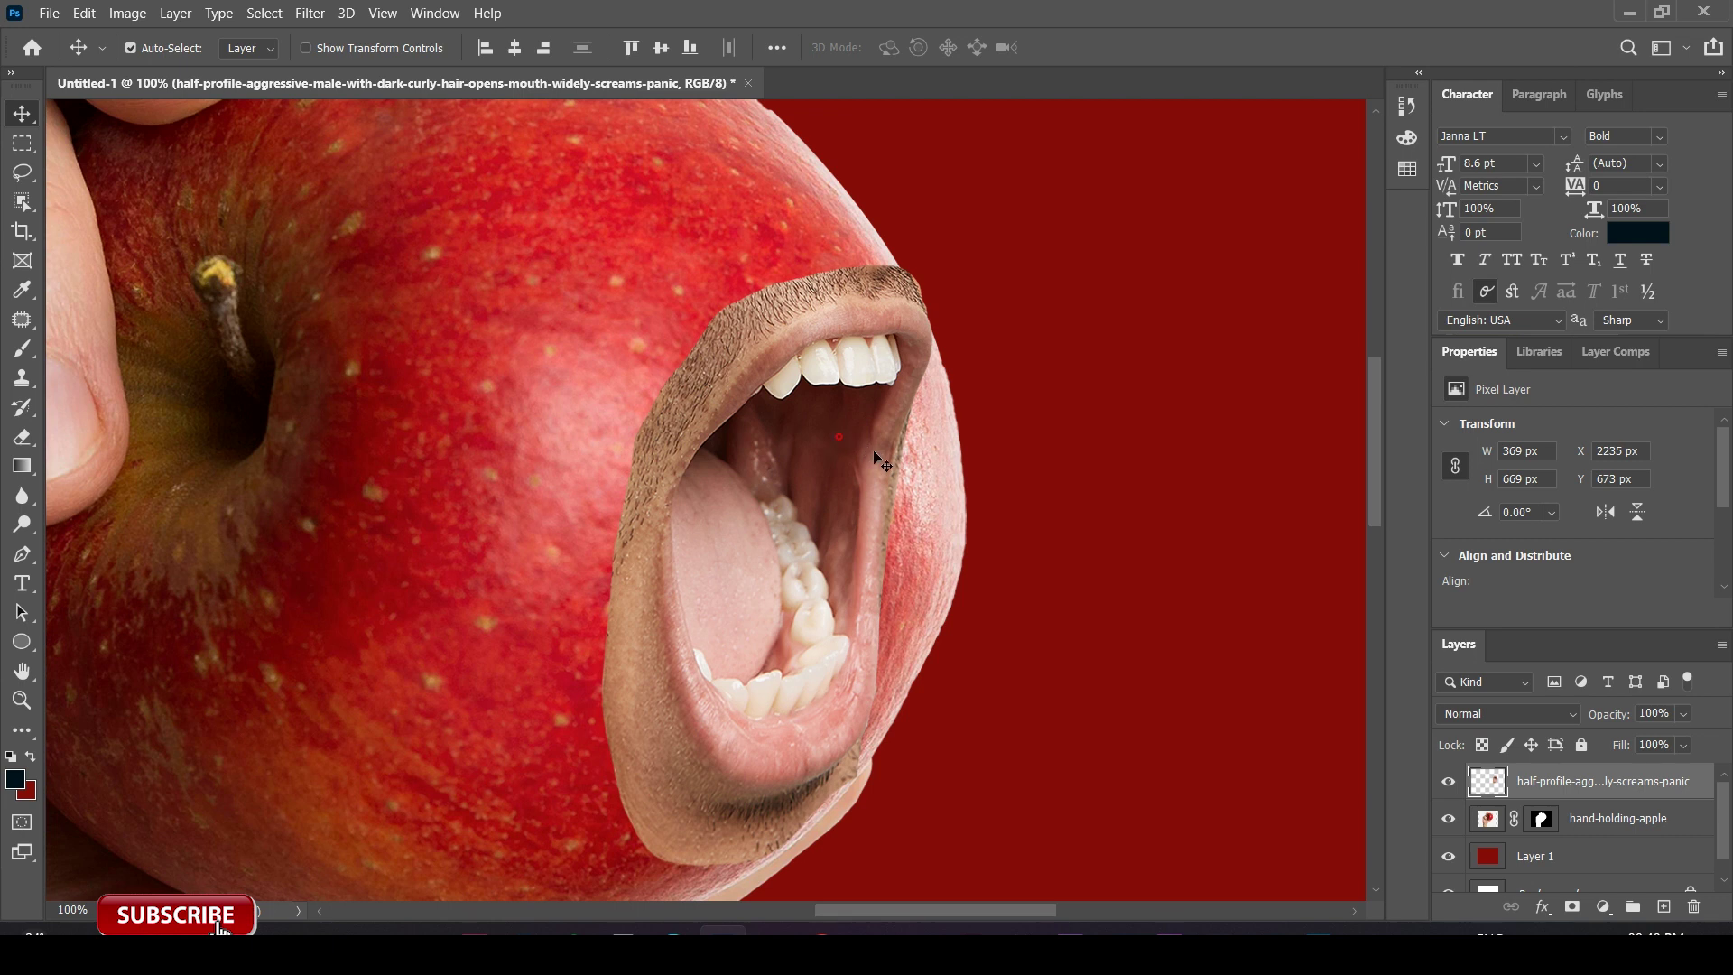
drag(891, 528, 831, 397)
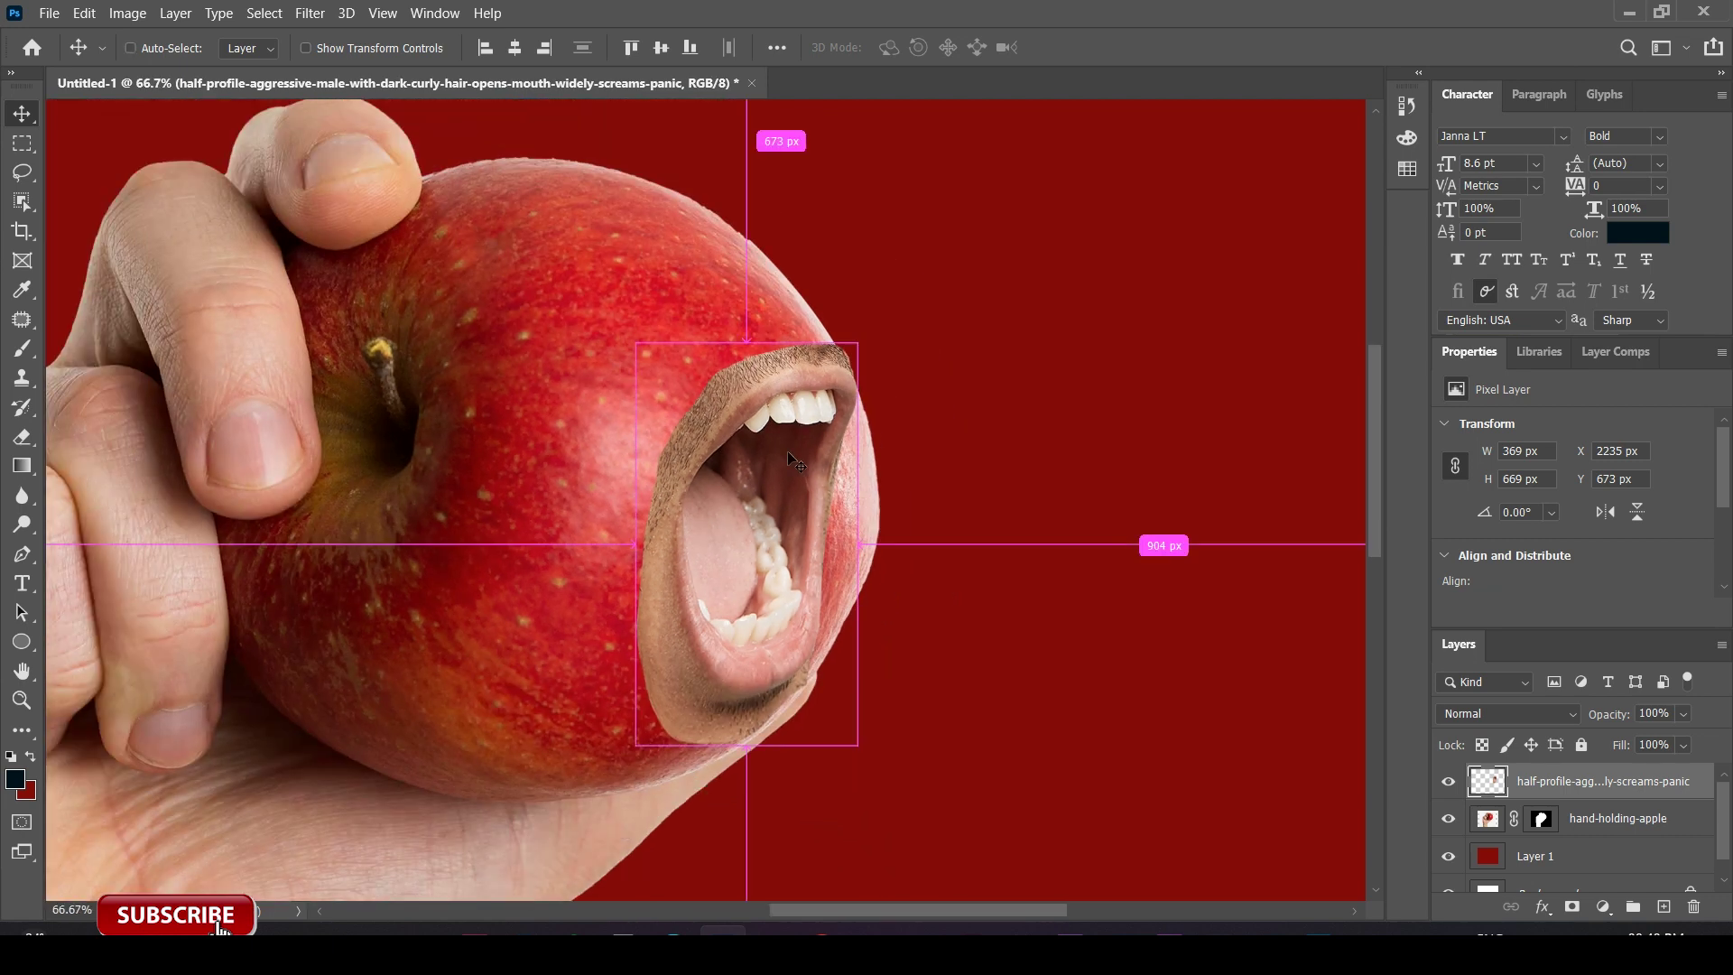
key(ctrl+j)
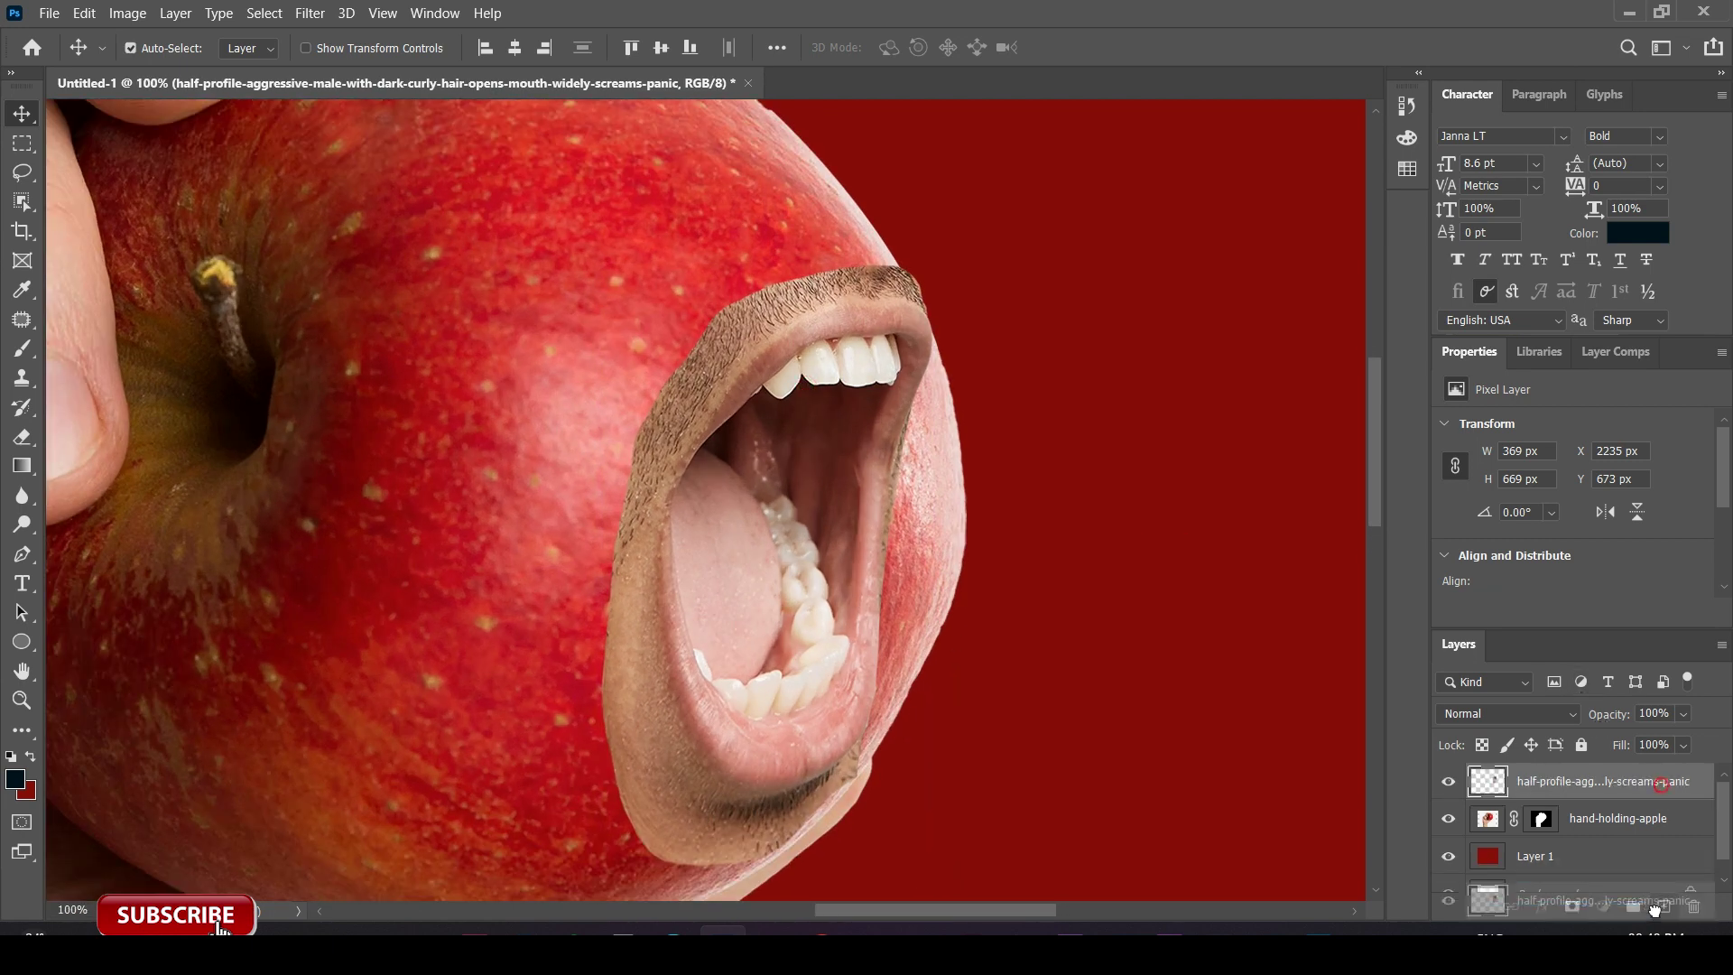
Erase the stubble along the mouth's top and left lip edges.
key(e)
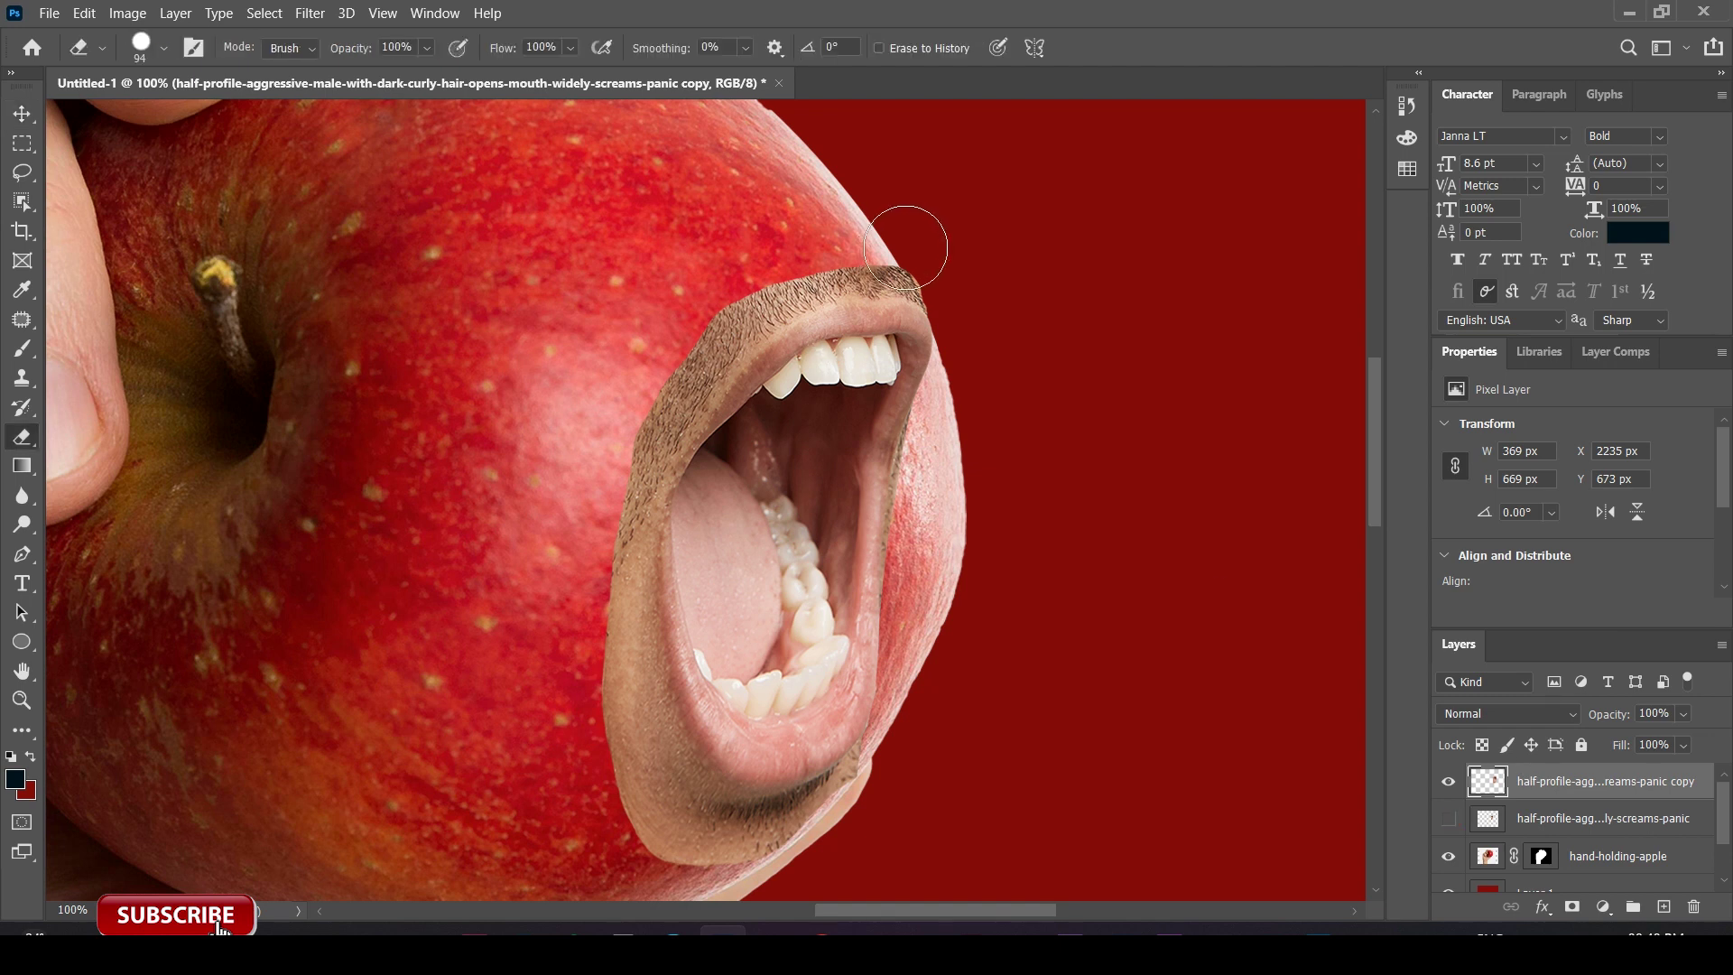
right_click(939, 273)
key(Return)
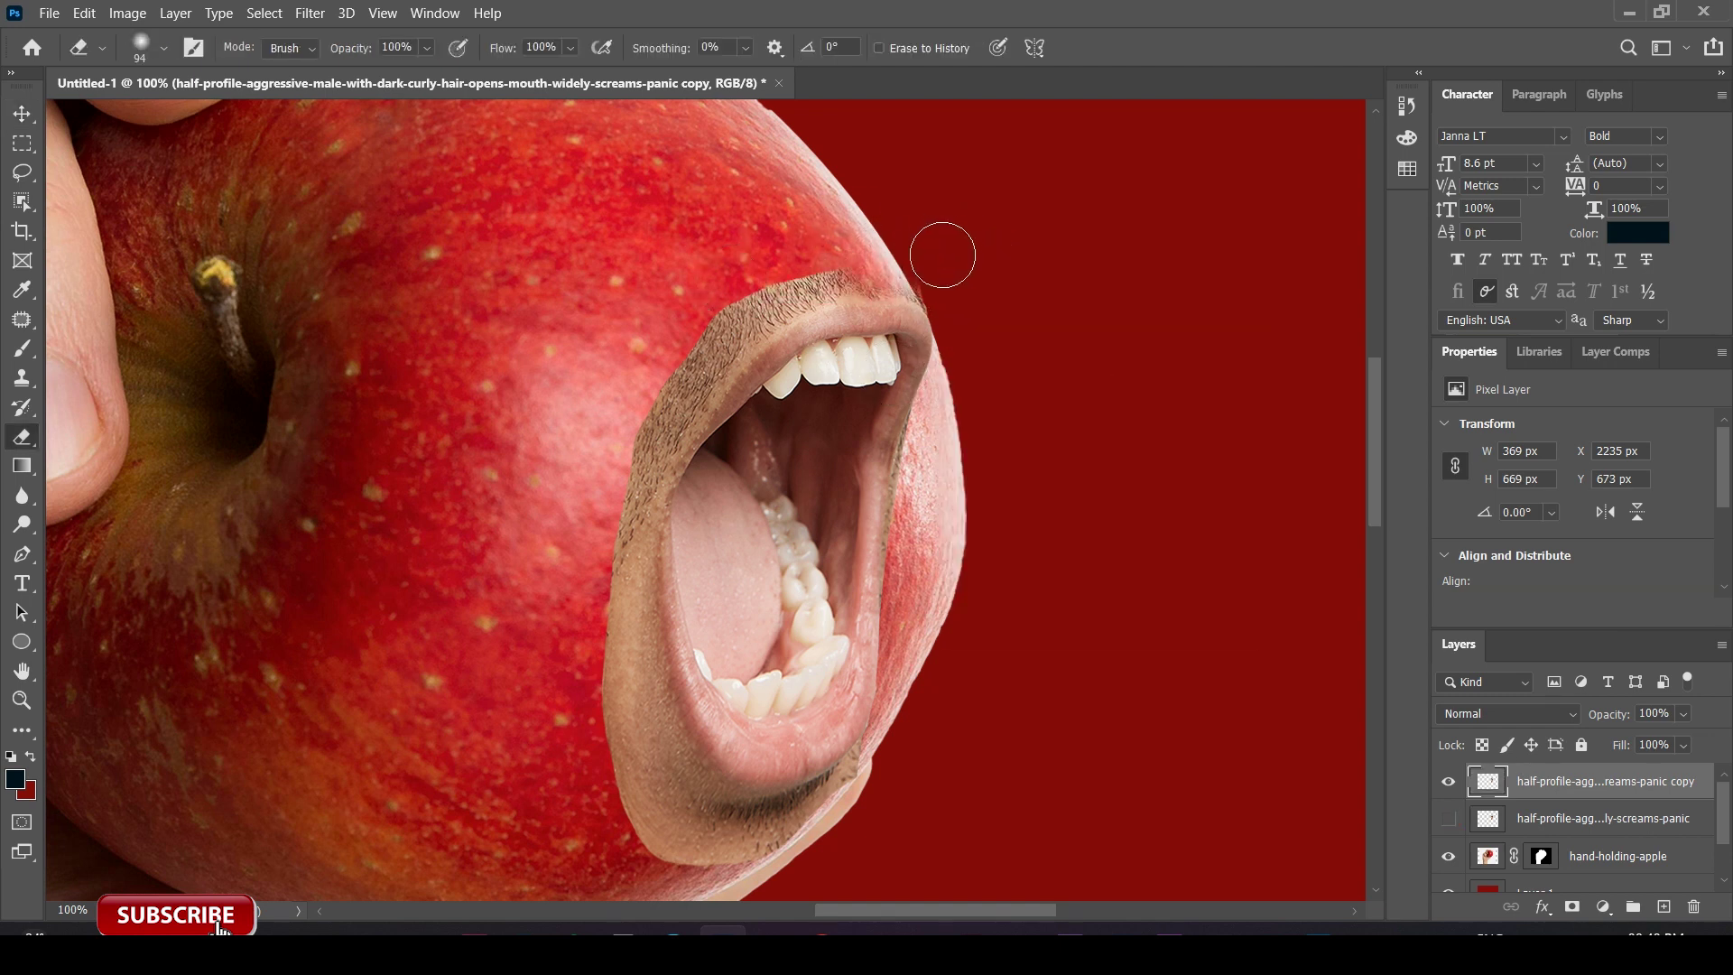
mouse_move(854, 256)
mouse_down()
mouse_move(732, 286)
mouse_move(747, 309)
mouse_up()
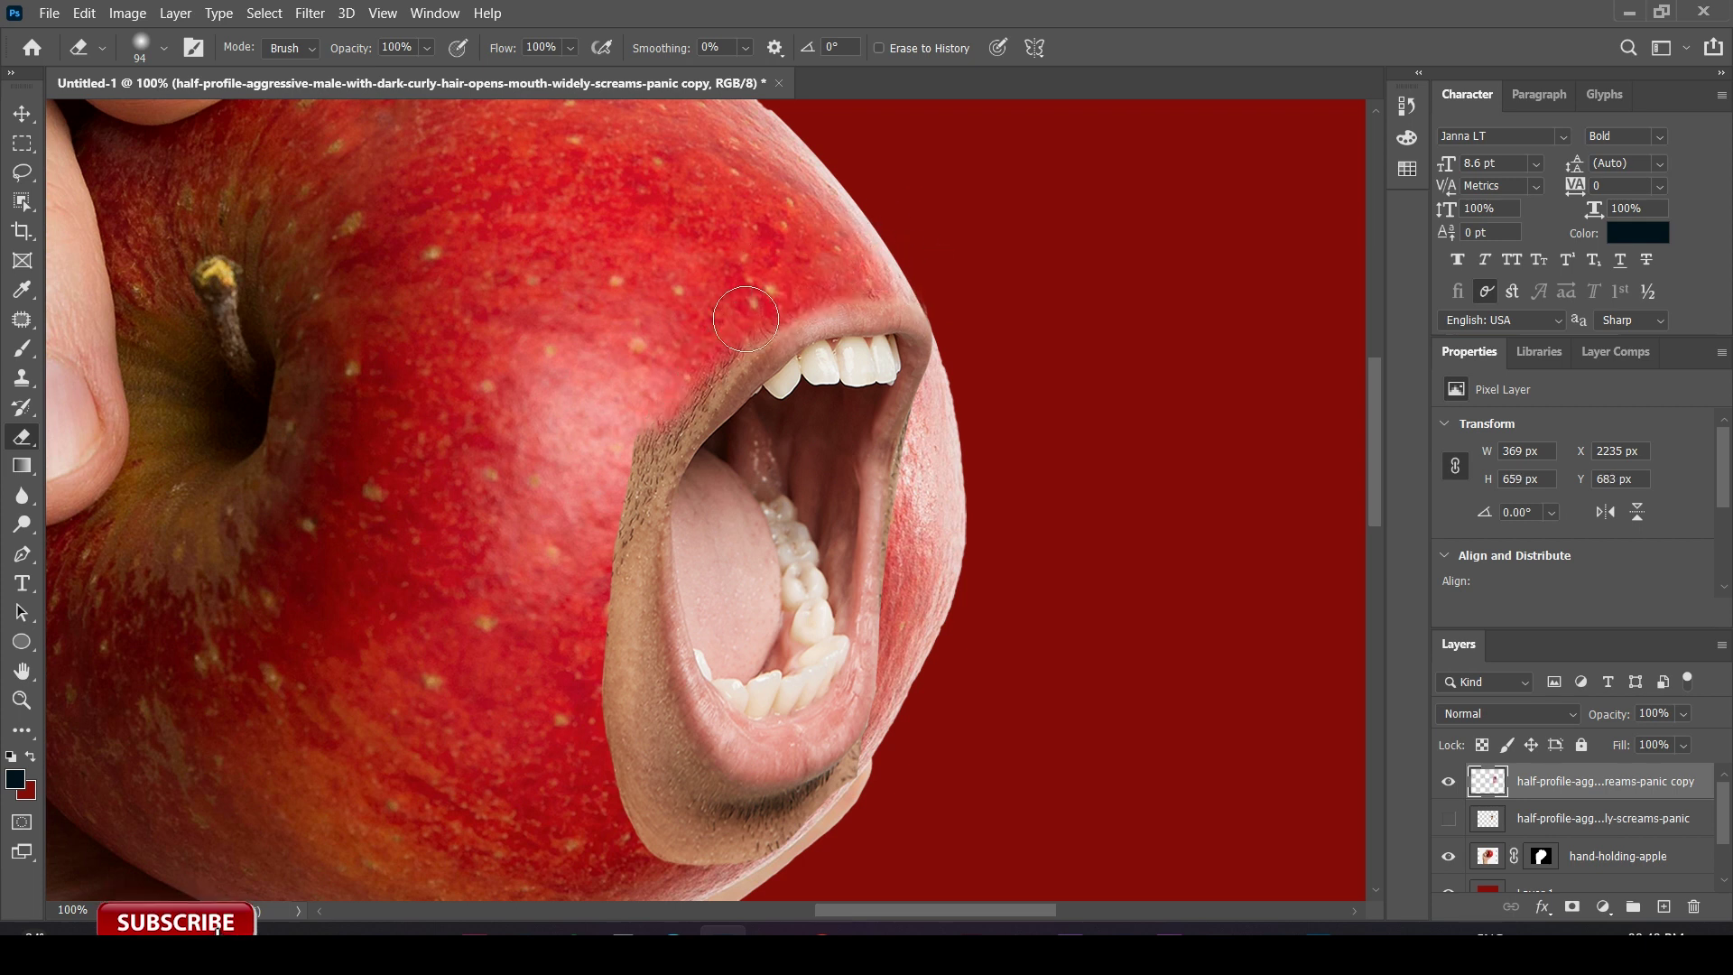
key(ctrl+z)
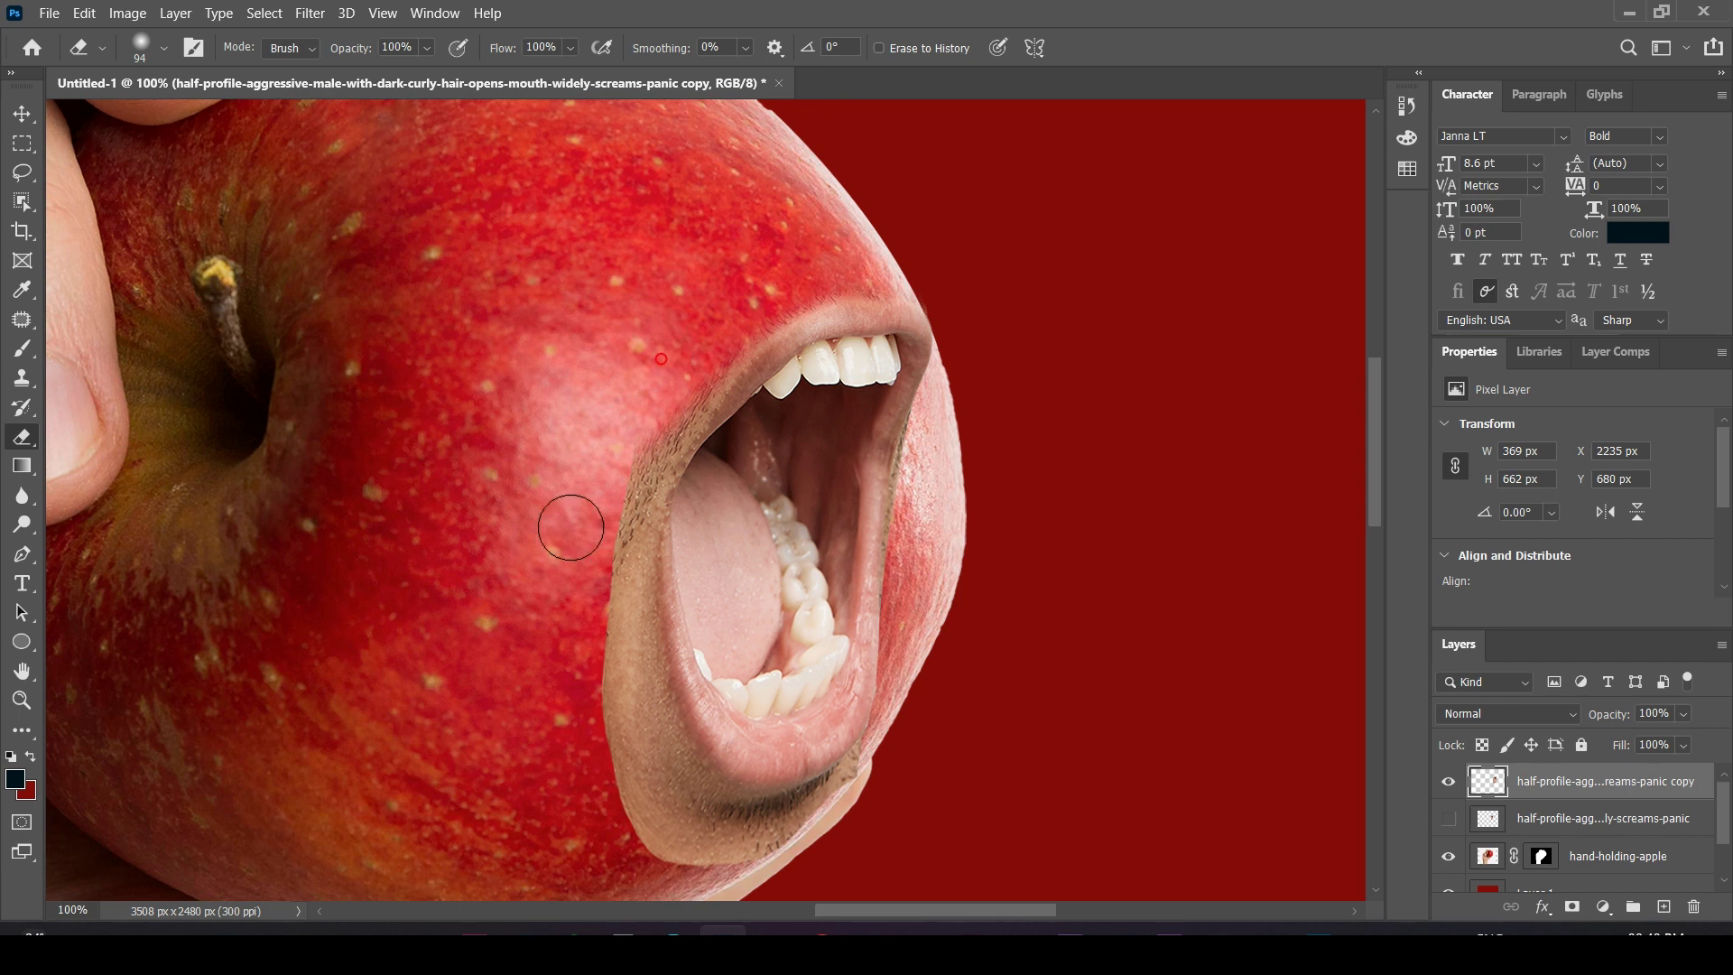
drag(703, 363, 553, 602)
drag(623, 501, 592, 758)
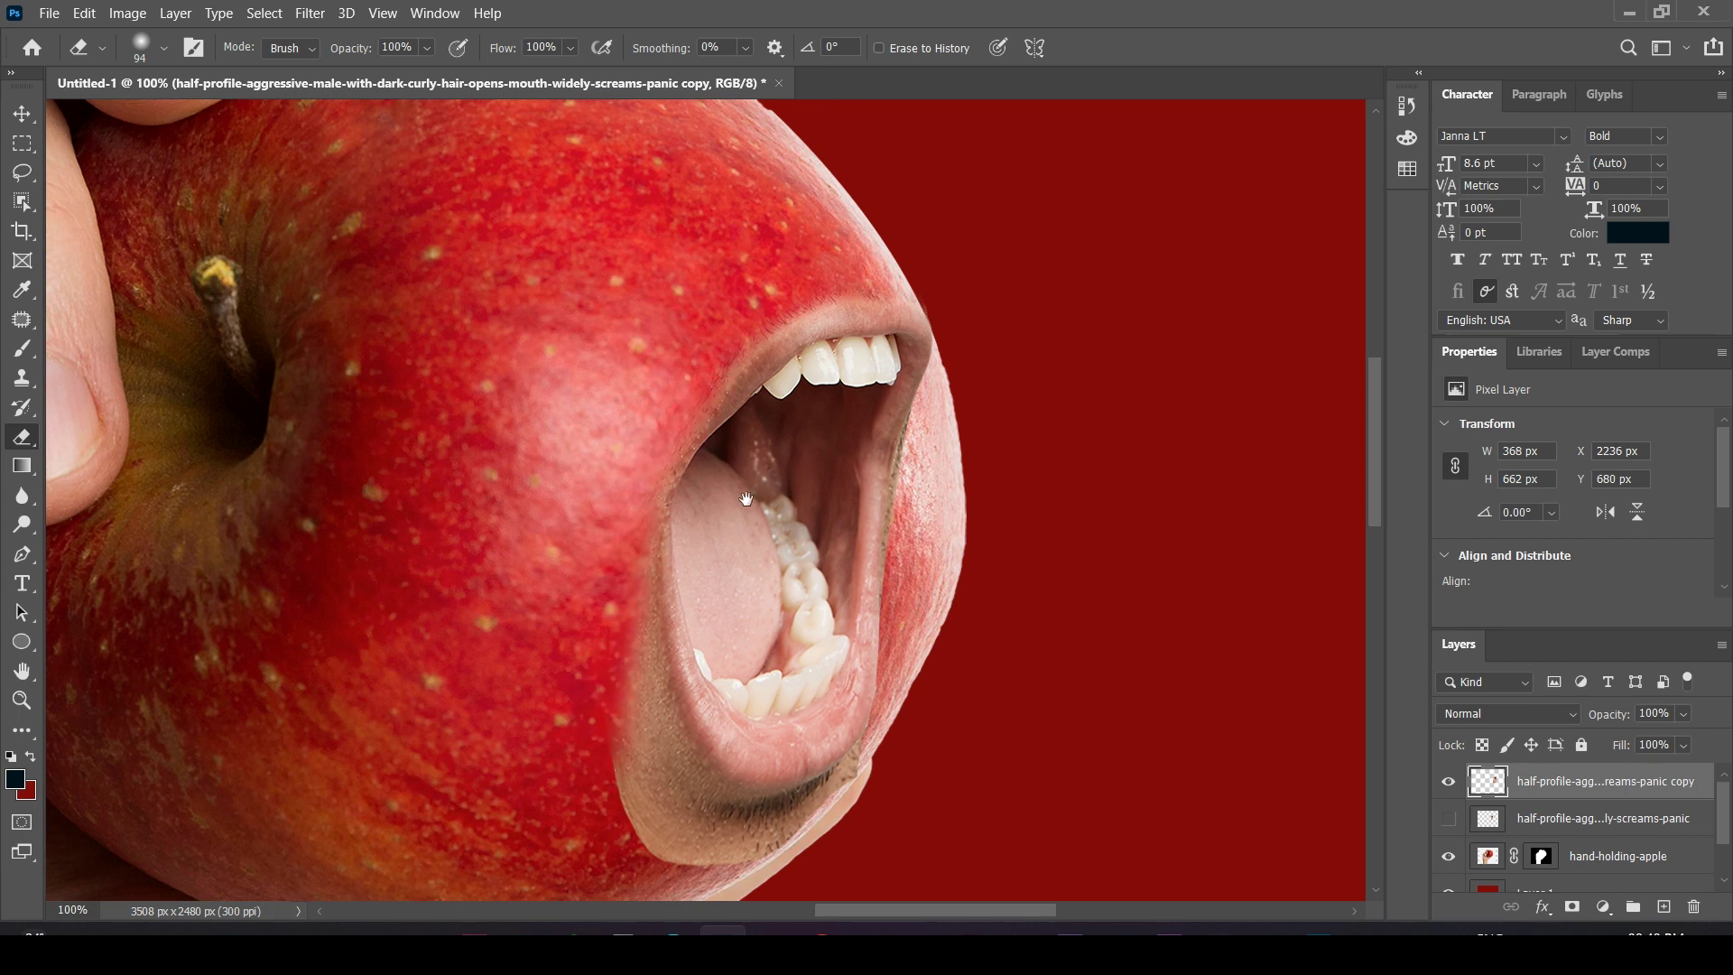
drag(758, 589, 776, 381)
Erase the stubble and hard lip edges along the lower lip toward the chin.
mouse_move(622, 418)
mouse_down()
mouse_move(673, 632)
mouse_move(695, 637)
mouse_up()
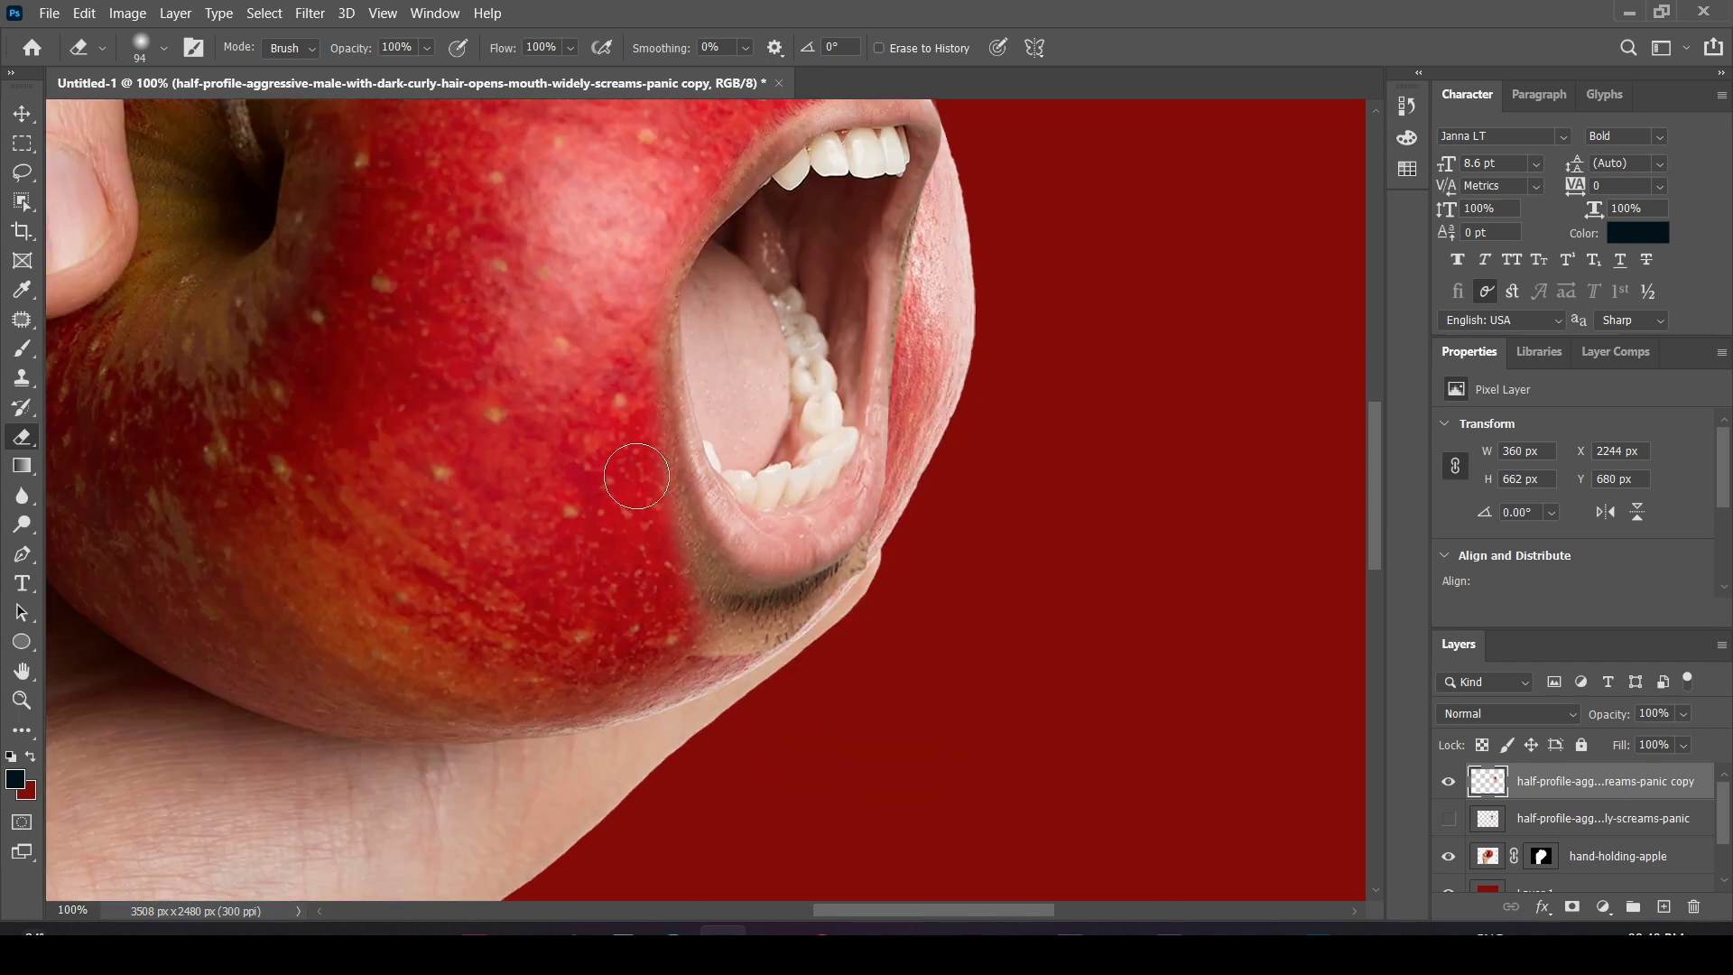
drag(632, 470, 740, 654)
mouse_move(696, 600)
mouse_down()
mouse_move(773, 620)
mouse_move(910, 552)
mouse_up()
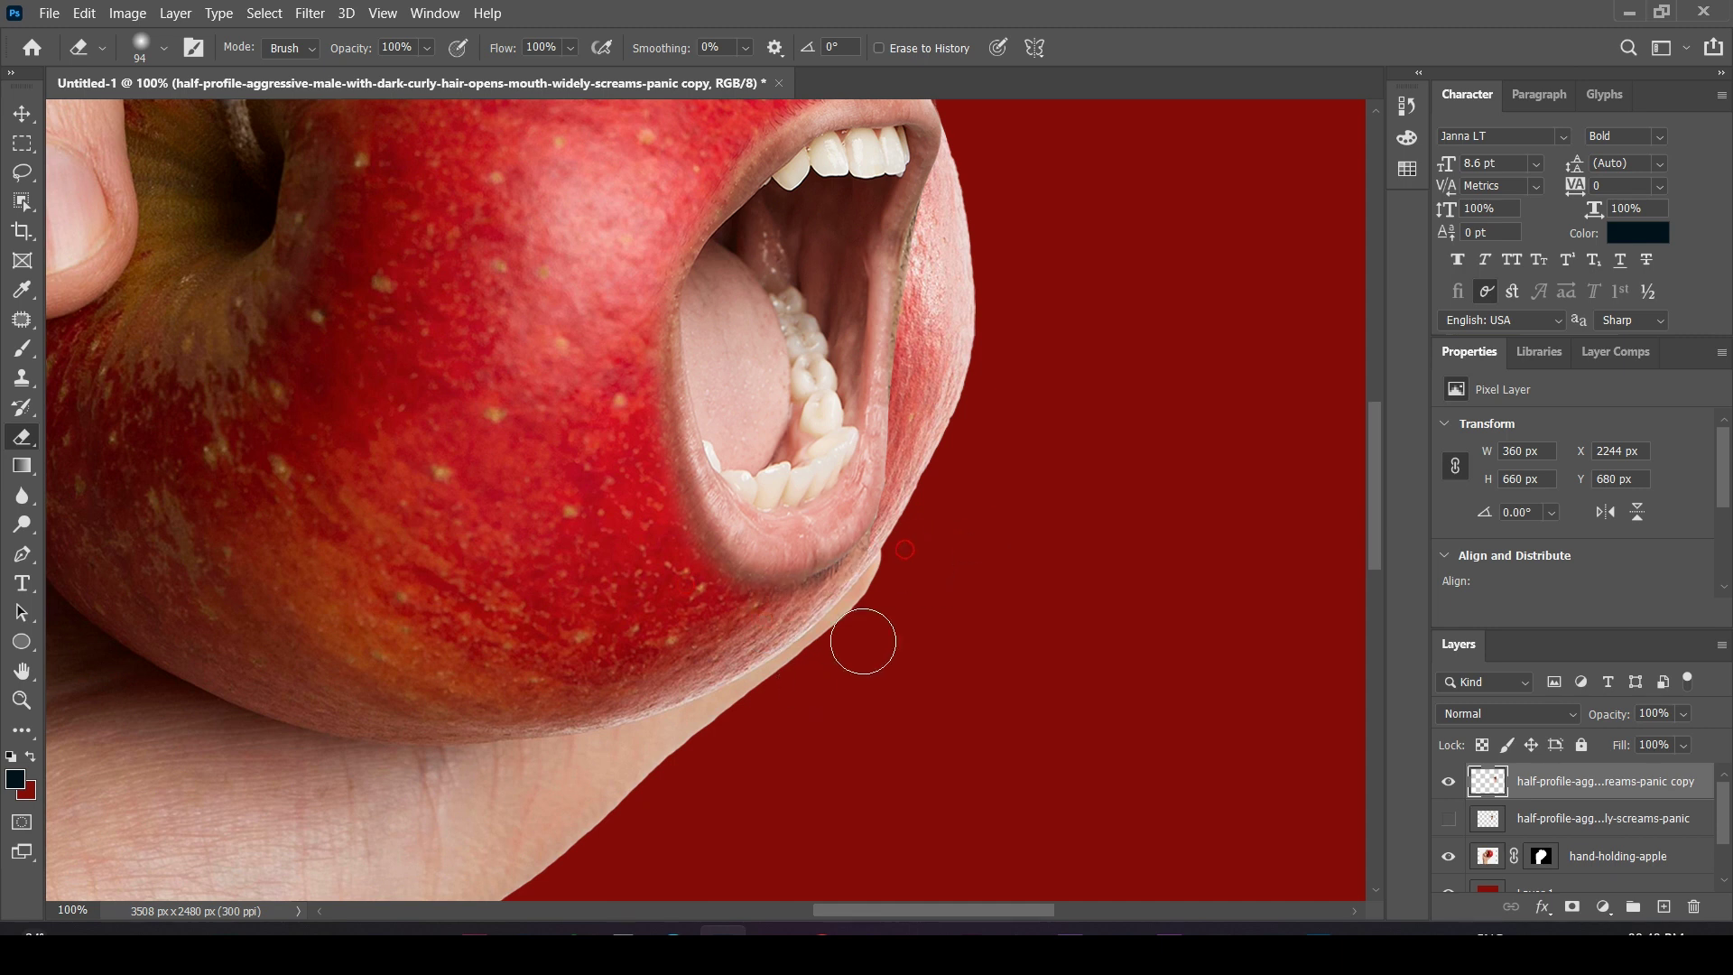
mouse_move(958, 373)
mouse_down()
mouse_move(832, 553)
mouse_move(821, 669)
mouse_move(797, 608)
mouse_move(829, 439)
mouse_up()
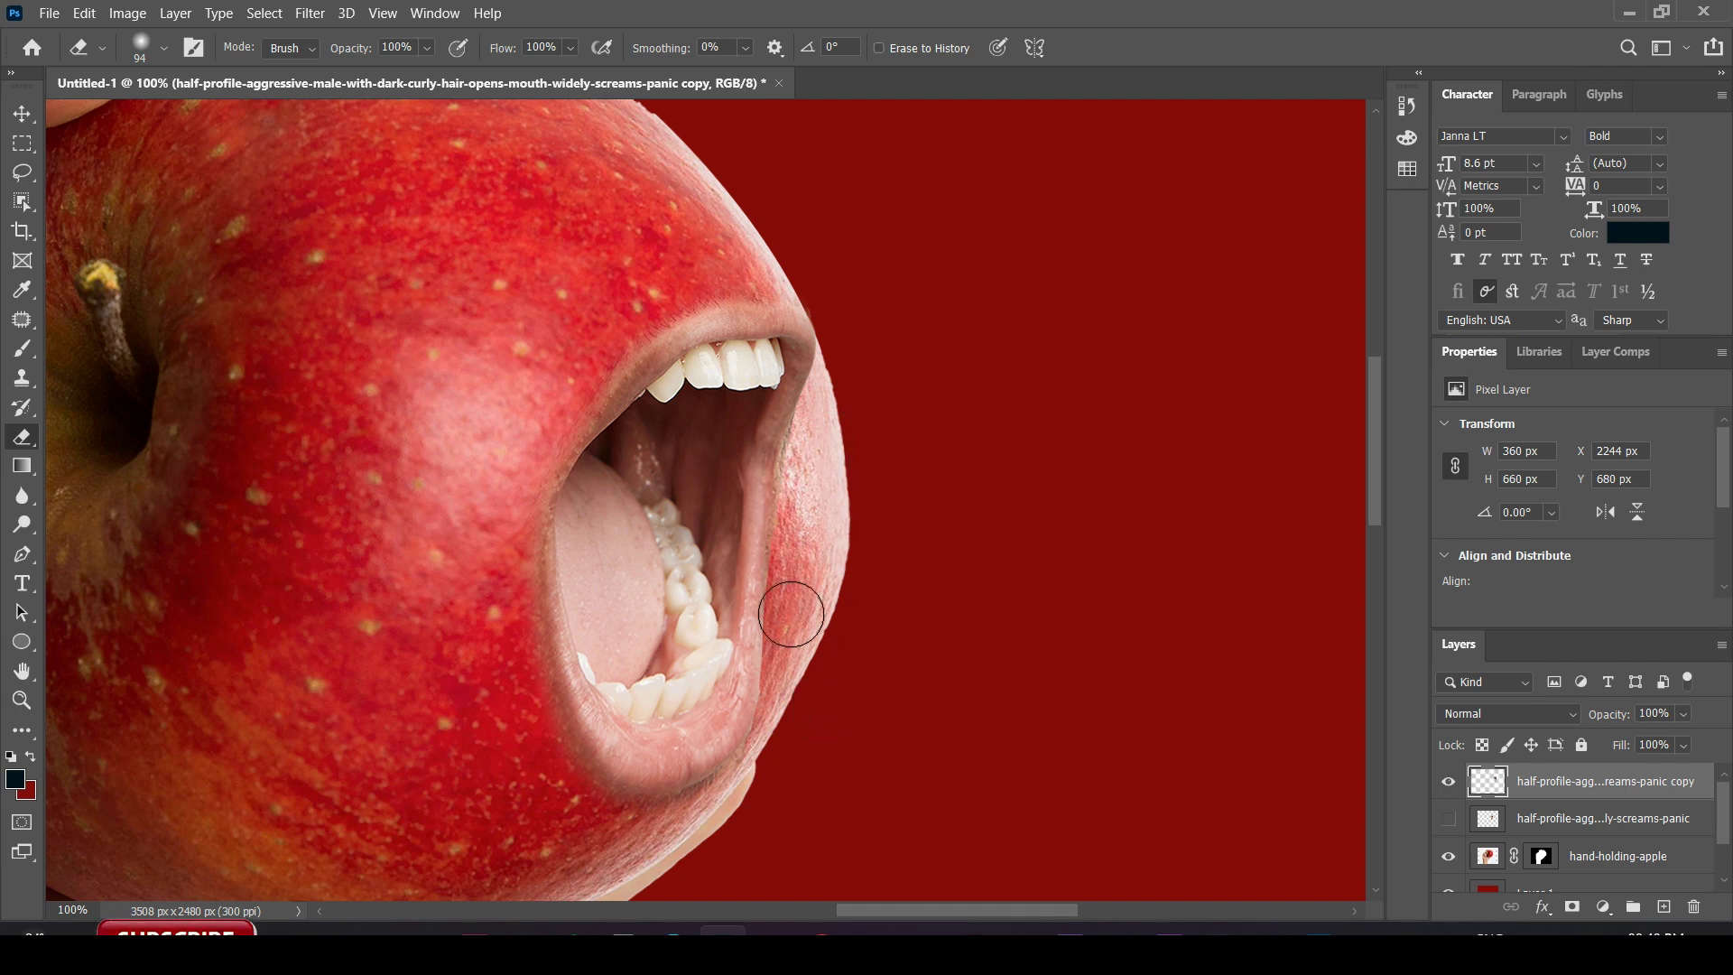
key(v)
key(ctrl+minus)
key(ctrl+minus)
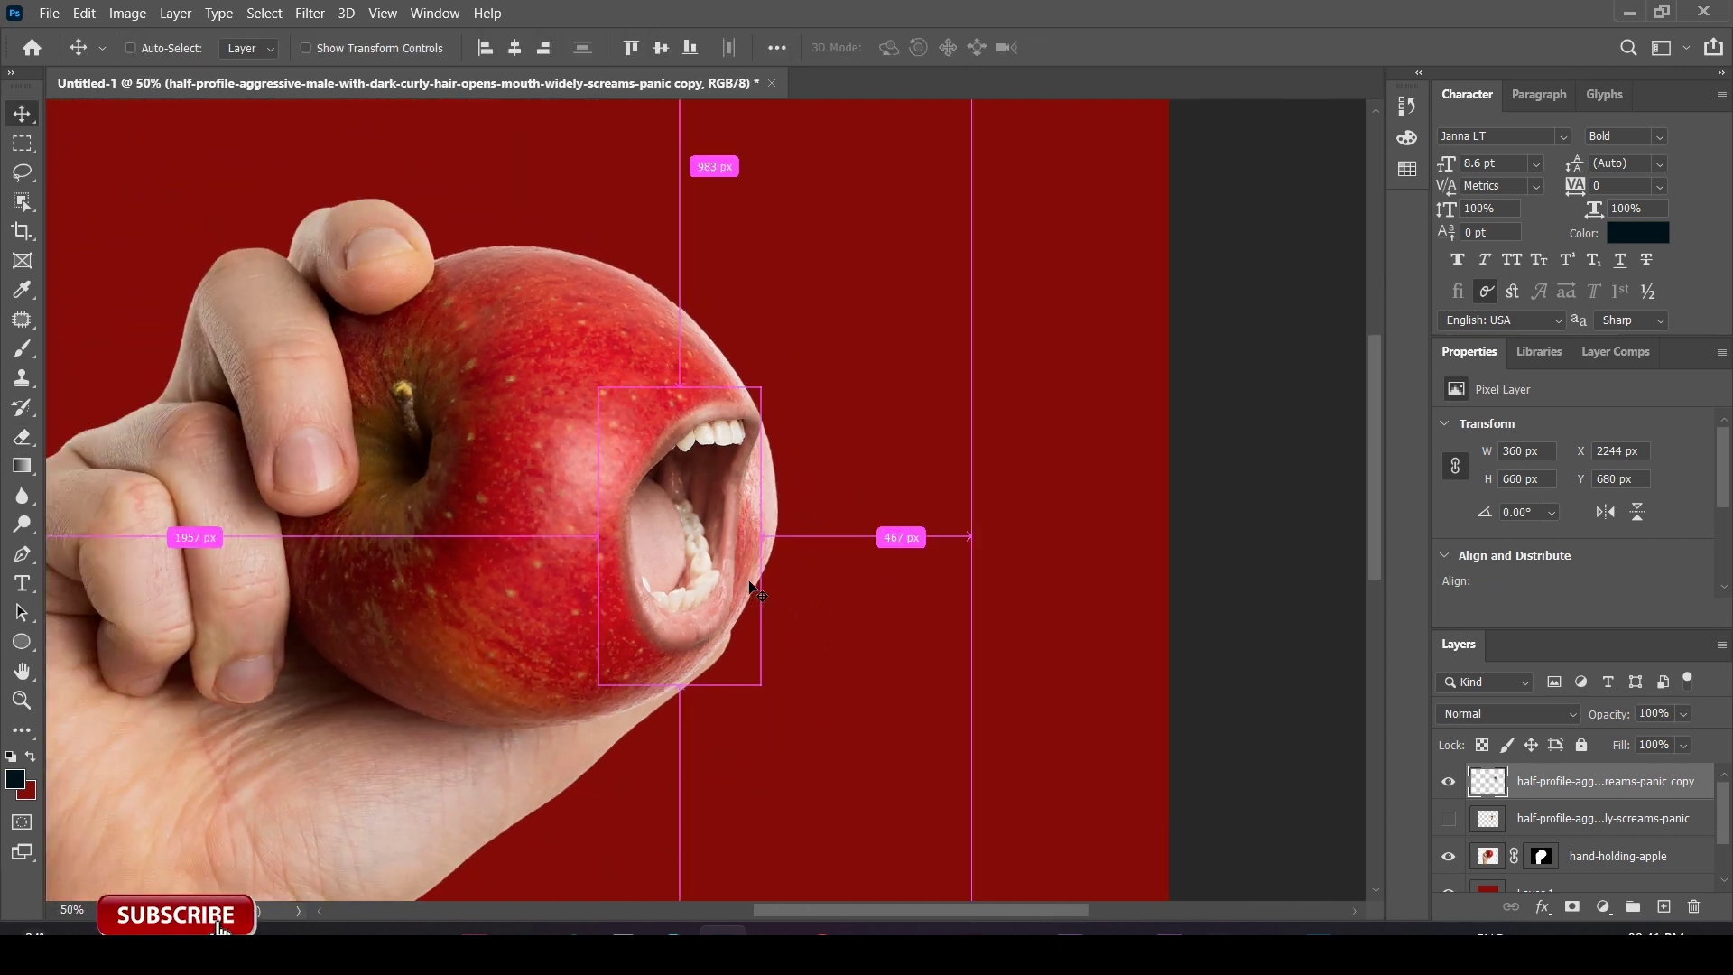
key(ctrl+plus)
Add a Hue/Saturation adjustment layer and start raising the red saturation.
click(718, 422)
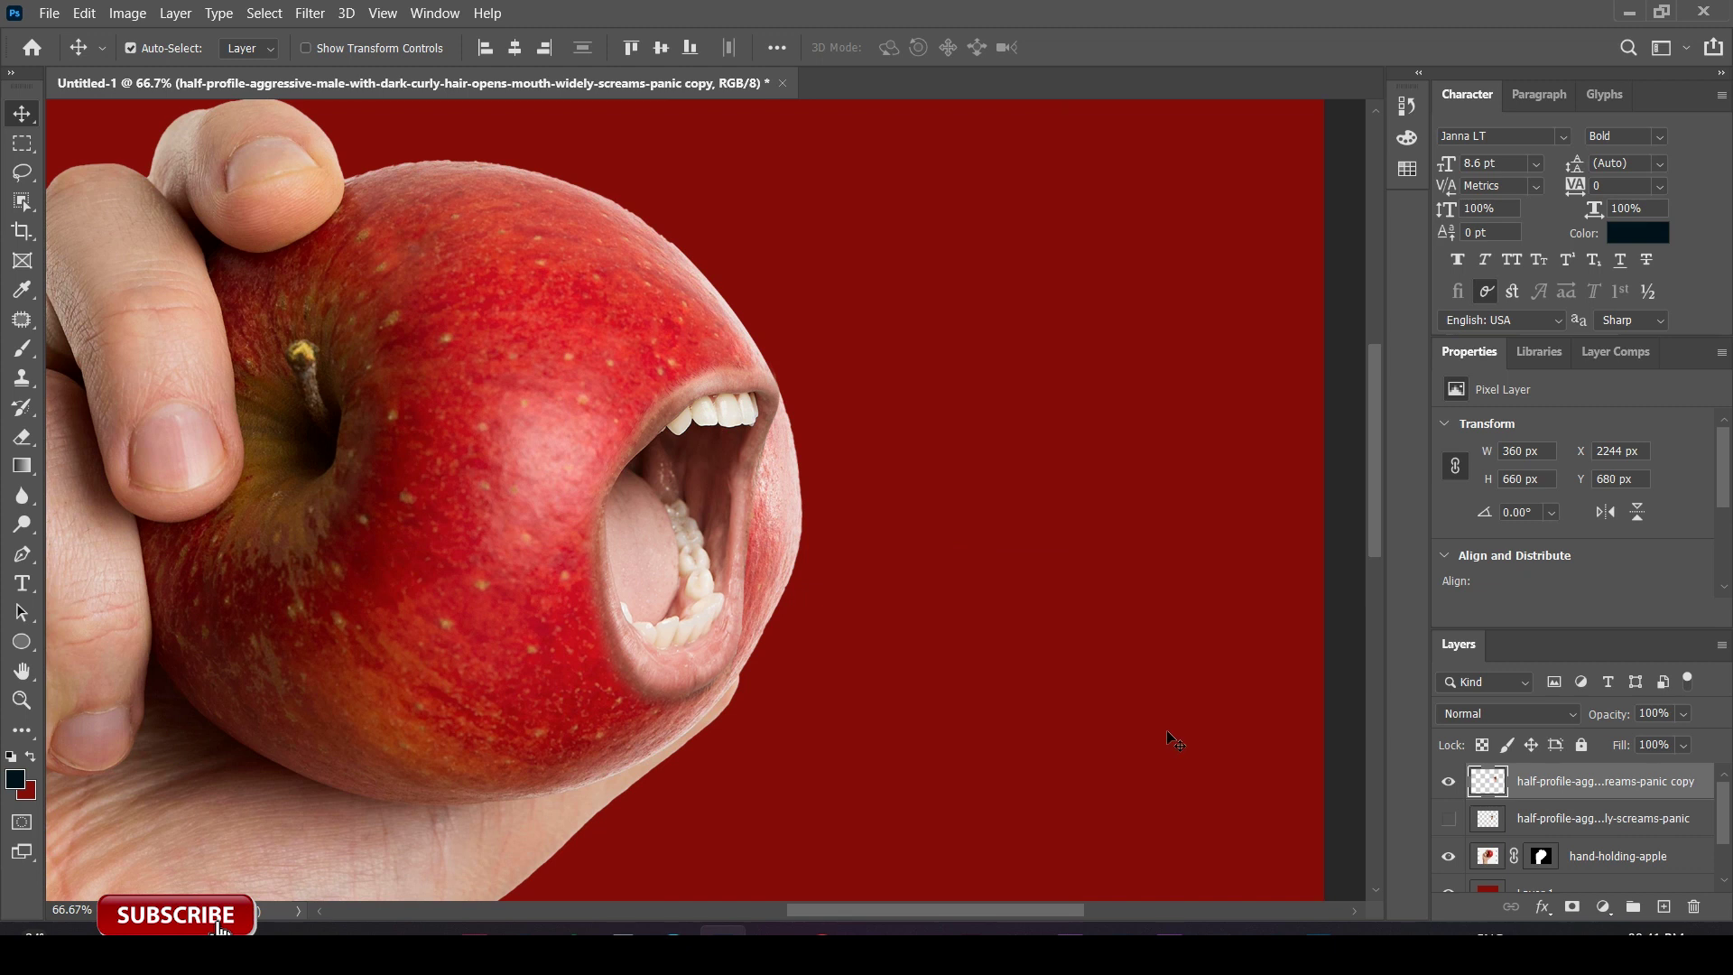
click(1612, 914)
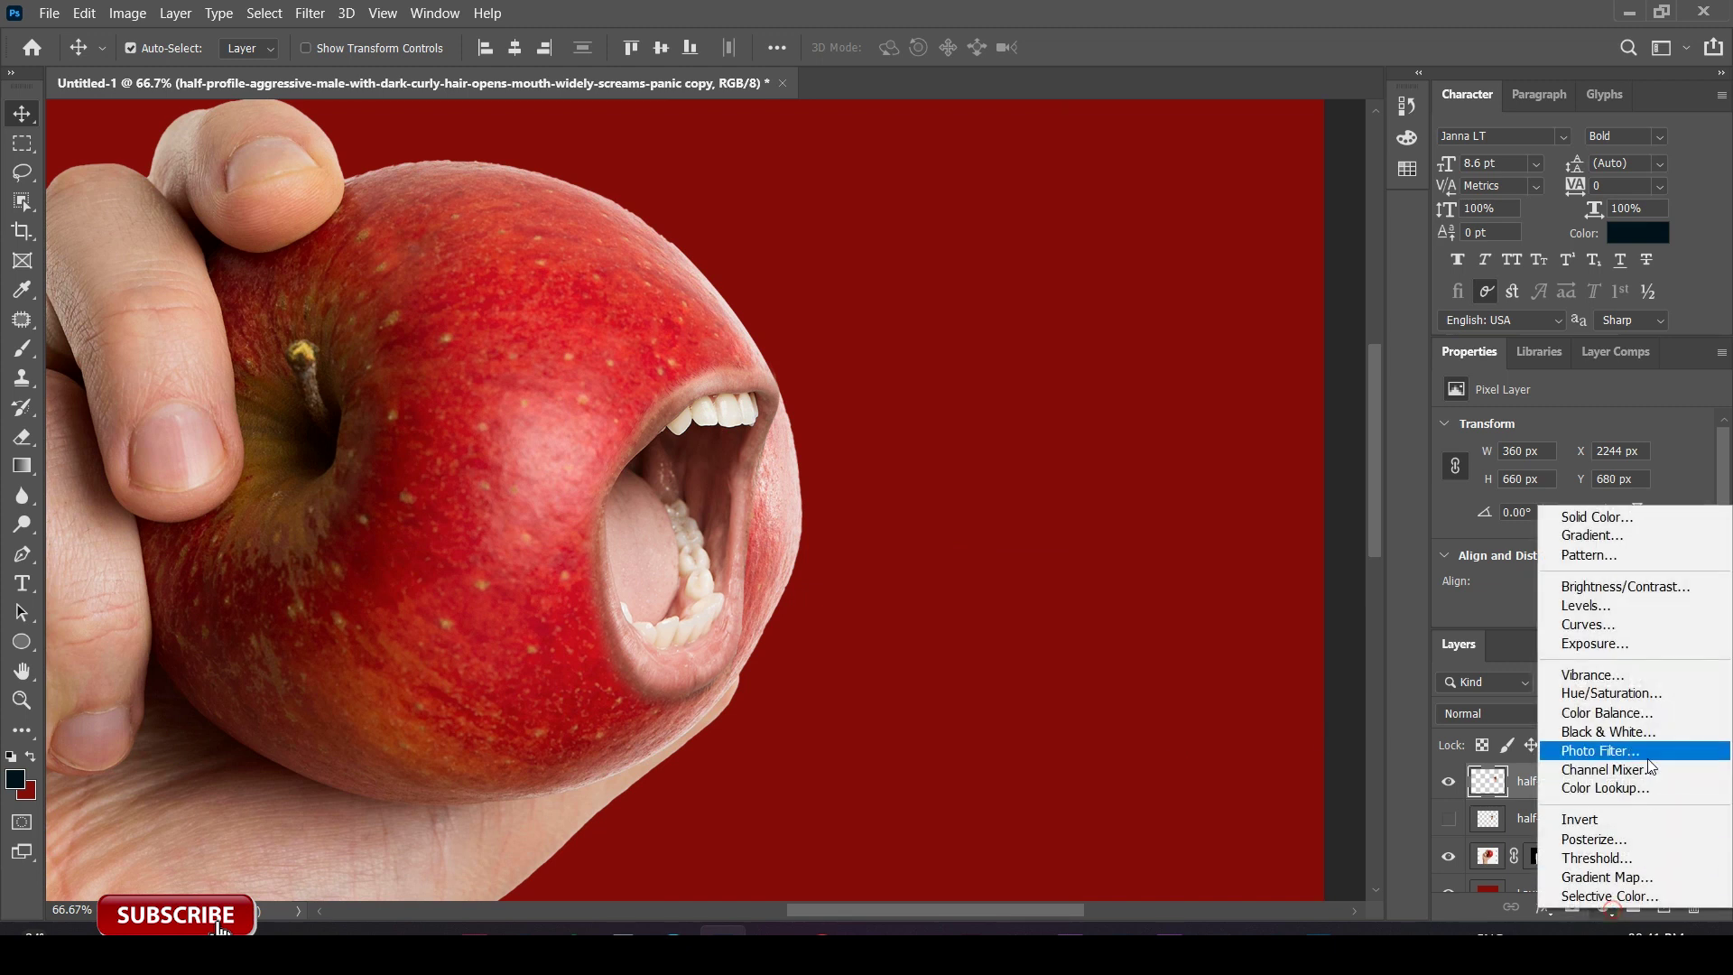
click(1641, 697)
click(1456, 456)
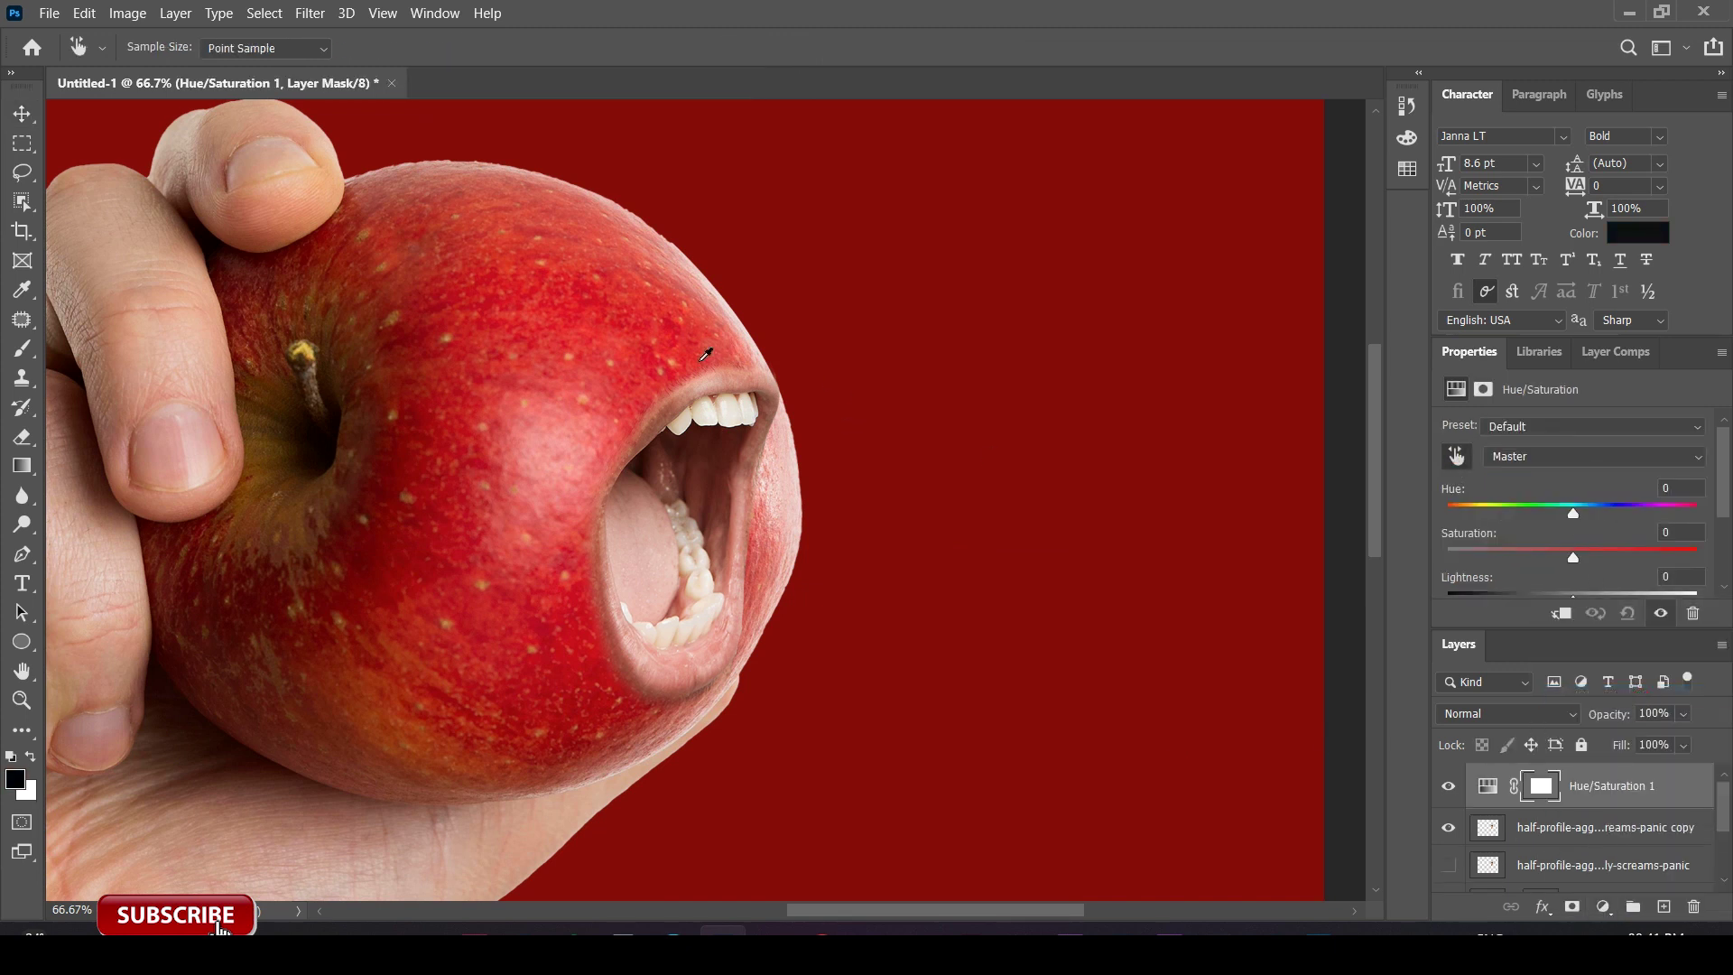
mouse_move(1573, 561)
mouse_down()
mouse_move(1617, 561)
mouse_move(1574, 578)
mouse_up()
Clip it to the mouth layer and set the Reds to saturation +40, hue -7.
click(1562, 617)
drag(1573, 557, 1614, 557)
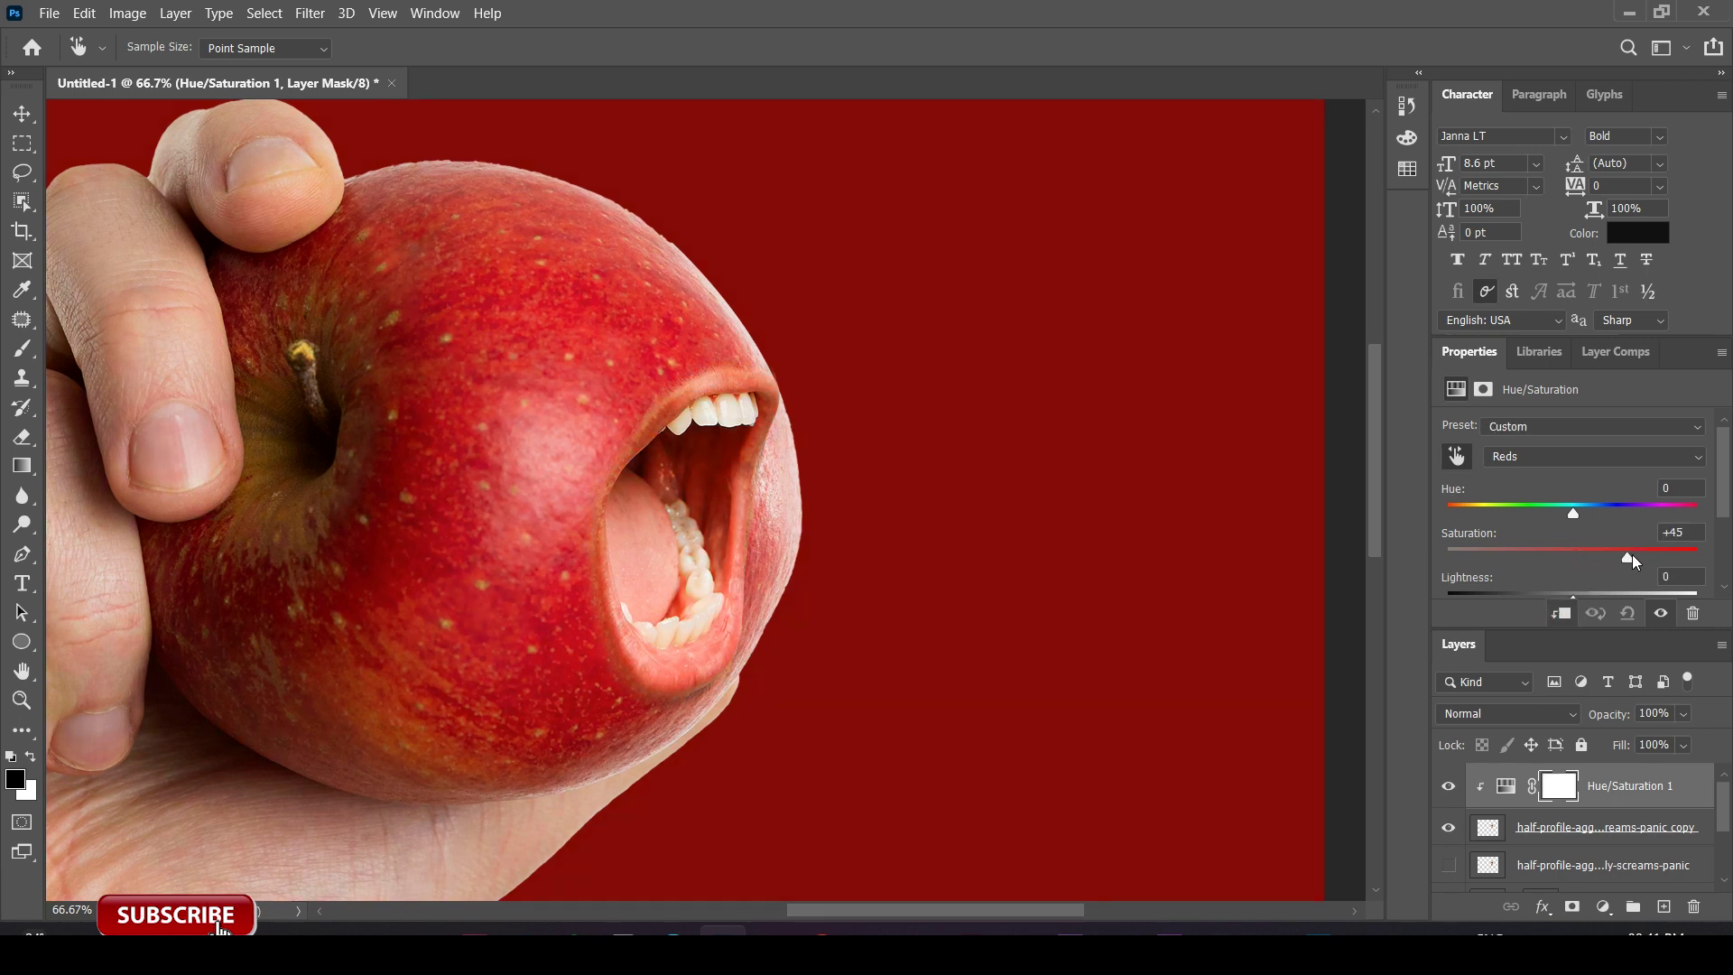
drag(1574, 512, 1564, 517)
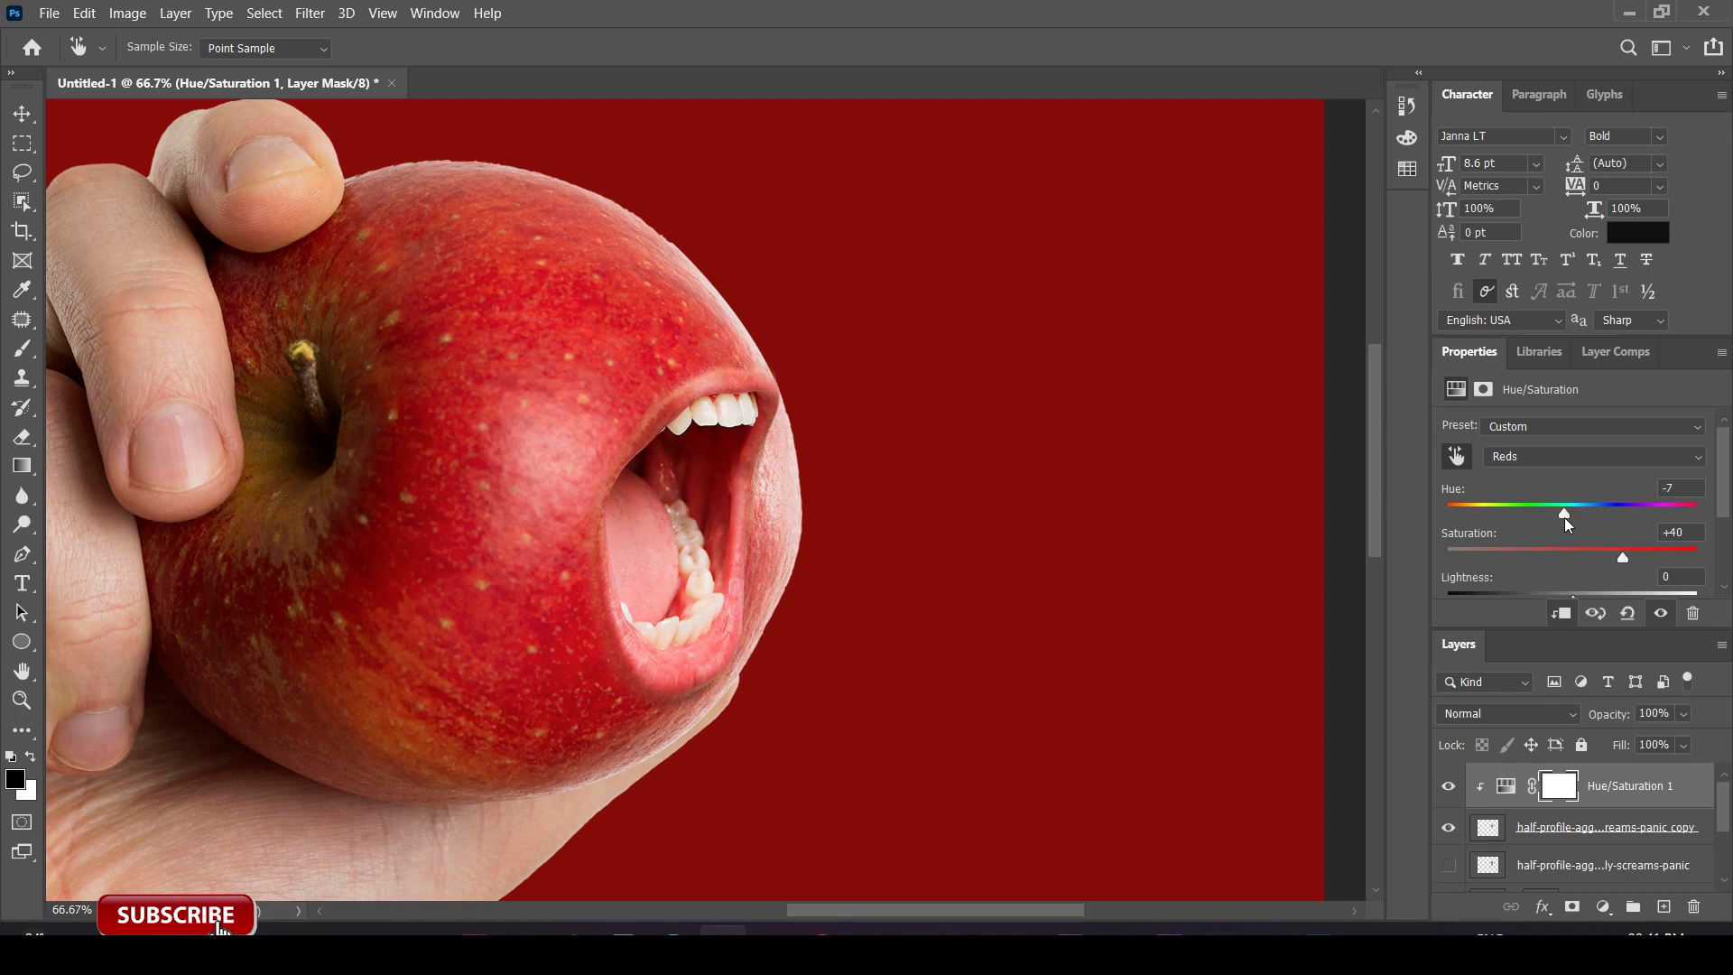
key(v)
scroll(881, 533, down, 1)
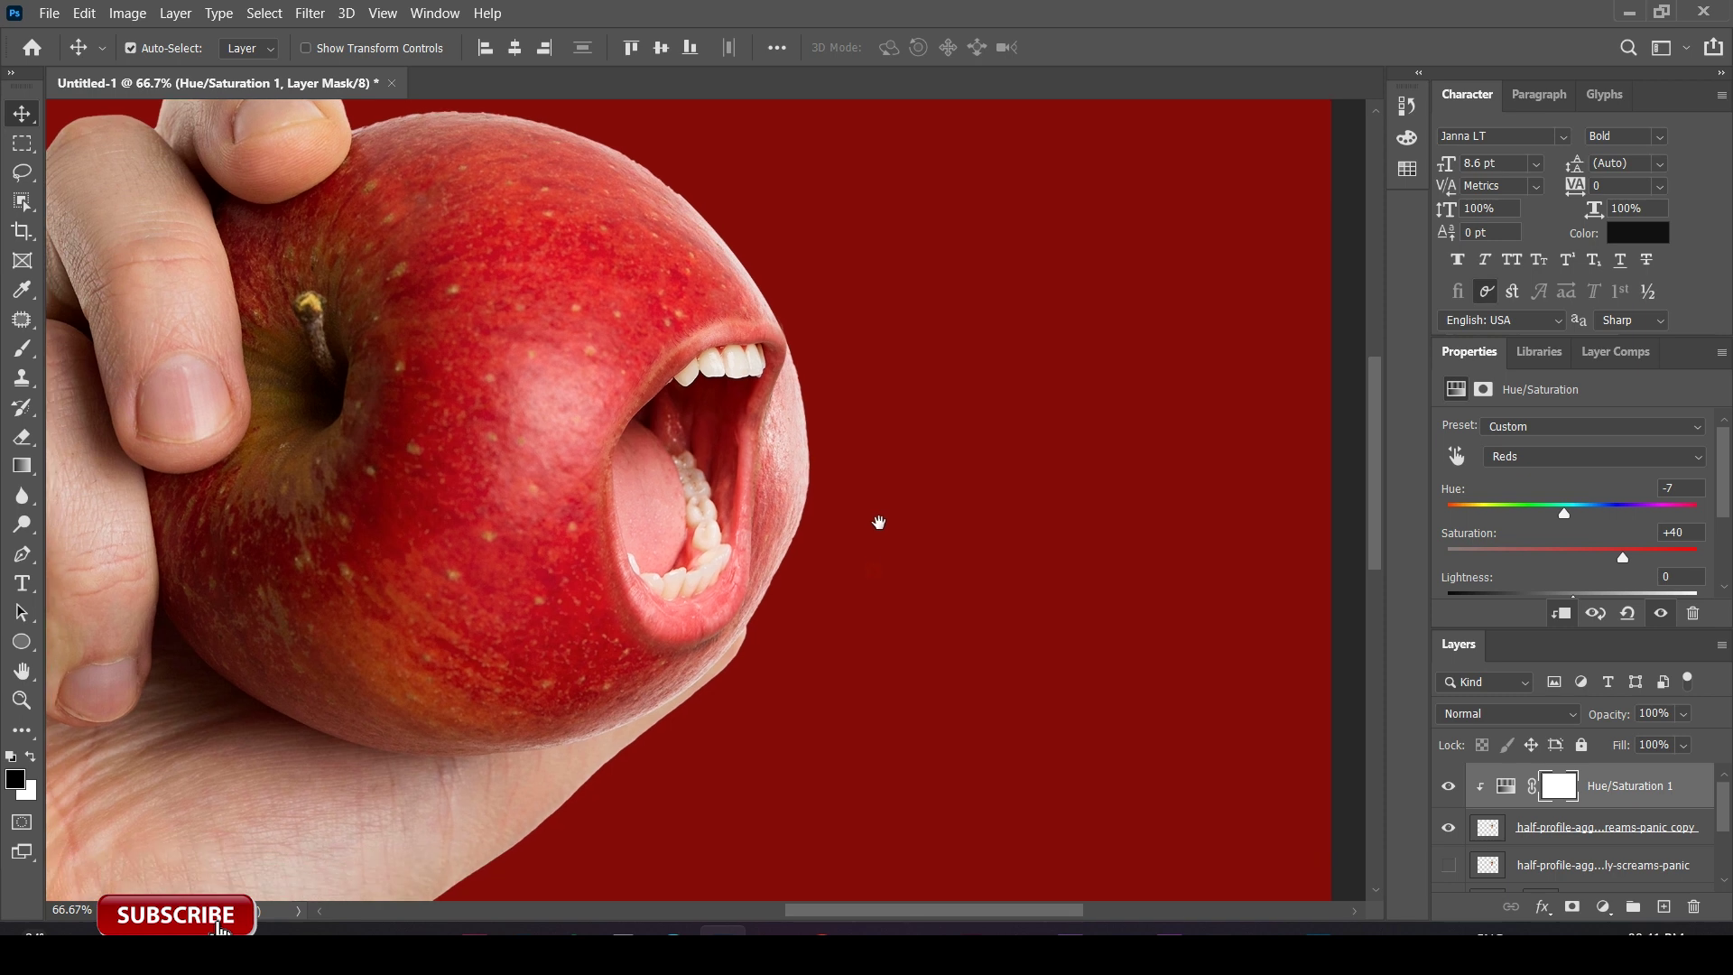
key(ctrl+minus)
key(ctrl+minus)
key(ctrl+plus)
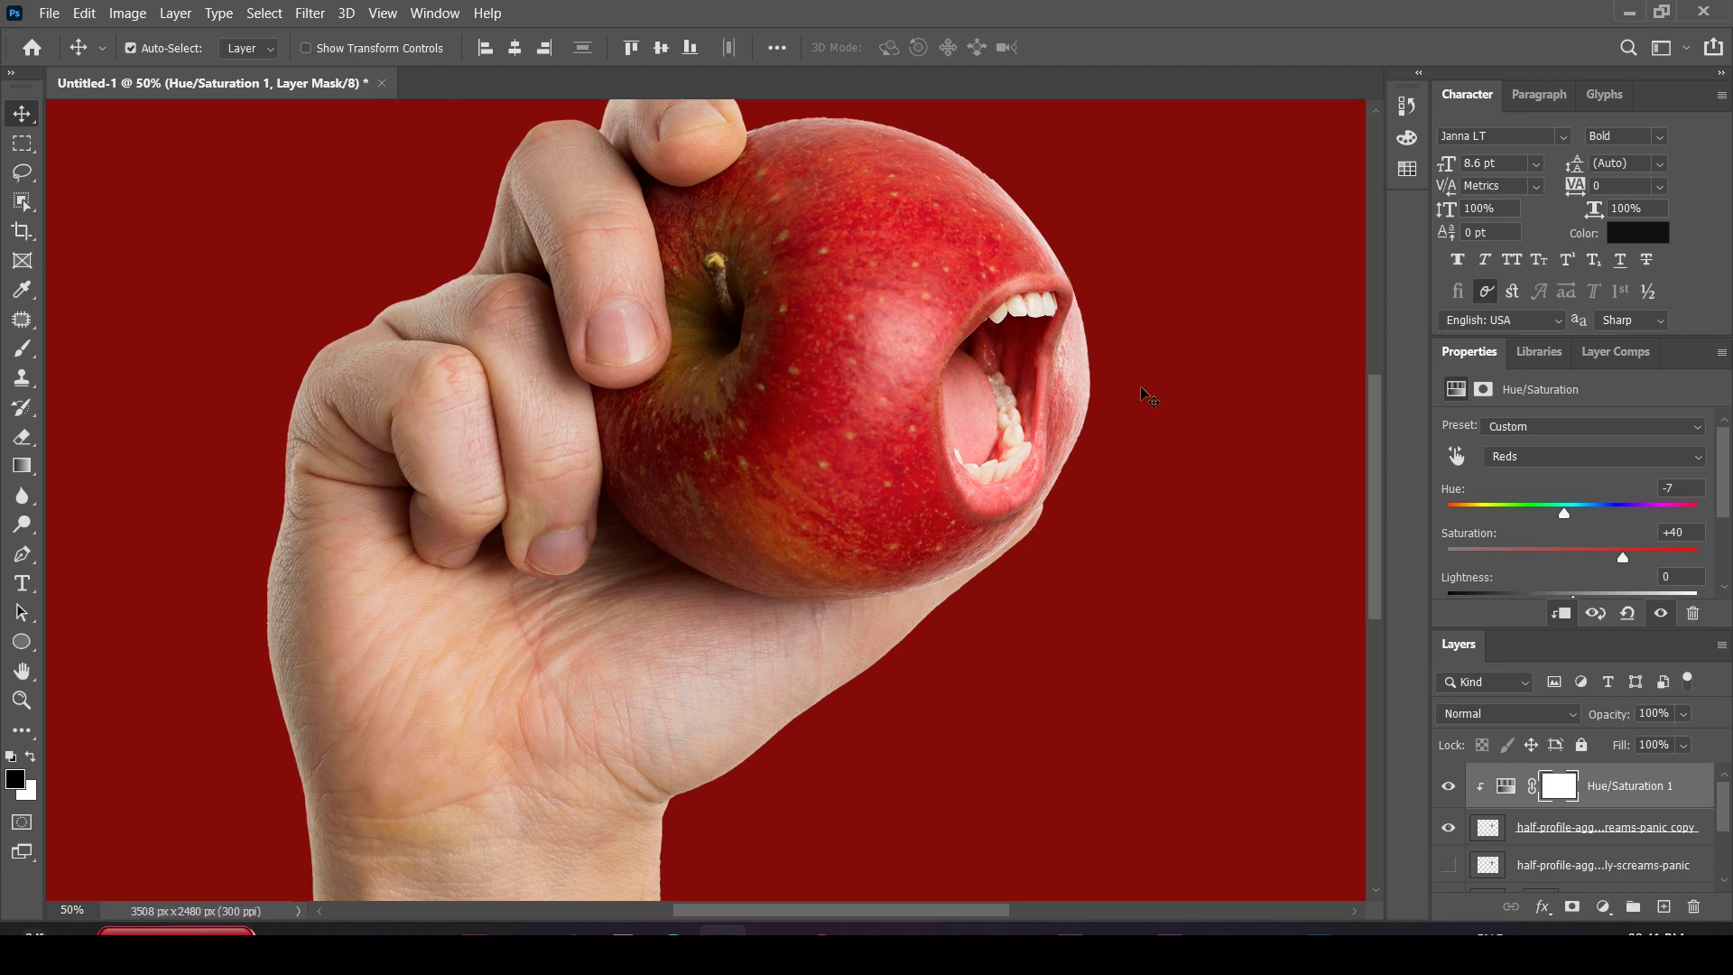
key(ctrl+plus)
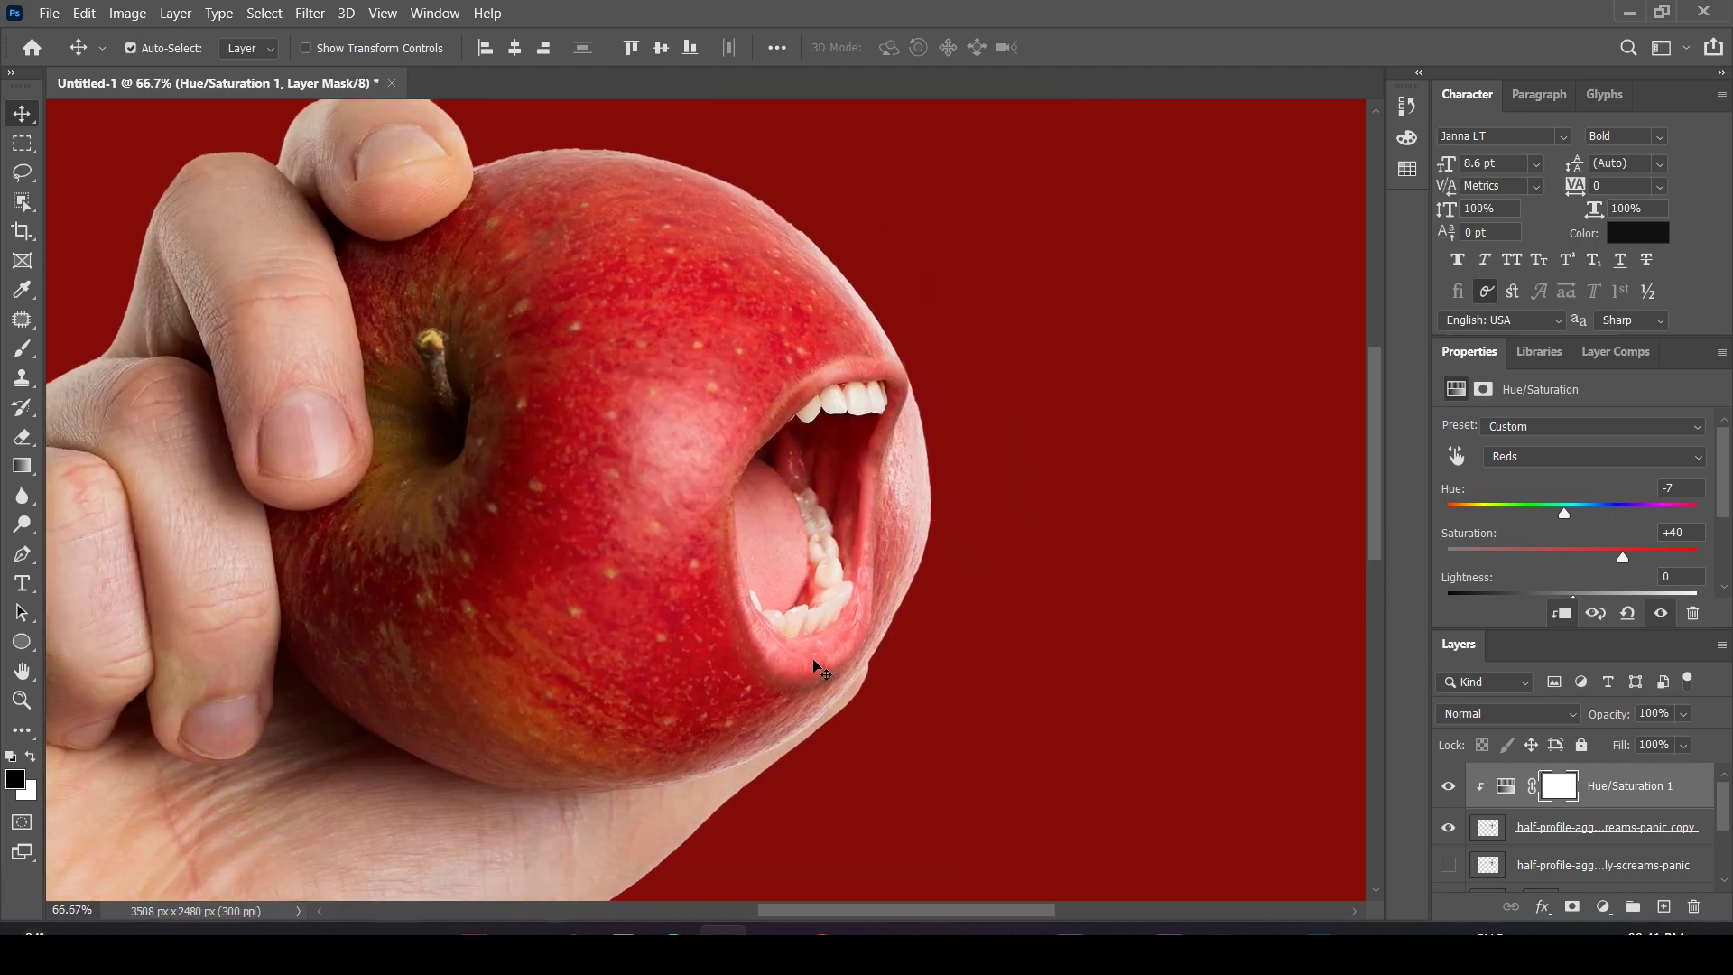
Stretch the mouth layer taller, to about 360 × 688 px.
click(820, 671)
key(ctrl+t)
drag(798, 734, 800, 748)
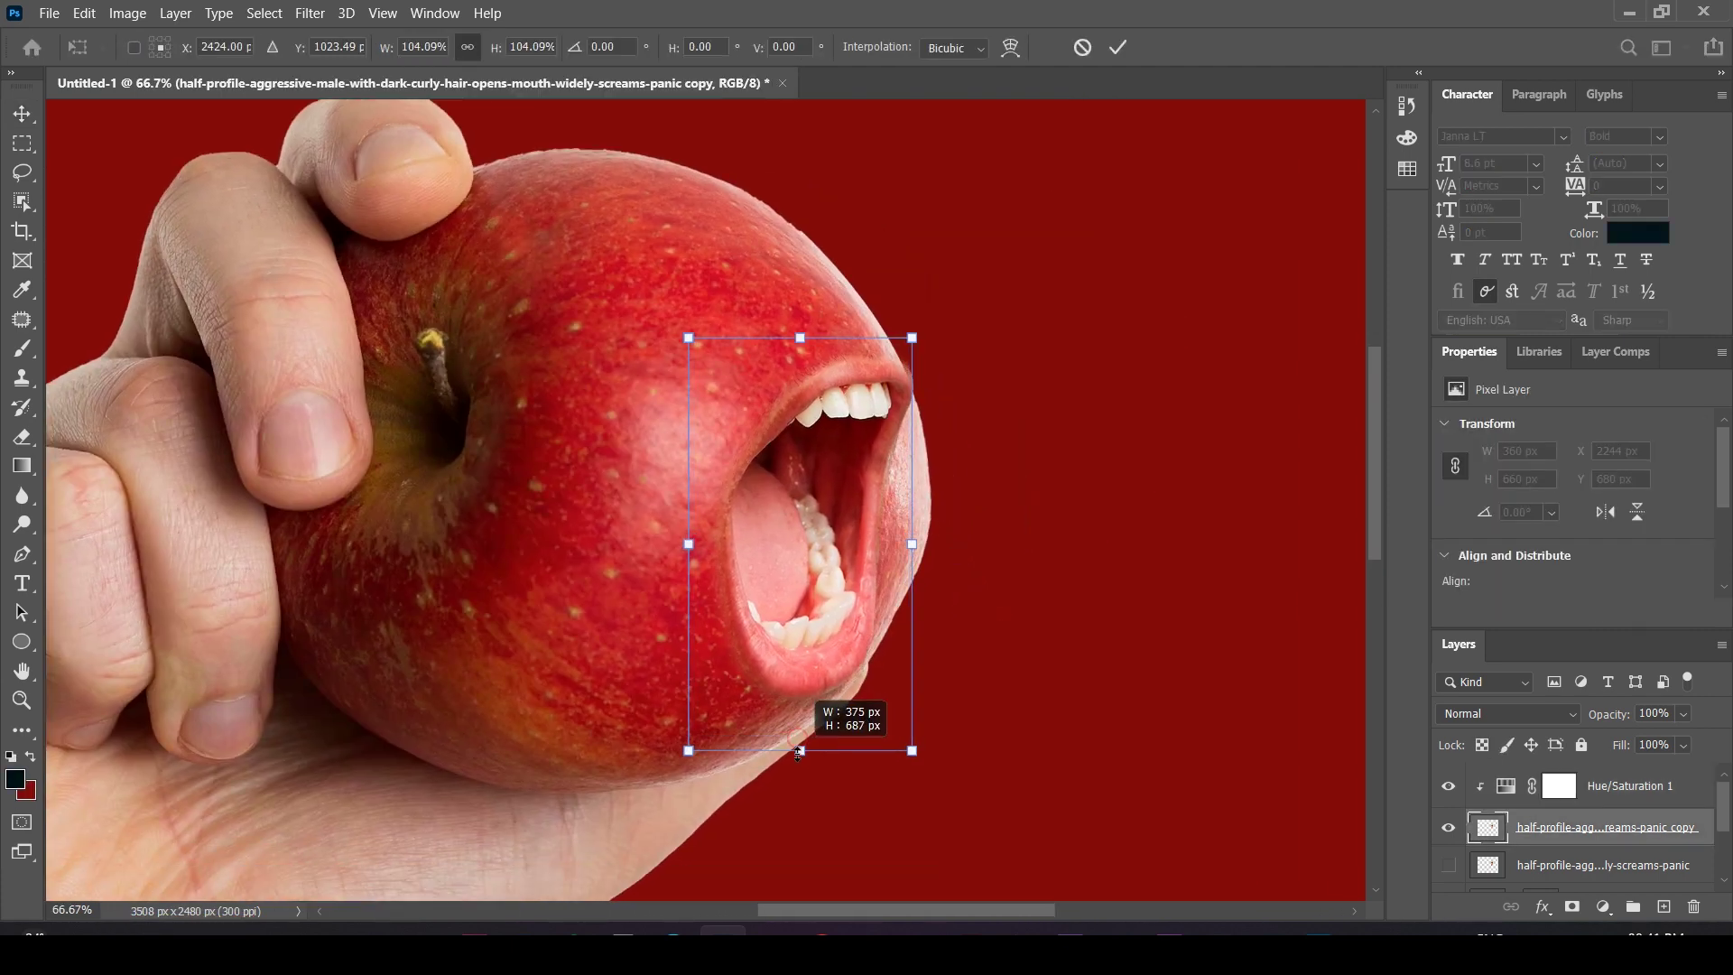
drag(922, 350, 957, 290)
key(Return)
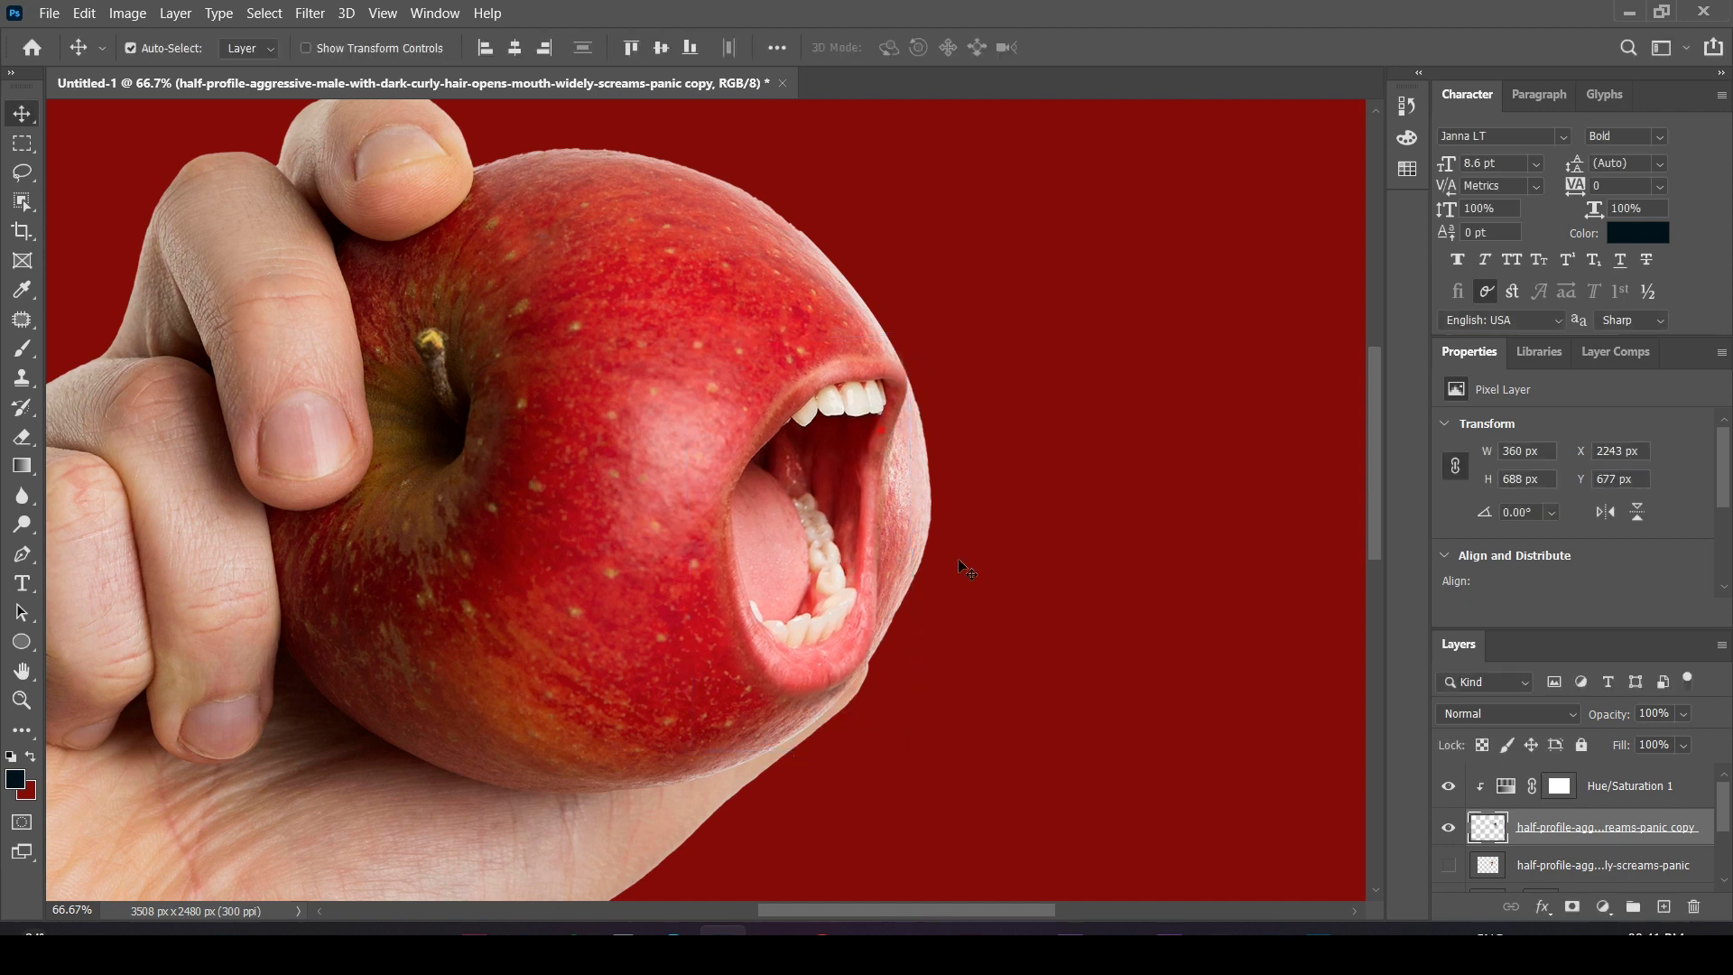
drag(959, 558, 1023, 588)
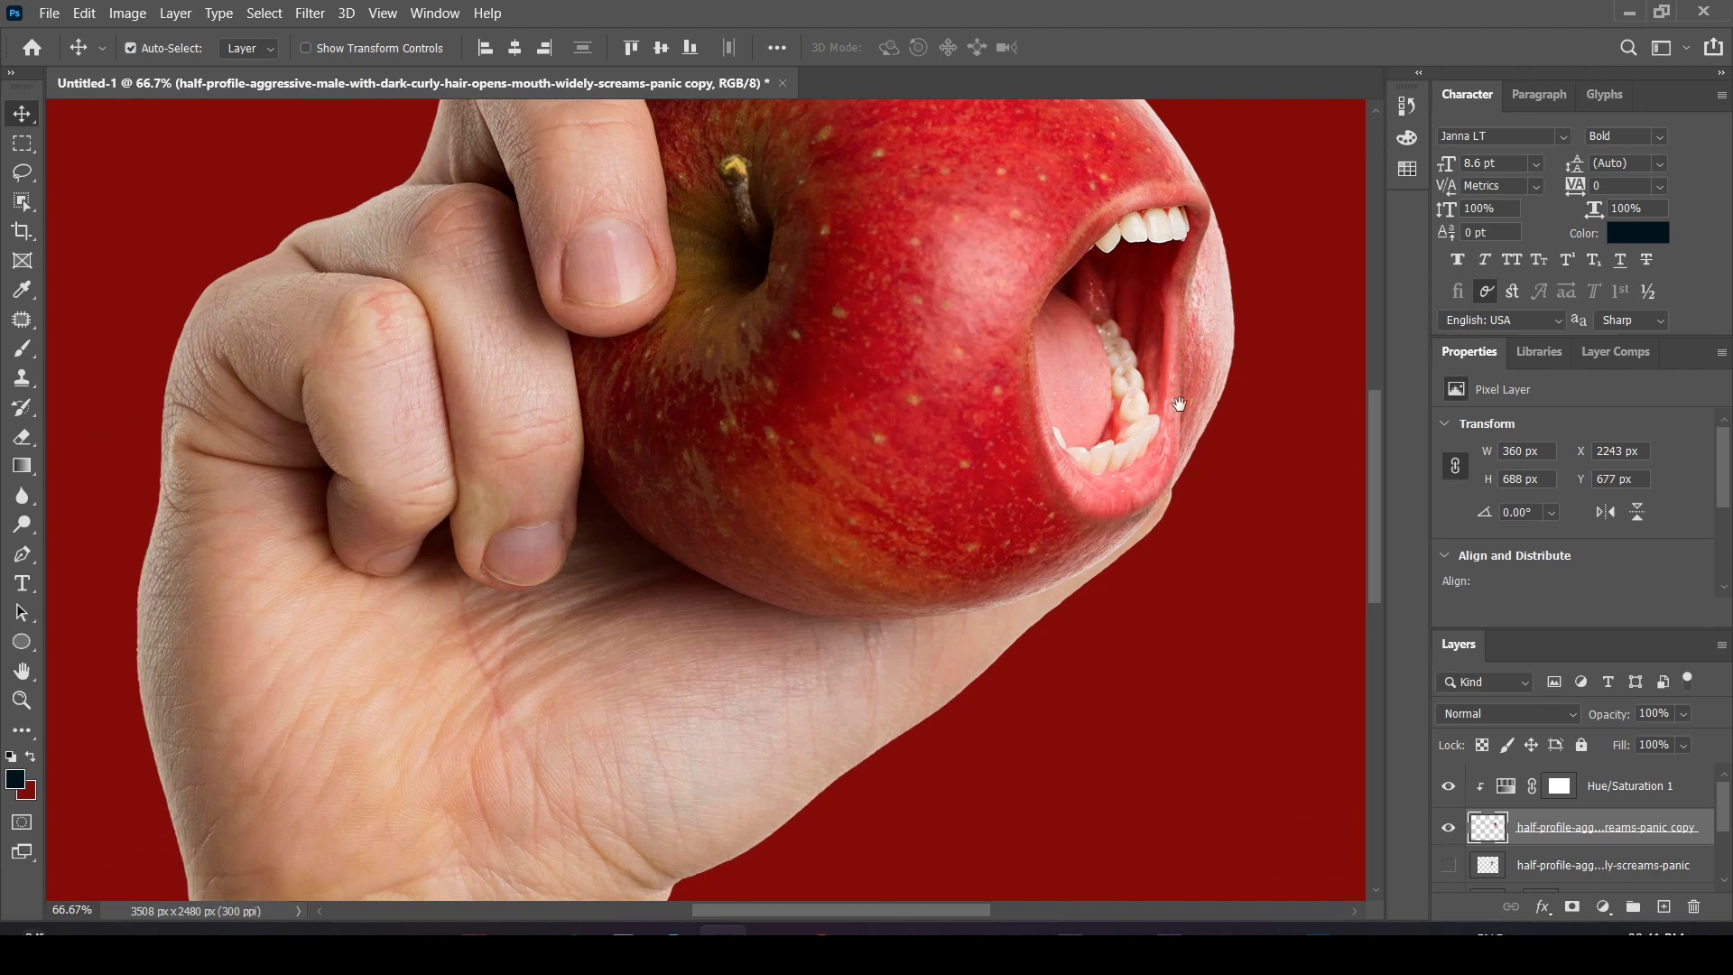
drag(1180, 404, 963, 507)
Start a Pen path with three anchors down the lip's right edge.
click(30, 177)
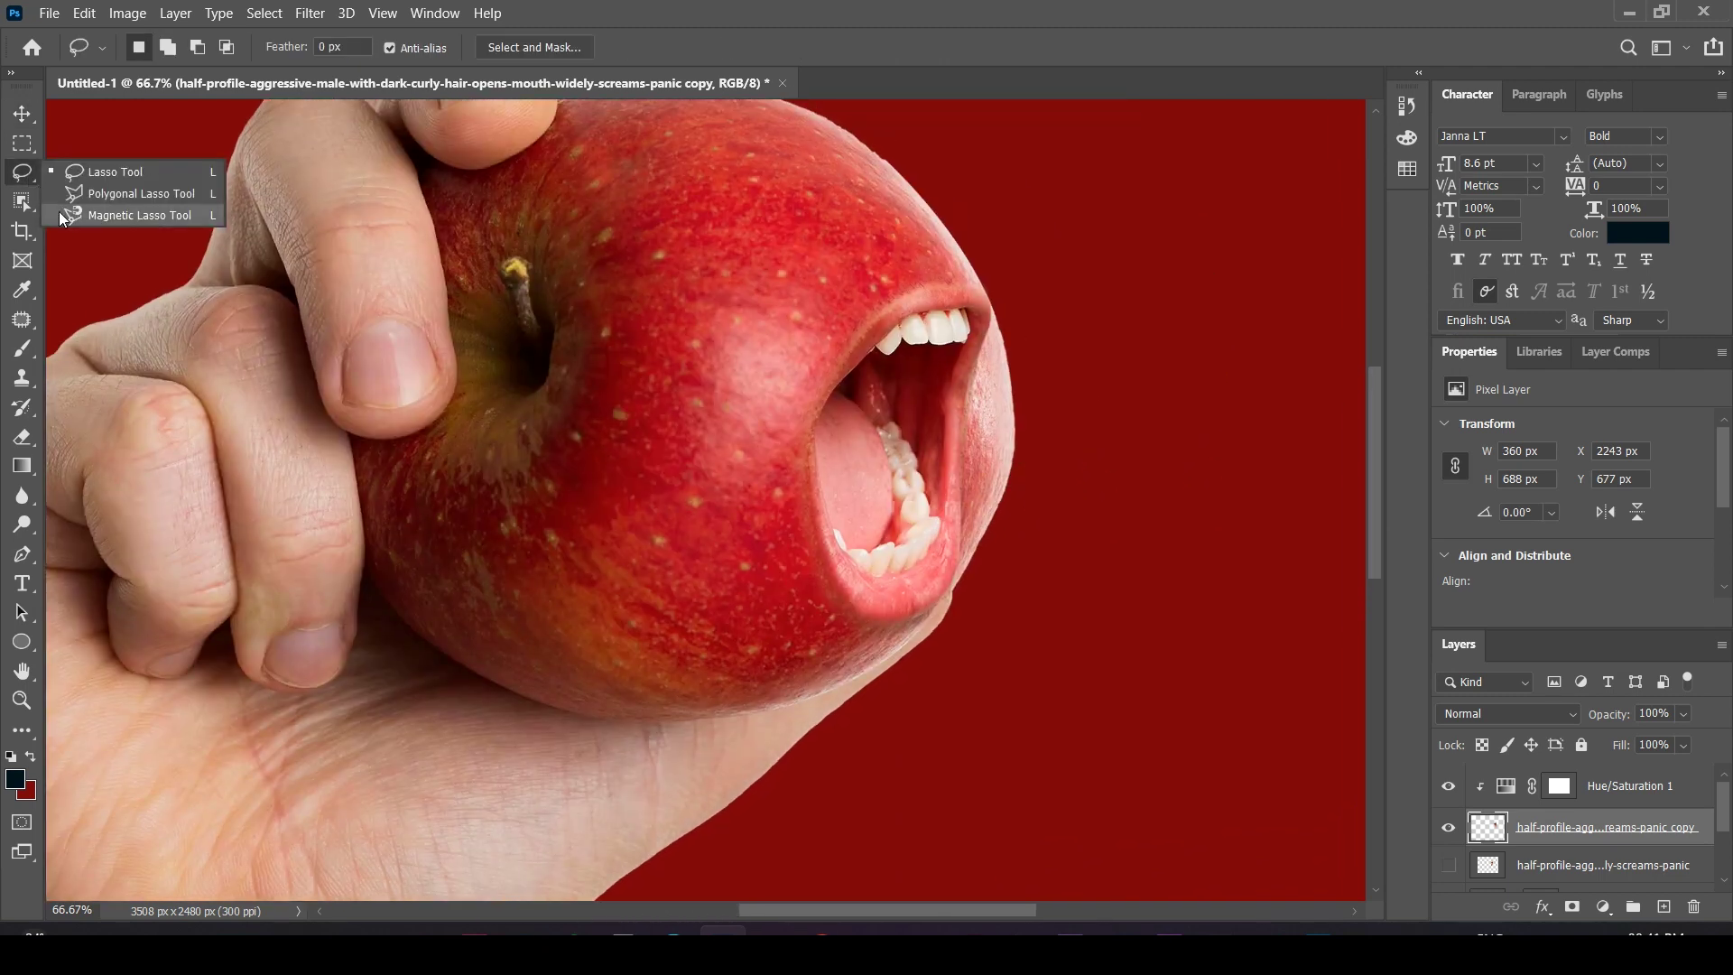
key(p)
click(995, 317)
click(997, 412)
click(992, 448)
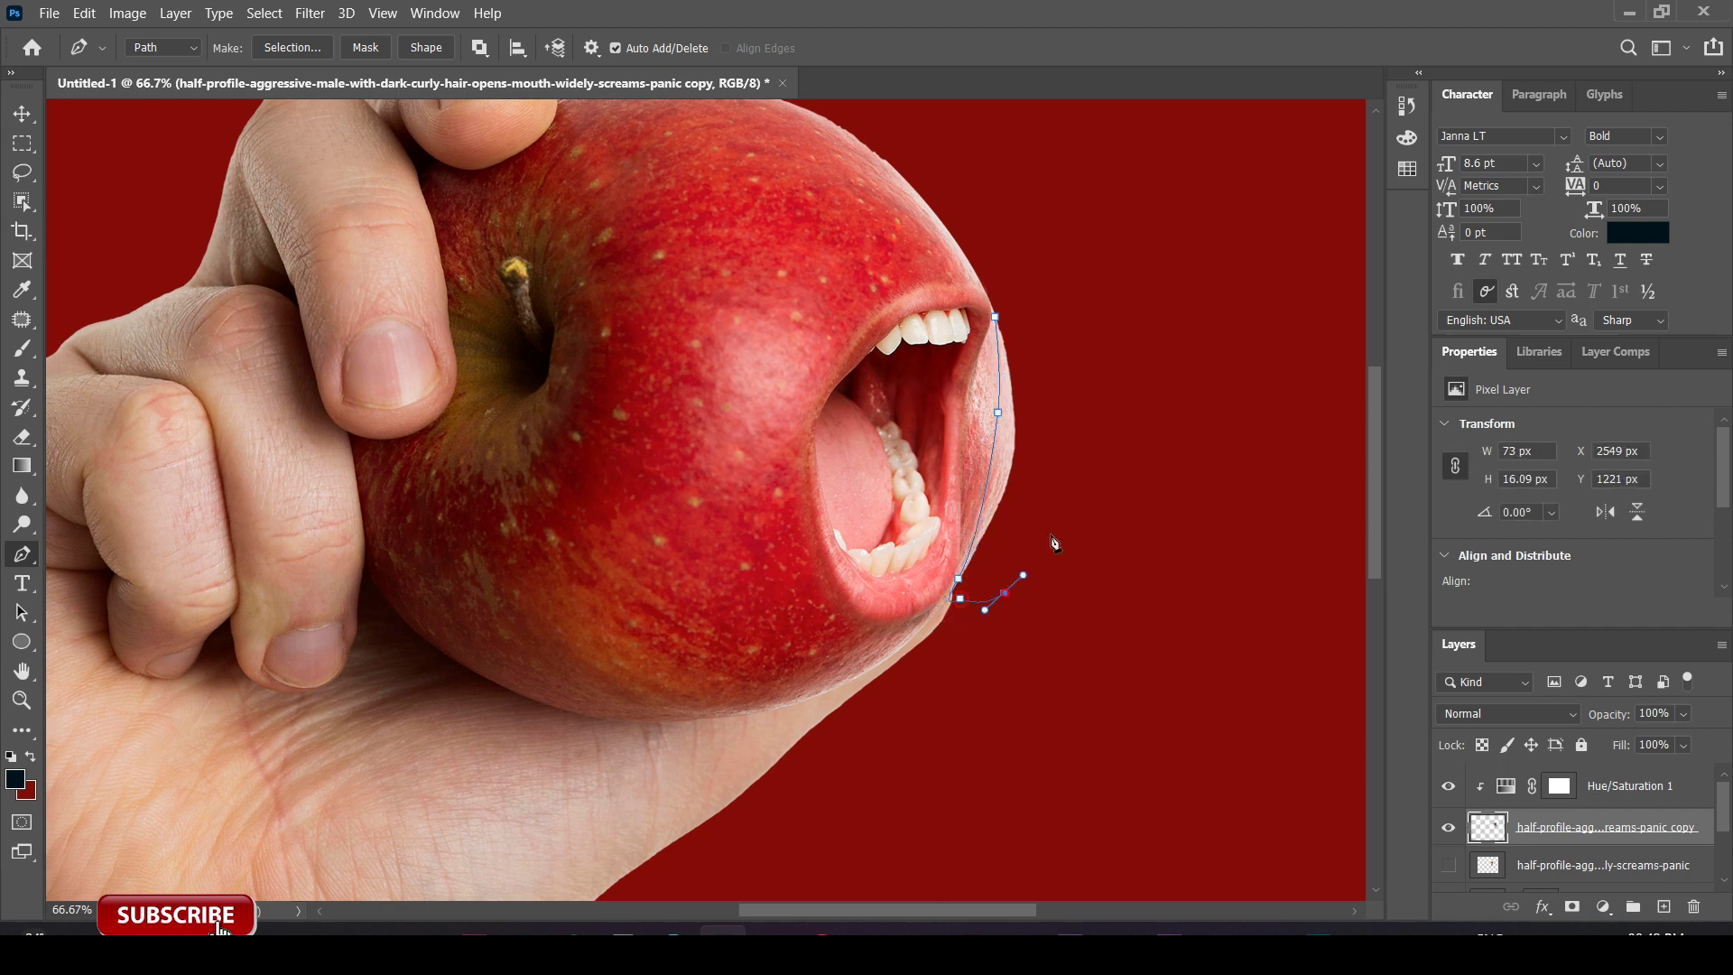
Close the path around the protruding apple edge and delete it from the hand-holding-apple layer.
drag(969, 598, 1040, 565)
click(1066, 496)
click(1072, 433)
click(1068, 374)
click(995, 317)
key(ctrl+Return)
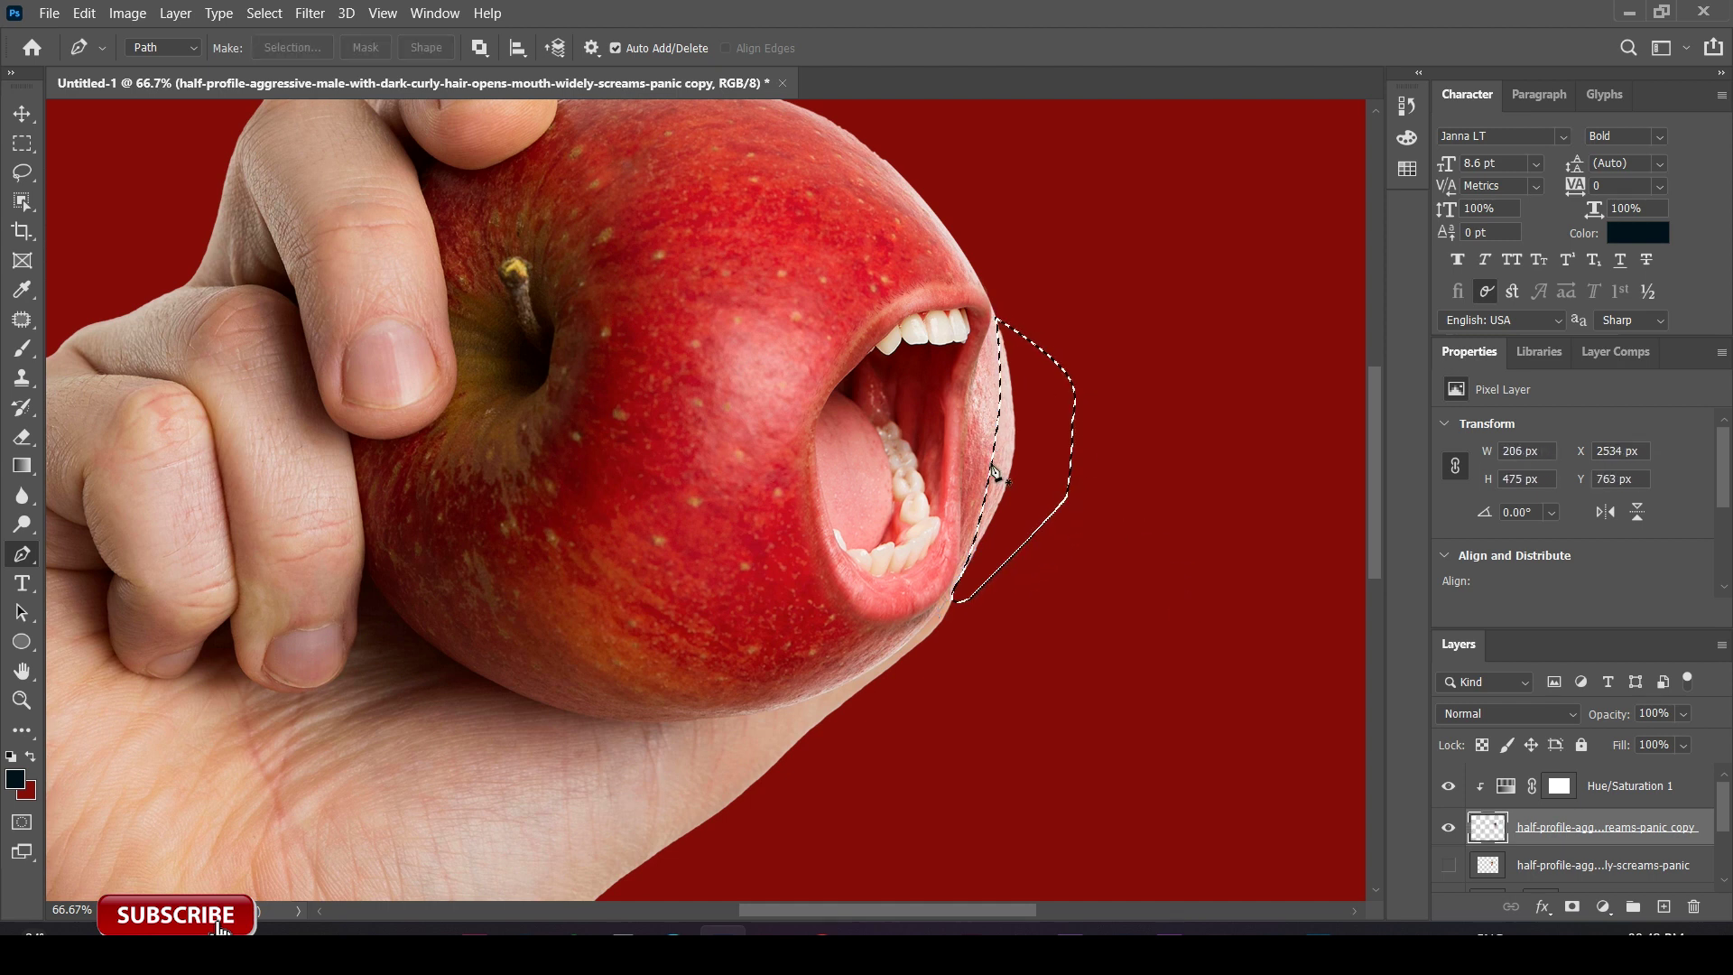
key(v)
click(749, 325)
key(Delete)
key(ctrl+d)
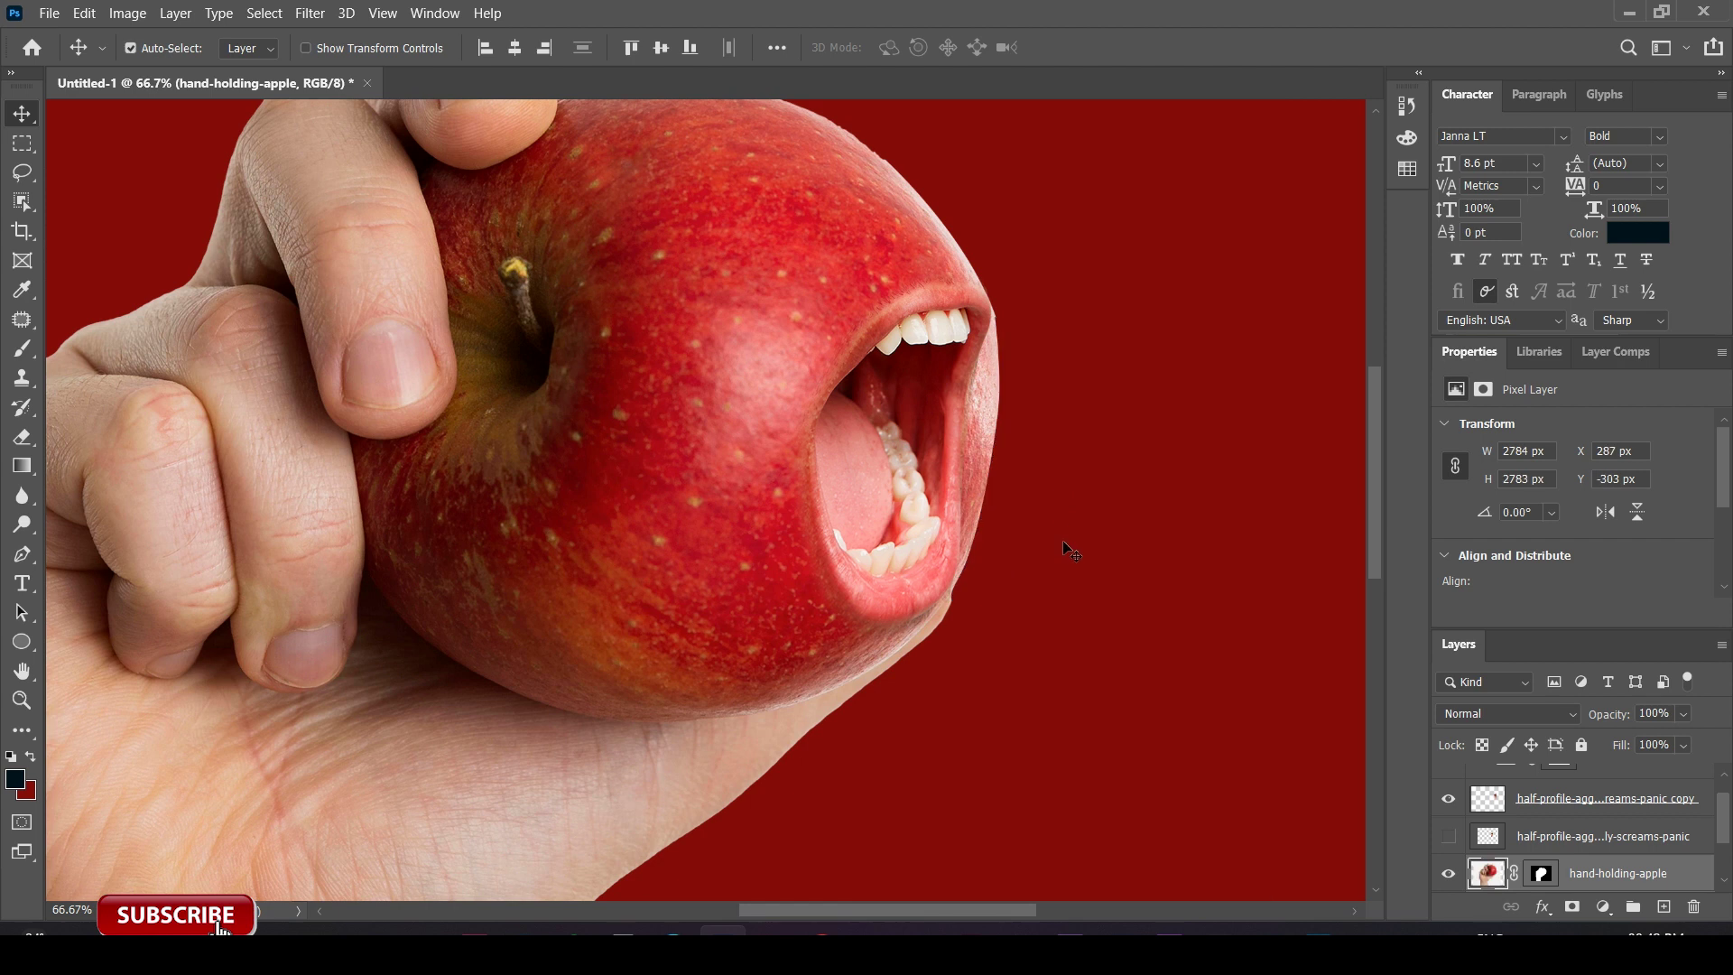
At close zoom, trace and select the remaining sliver beyond the lip edge.
key(ctrl+minus)
key(ctrl+minus)
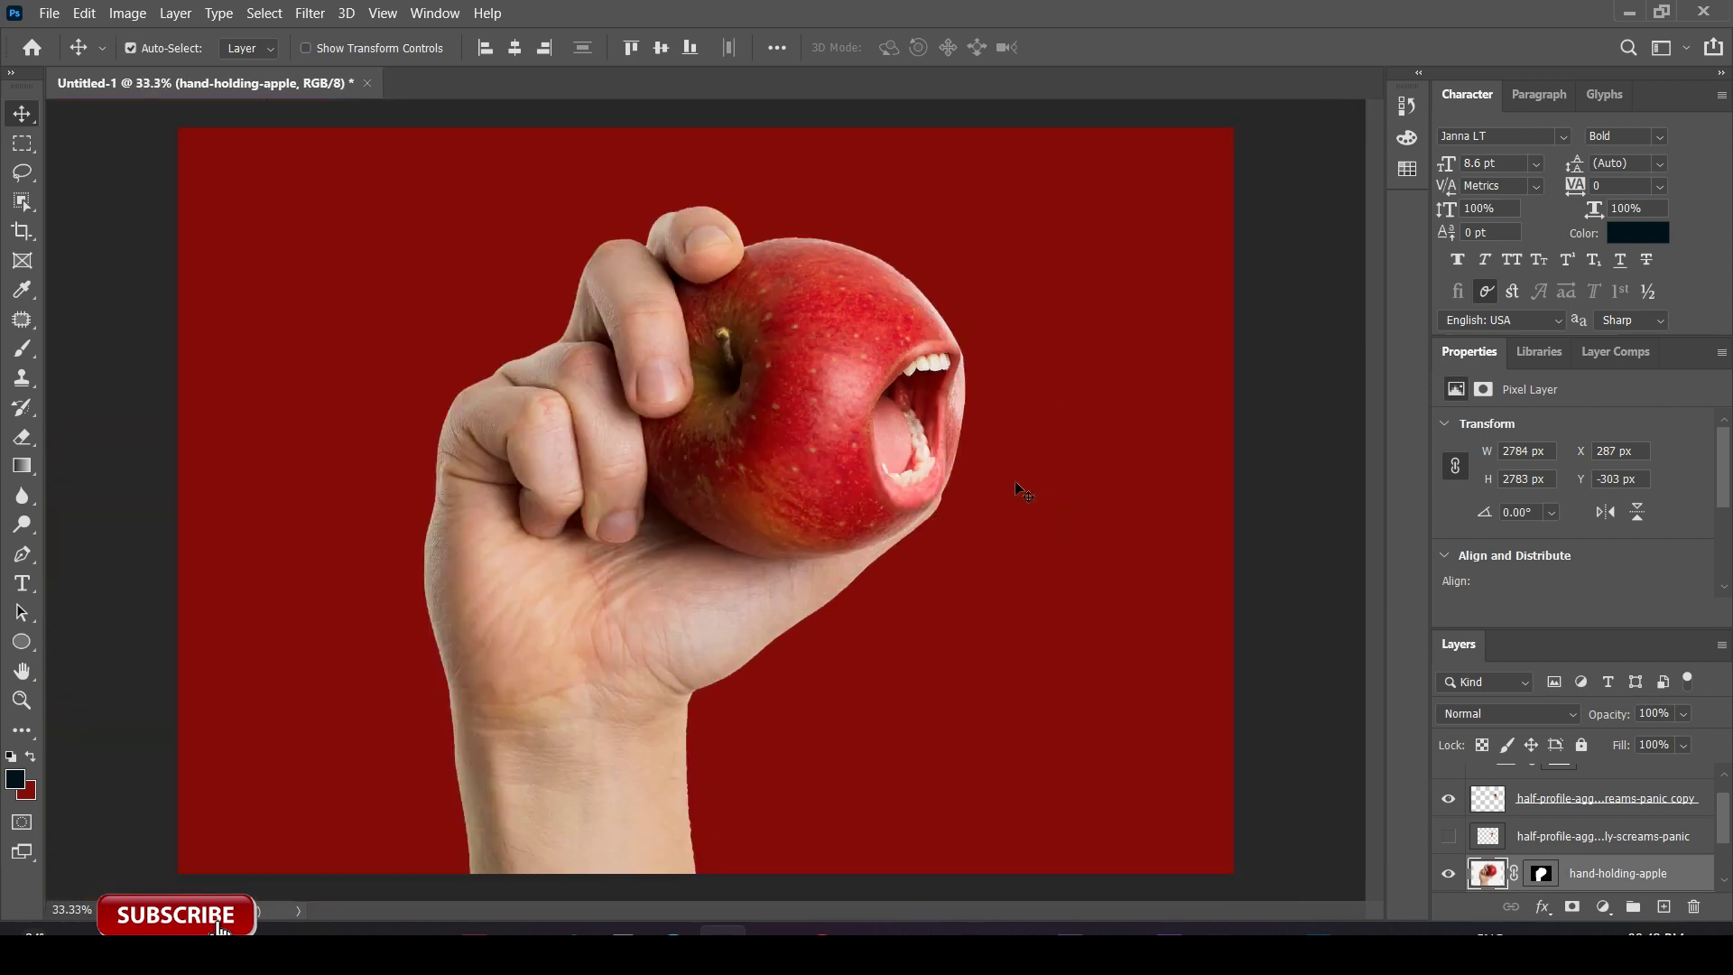
key(ctrl+plus)
key(ctrl+plus)
mouse_move(1038, 424)
mouse_down()
mouse_move(1022, 462)
mouse_move(1046, 561)
mouse_up()
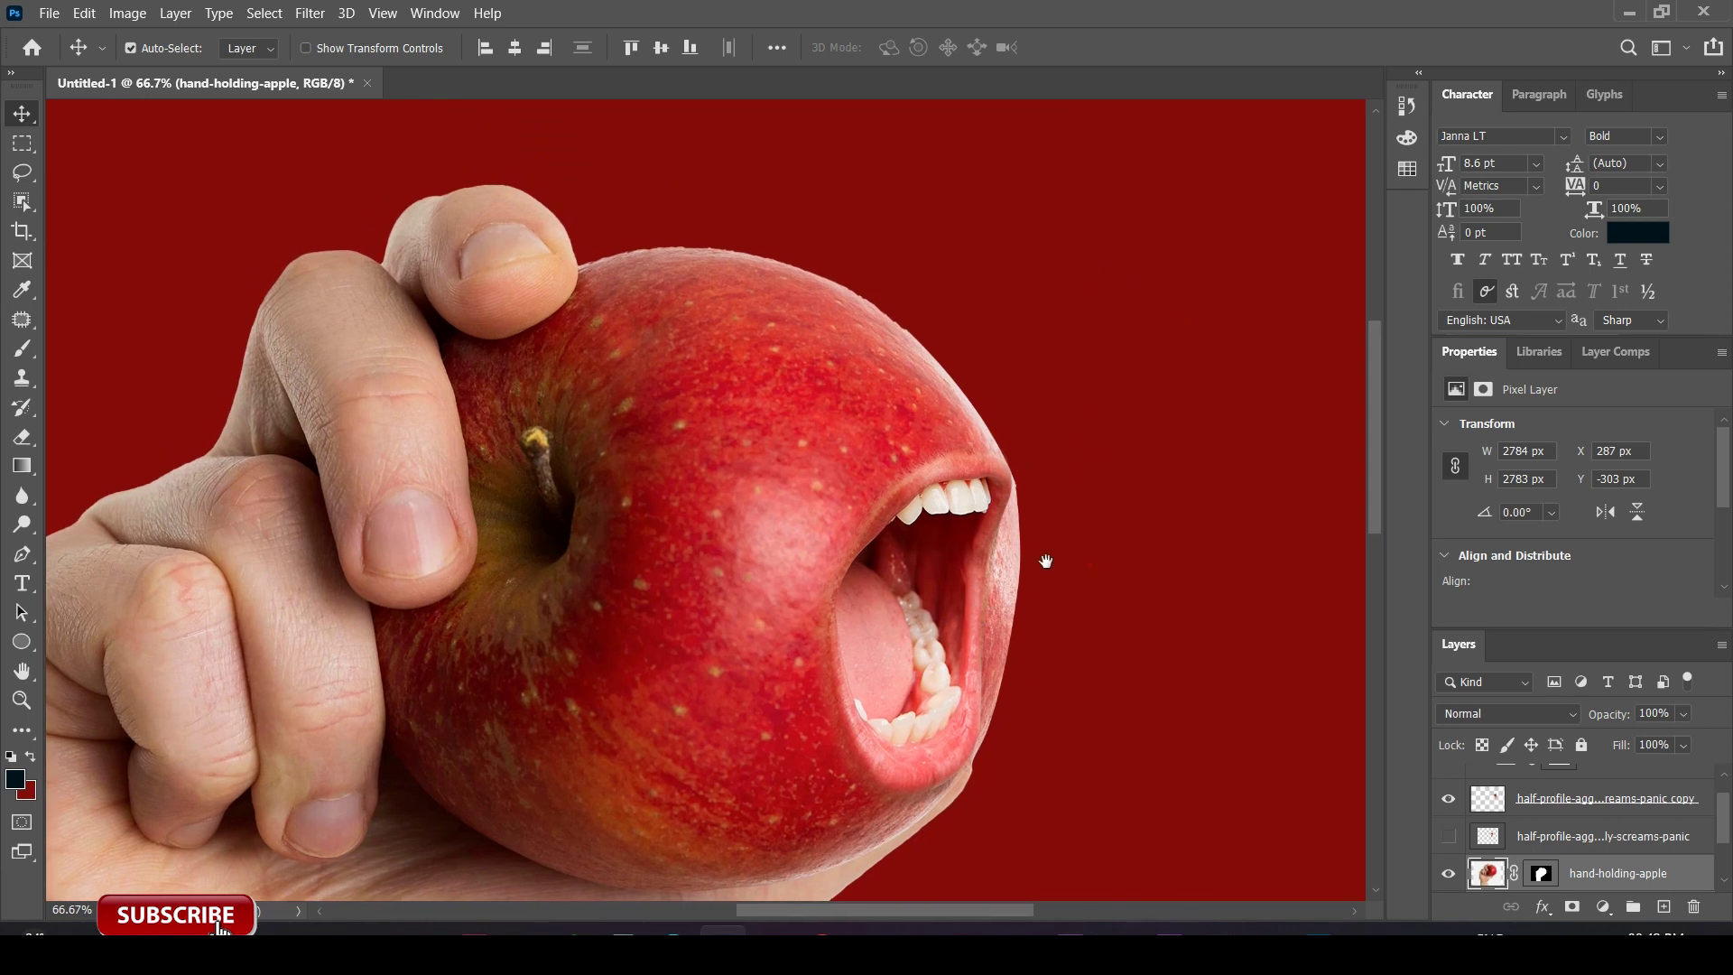
key(ctrl+plus)
key(ctrl+plus)
key(ctrl+plus)
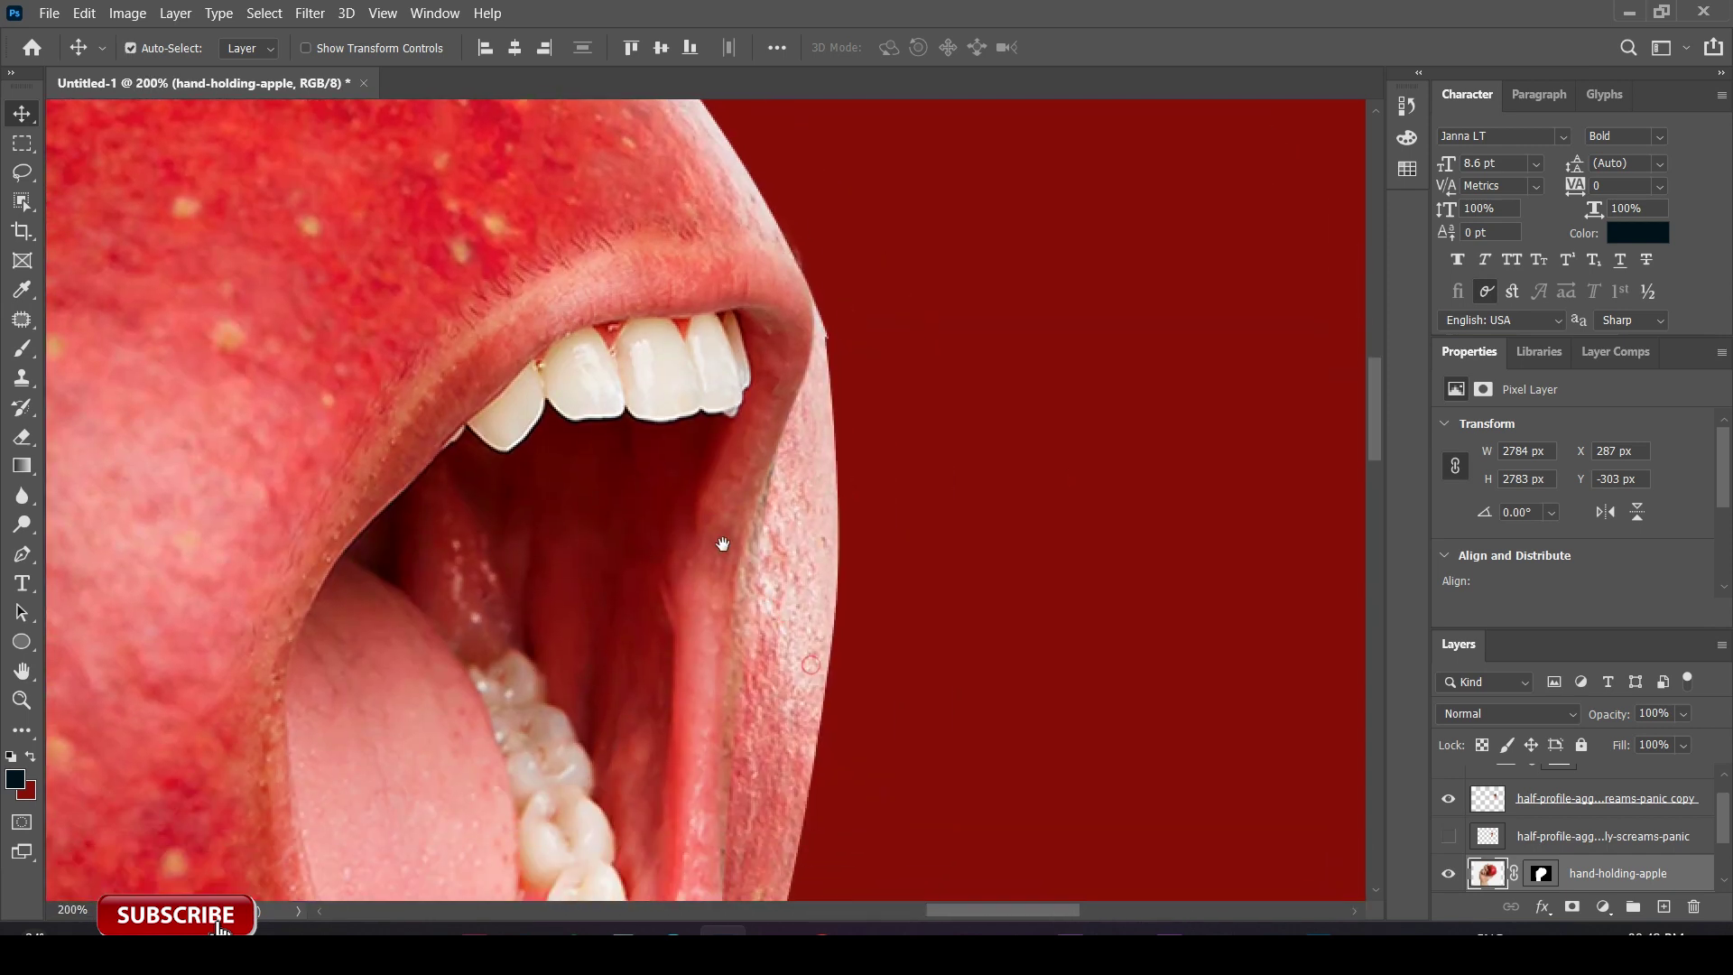
click(25, 555)
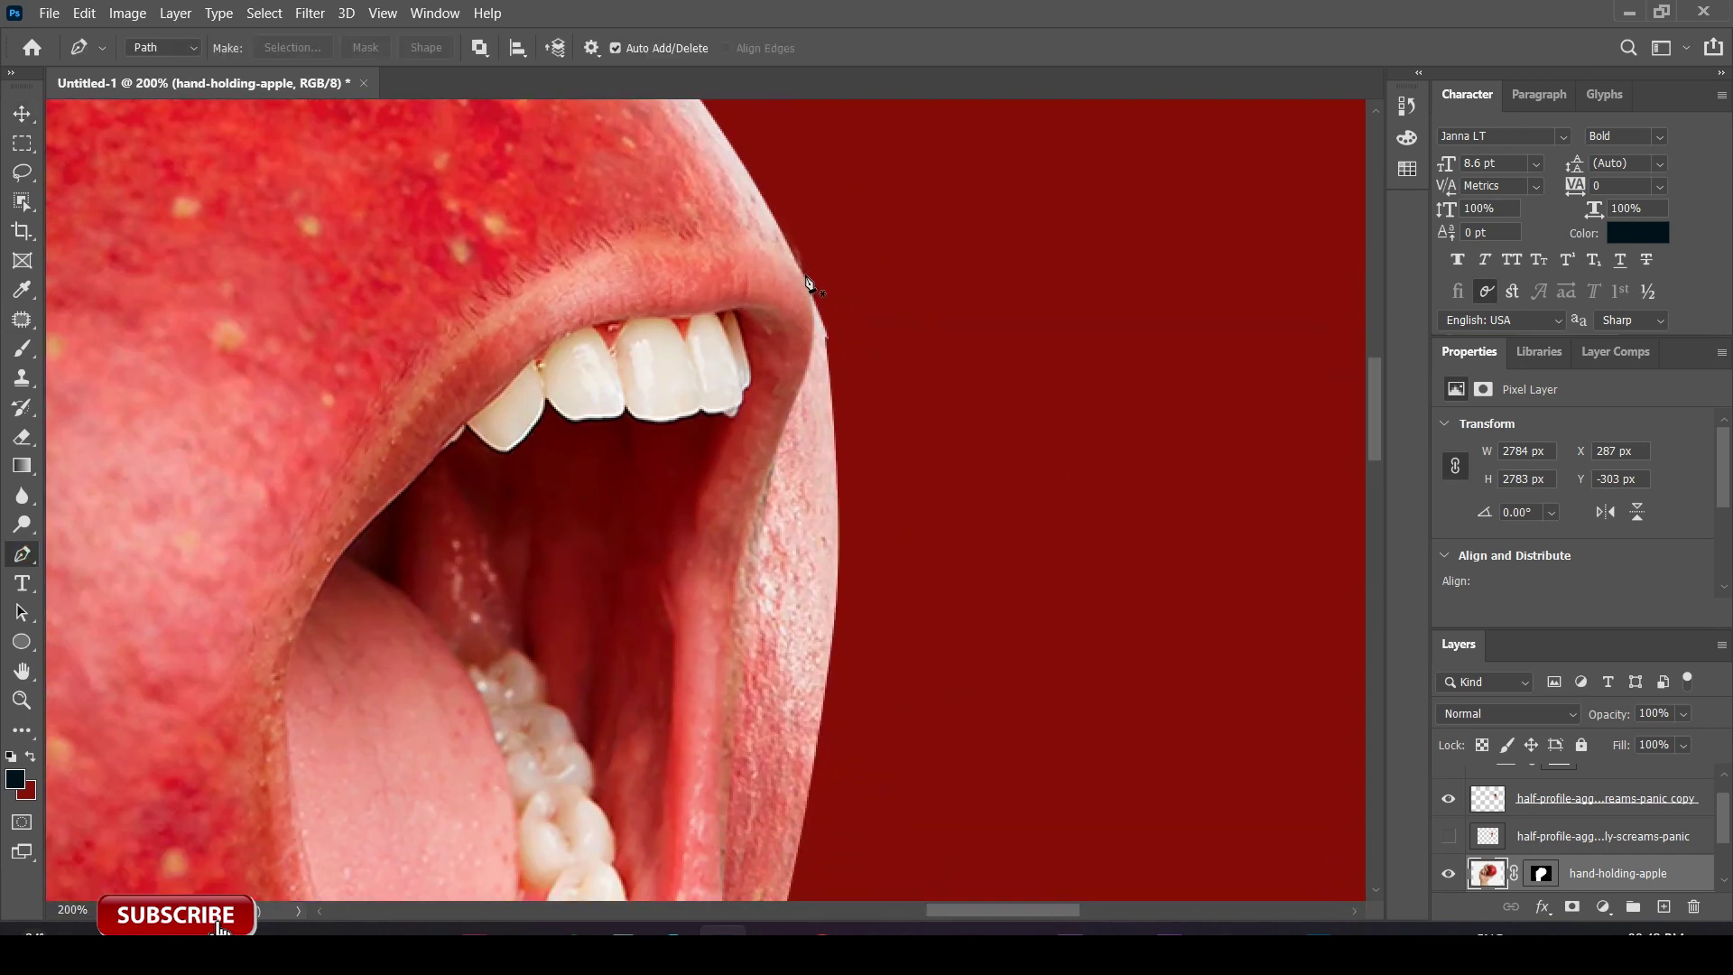
click(804, 273)
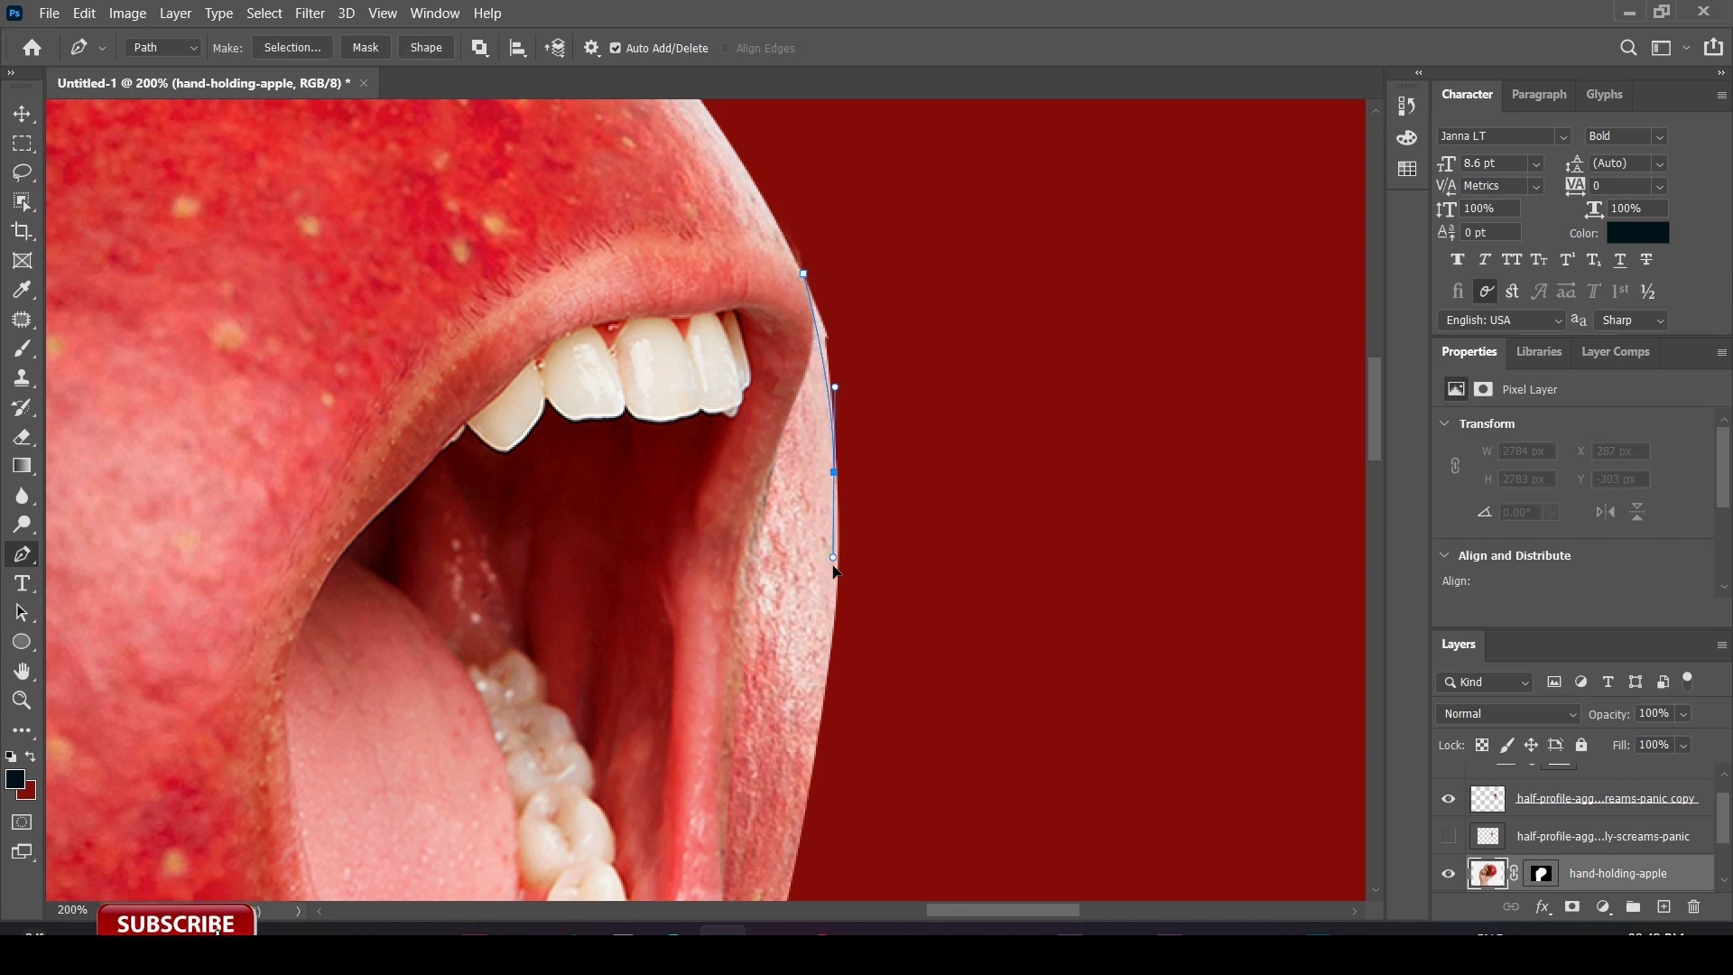
drag(836, 481, 841, 560)
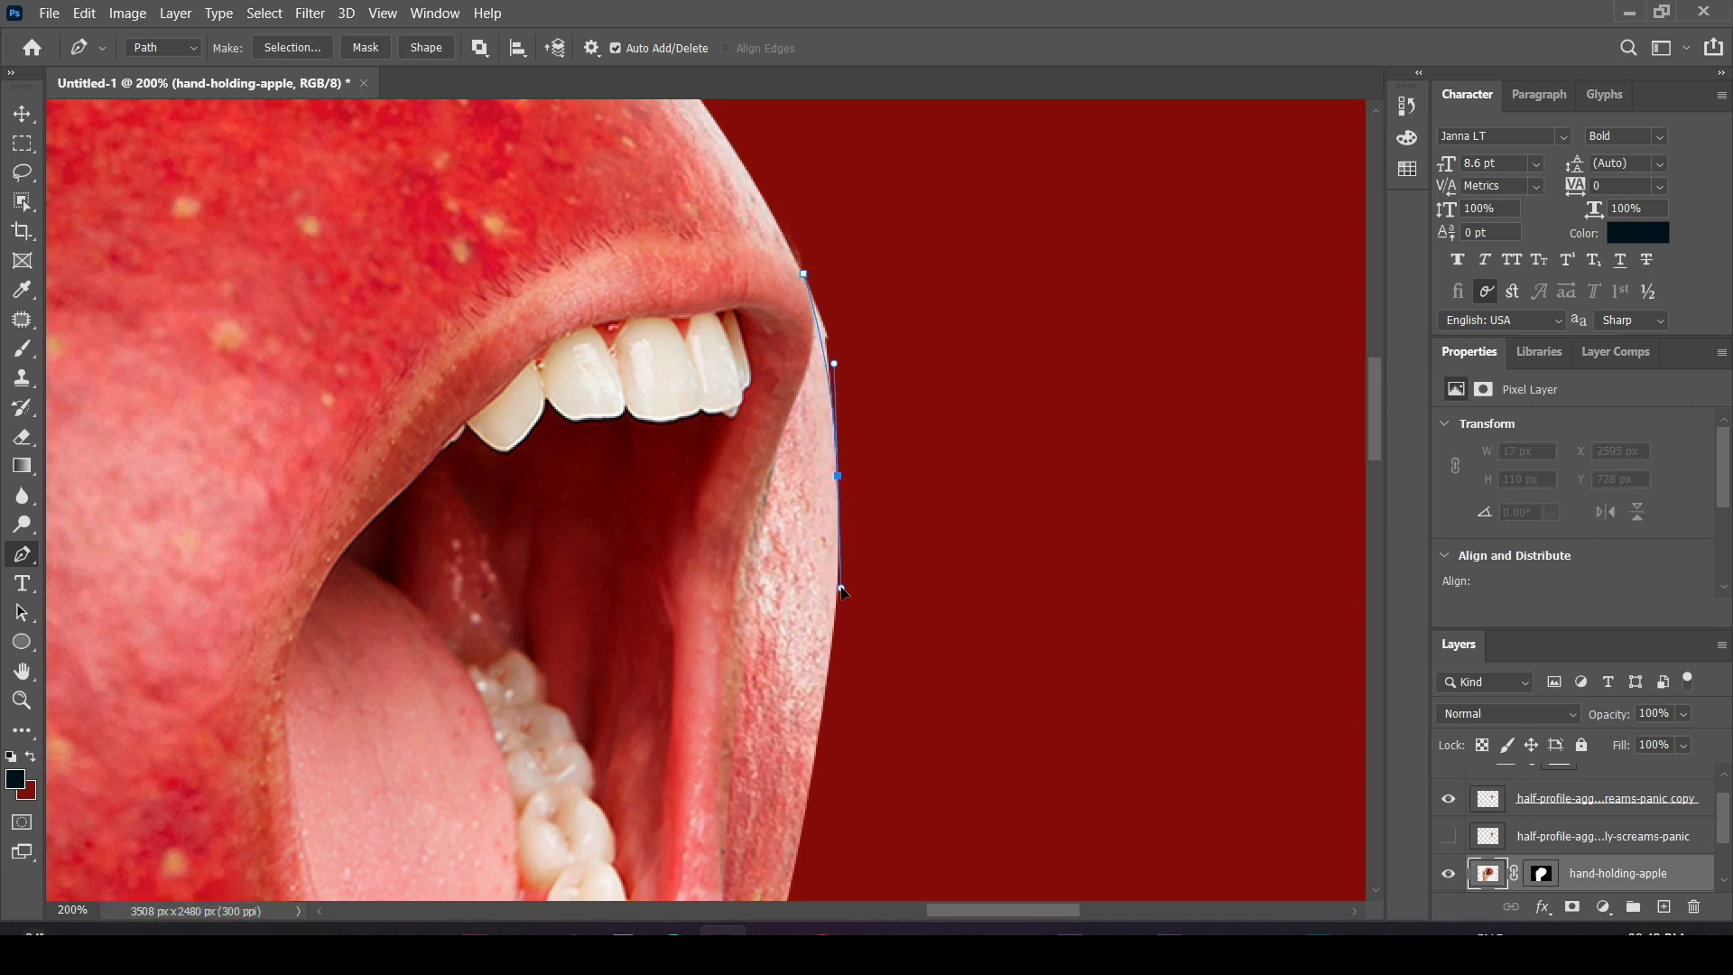
drag(920, 366, 886, 301)
key(ctrl+Return)
key(ctrl+d)
Fit the whole image in view and select the background layer.
key(ctrl+0)
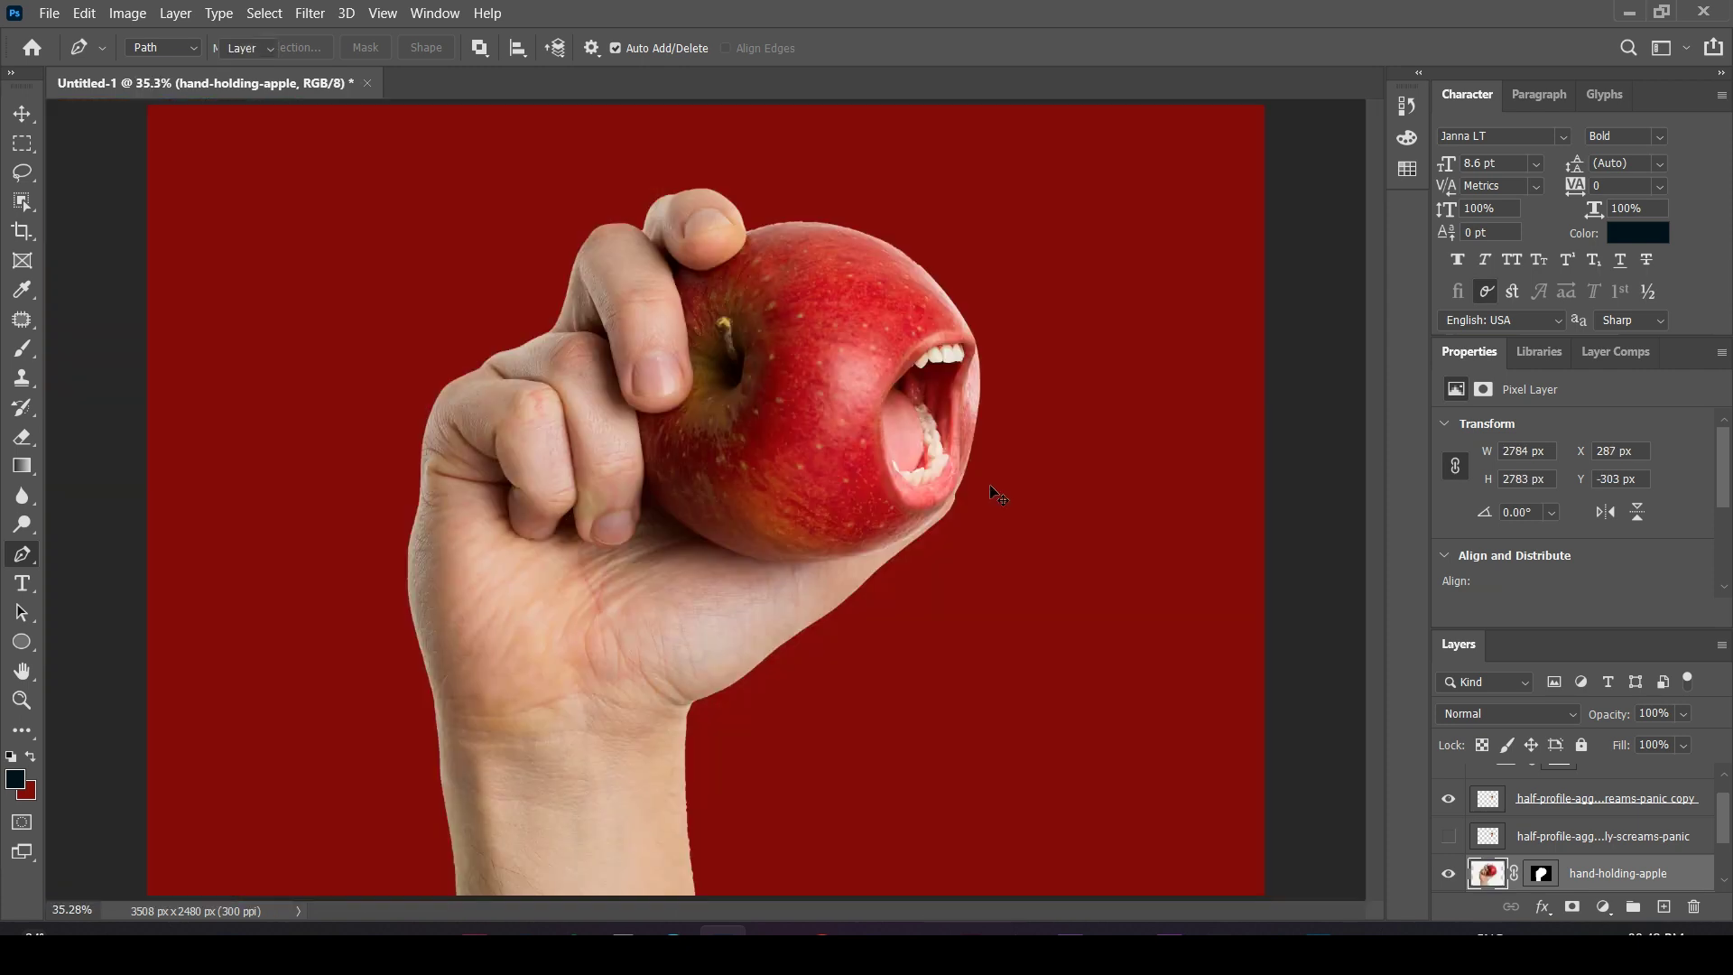
key(v)
click(1054, 598)
Add a new layer and draw a bright red radial gradient behind the apple.
click(1666, 907)
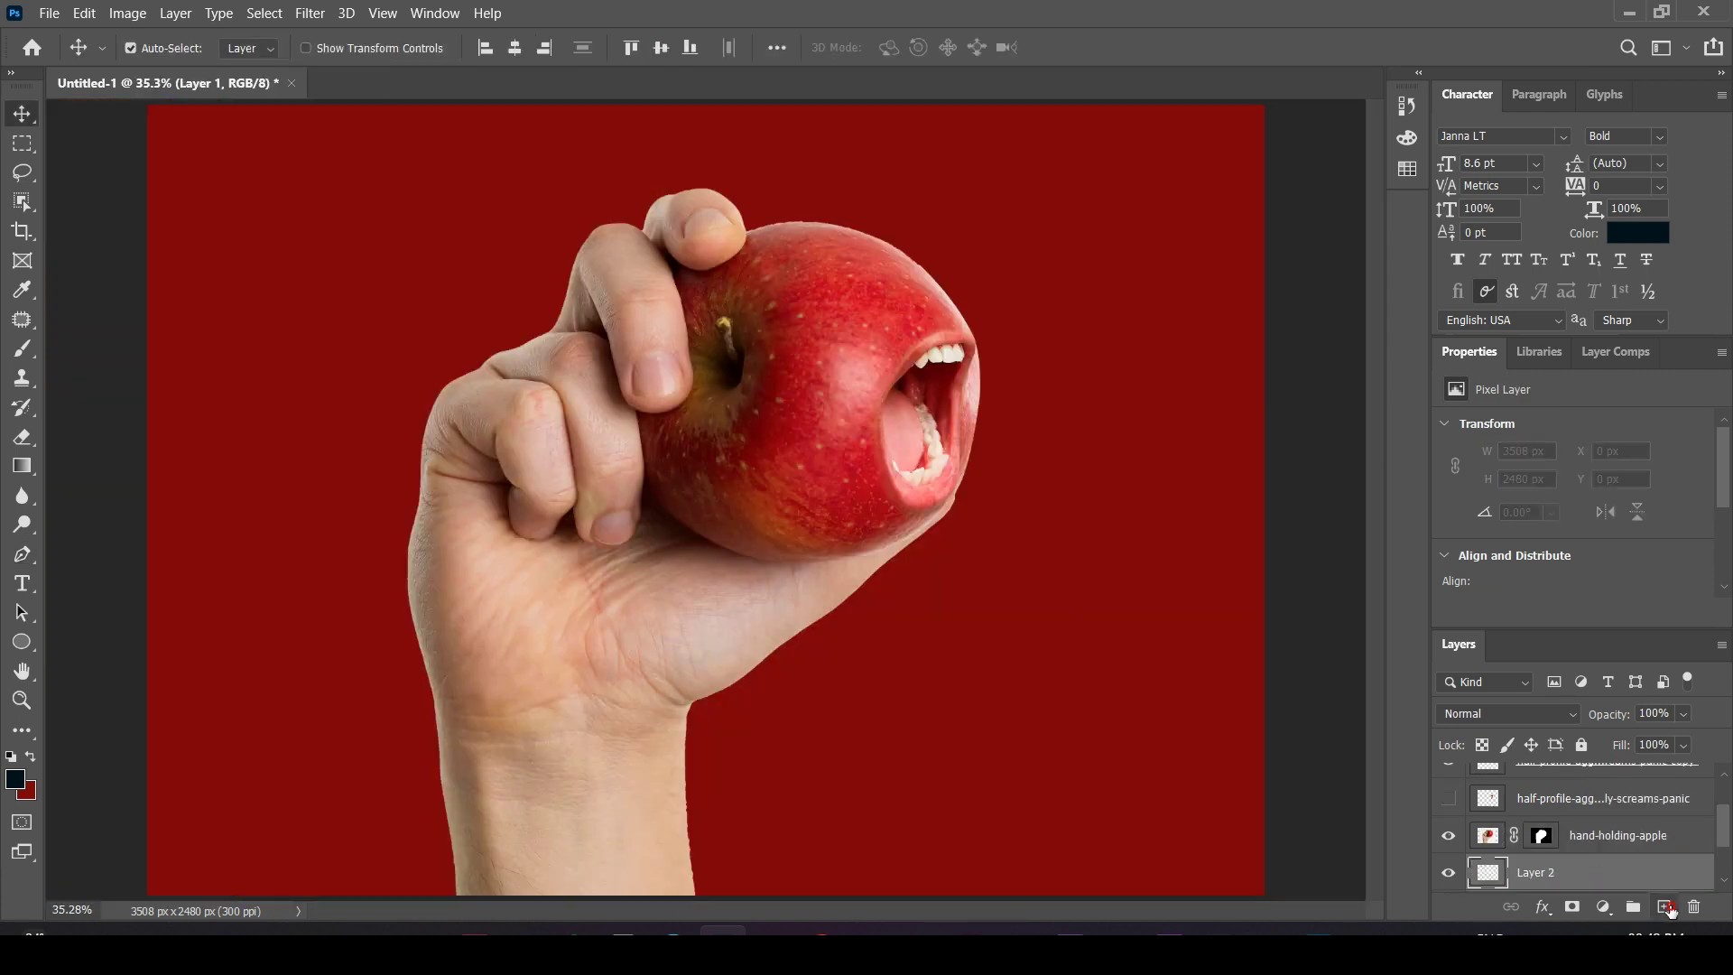
click(21, 466)
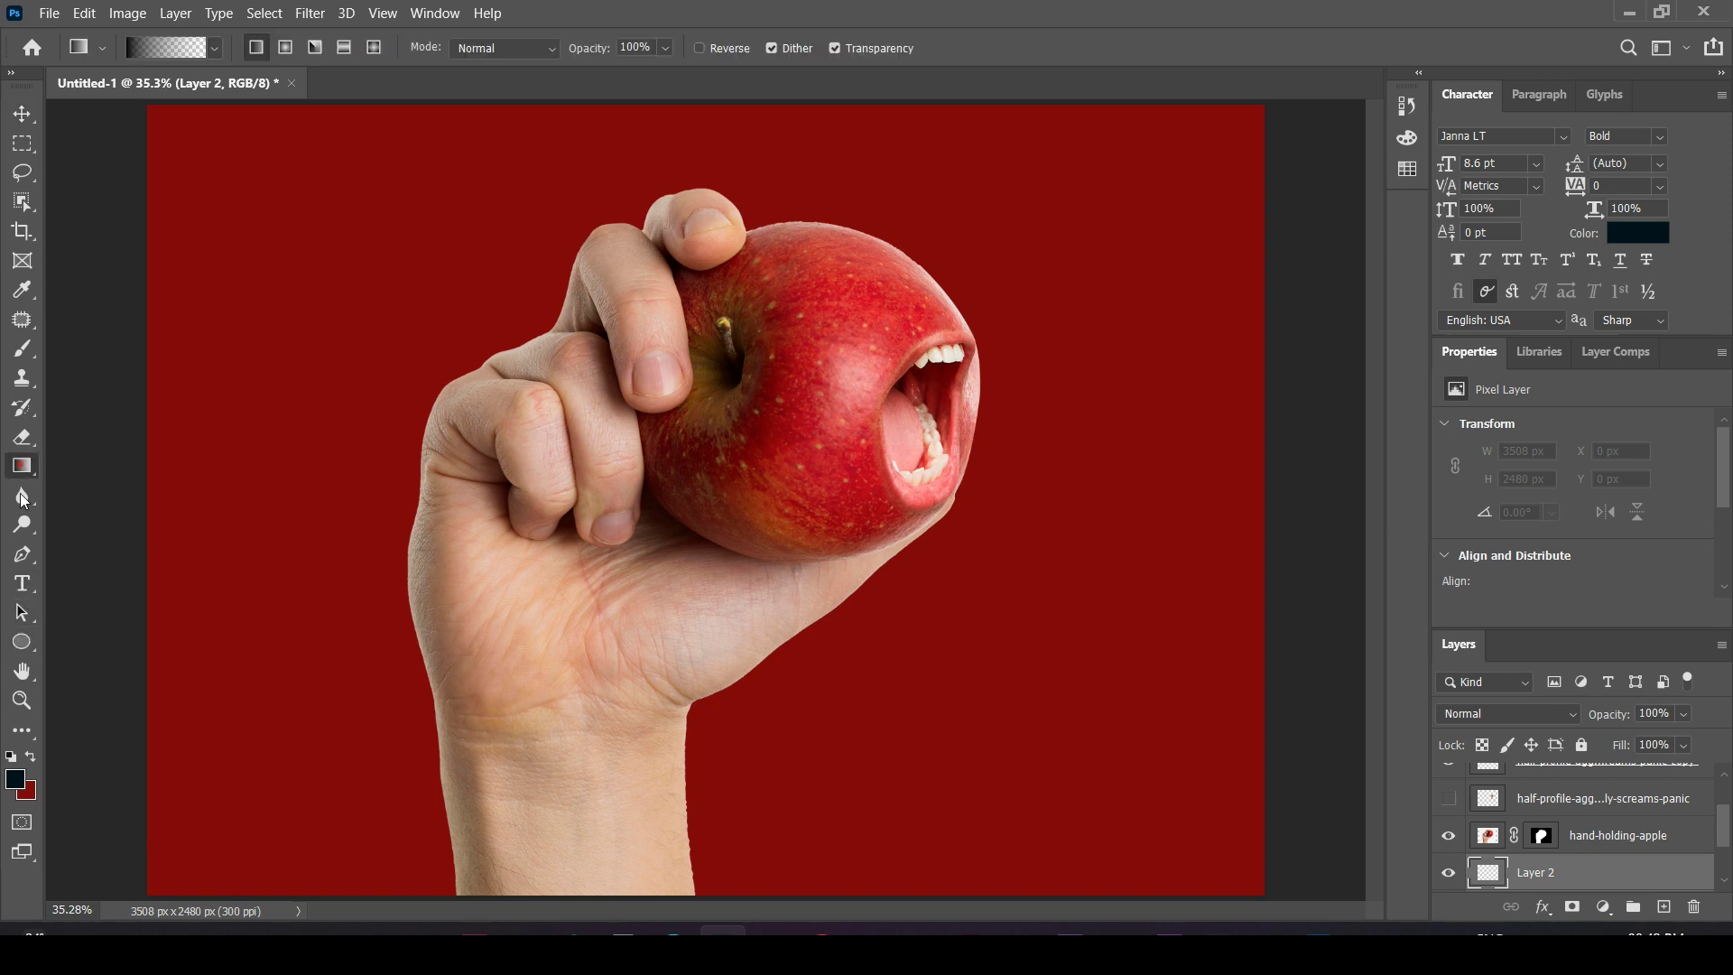
click(14, 779)
click(1134, 290)
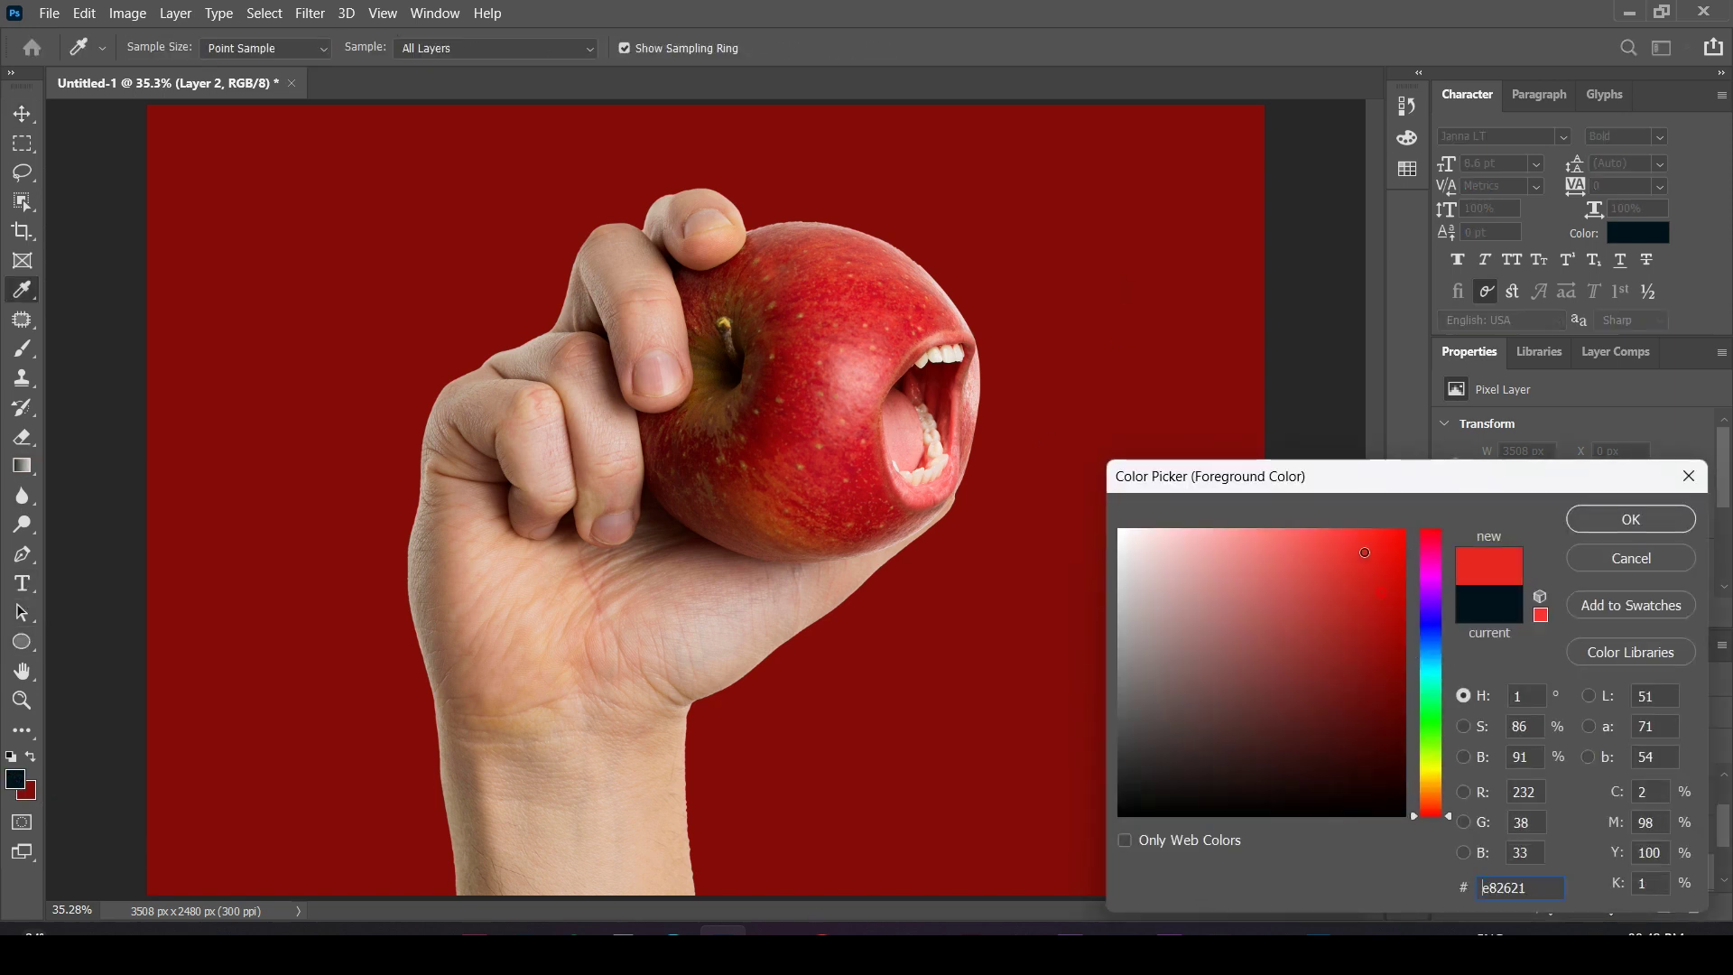
click(1631, 520)
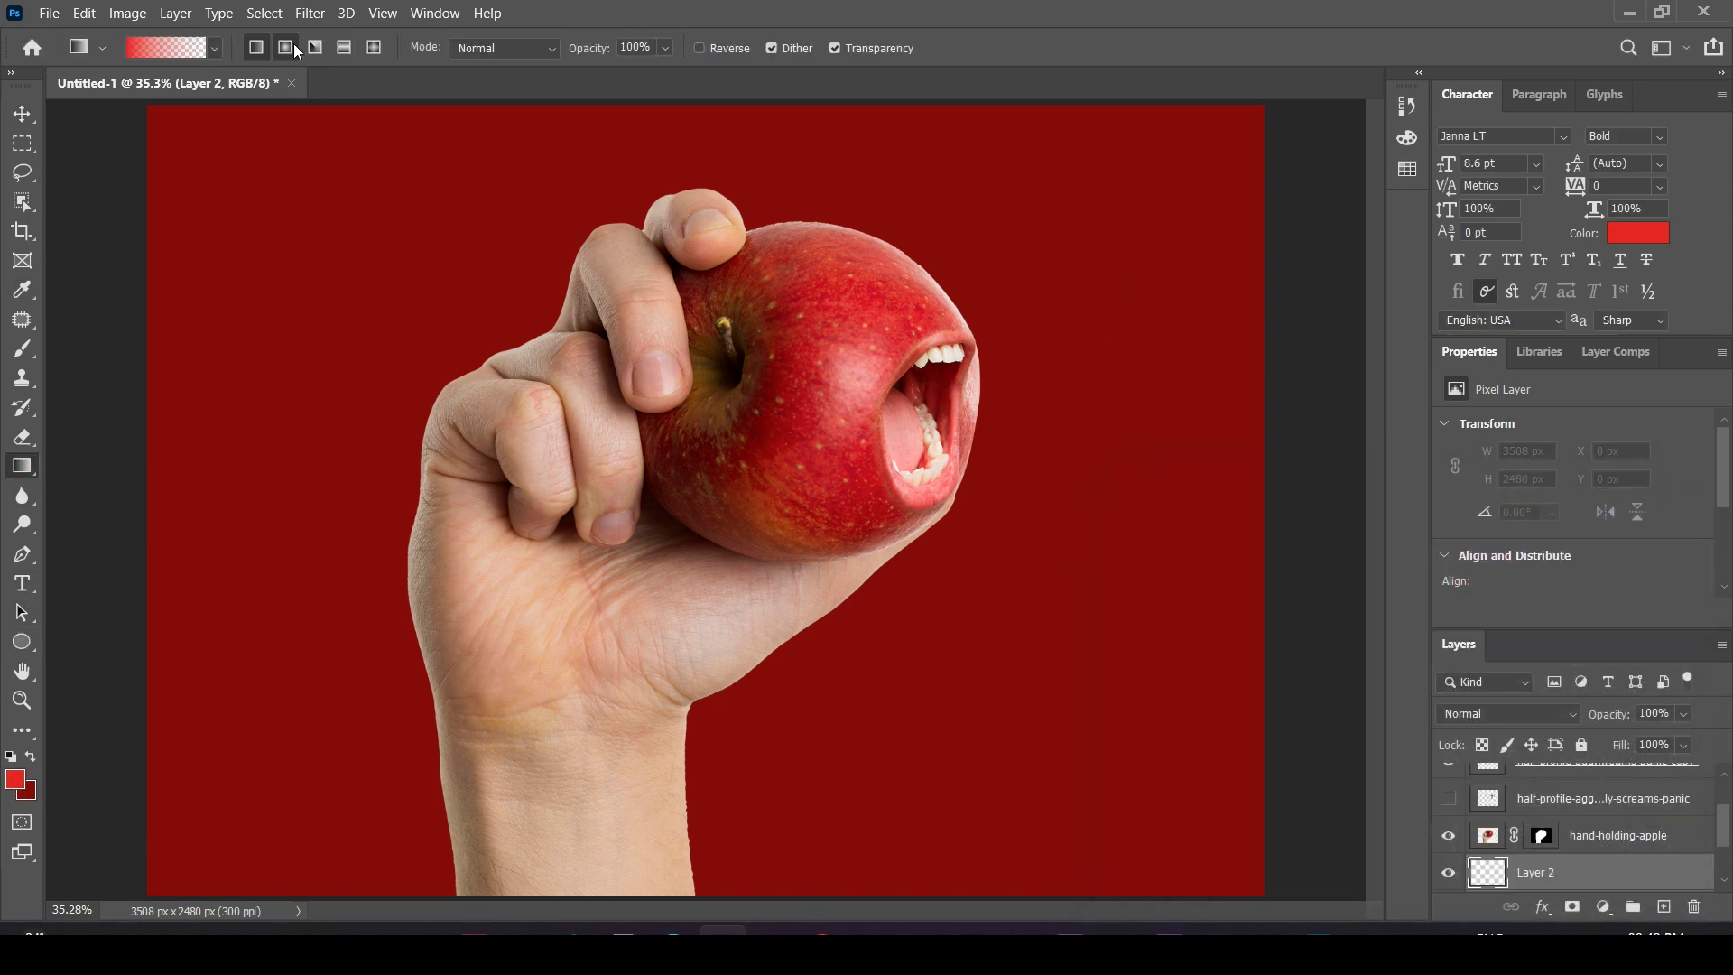
drag(712, 462, 1036, 641)
Scale the red glow to about double its size.
key(ctrl+t)
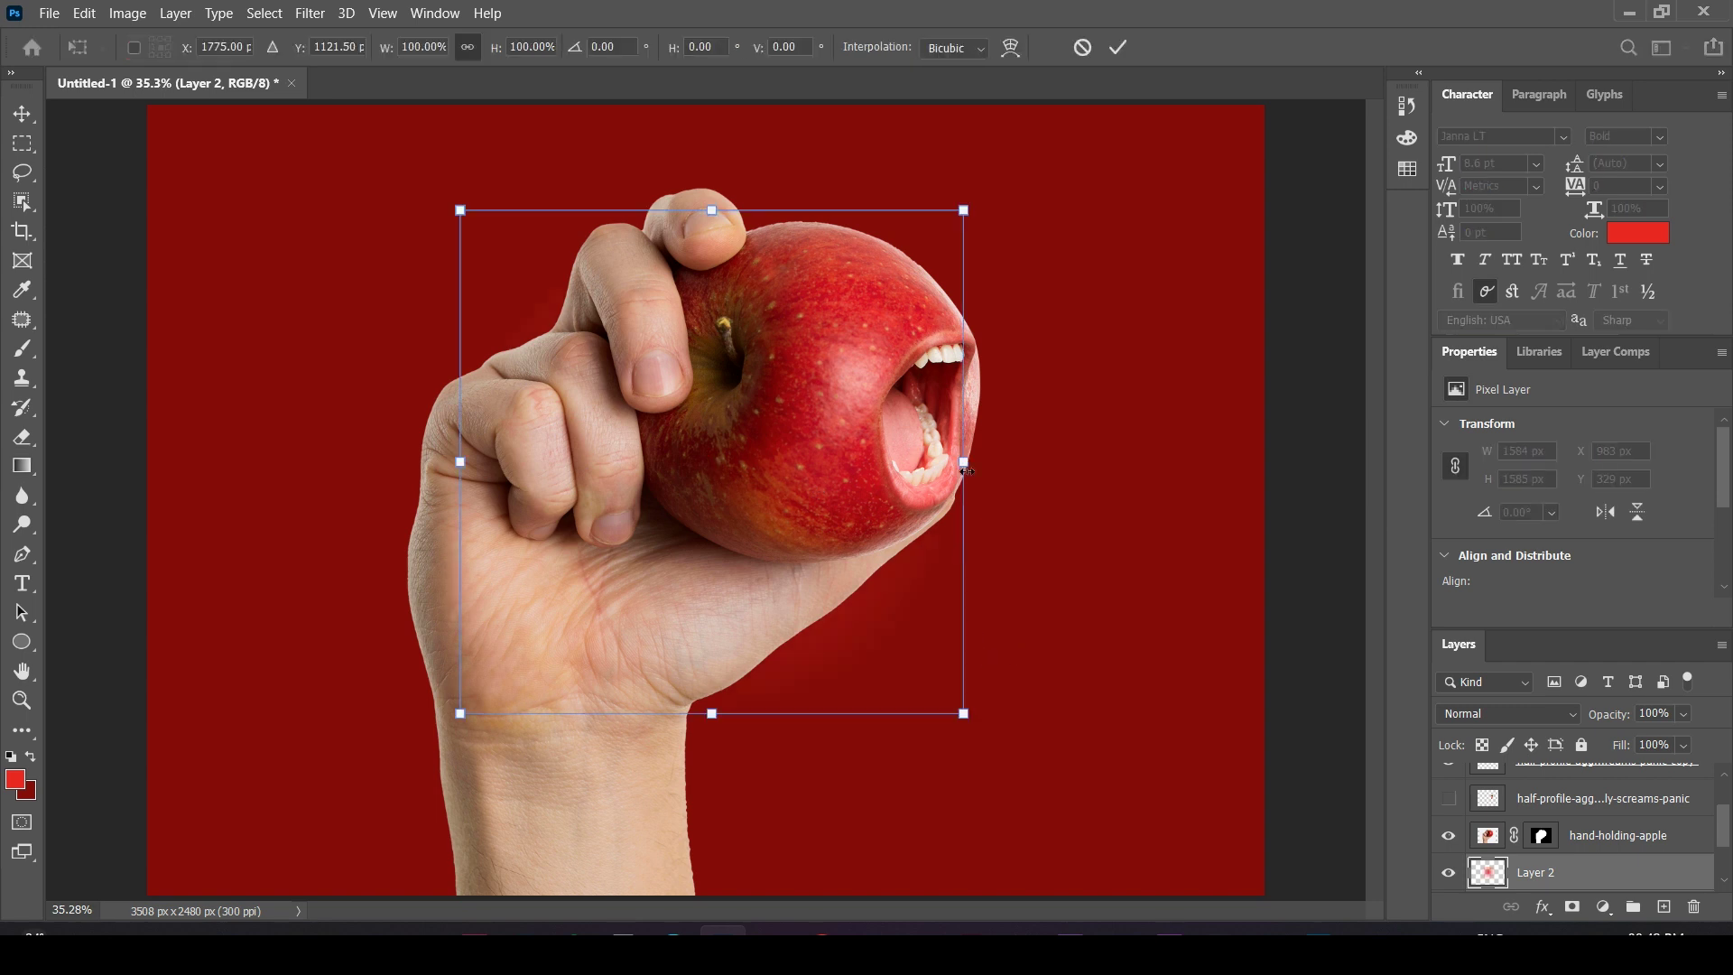
drag(964, 716, 1251, 903)
key(Return)
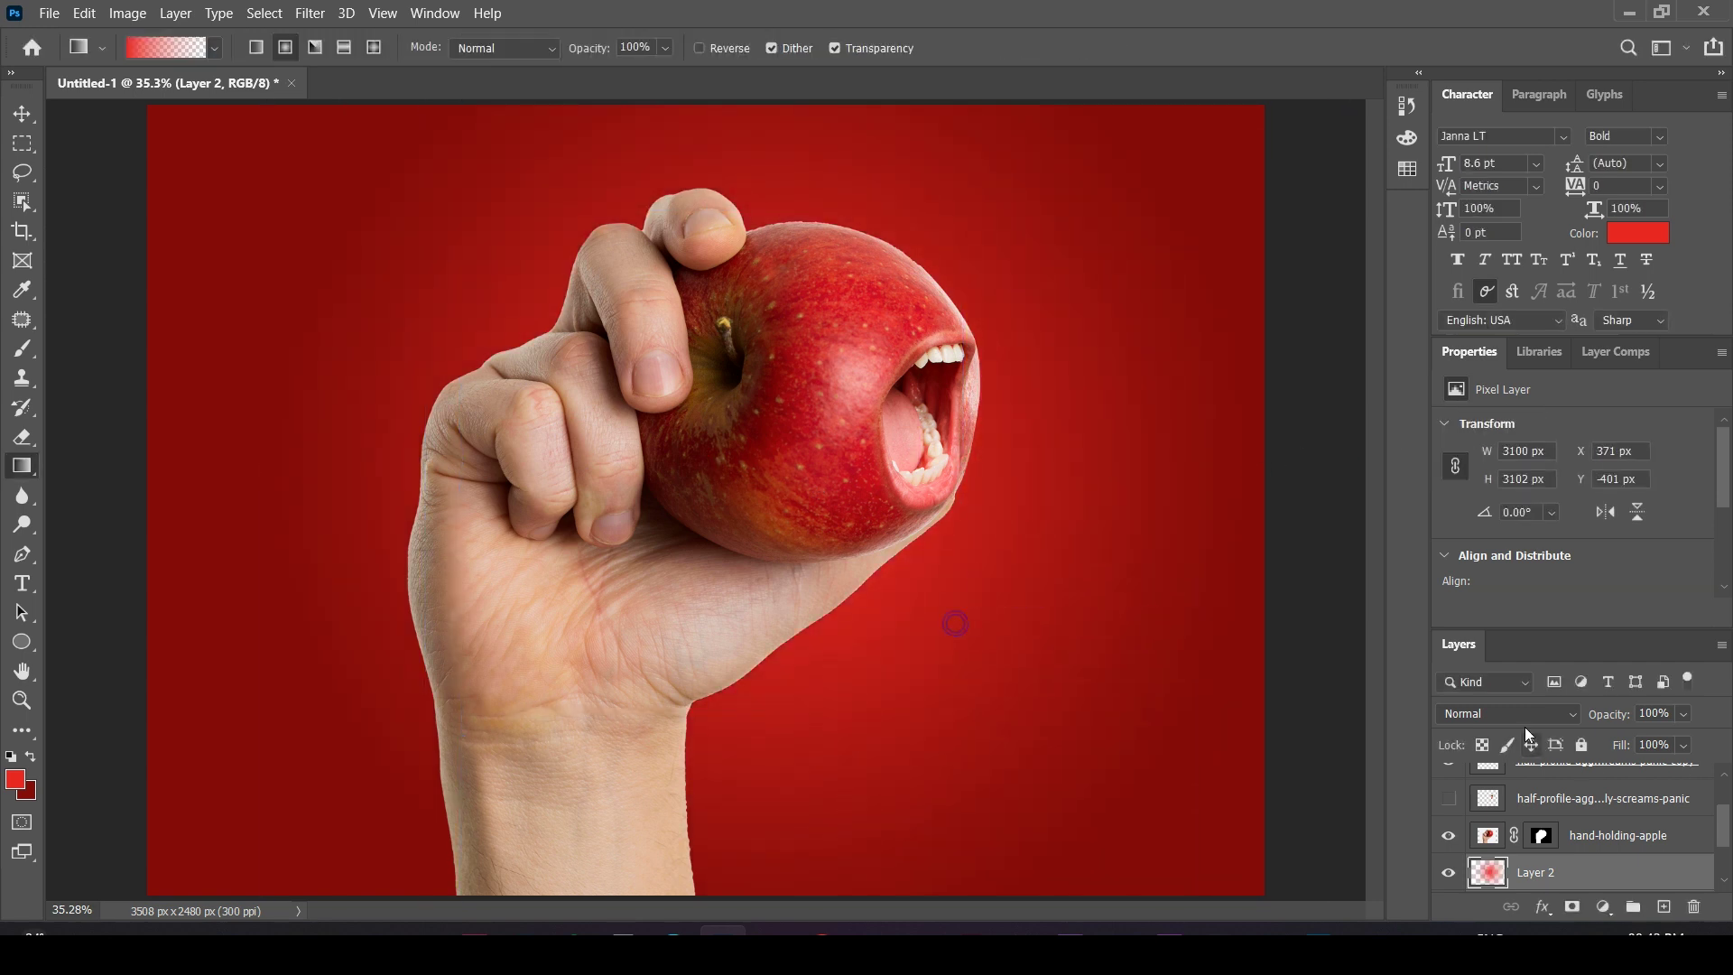
click(1507, 713)
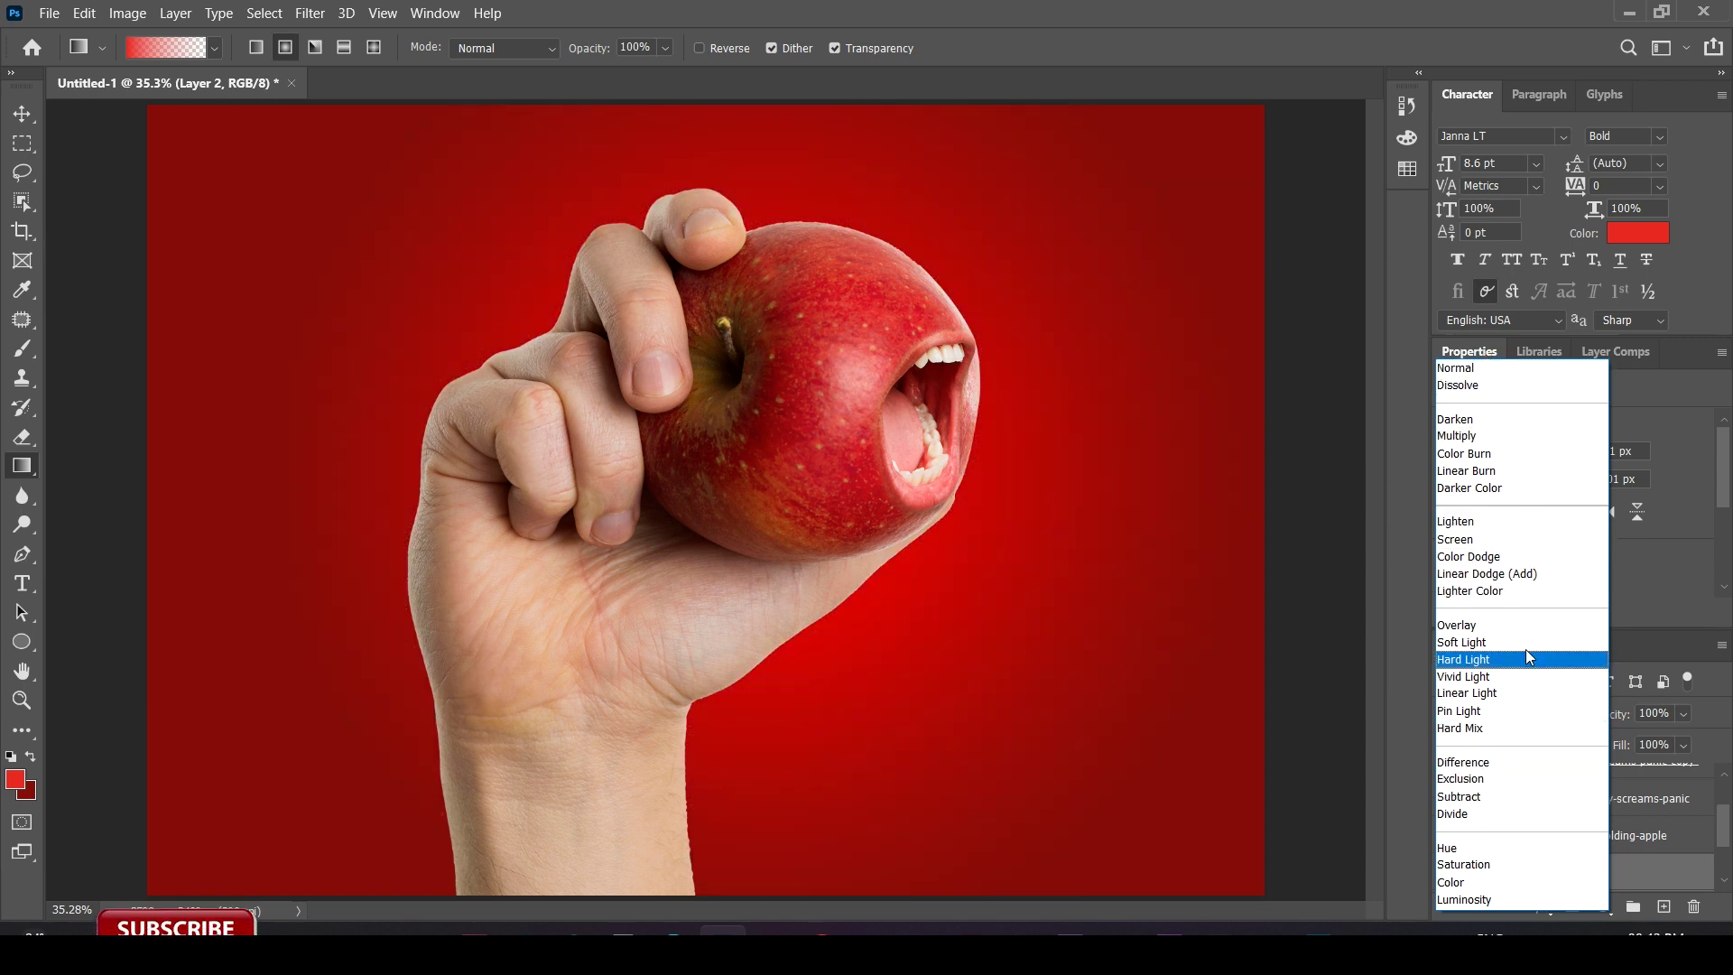
Set the red glow to Soft Light and fill Layer 1 with blue #1370c6.
click(1525, 642)
click(1559, 849)
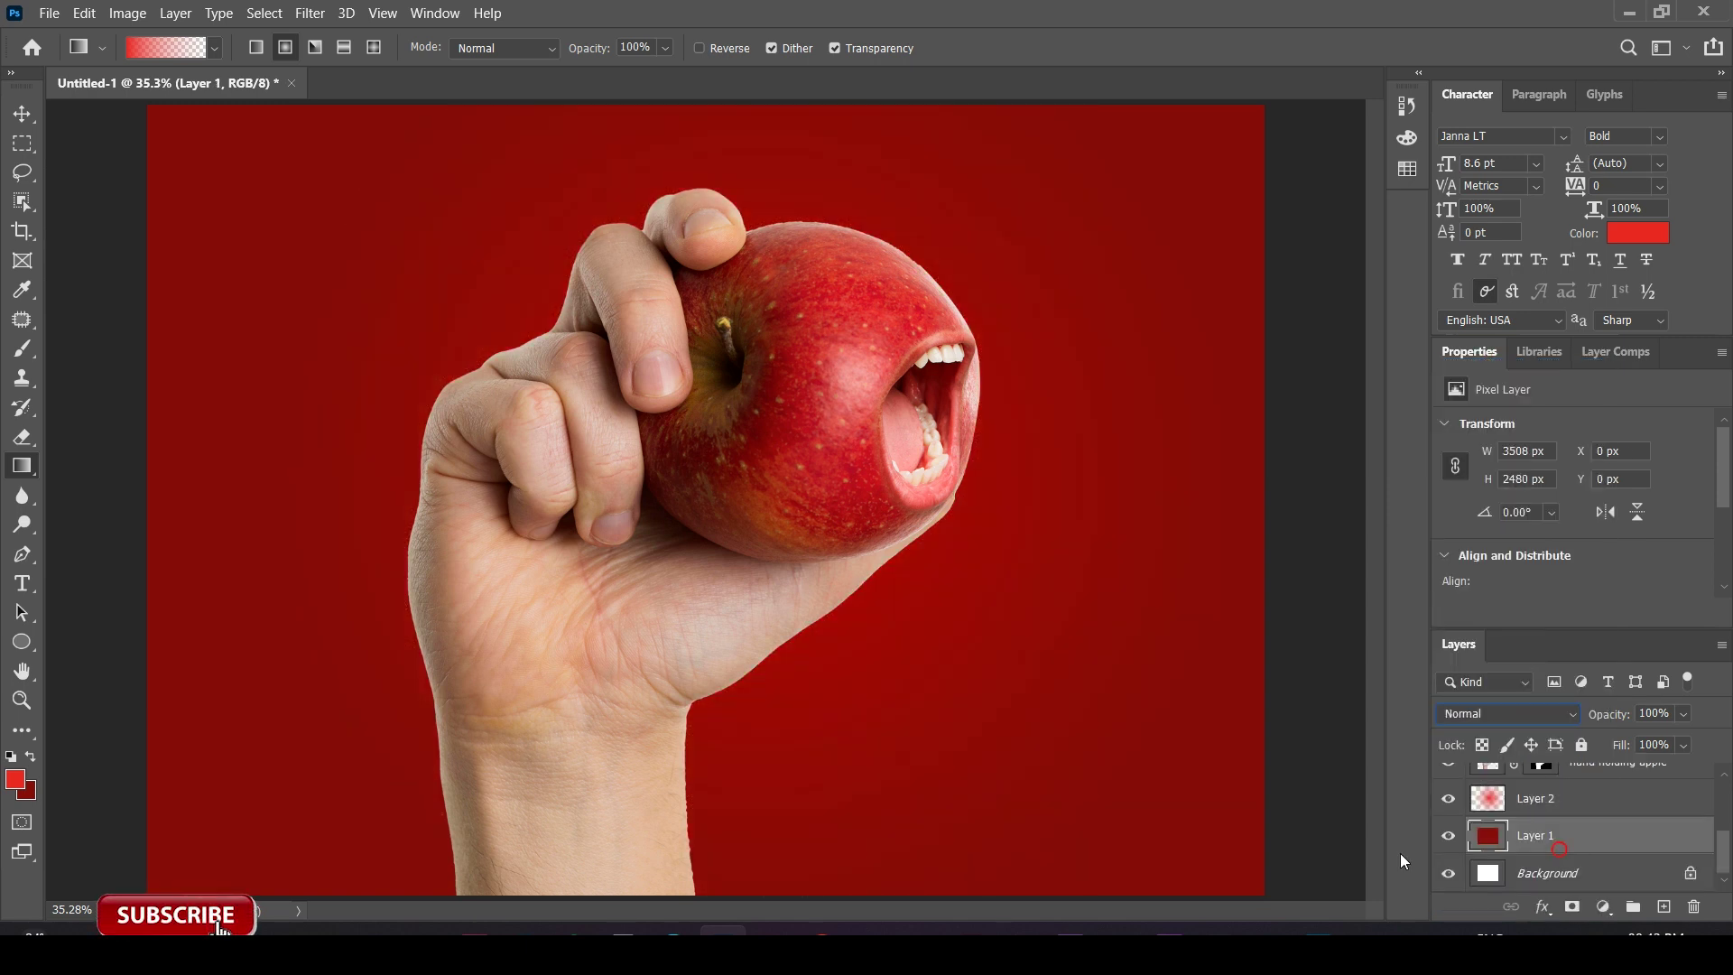
click(33, 794)
click(1378, 593)
click(1426, 650)
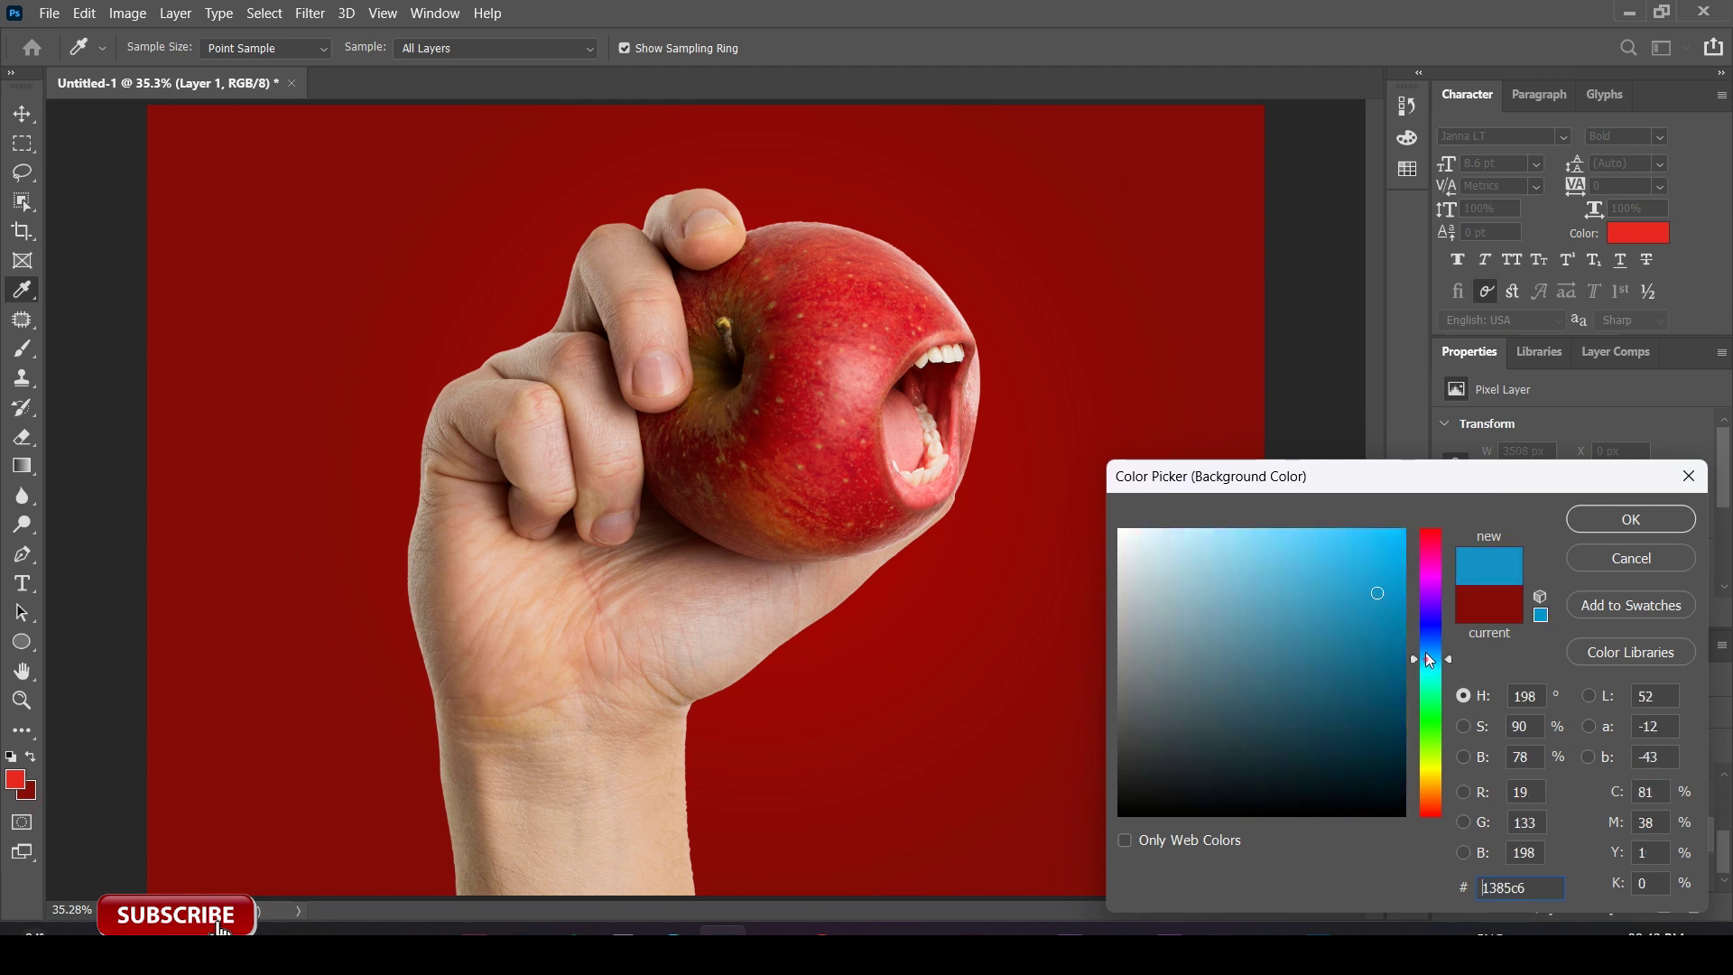
click(1655, 522)
key(ctrl+BackSpace)
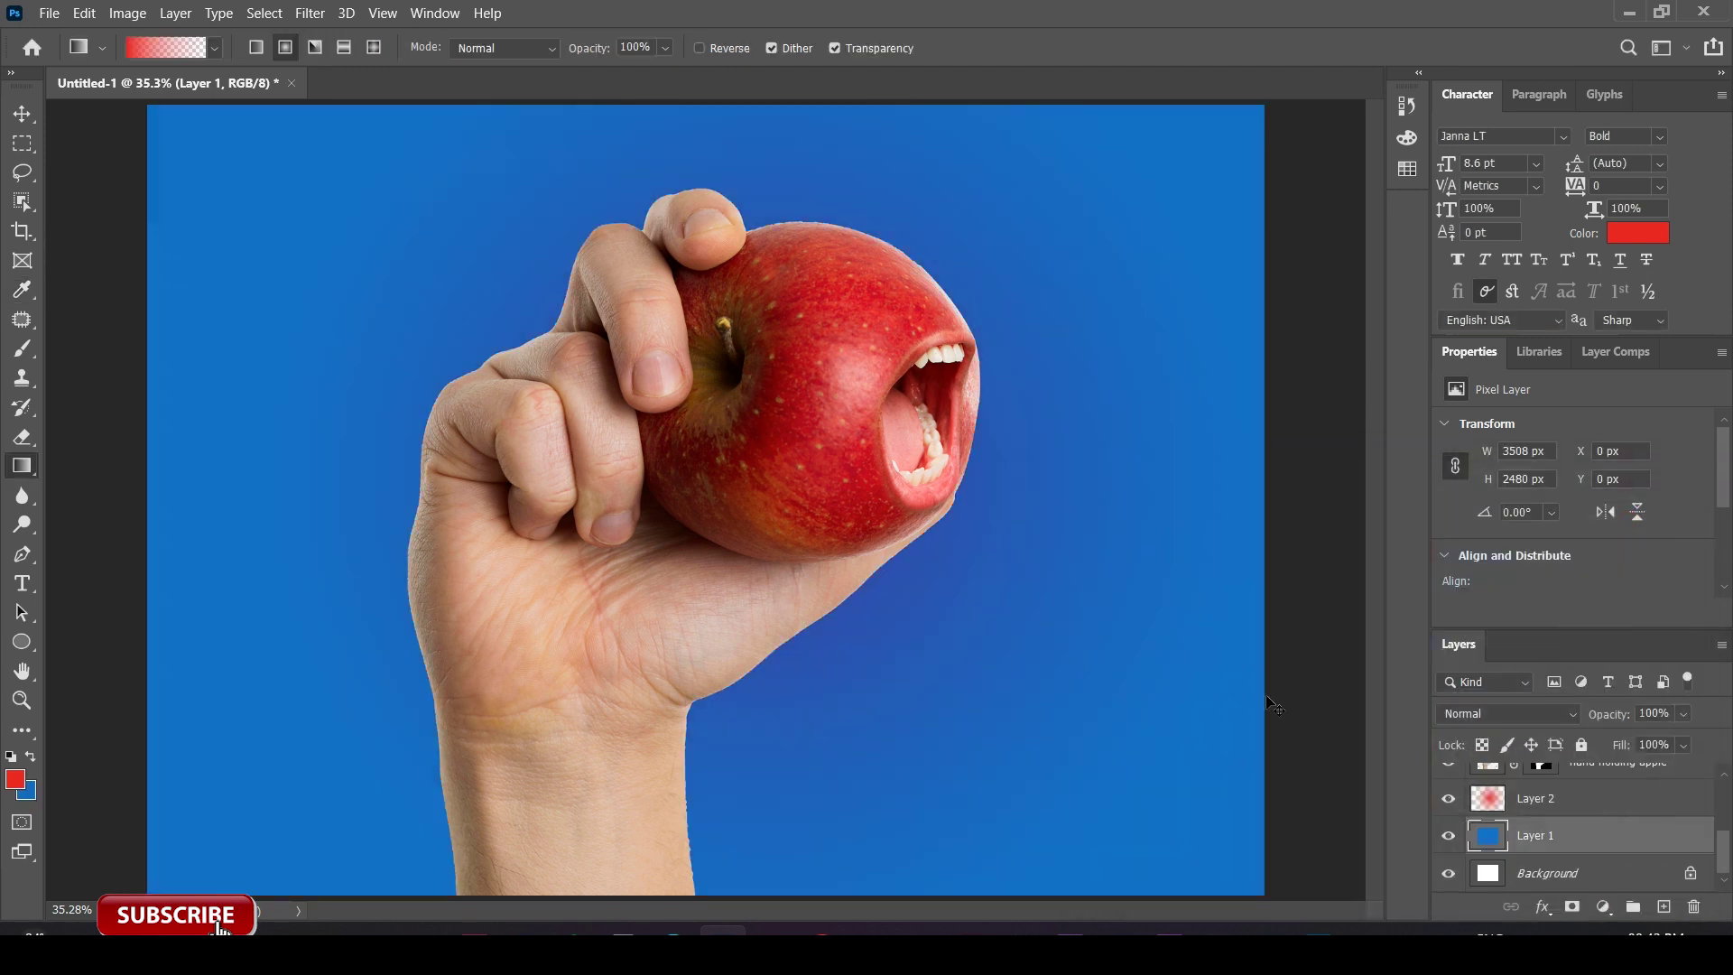
Switch the glow layer's blend mode to Divide for a cyan glow.
click(1537, 811)
click(1508, 716)
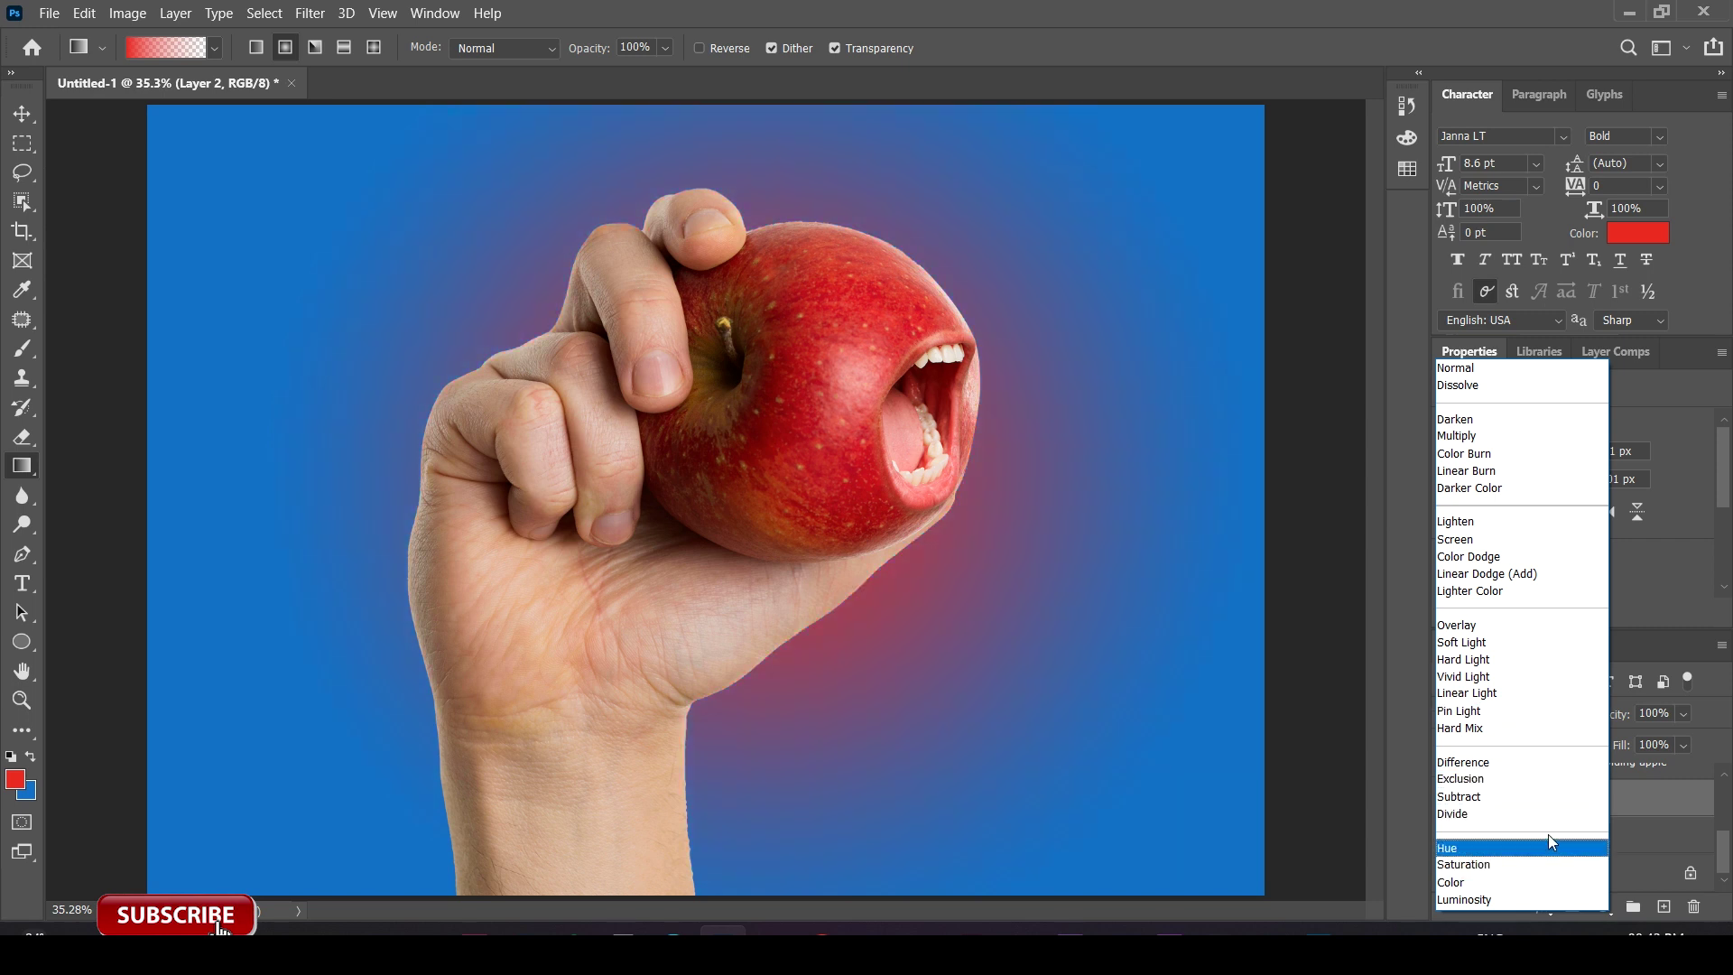
click(1548, 814)
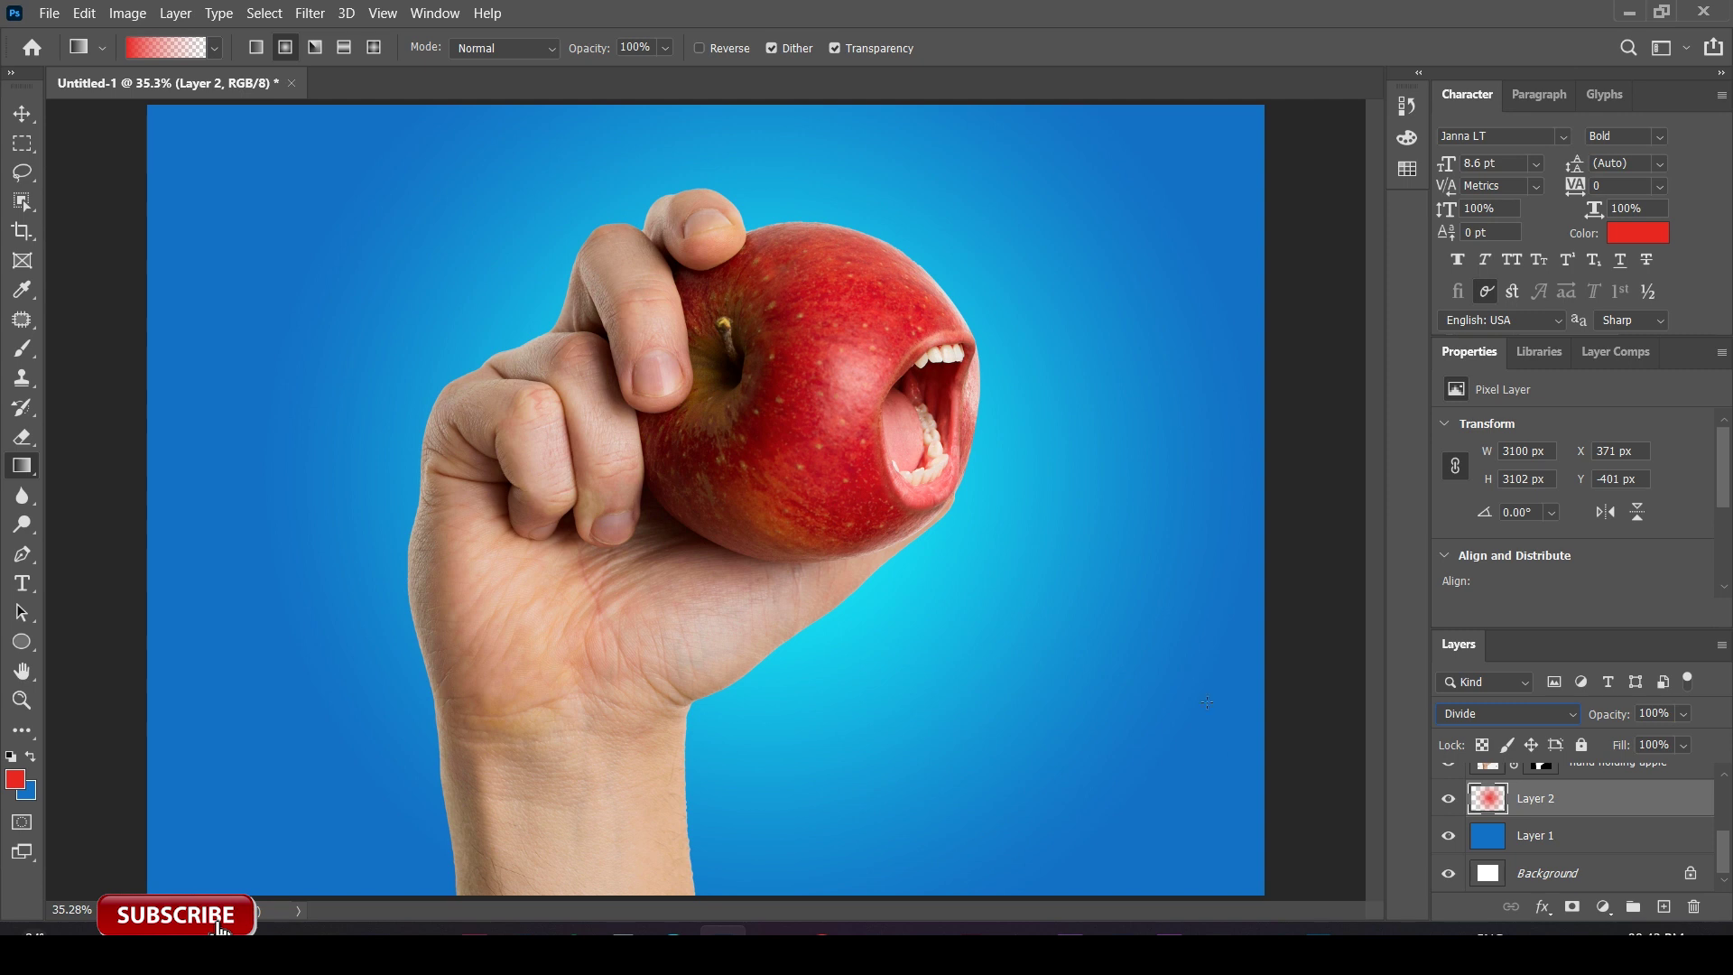
Add Layer 3 above Layer 1 and fill it with light grey.
key(v)
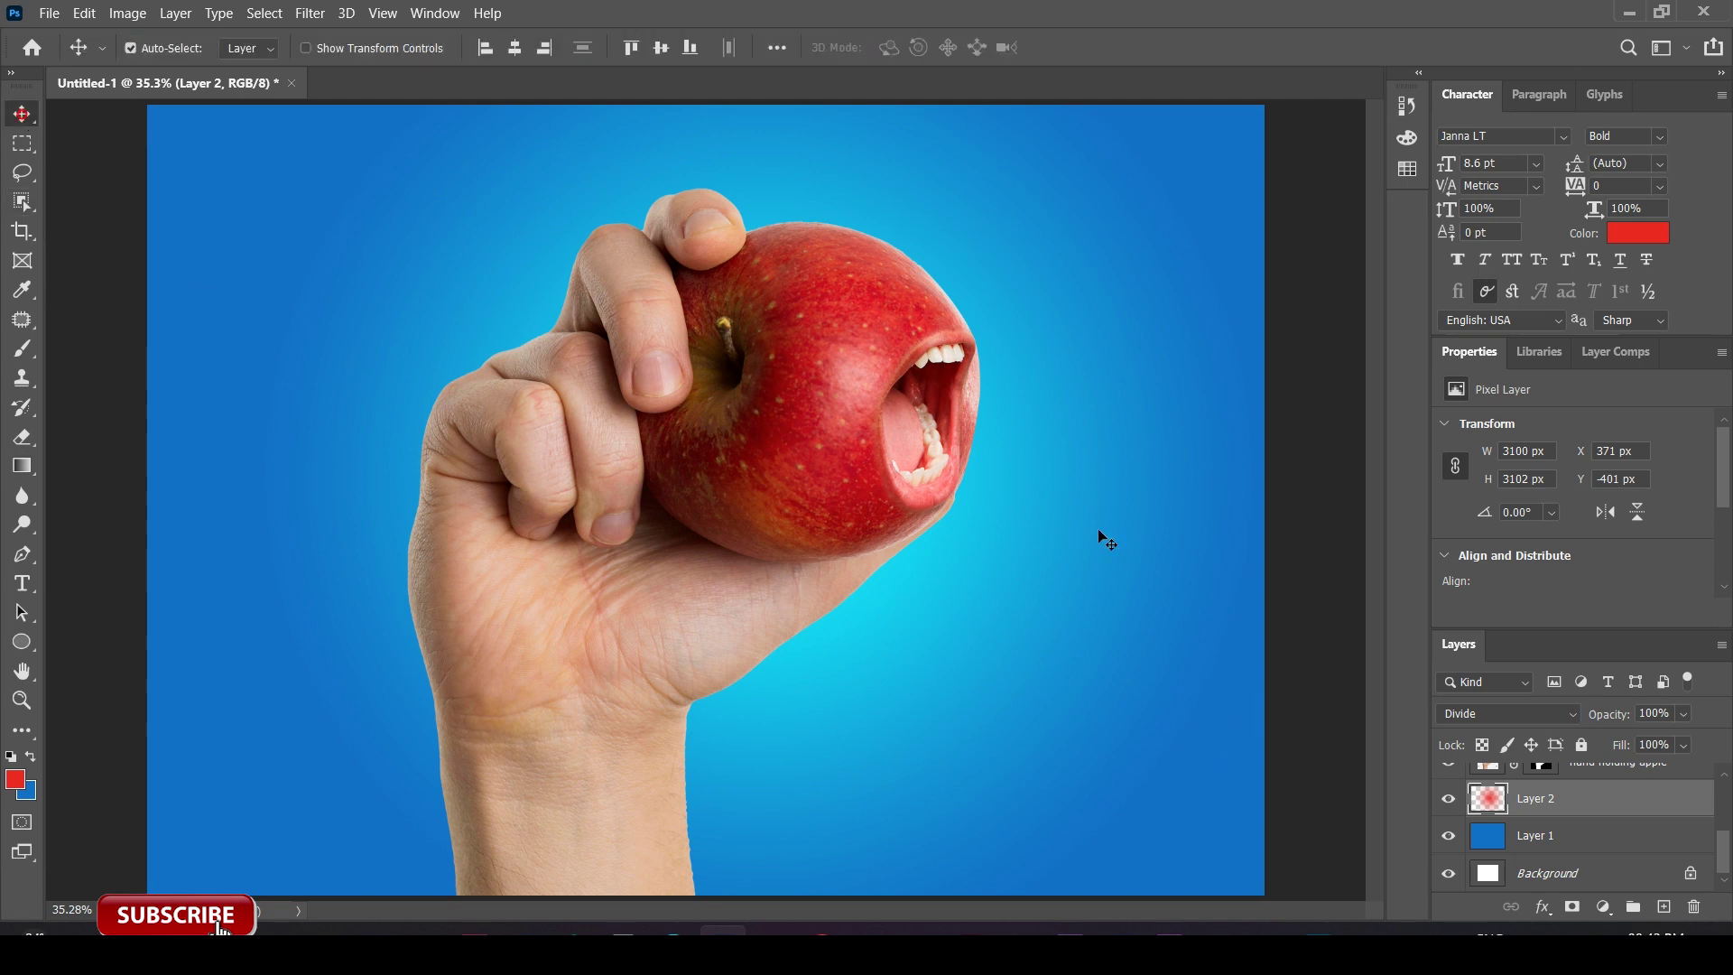
click(1560, 836)
click(1666, 908)
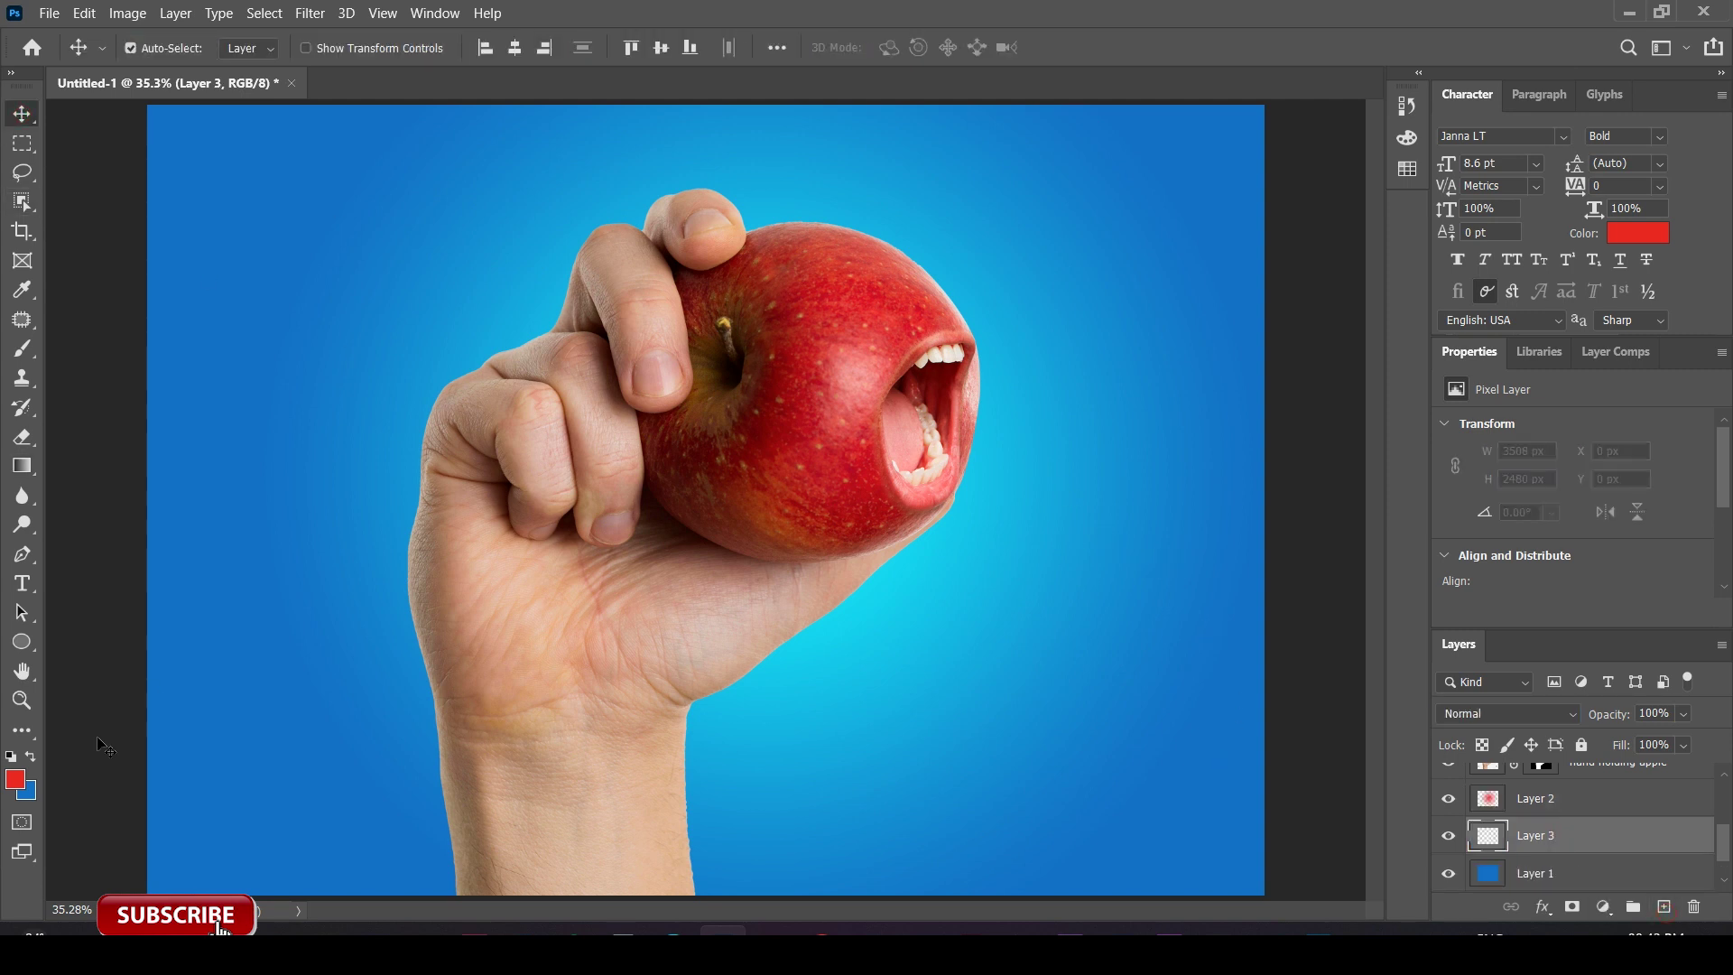
click(26, 791)
click(1120, 572)
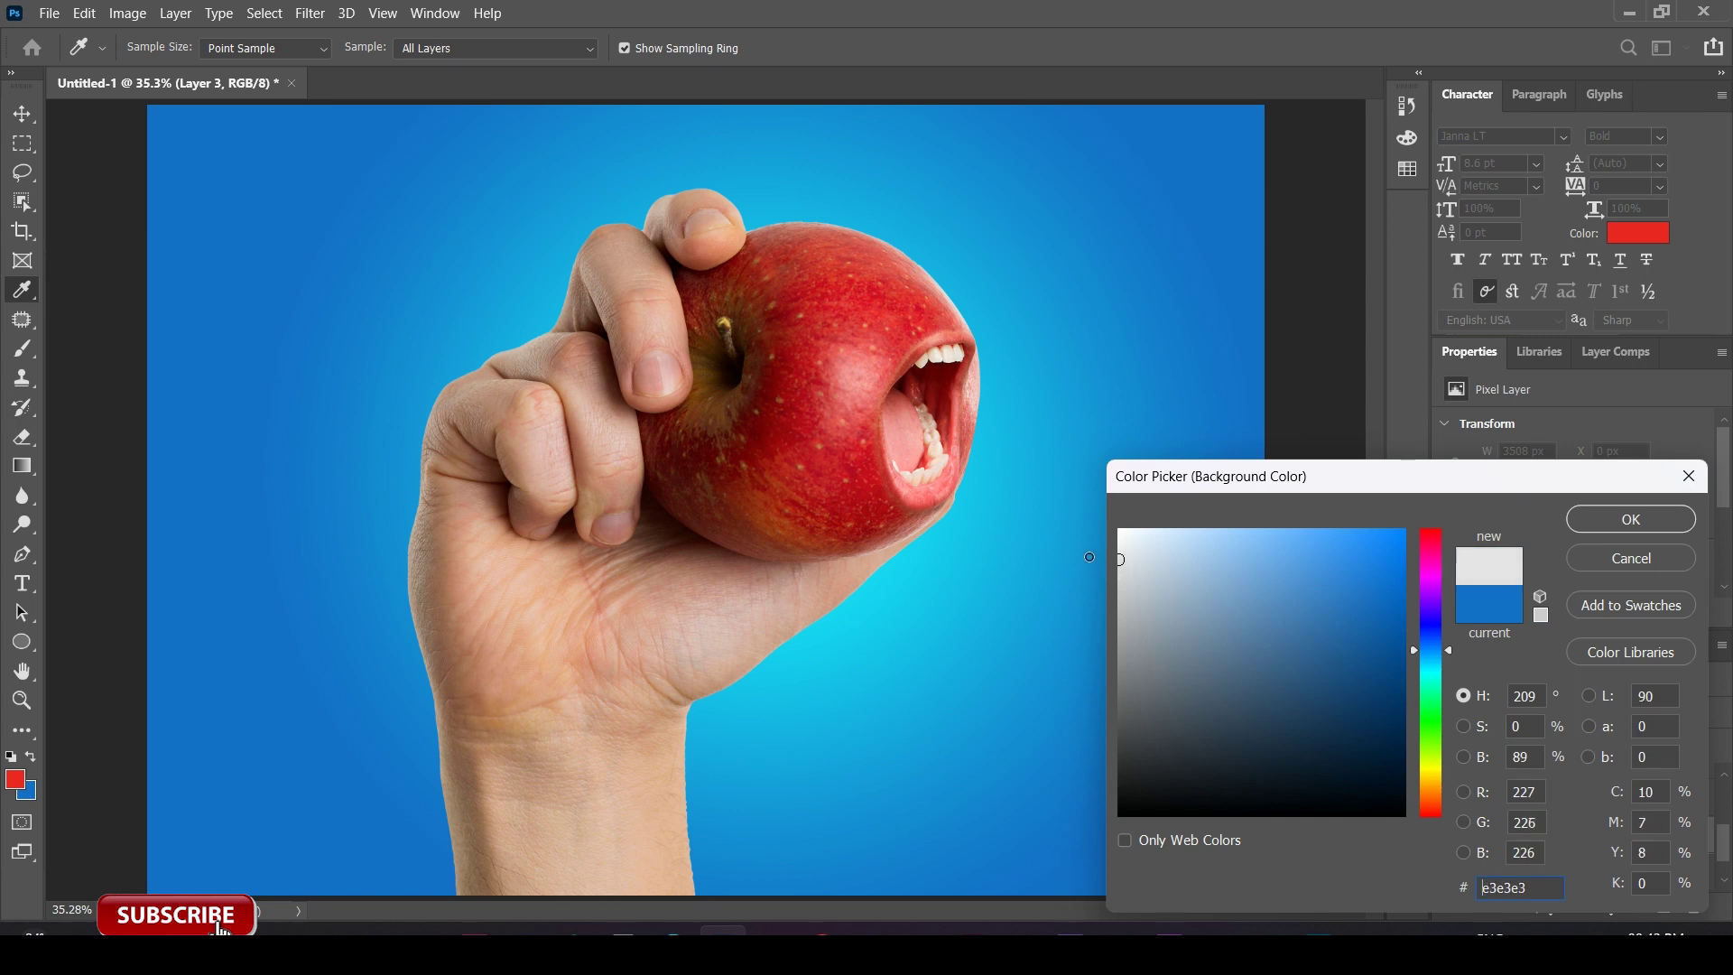
click(1643, 530)
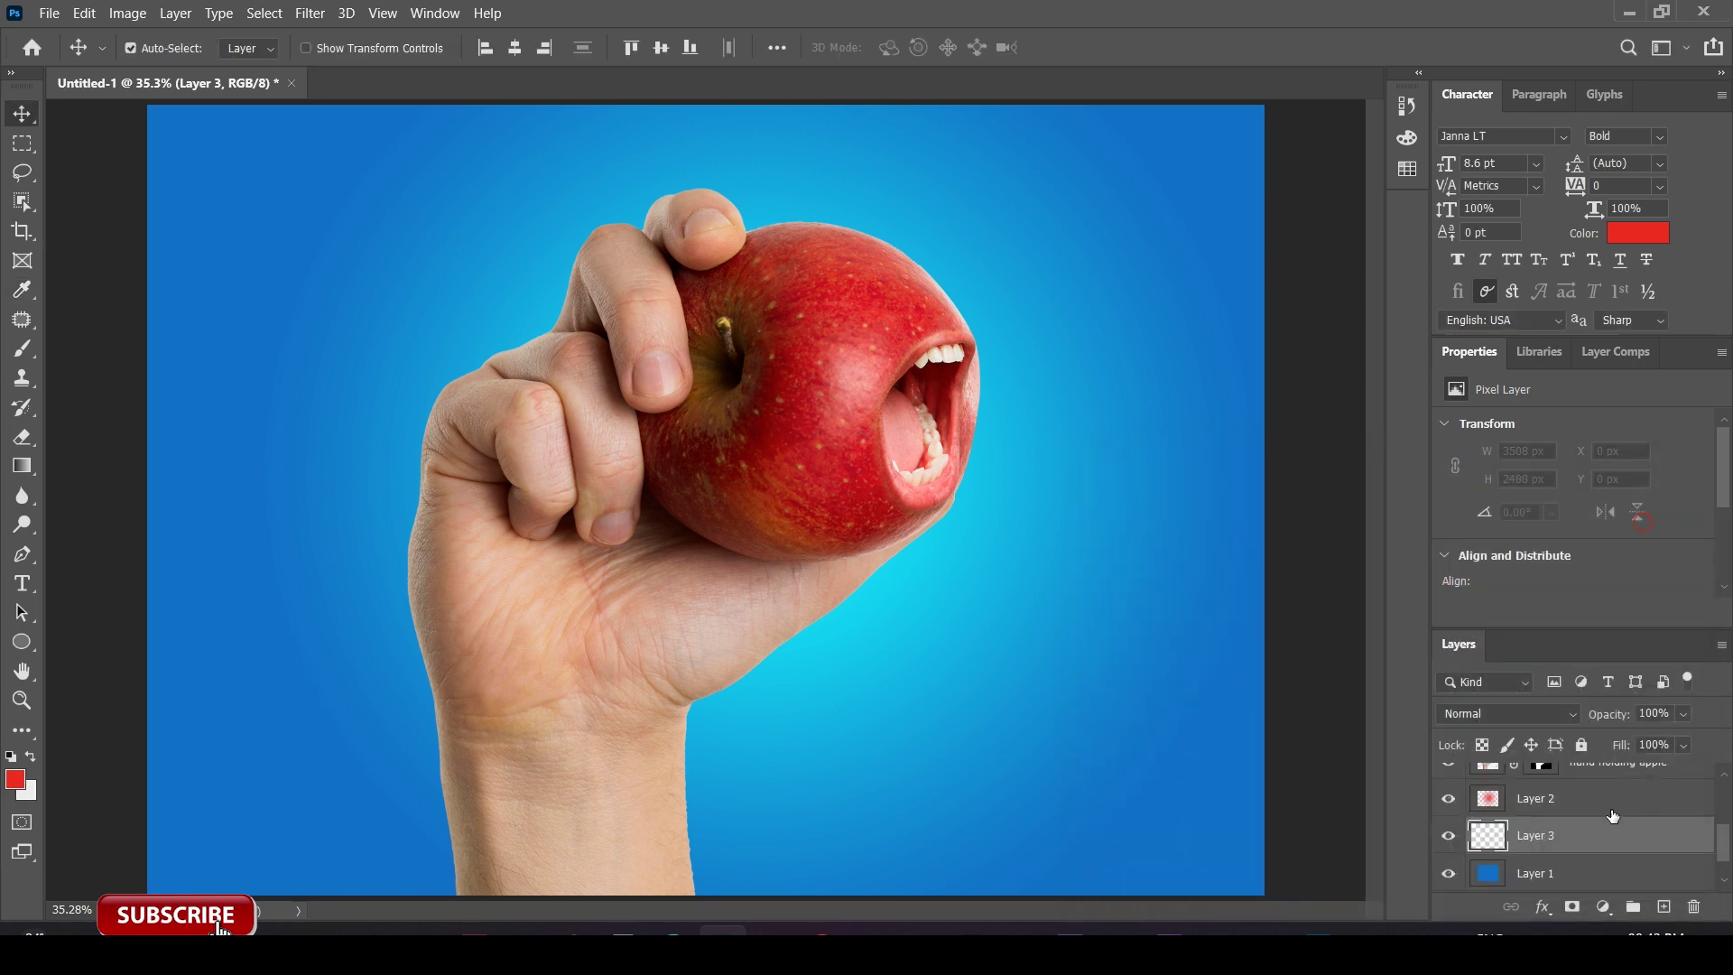
key(ctrl+BackSpace)
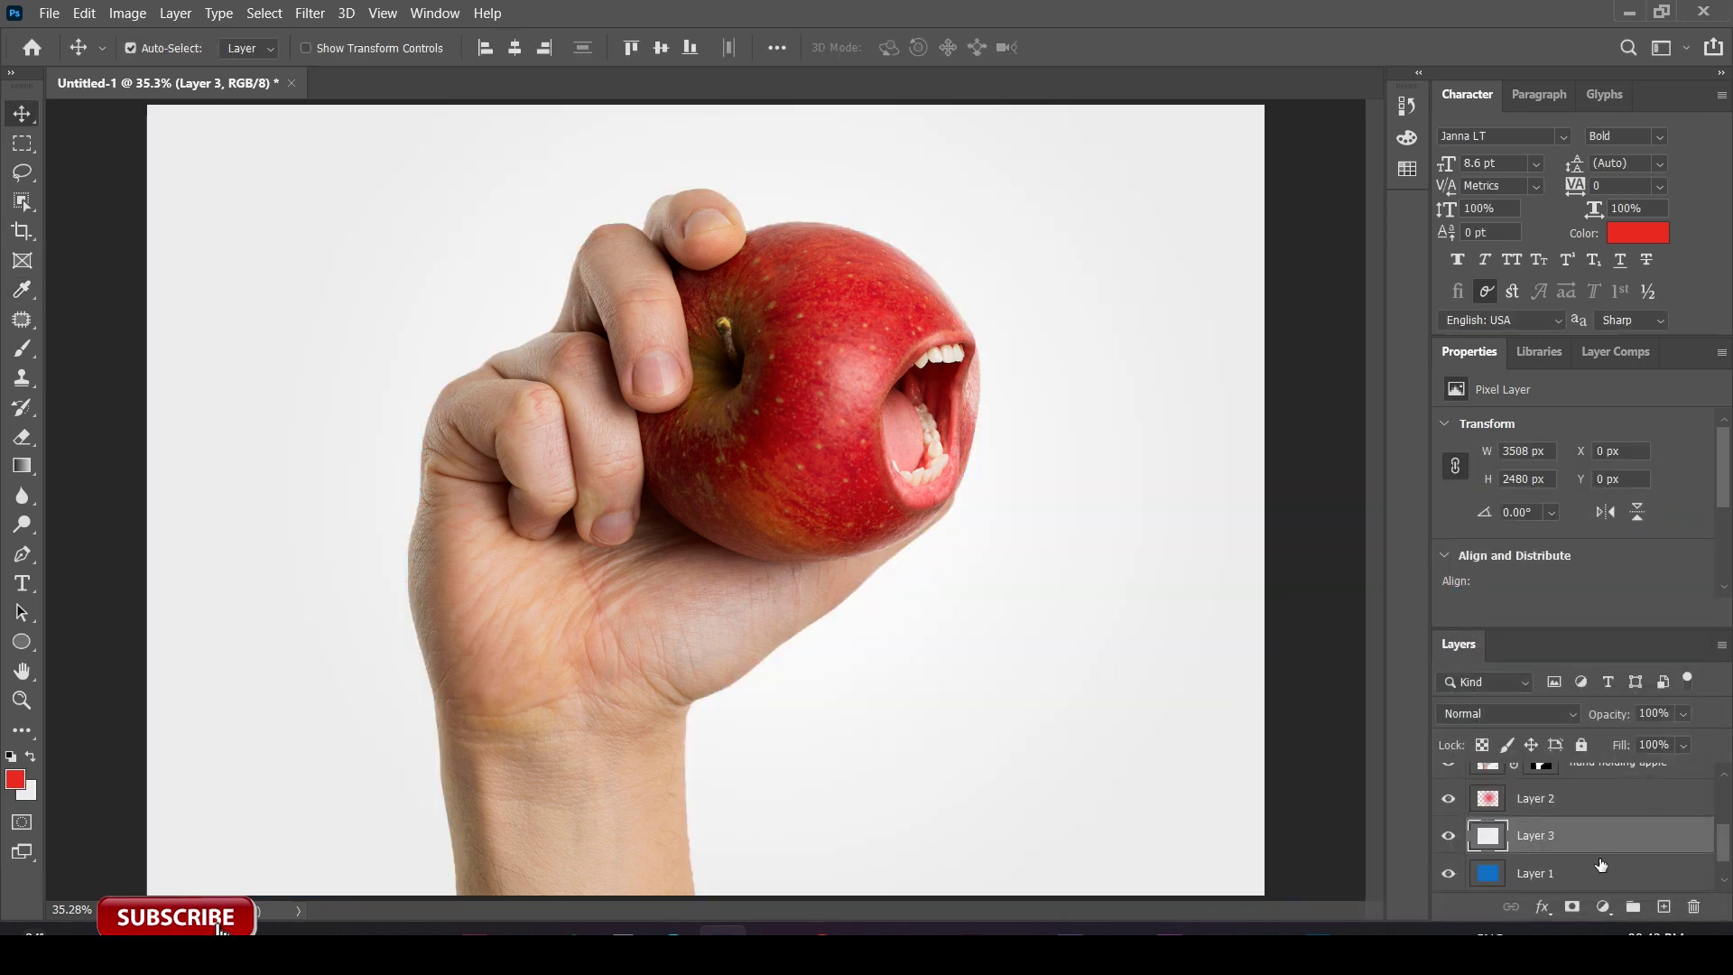
Refill Layer 3 with pale blue #c2e2ff.
click(27, 791)
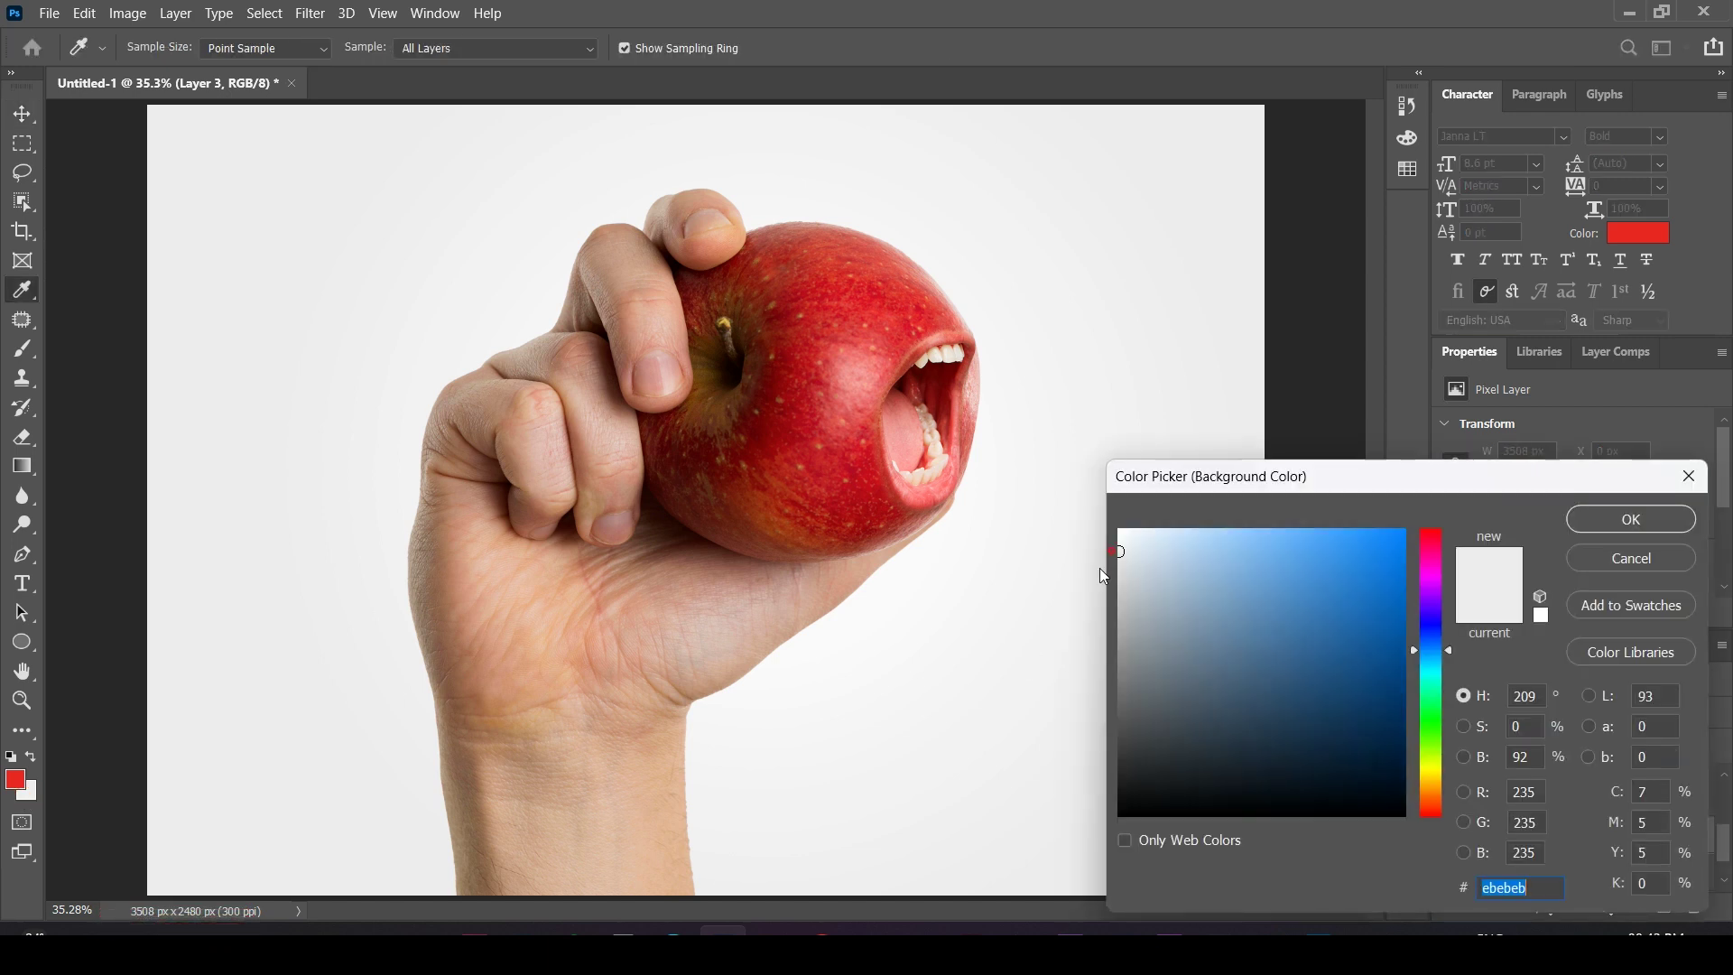
drag(1159, 545, 1187, 510)
click(1604, 518)
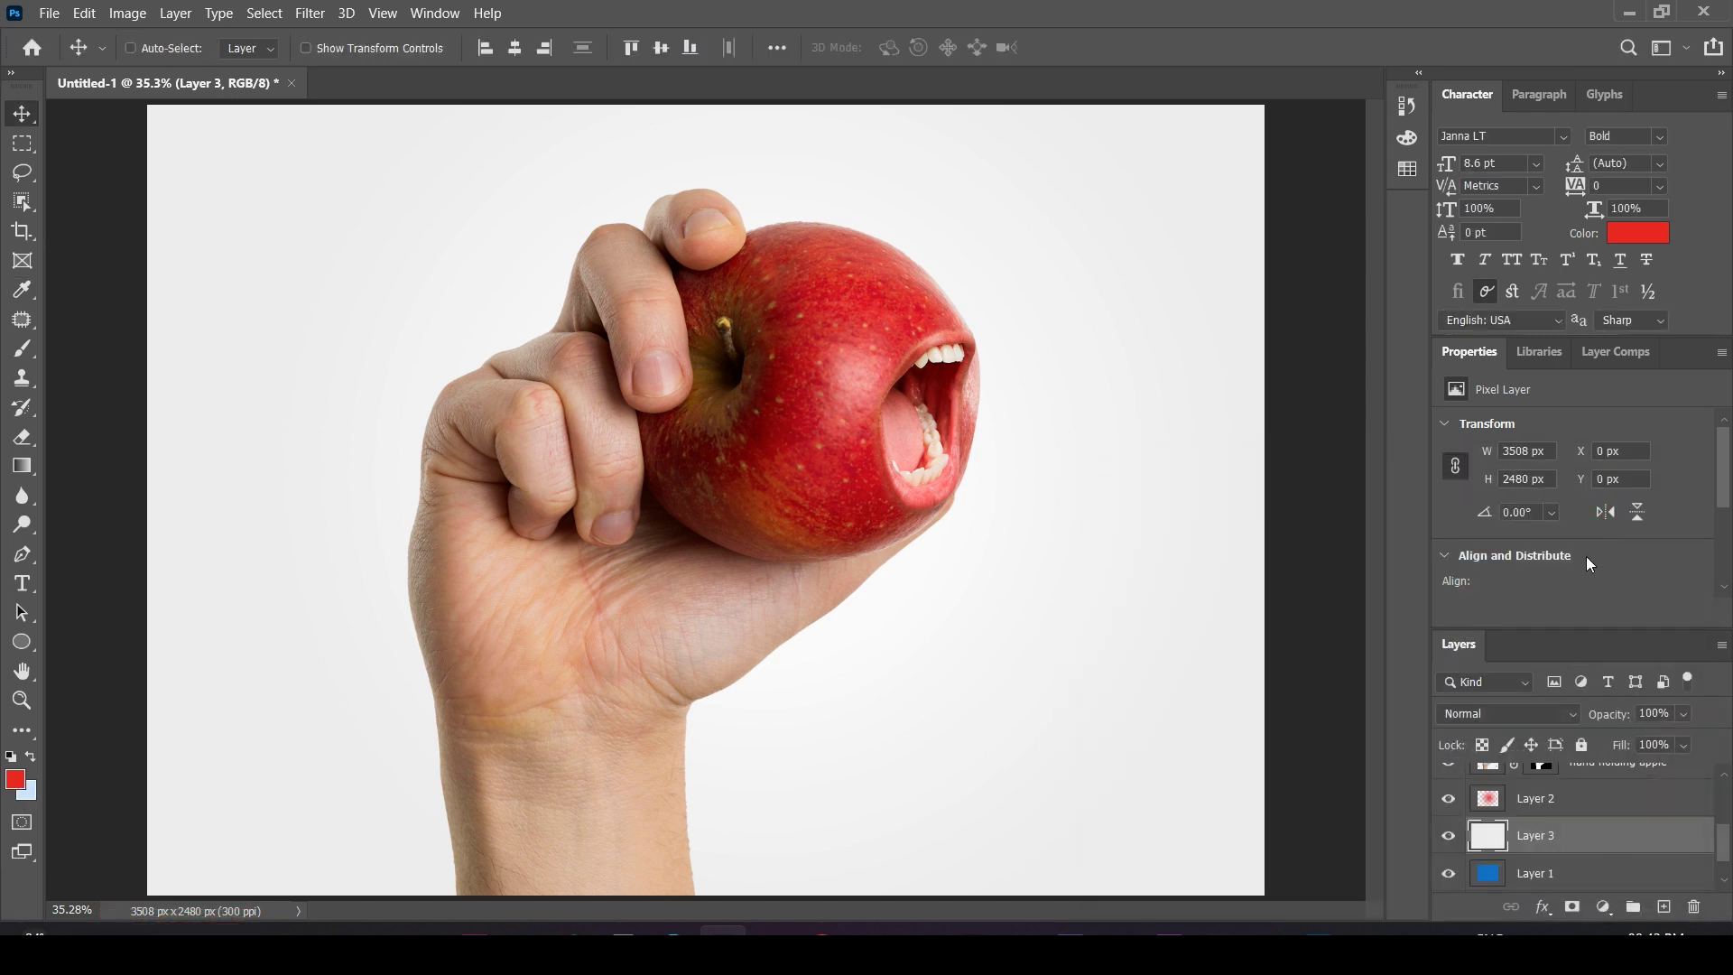
key(ctrl+BackSpace)
Delete the Divide glow layer and add a new empty Layer 4.
click(1545, 801)
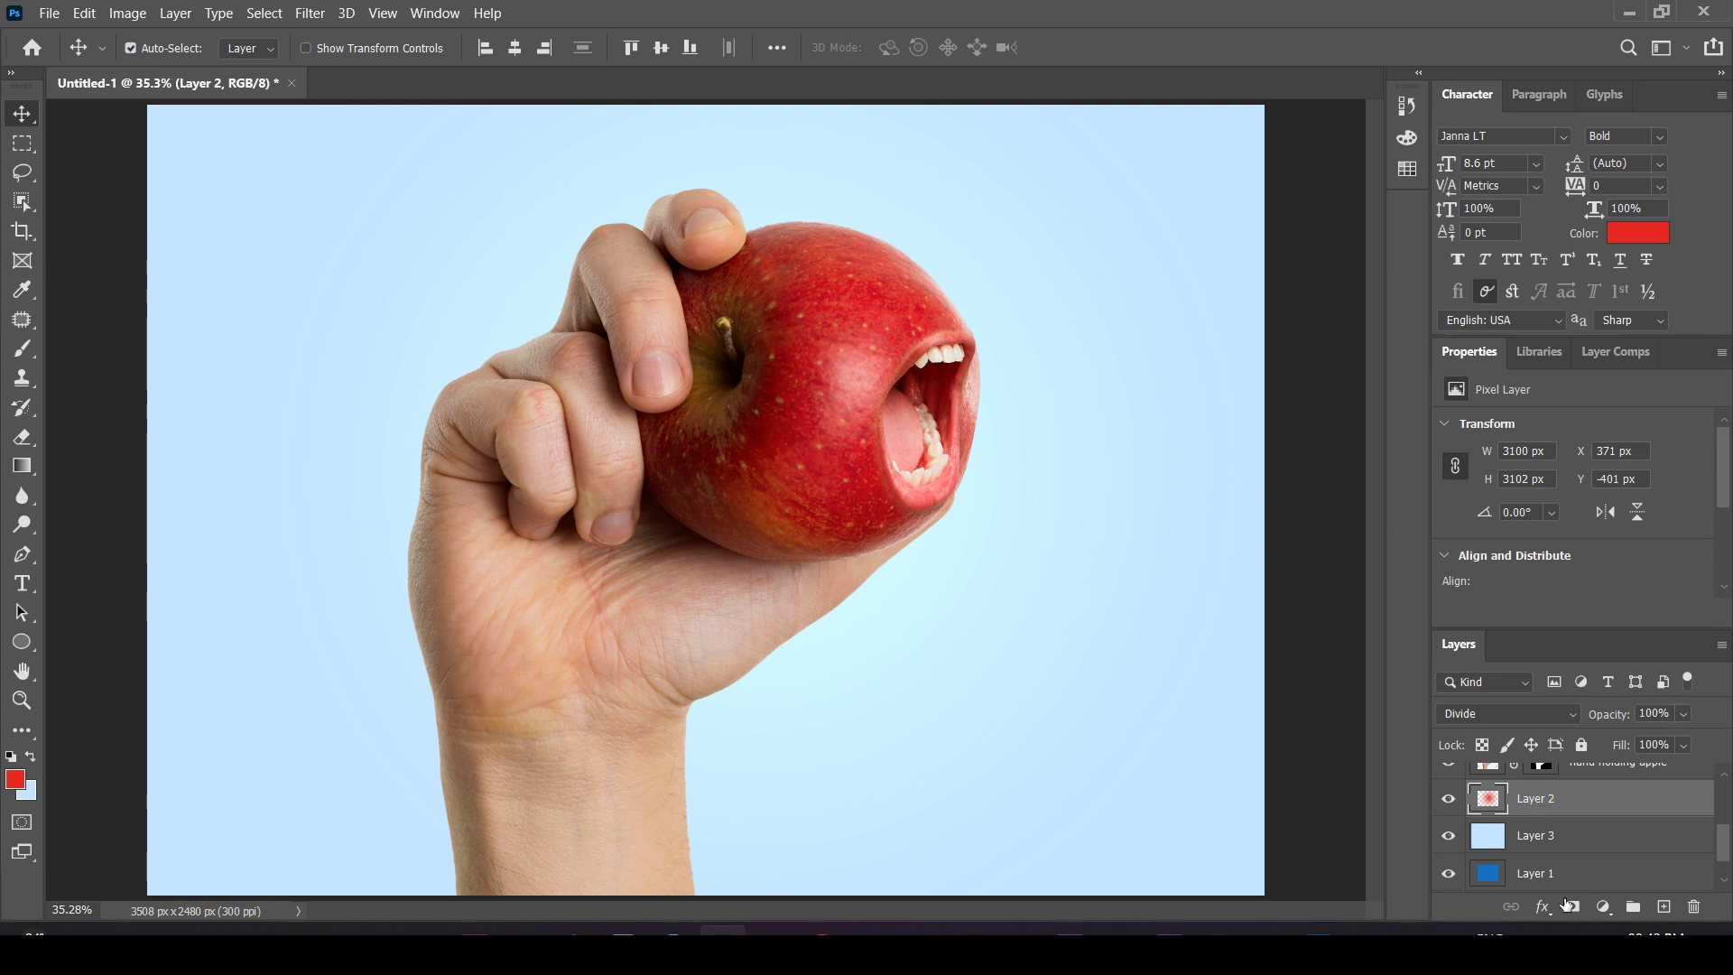
key(Delete)
click(1664, 907)
click(17, 780)
Draw a white radial gradient glow behind the apple on Layer 4.
click(1173, 561)
click(1629, 514)
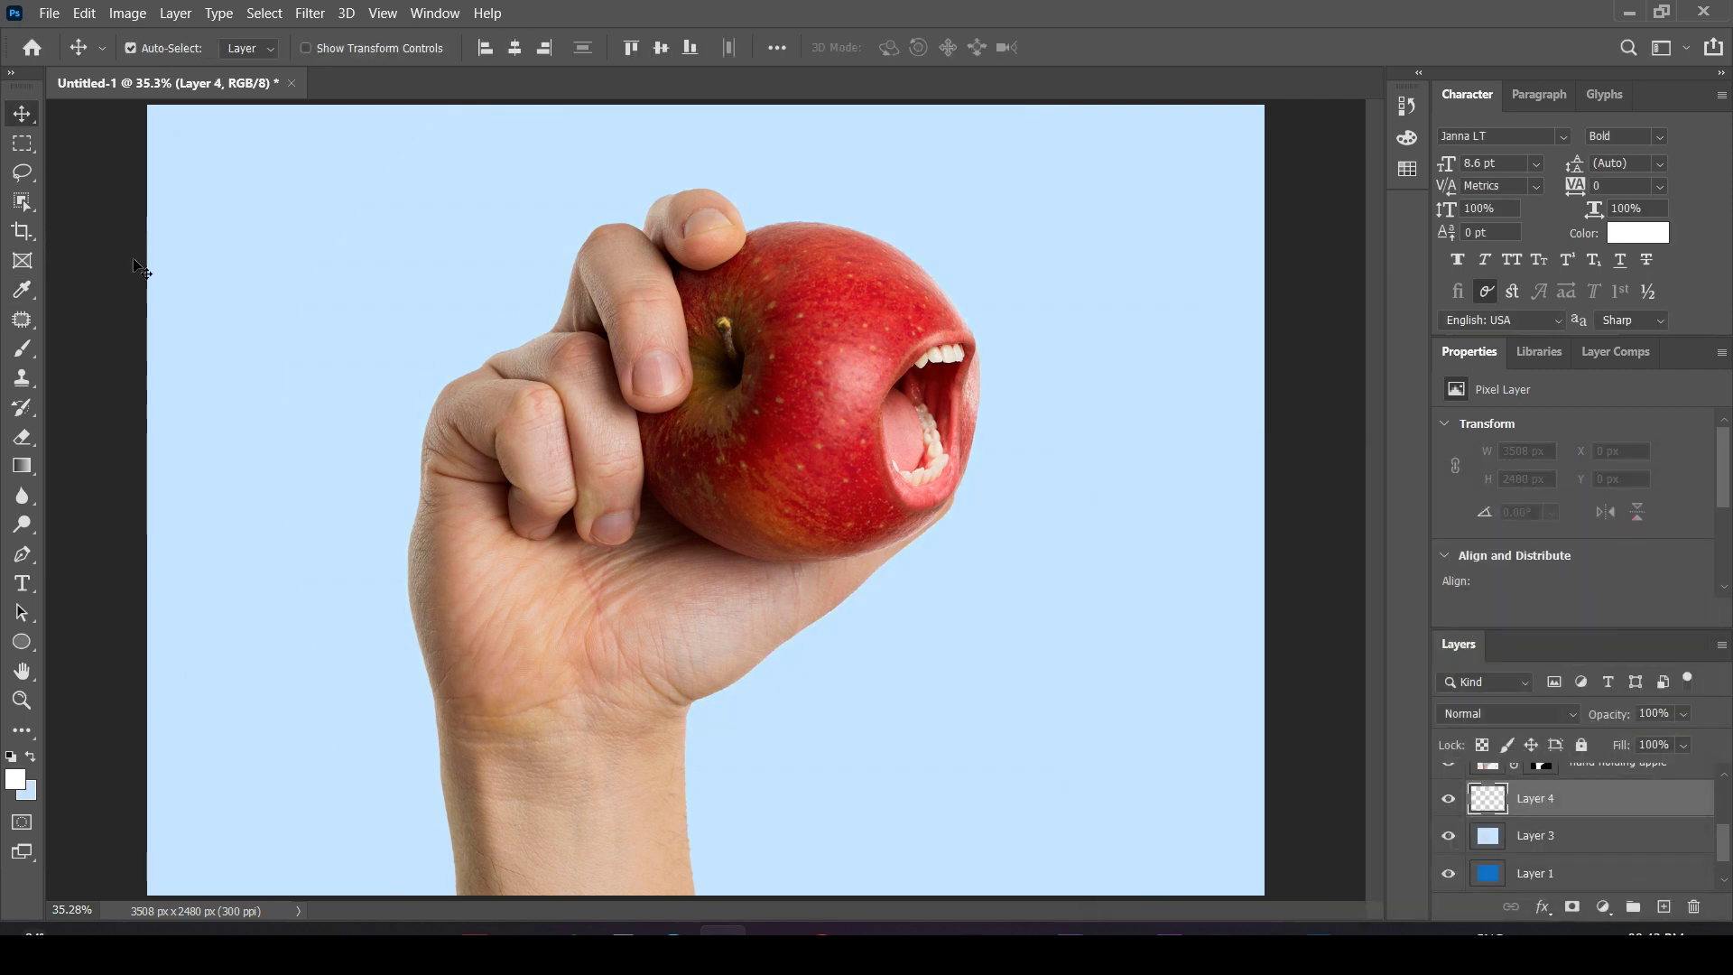
click(22, 469)
drag(738, 452, 1015, 733)
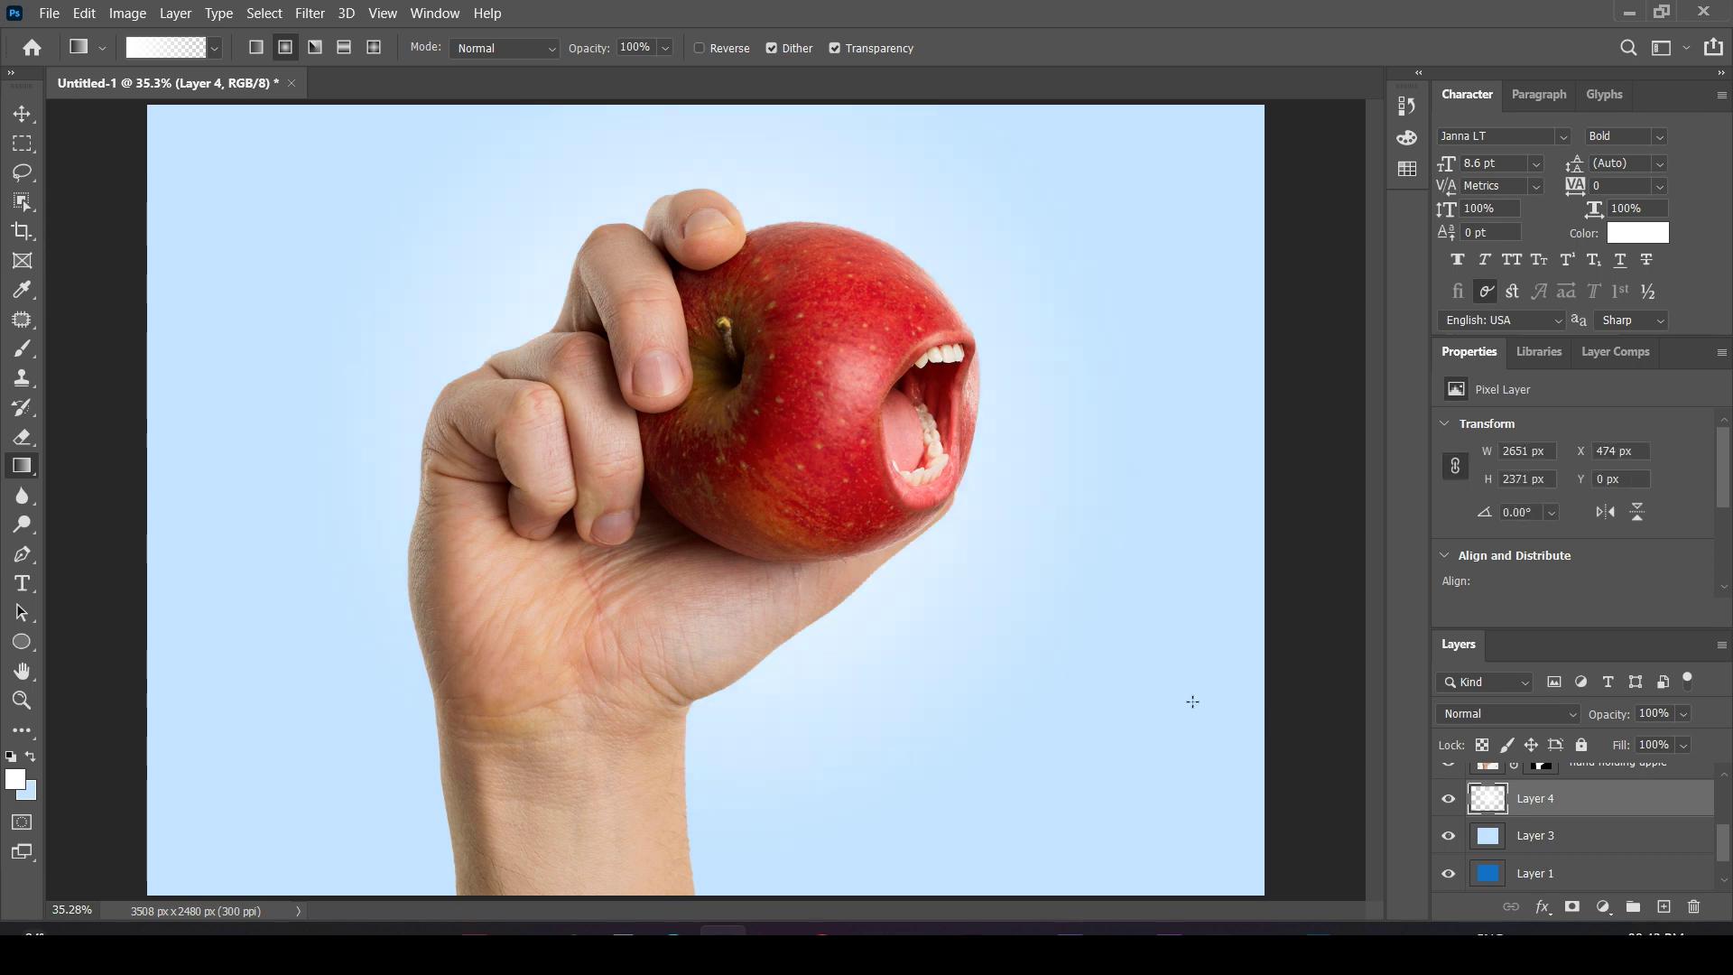
Enlarge the white glow and shift it slightly left.
key(ctrl+t)
drag(1141, 501, 1275, 499)
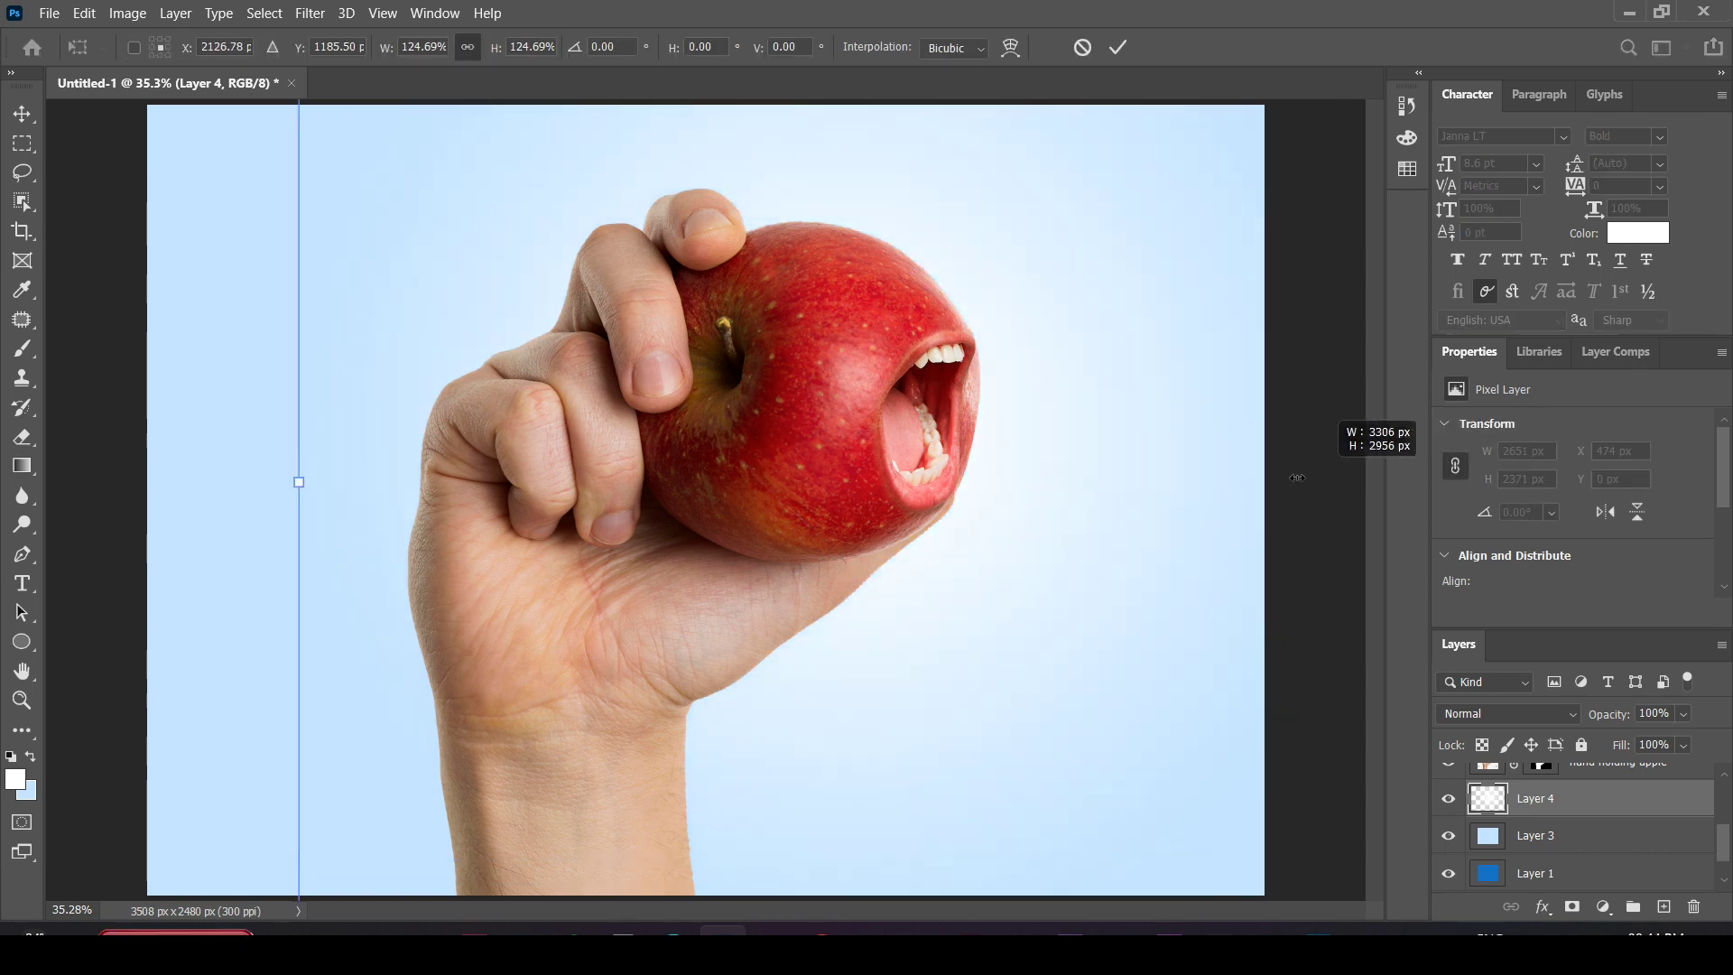
drag(1065, 665, 1125, 600)
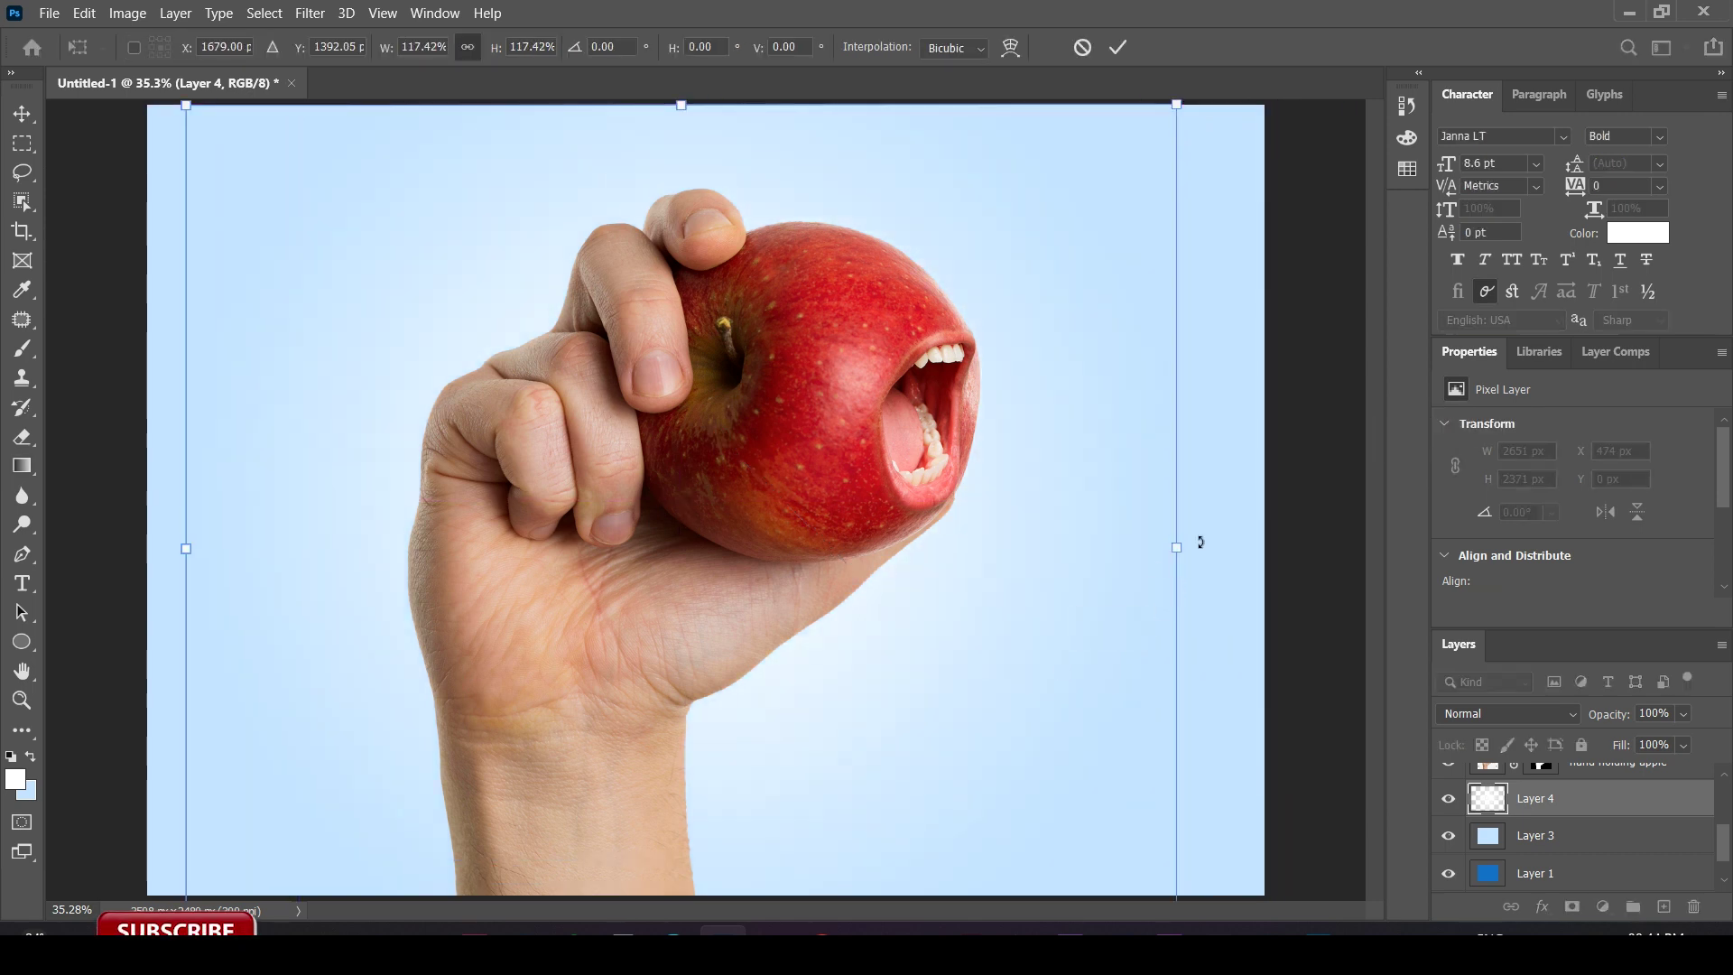
double_click(1125, 600)
key(v)
drag(998, 626, 939, 624)
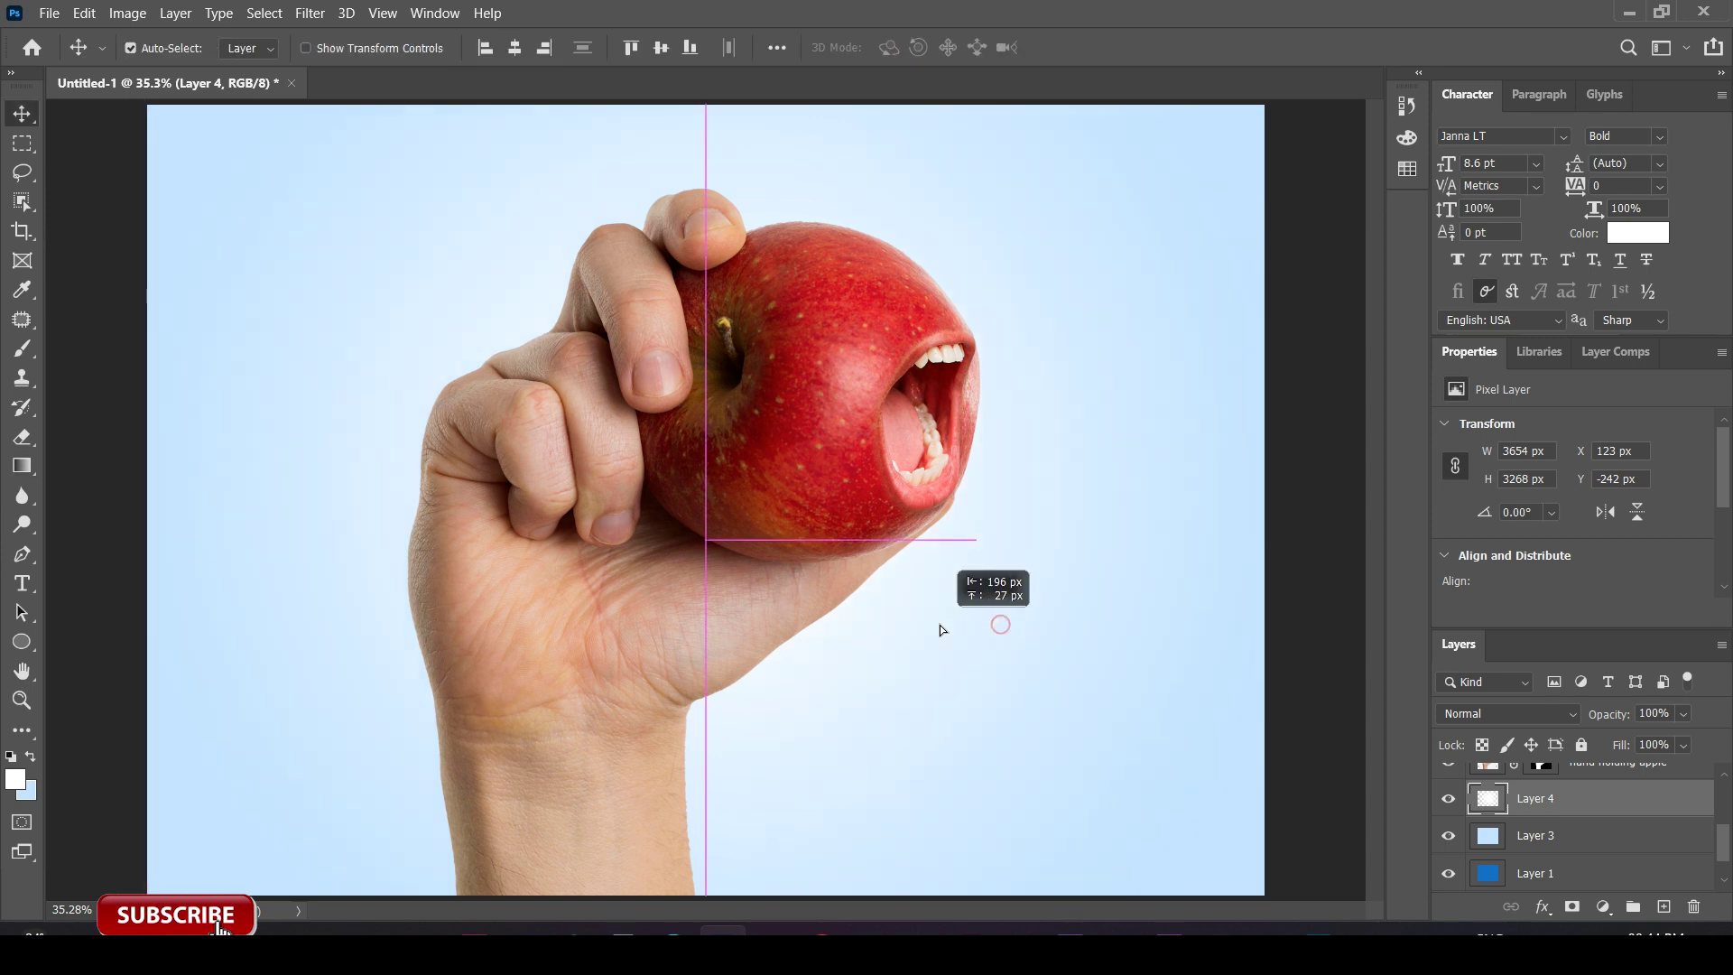
Set the glow layer to Lighter Color blending and select the pale blue Layer 3.
click(1485, 715)
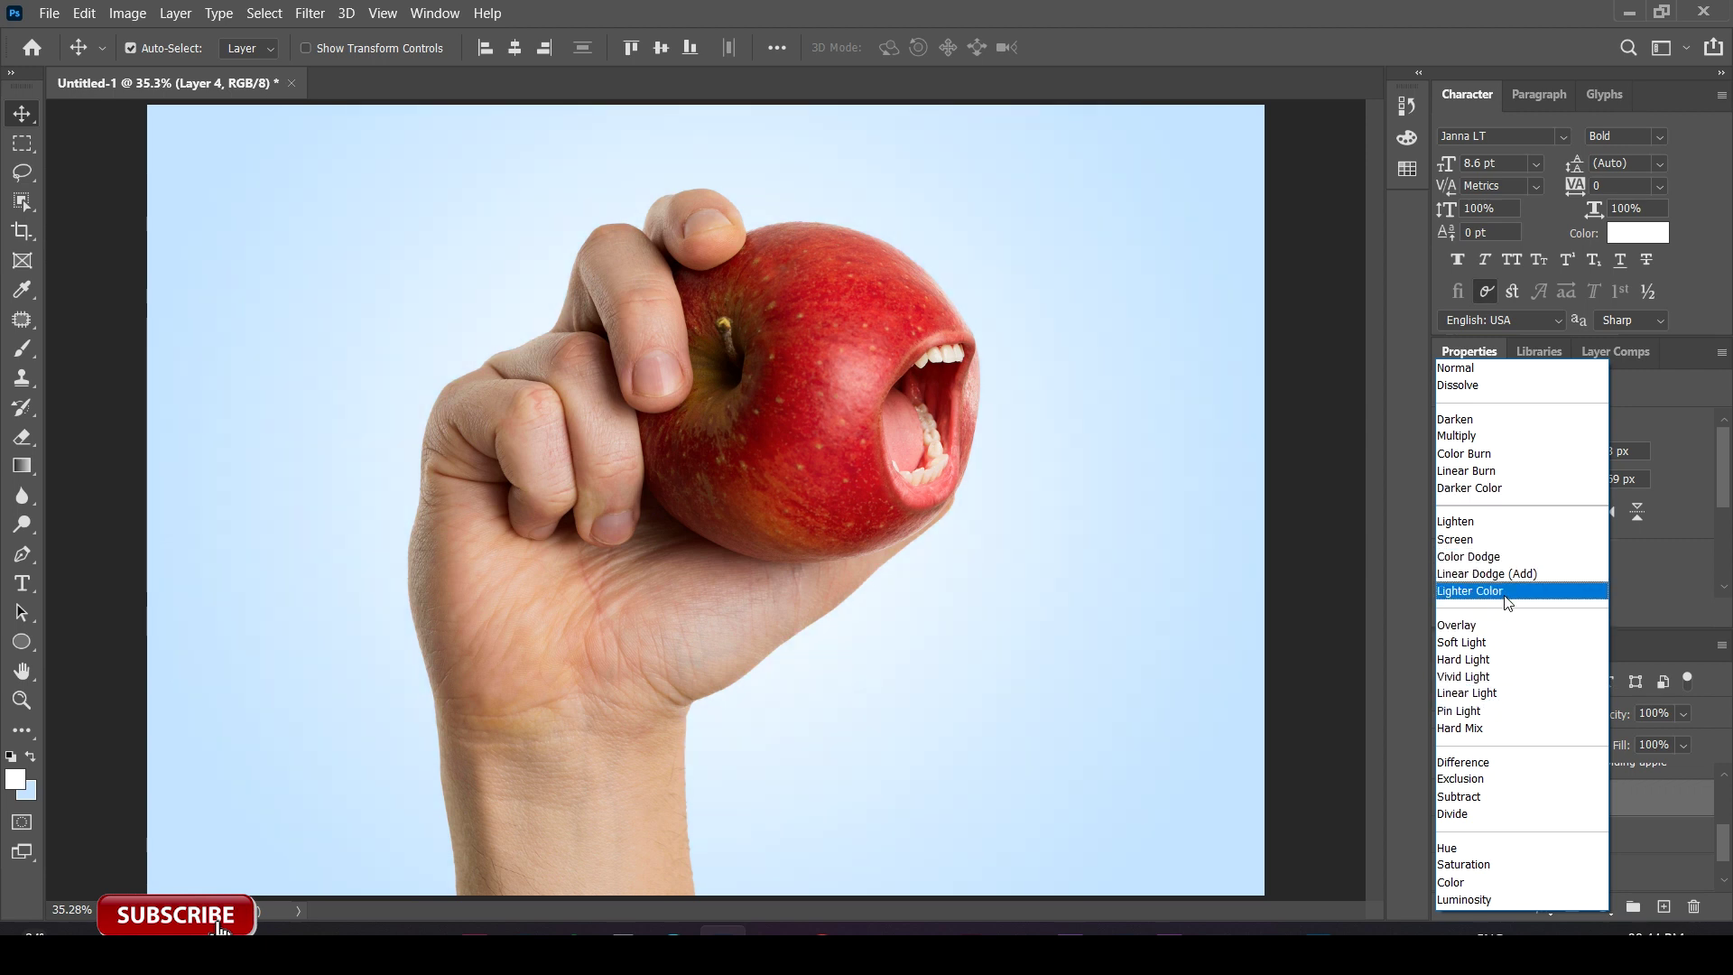
click(1507, 592)
click(1581, 872)
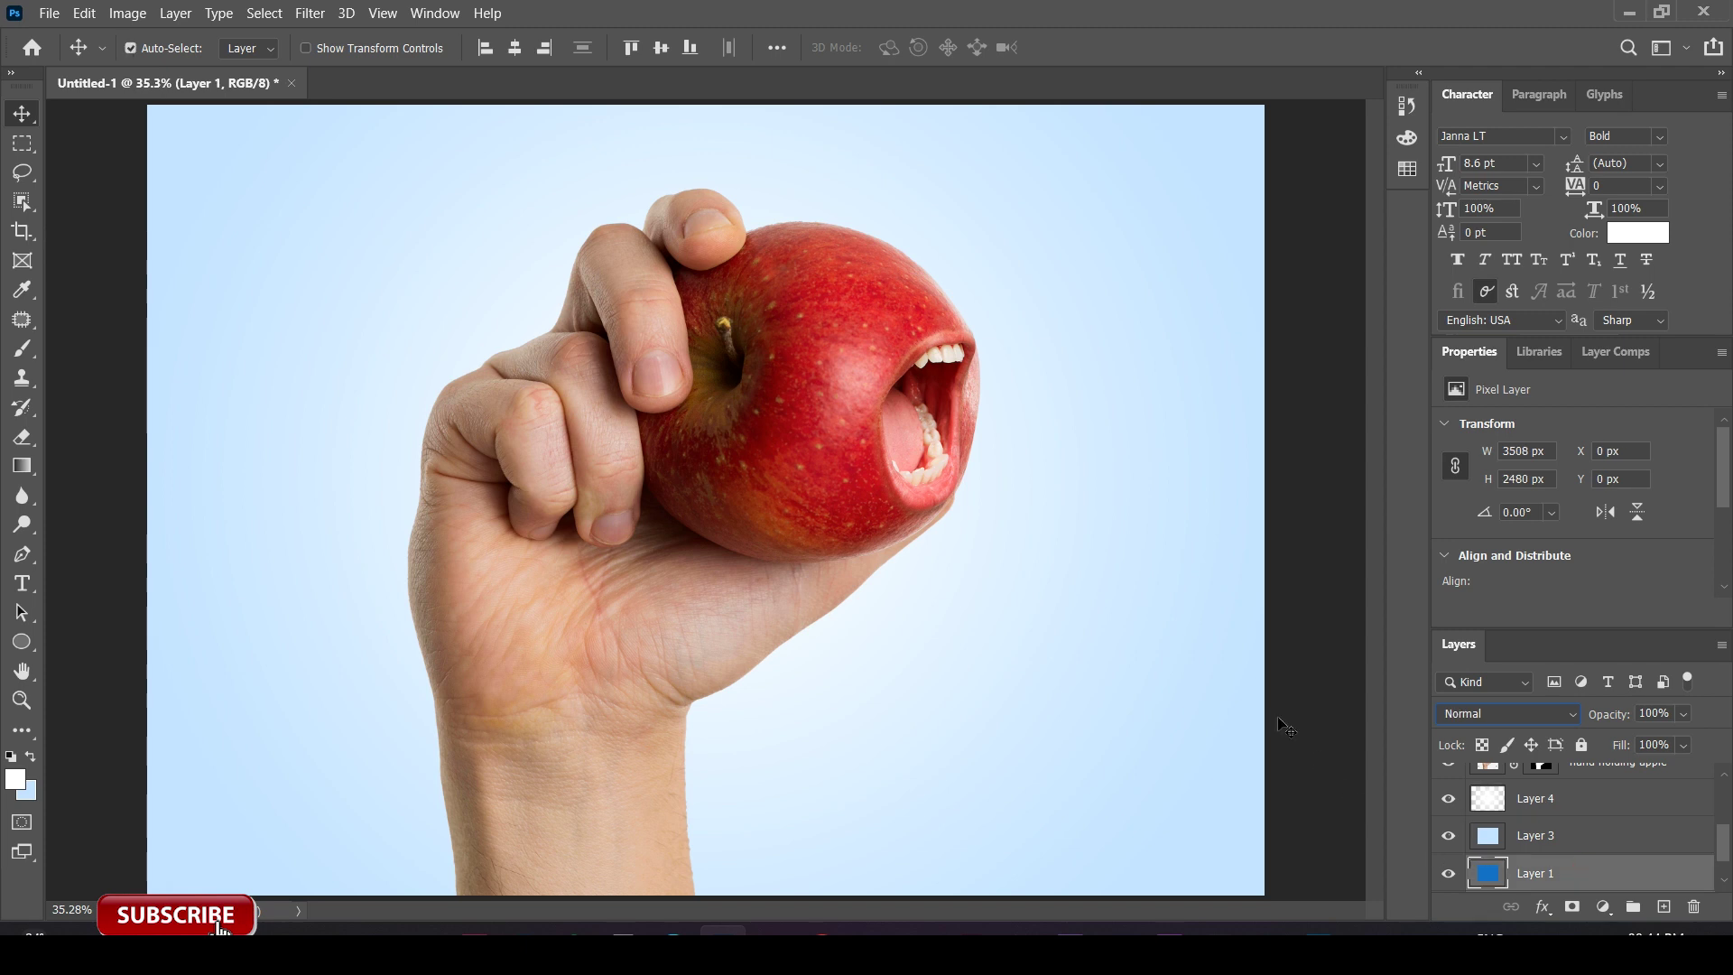
click(1048, 632)
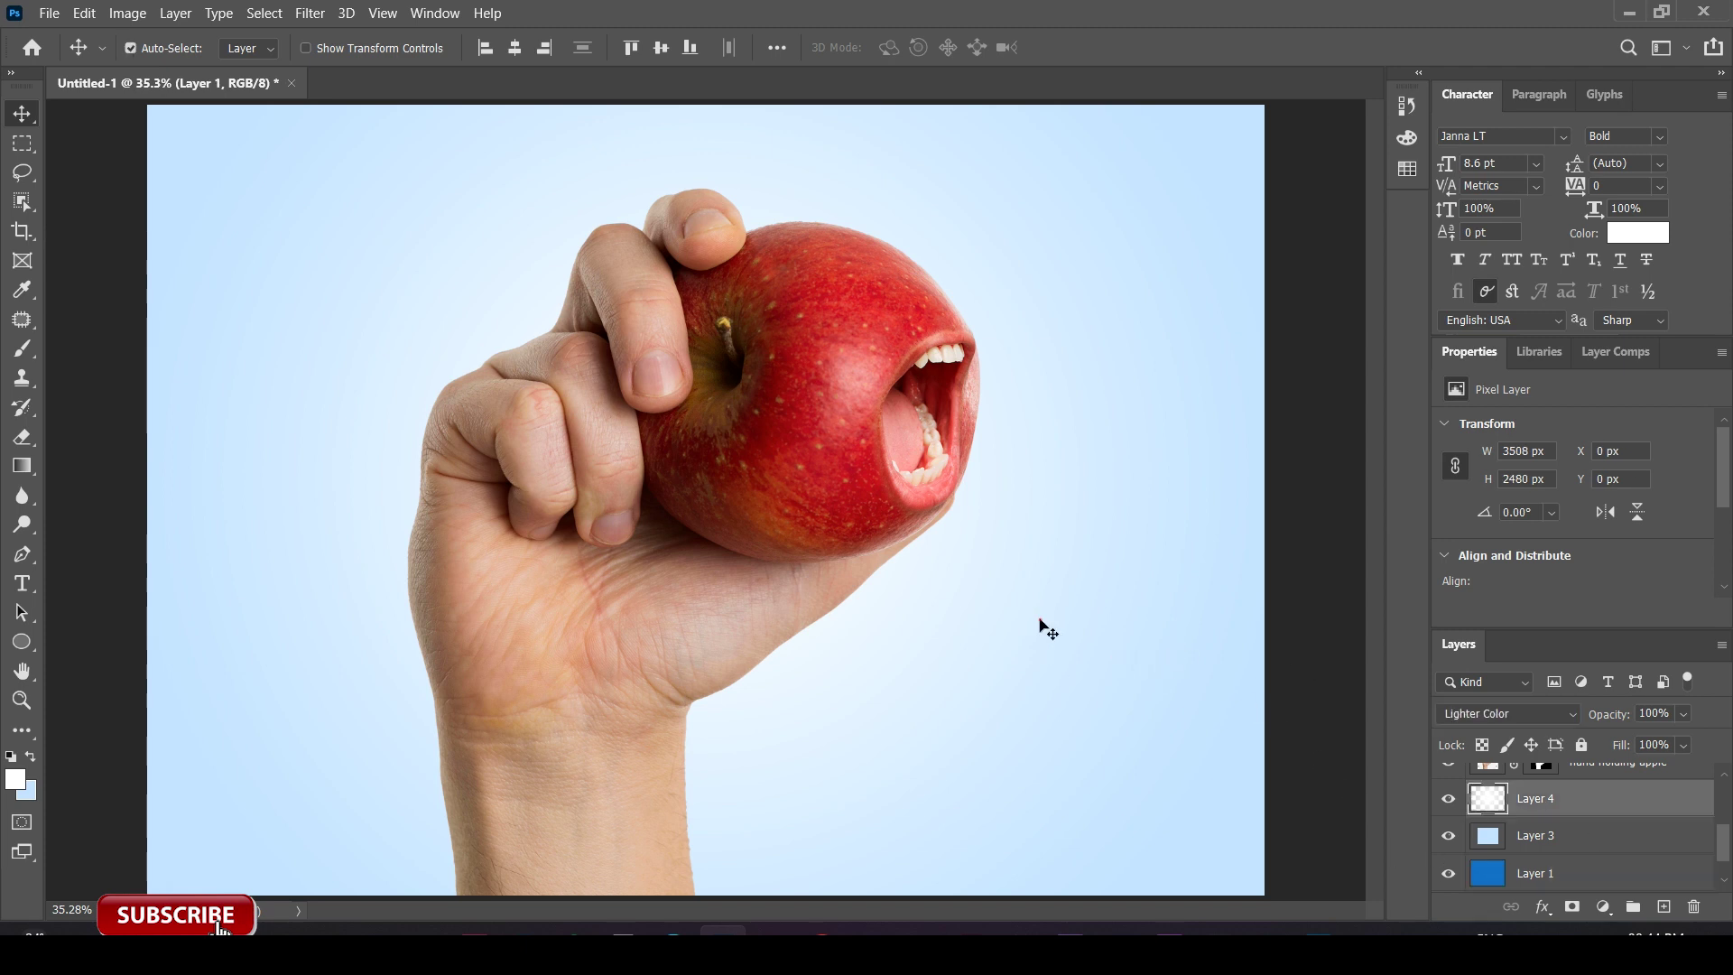
click(1522, 874)
click(1535, 836)
key(ctrl+l)
Apply Levels with black input 77 to Layer 3 and widen the white glow to about 114%.
drag(1210, 715, 1280, 725)
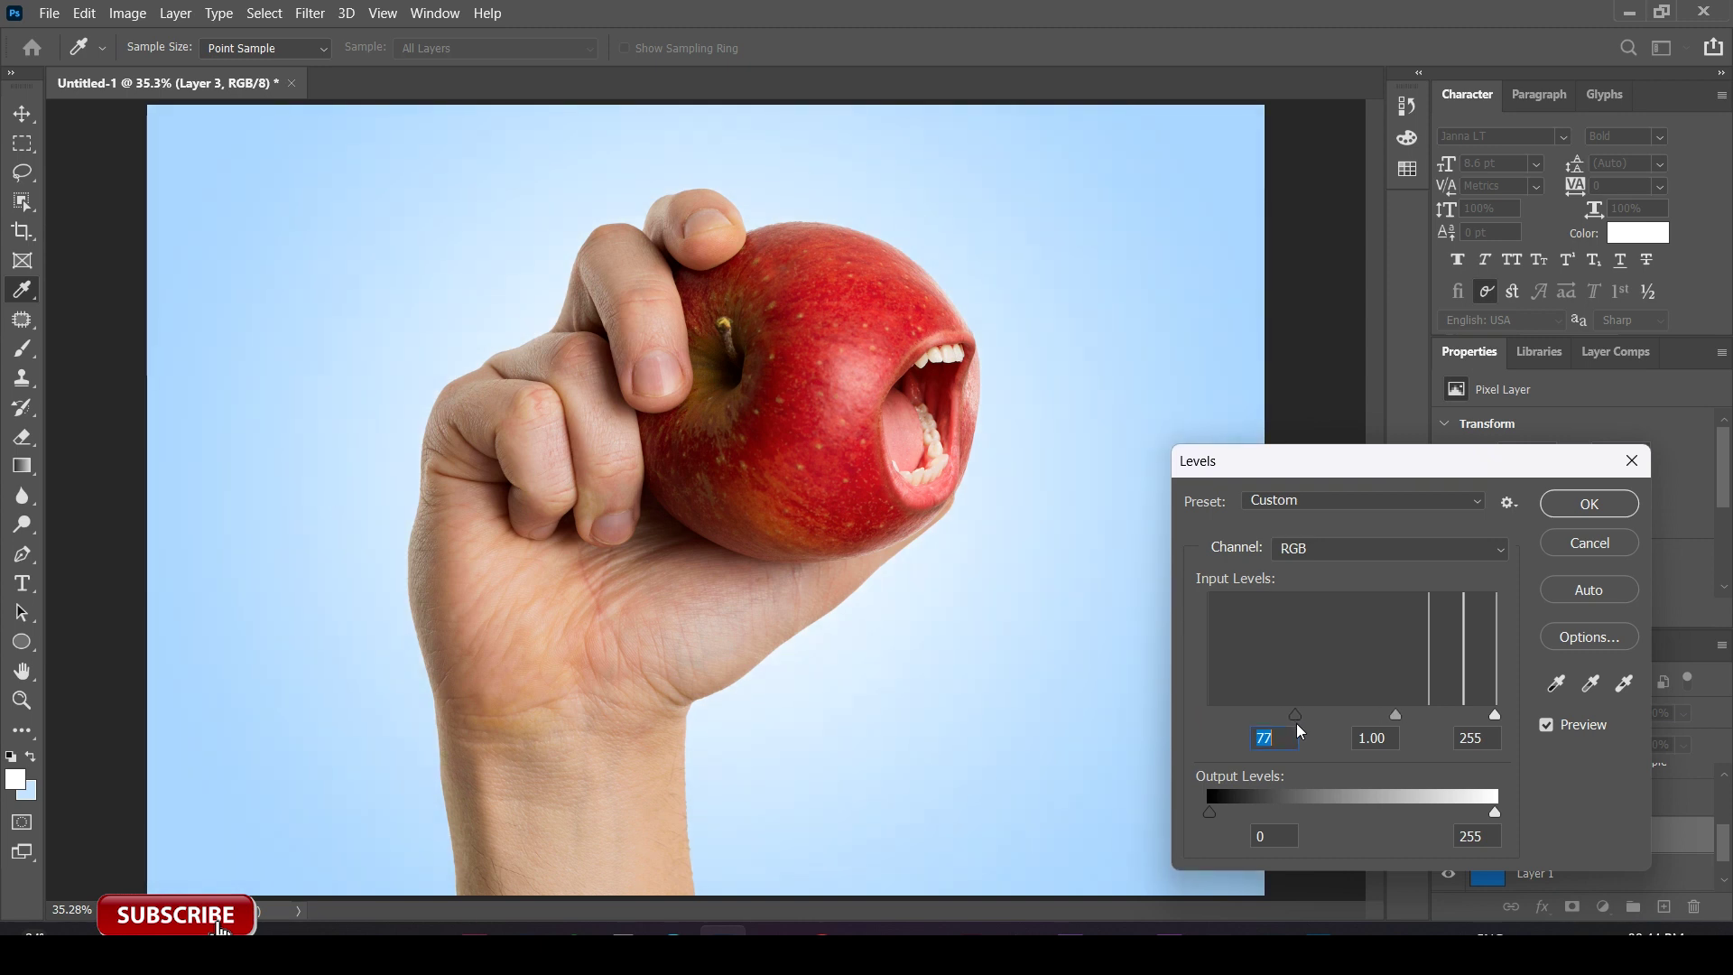
click(1589, 502)
key(alt+bracketright)
key(ctrl+t)
drag(1287, 540, 1441, 540)
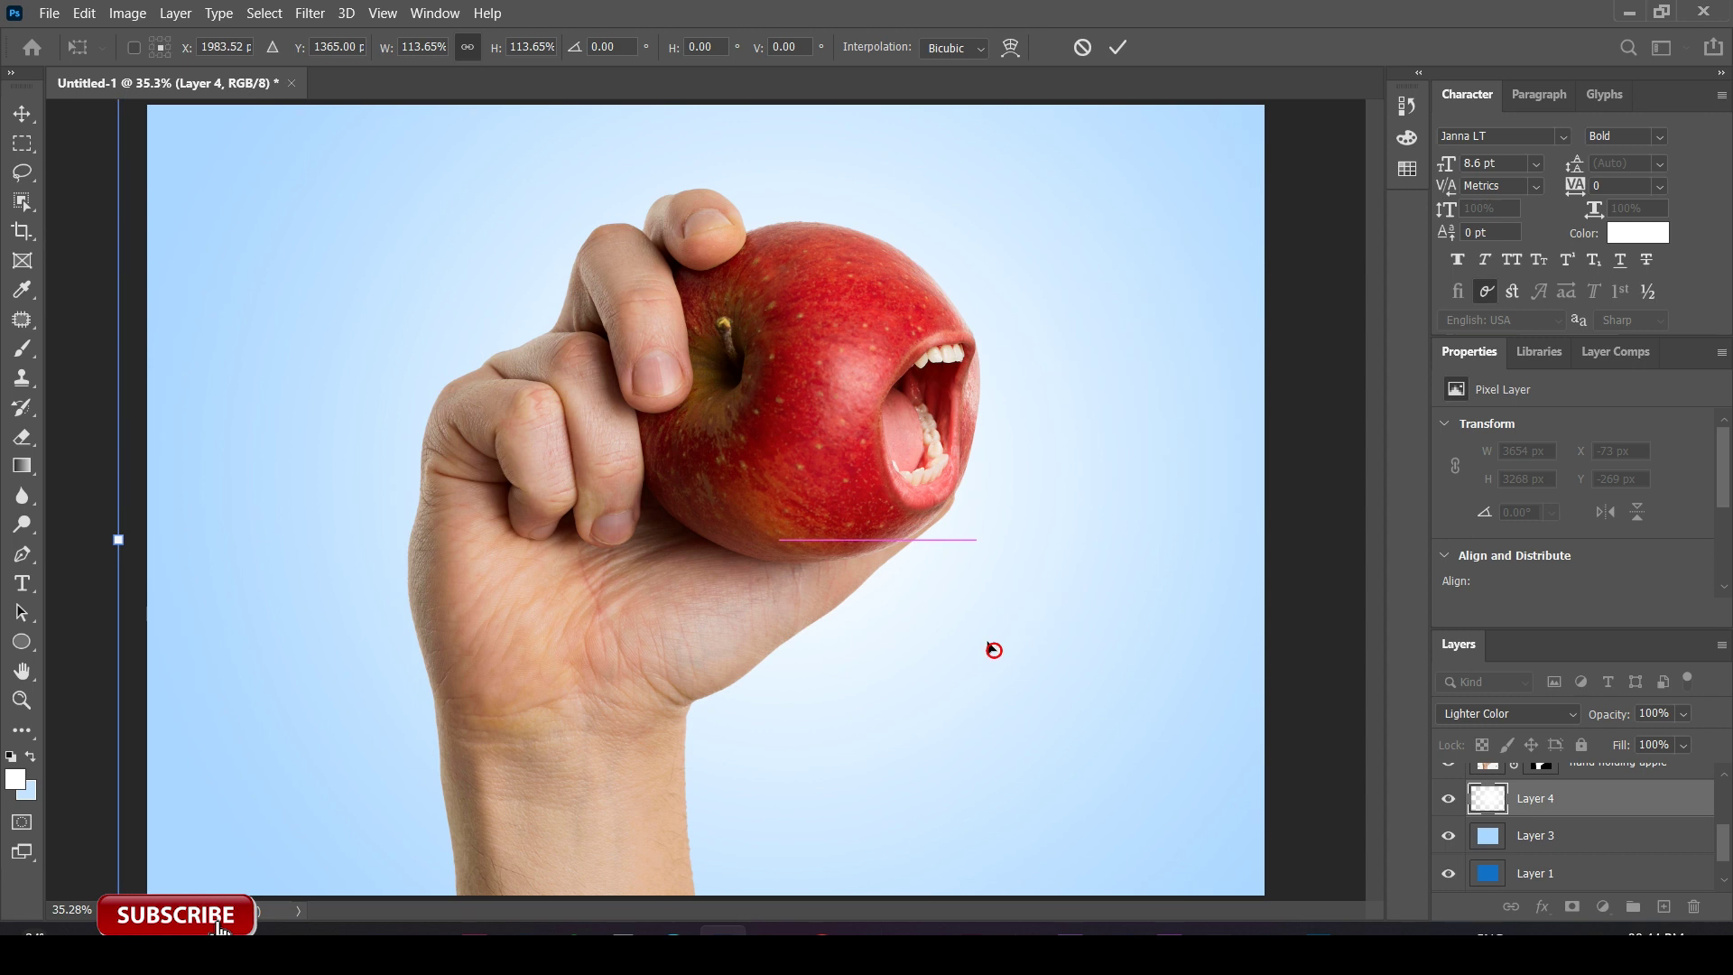
key(Return)
key(alt+bracketright)
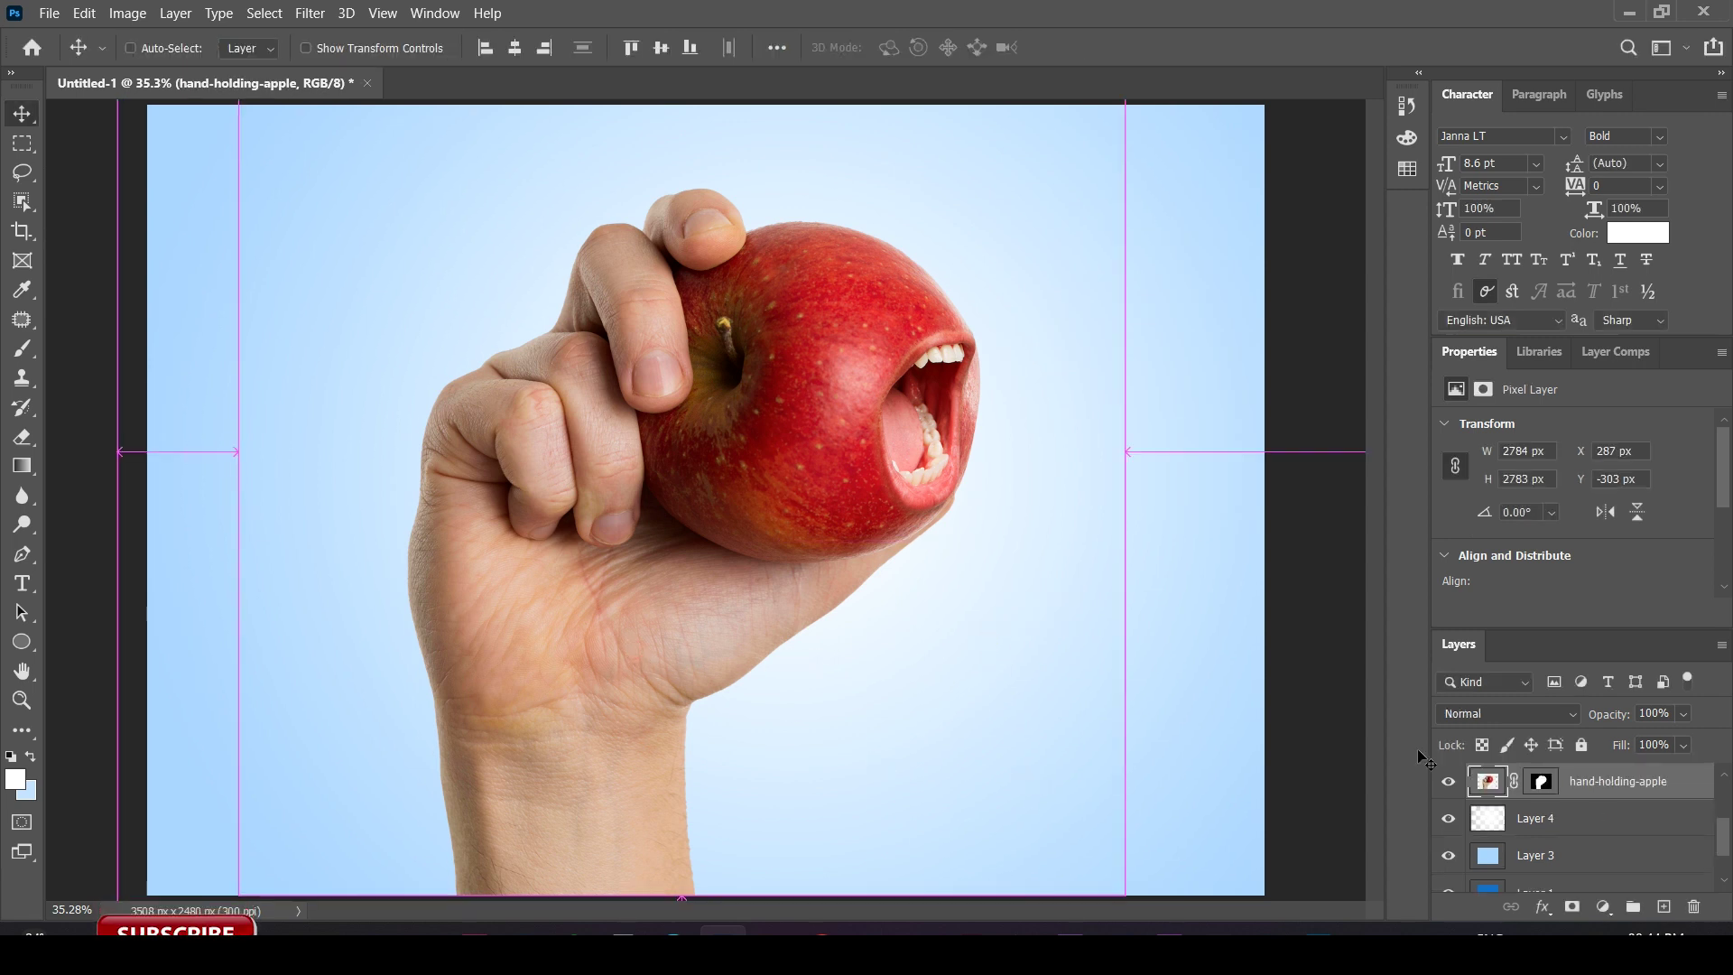
Apply Levels with inputs 13, 1.12 and 224 to the hand-holding-apple layer.
key(ctrl+l)
drag(1486, 715, 1446, 717)
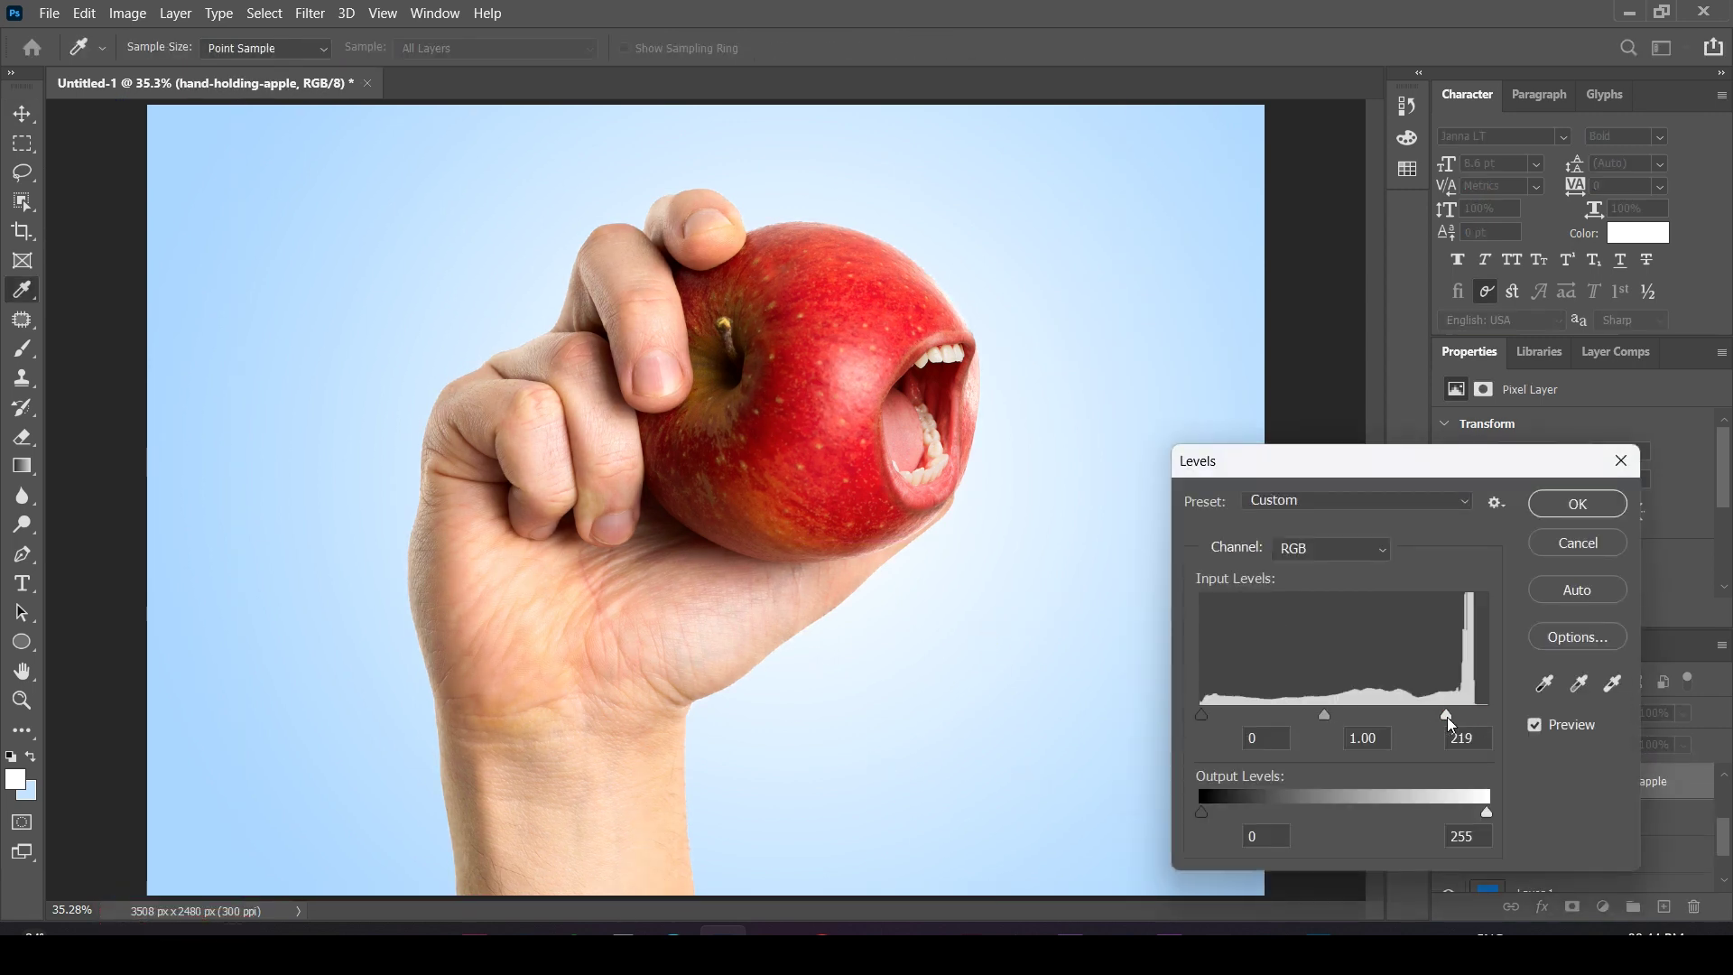
drag(1334, 715, 1316, 712)
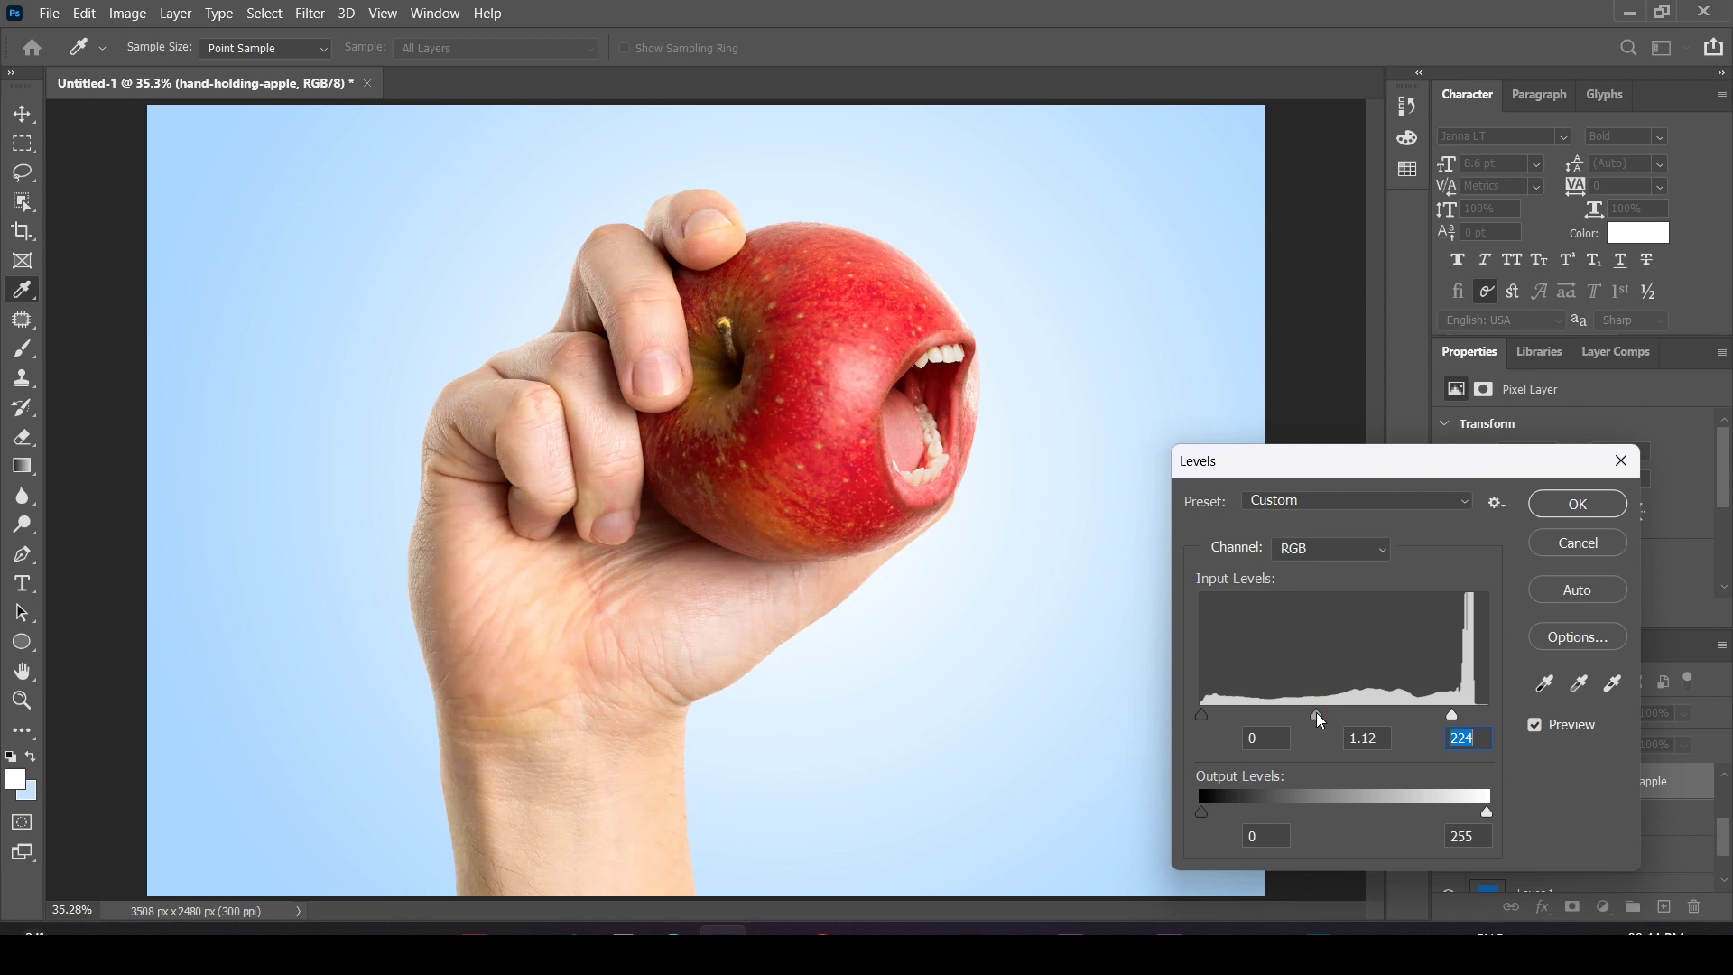
drag(1201, 715, 1223, 715)
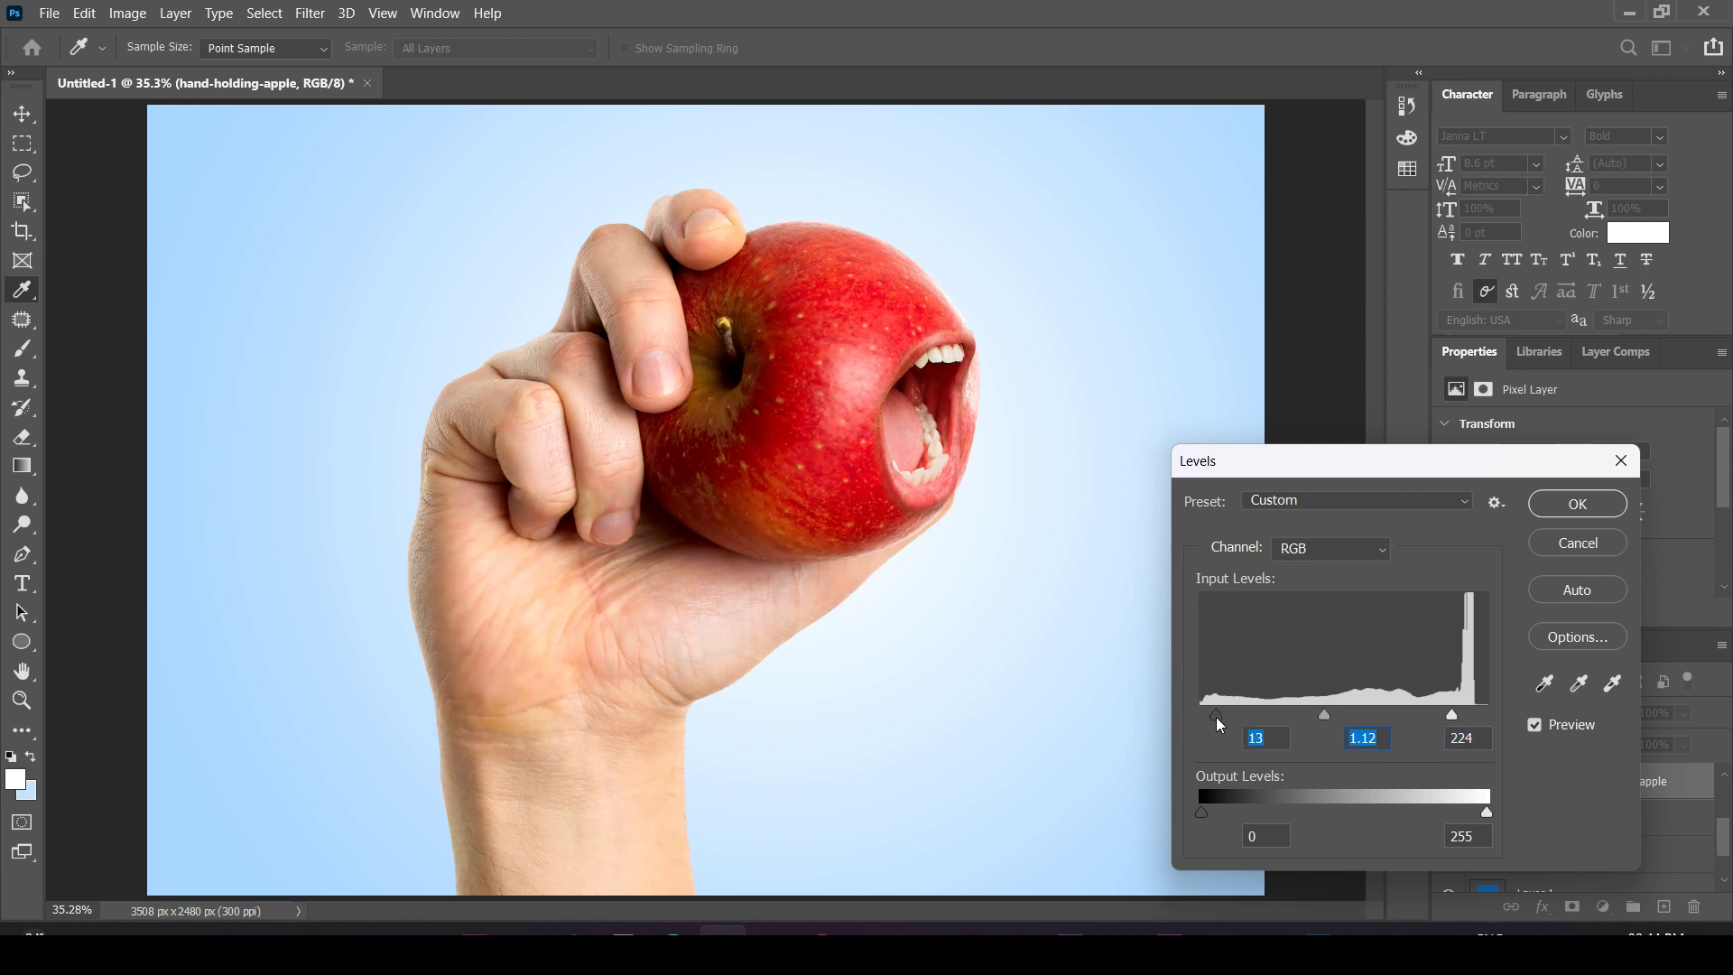
click(1587, 503)
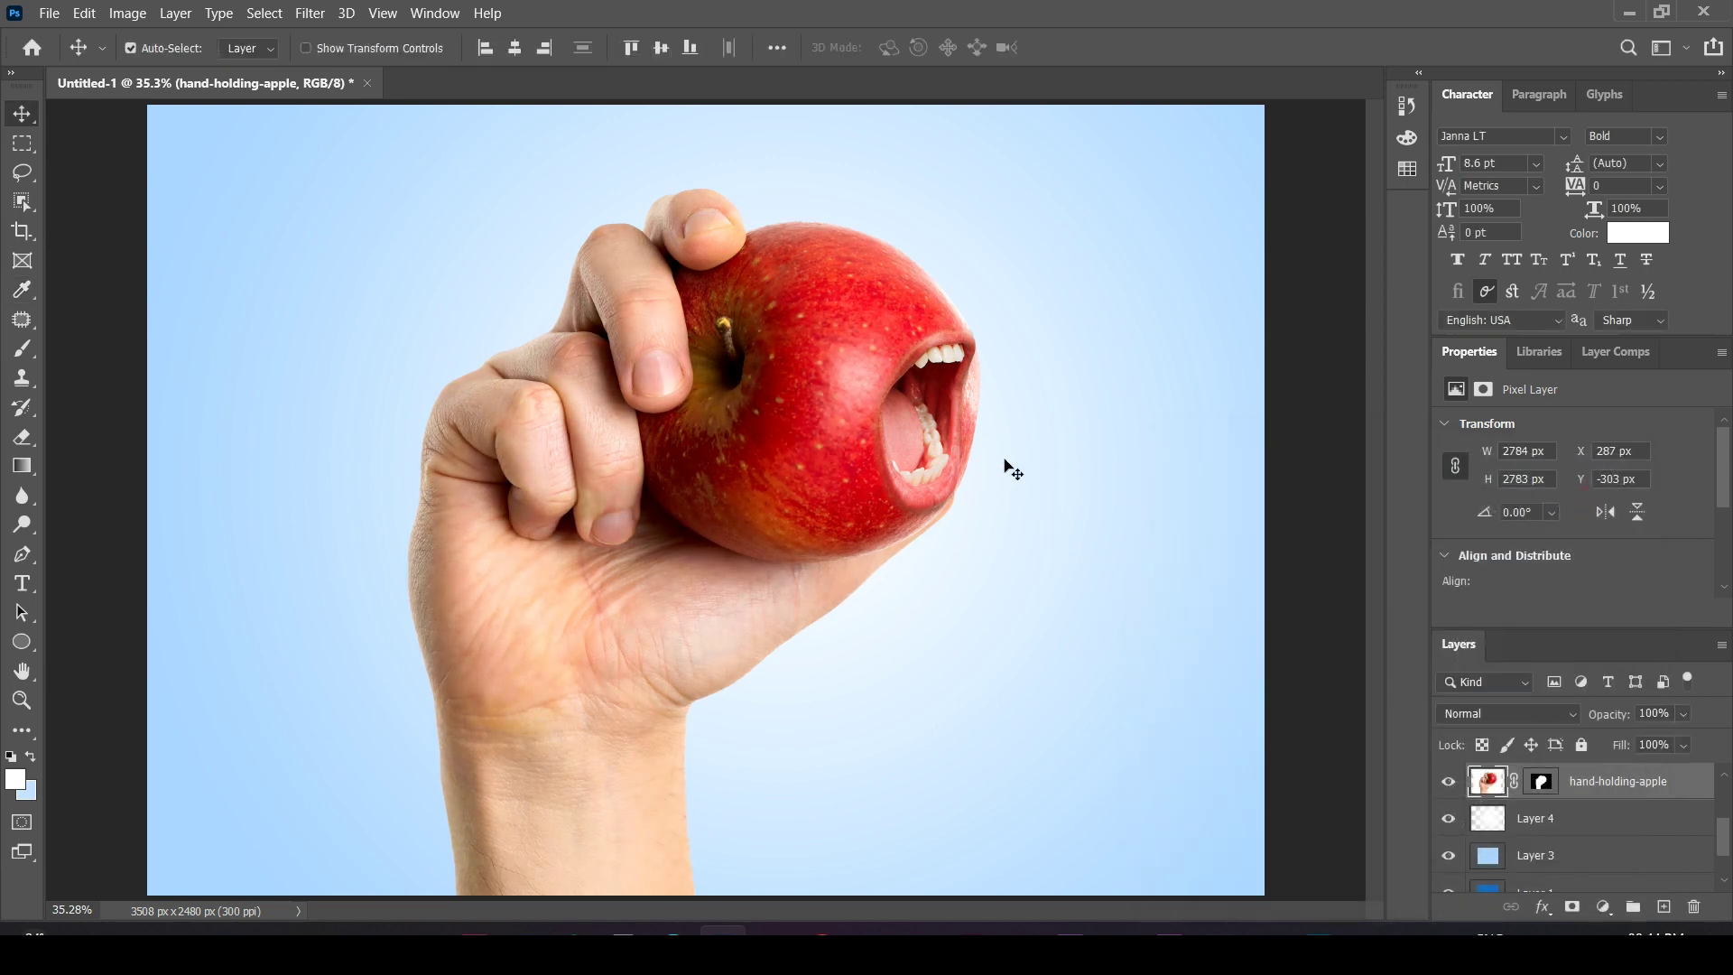